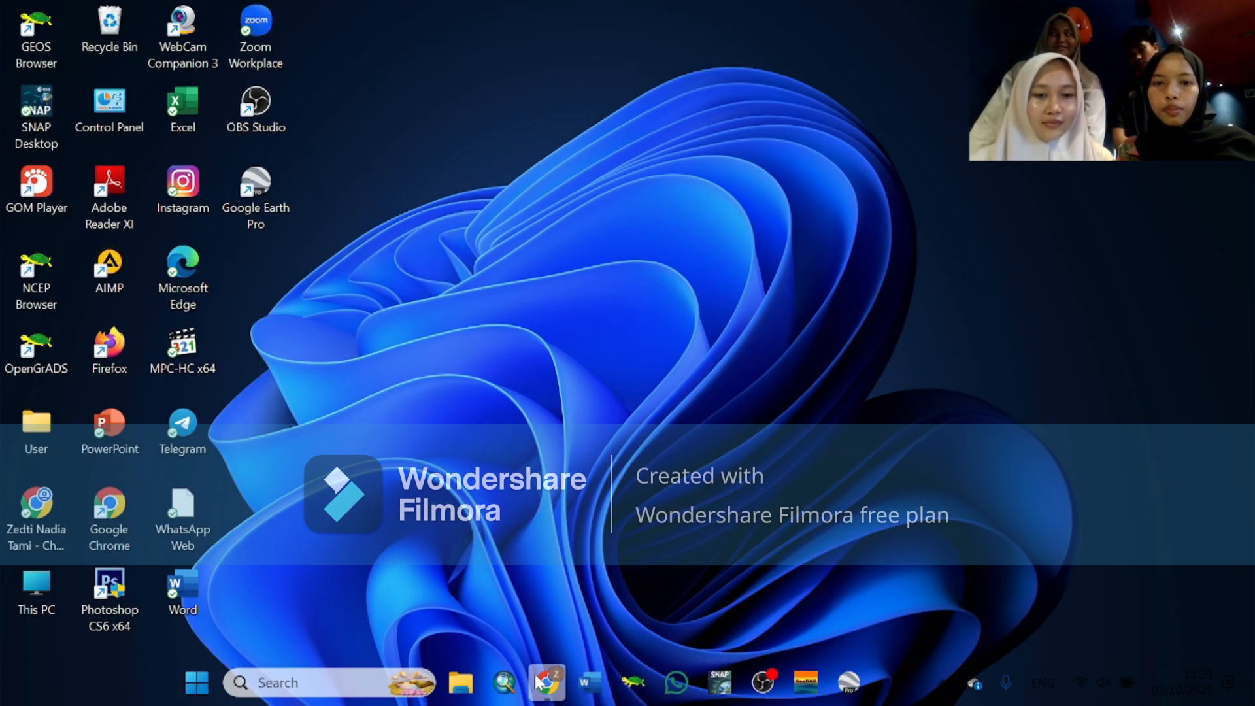
Switch to Chrome, go through the Ina-Geoportal home and Webmap pages, and open the Data Demnas download map
{"action": "left_click", "coordinate": [559, 682]}
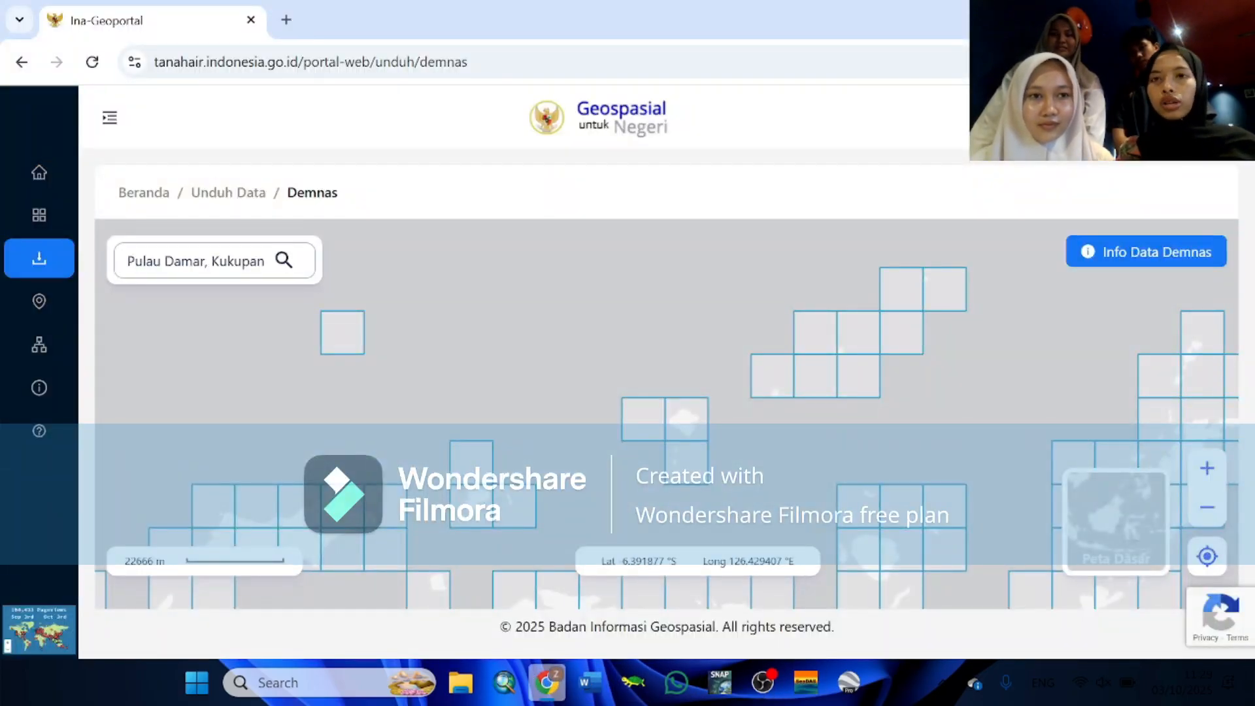
{"action": "left_click", "coordinate": [23, 185]}
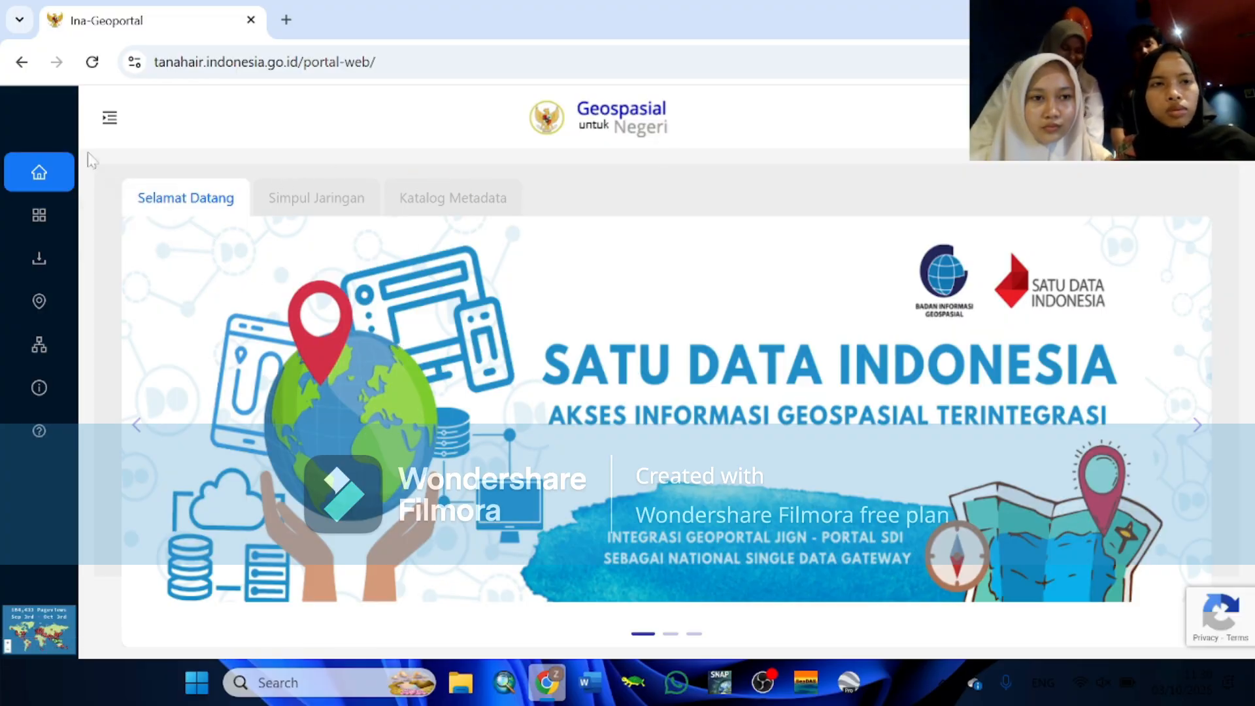
{"action": "left_click", "coordinate": [40, 222]}
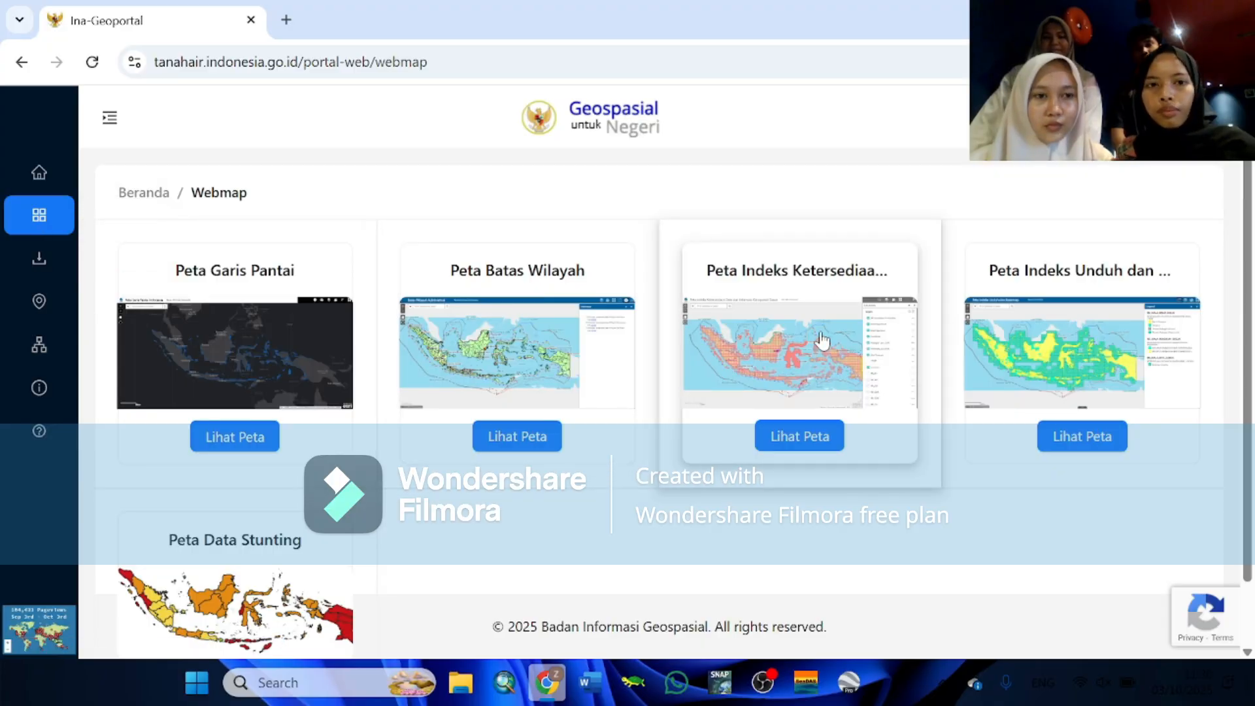
{"action": "left_click", "coordinate": [40, 261]}
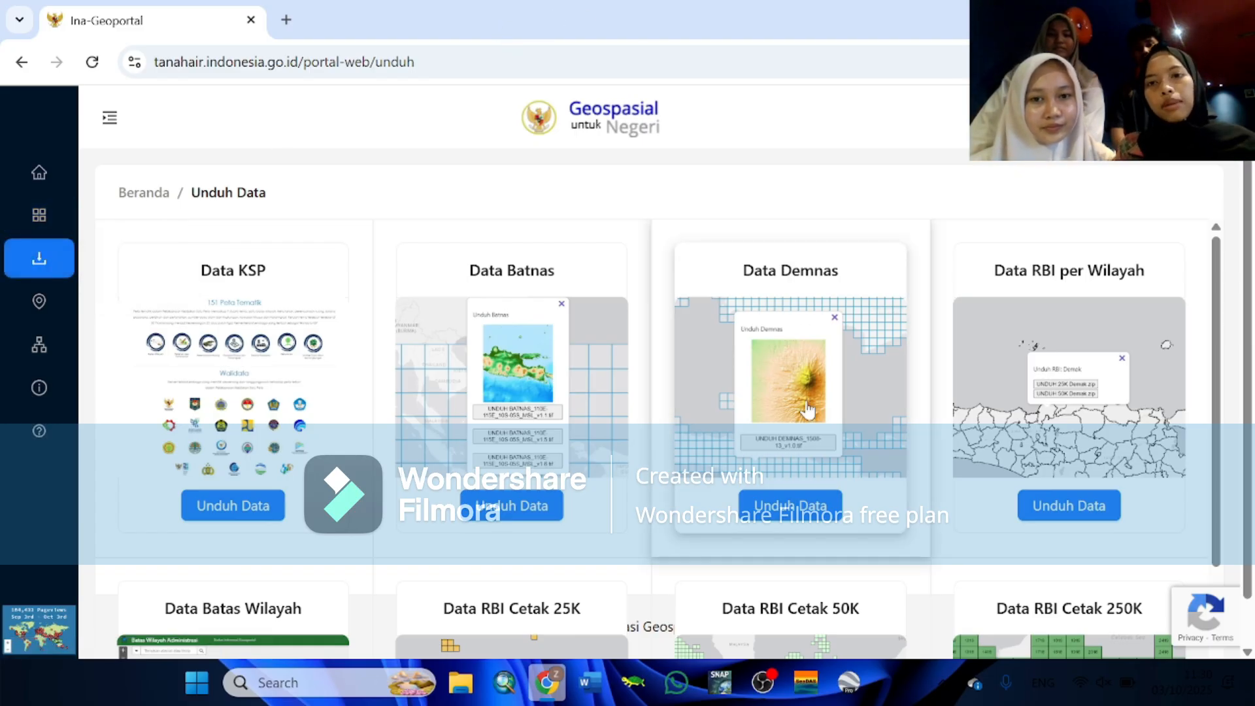
{"action": "left_click", "coordinate": [790, 507]}
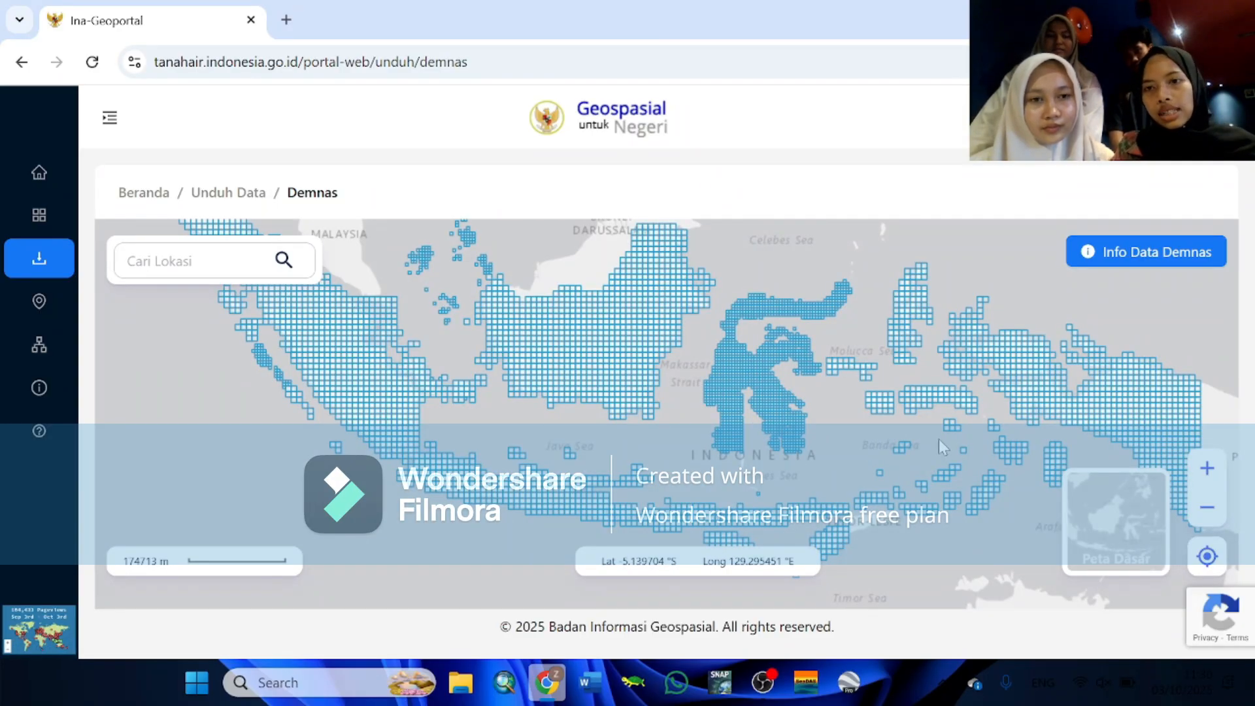
Download DEMNAS_2608-54_v1.0.tif from the empty grid tile just west of the small island in the southern Banda Sea
{"action": "scroll", "coordinate": [939, 438], "scroll_direction": "up", "scroll_amount": 1}
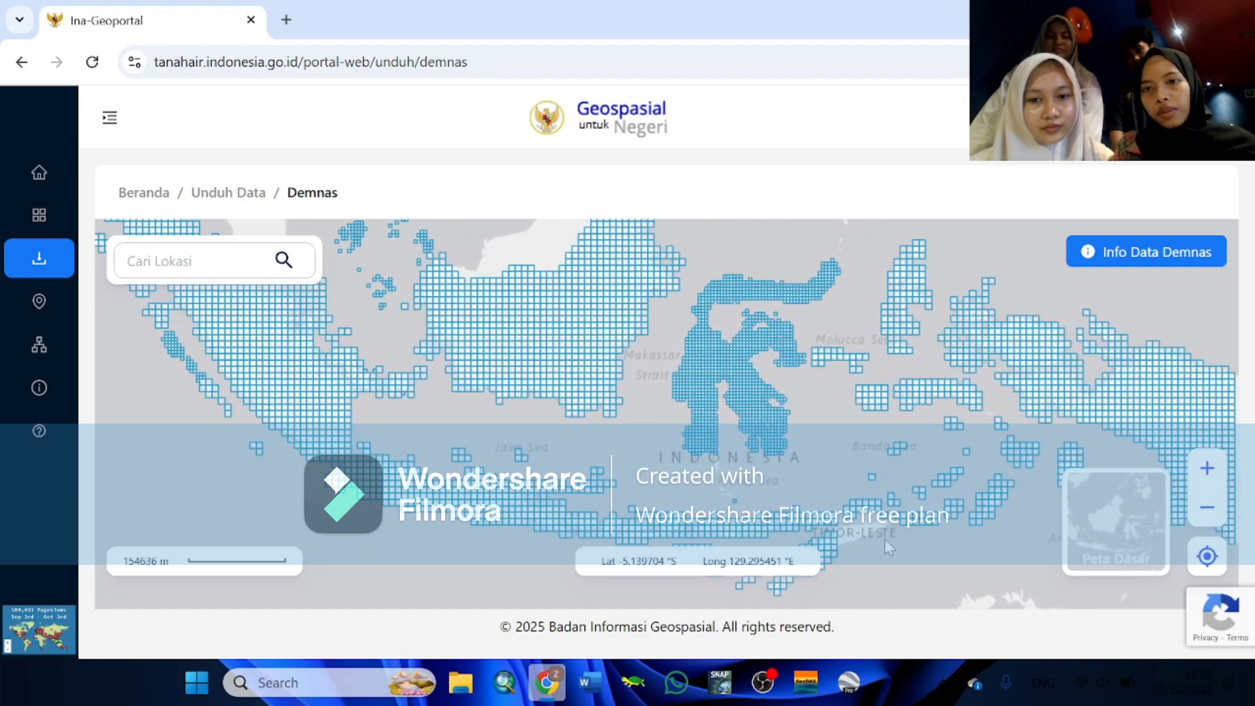
{"action": "scroll", "coordinate": [920, 500], "scroll_direction": "up", "scroll_amount": 1}
{"action": "scroll", "coordinate": [920, 500], "scroll_direction": "up", "scroll_amount": 3}
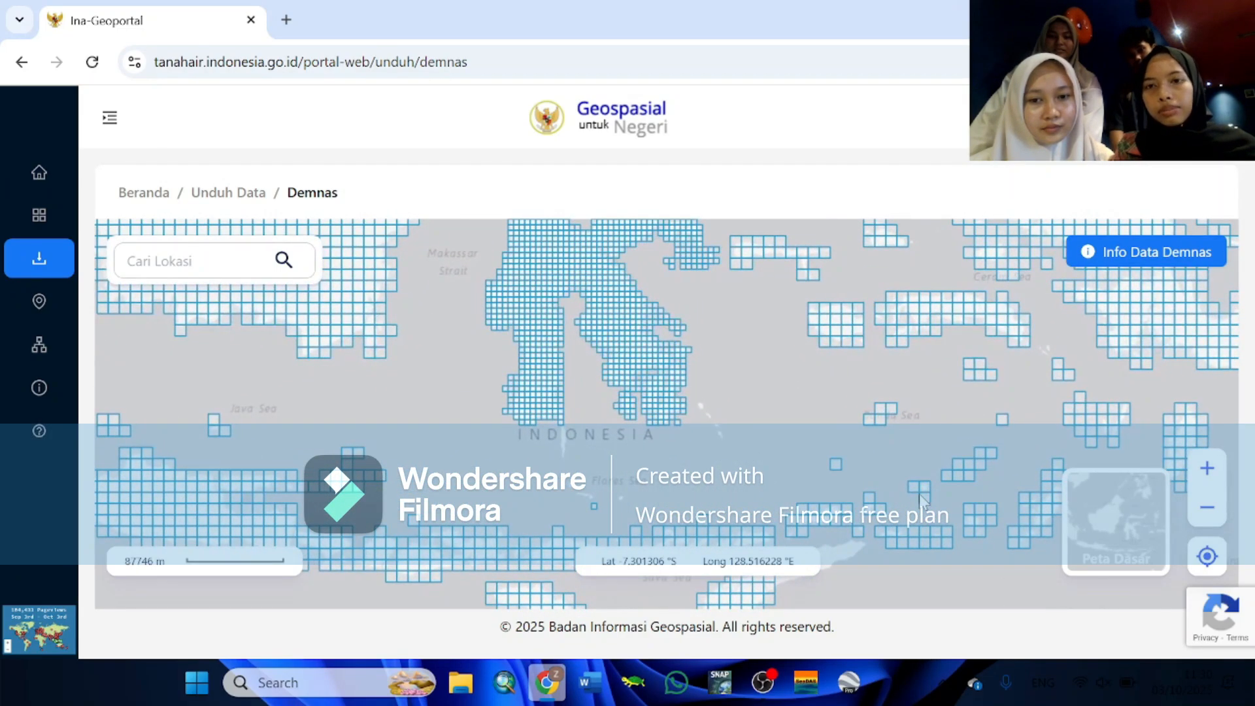
{"action": "scroll", "coordinate": [920, 500], "scroll_direction": "up", "scroll_amount": 2}
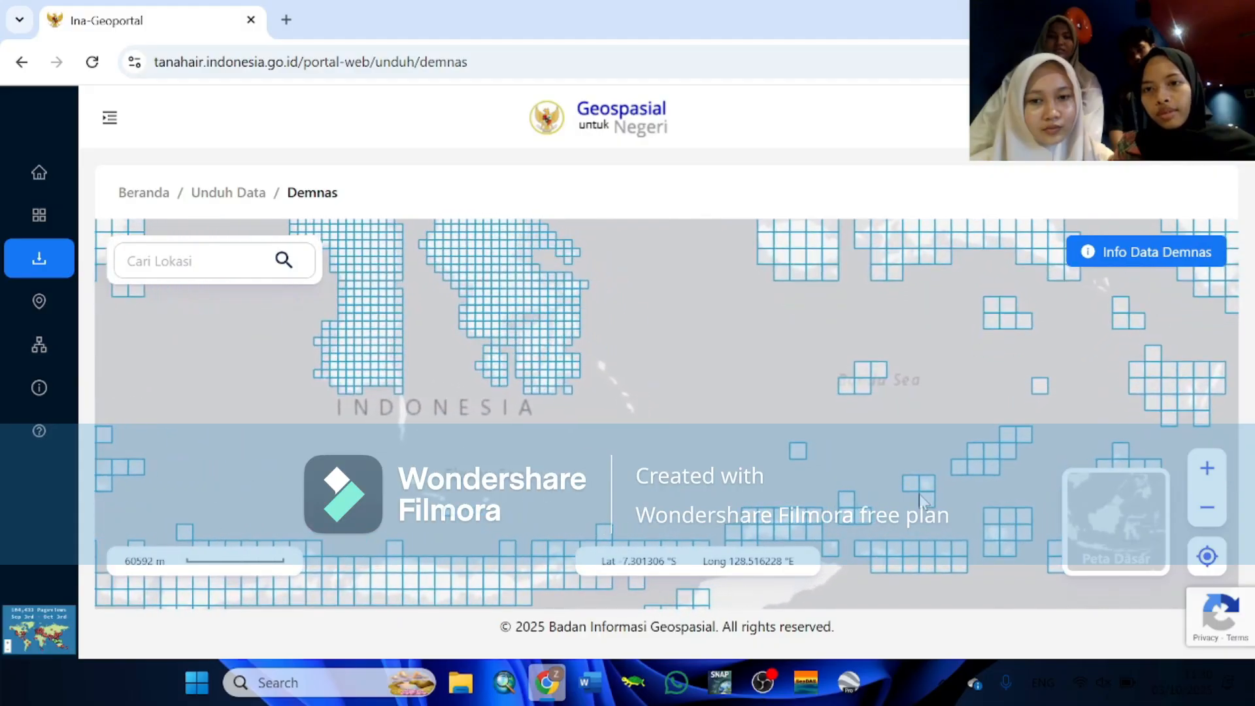
{"action": "scroll", "coordinate": [920, 500], "scroll_direction": "up", "scroll_amount": 1}
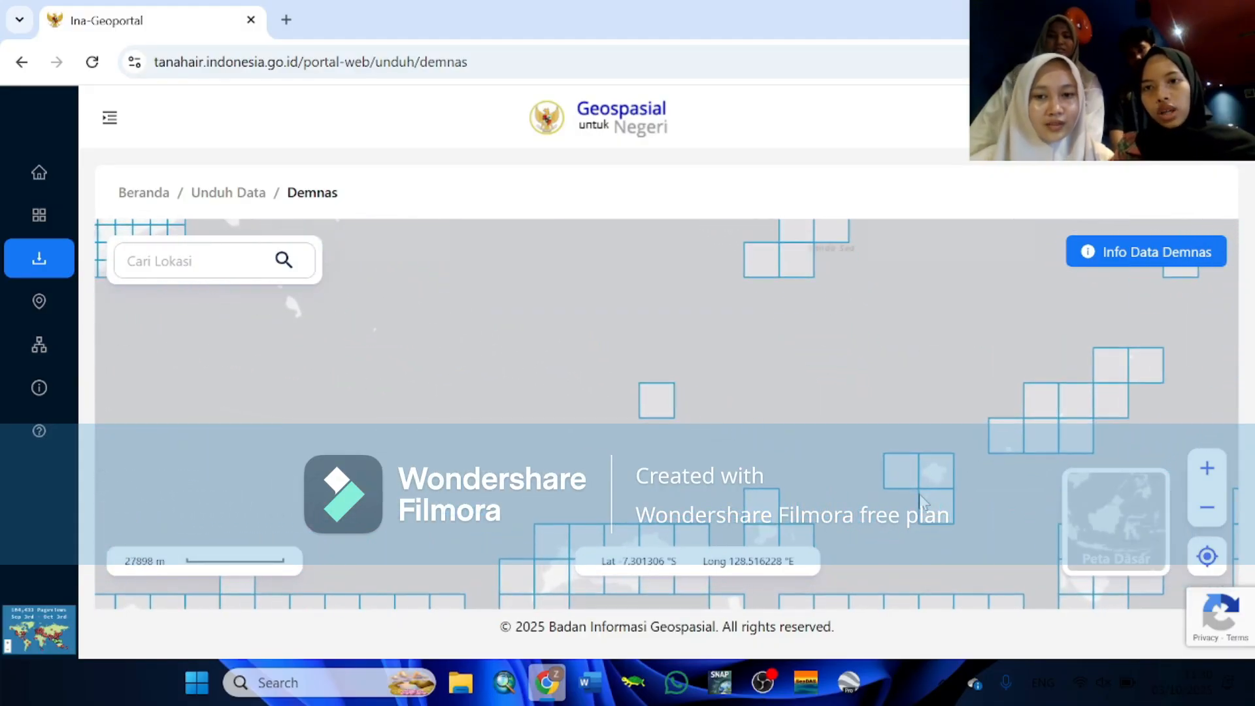
{"action": "left_click_drag", "start_coordinate": [822, 518], "coordinate": [658, 426]}
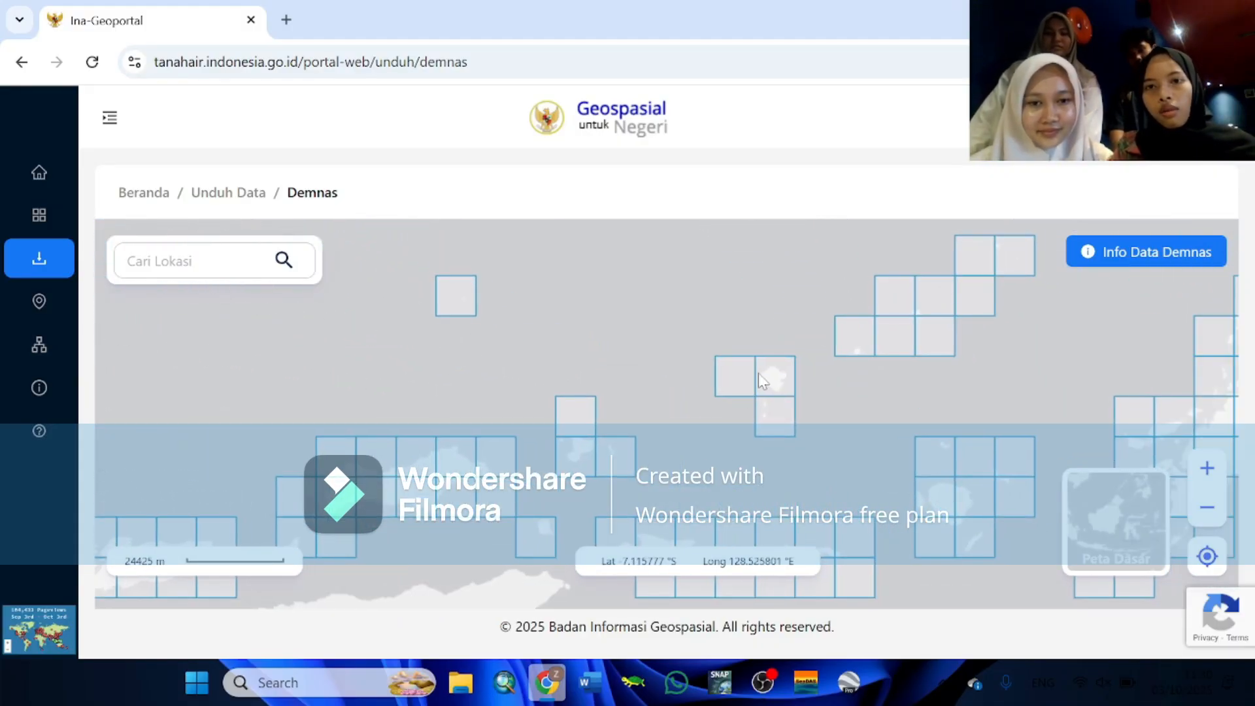
{"action": "left_click", "coordinate": [734, 373]}
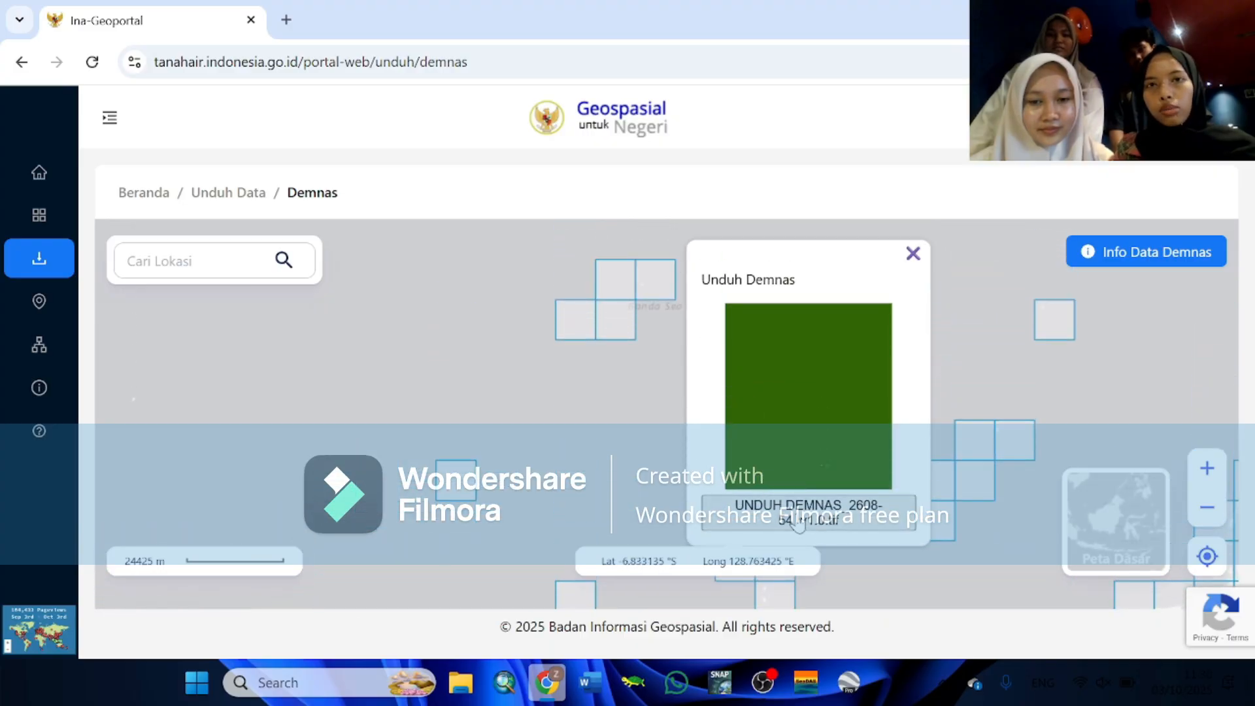
{"action": "left_click", "coordinate": [796, 519]}
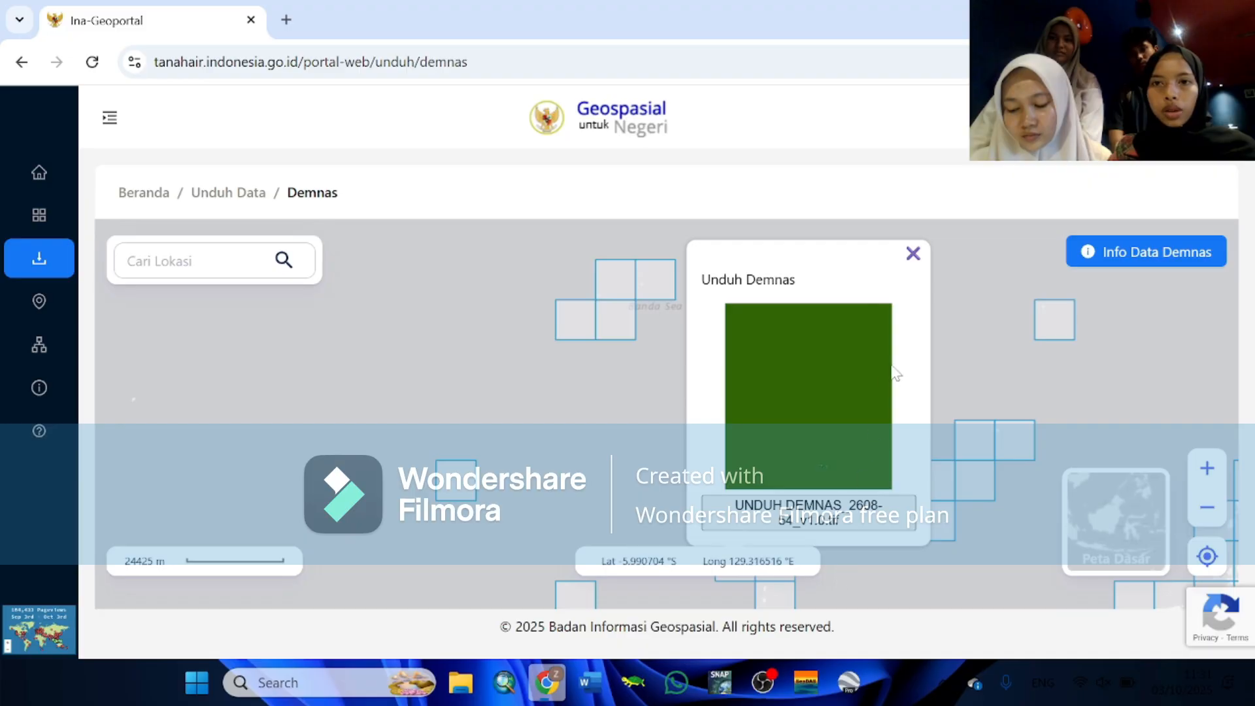
Download DEMNAS_2608-63_v1.0.tif from the grid tile containing the island and close its download pop-up
{"action": "left_click", "coordinate": [888, 570]}
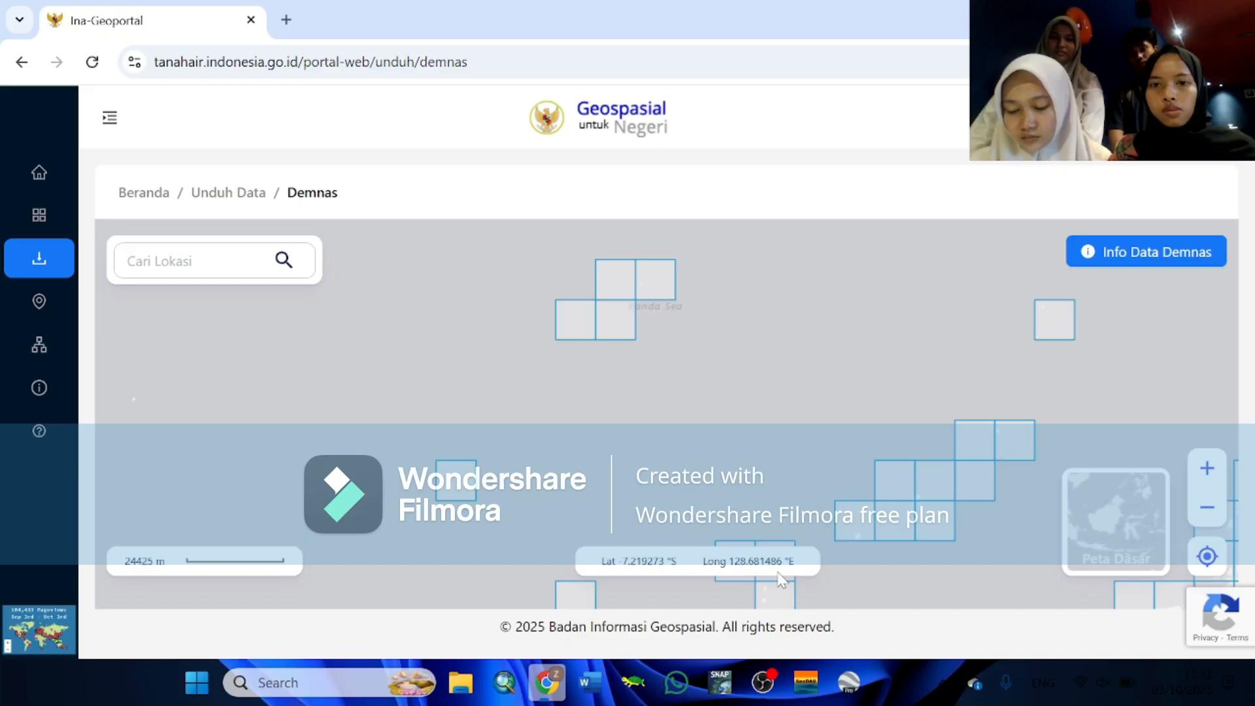
{"action": "scroll", "coordinate": [813, 484], "scroll_direction": "down", "scroll_amount": 1}
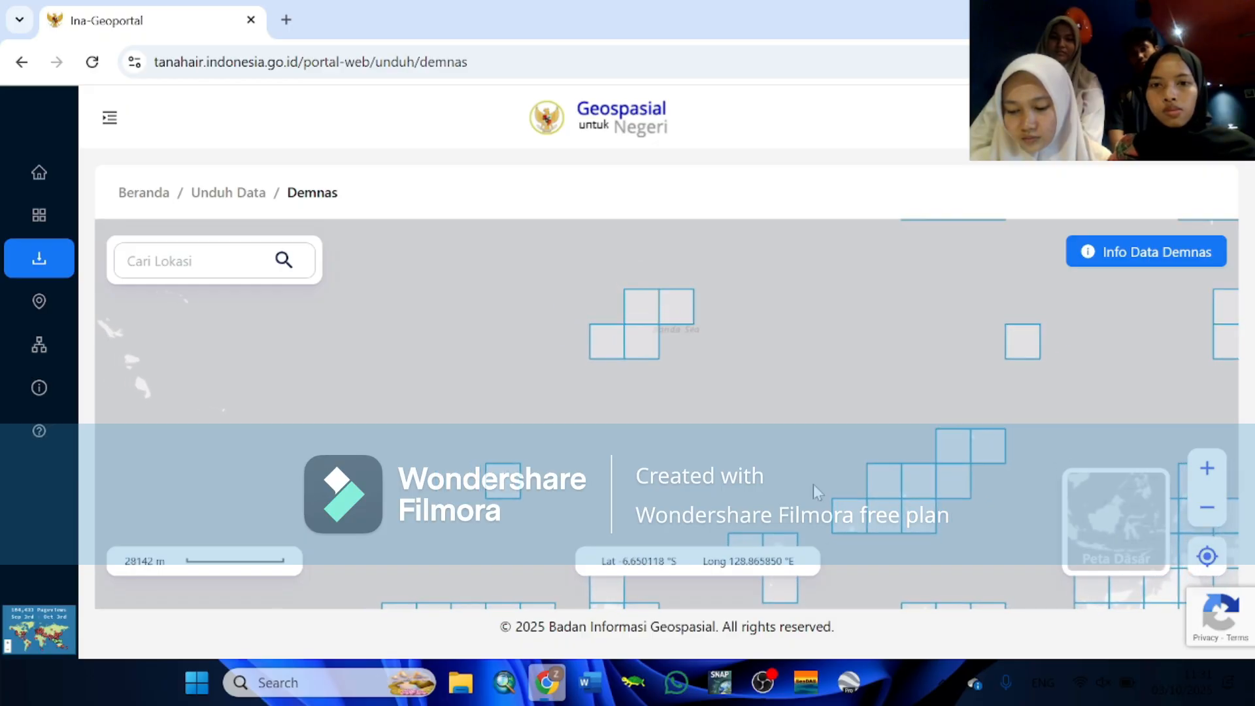
{"action": "left_click_drag", "start_coordinate": [835, 465], "coordinate": [789, 382]}
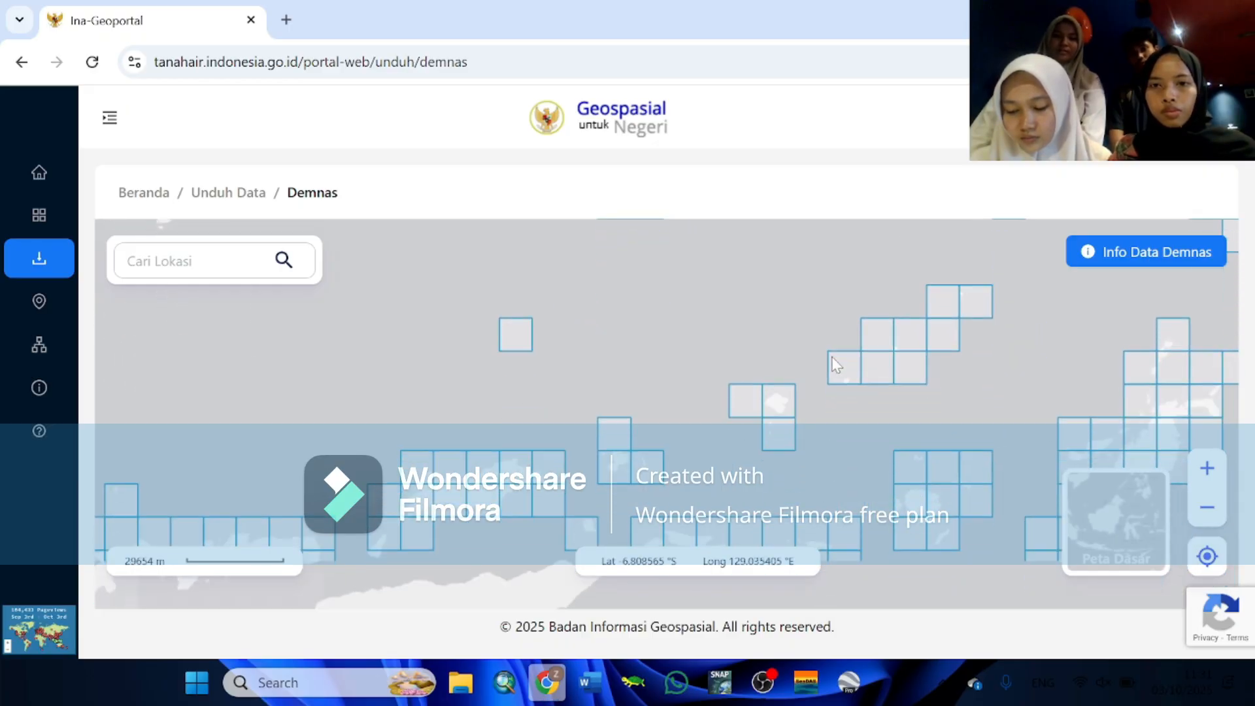
{"action": "left_click", "coordinate": [778, 386]}
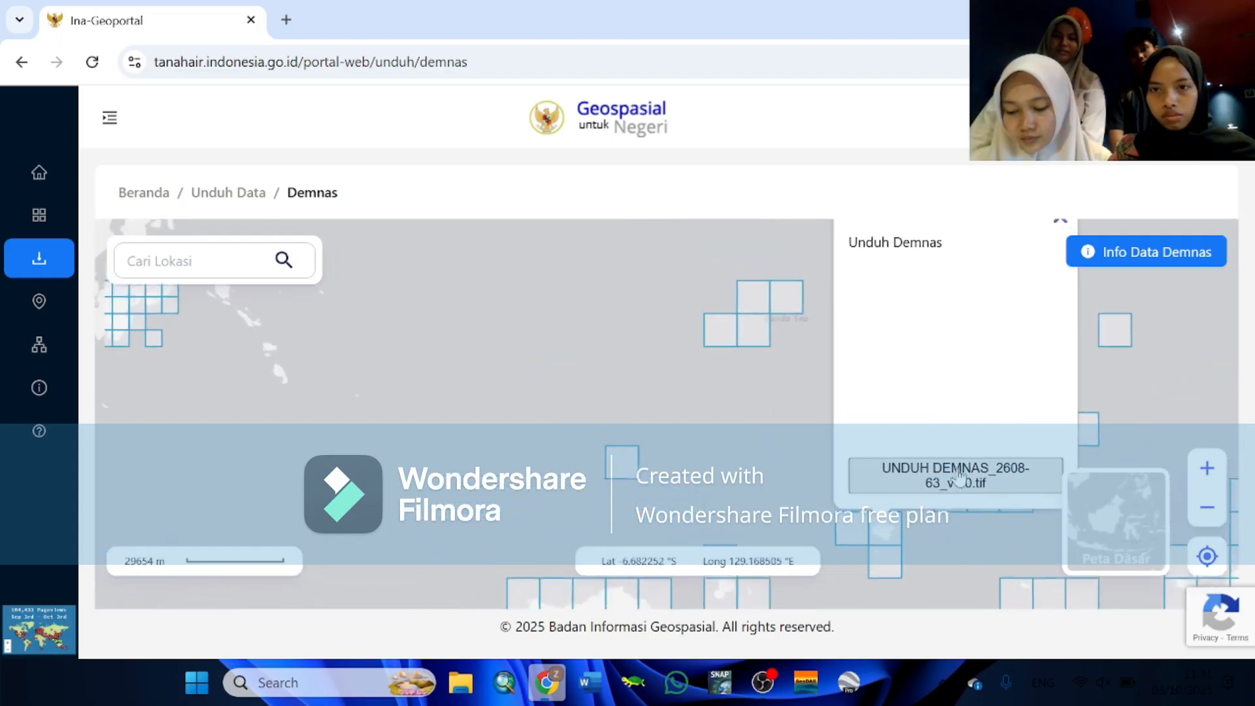
{"action": "left_click", "coordinate": [931, 489]}
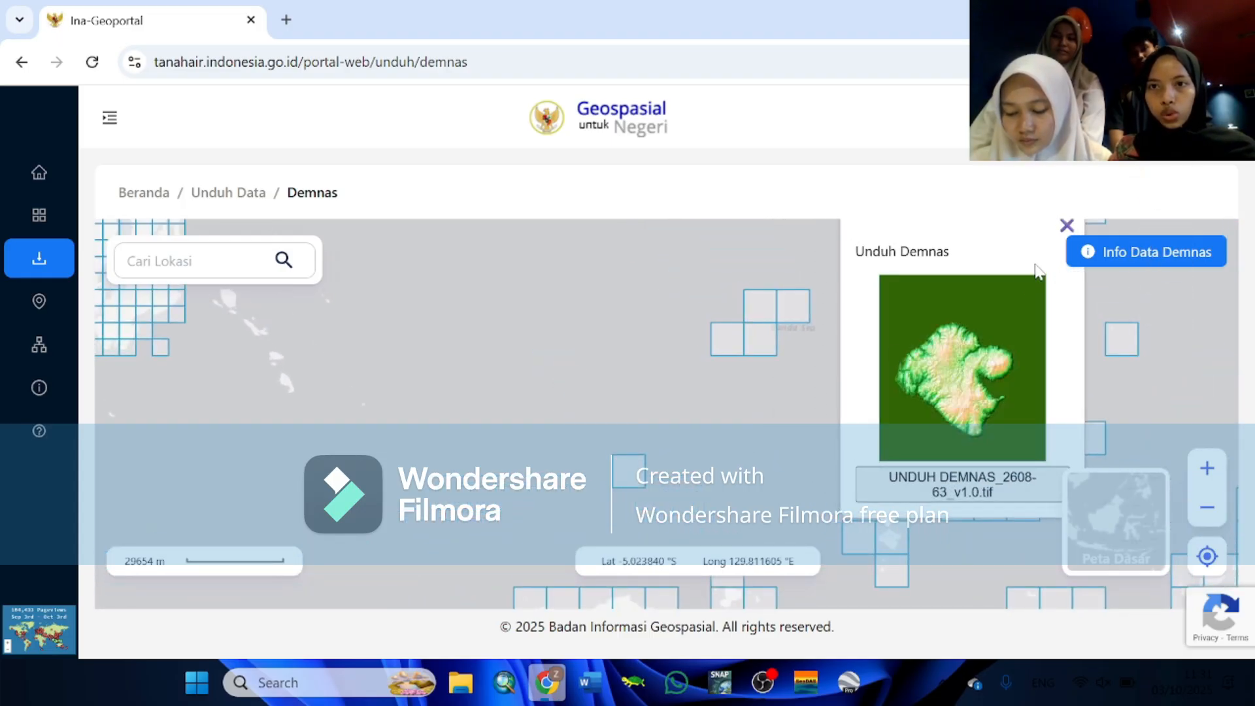
{"action": "left_click", "coordinate": [1066, 226]}
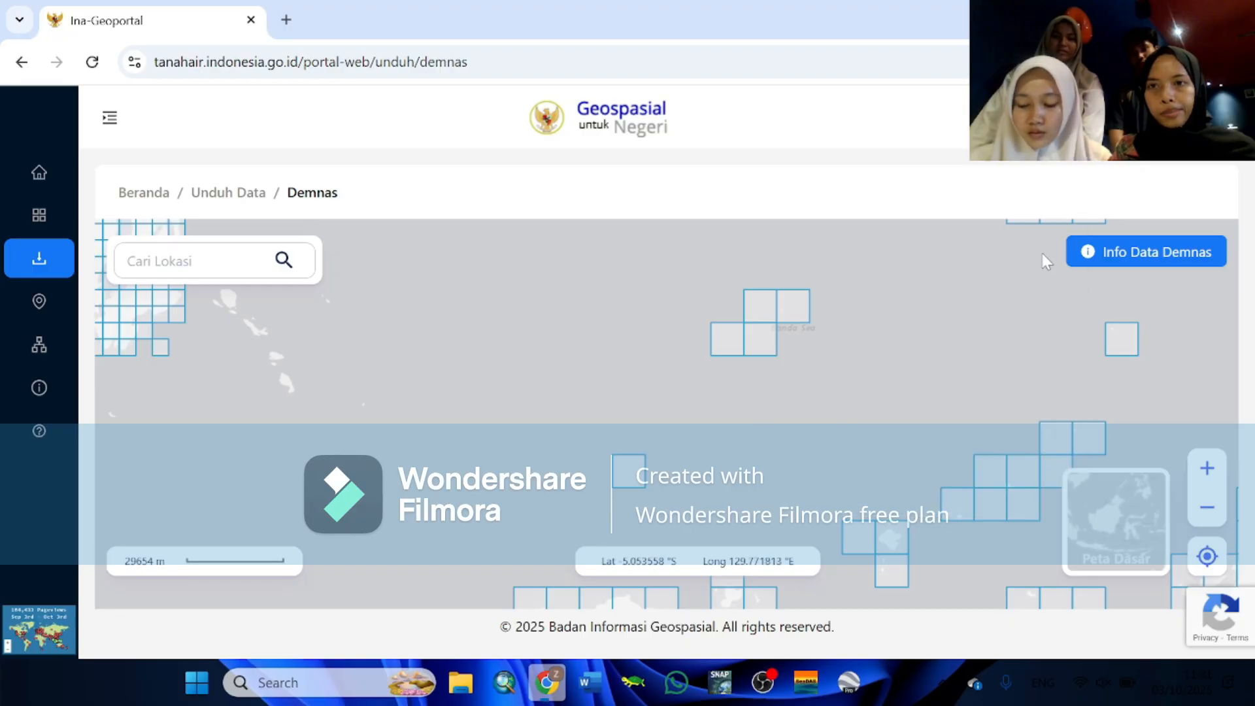
Download DEMNAS_2608-61_v1.0.tif from the grid tile directly south of the island and close its download pop-up
{"action": "scroll", "coordinate": [907, 492], "scroll_direction": "down", "scroll_amount": 1}
{"action": "left_click_drag", "start_coordinate": [912, 554], "coordinate": [843, 398]}
{"action": "left_click", "coordinate": [835, 403]}
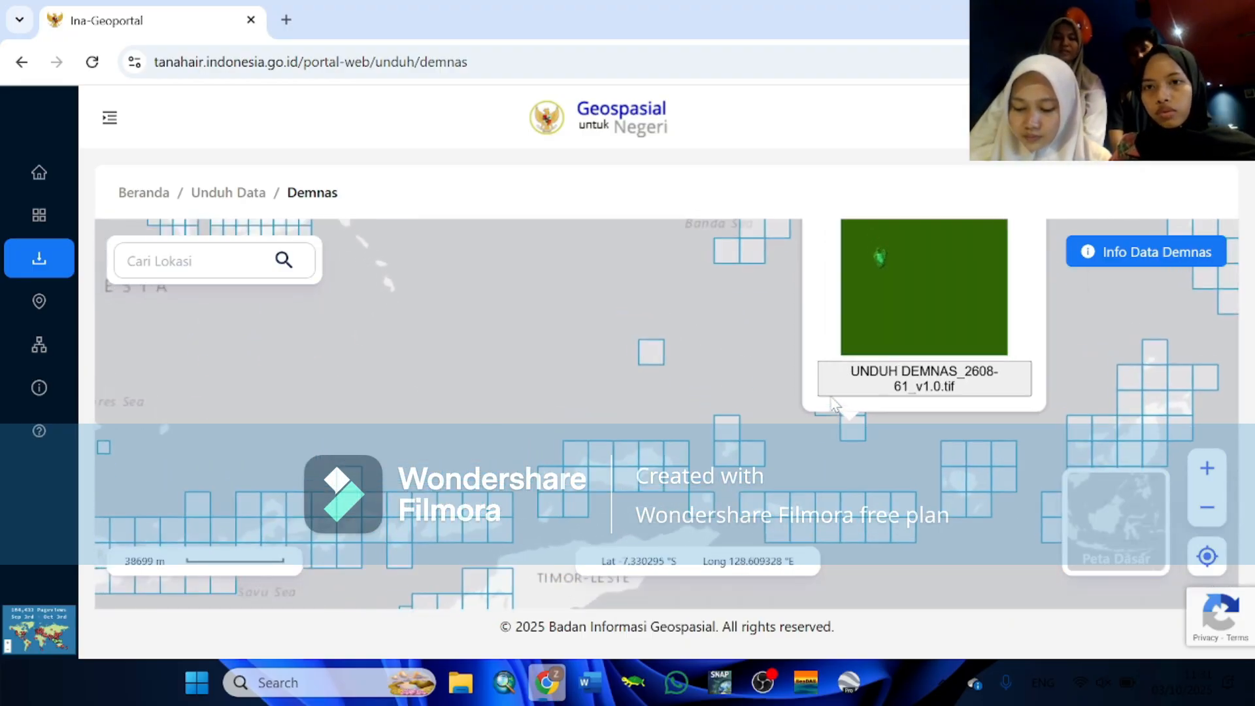
{"action": "left_click", "coordinate": [960, 523]}
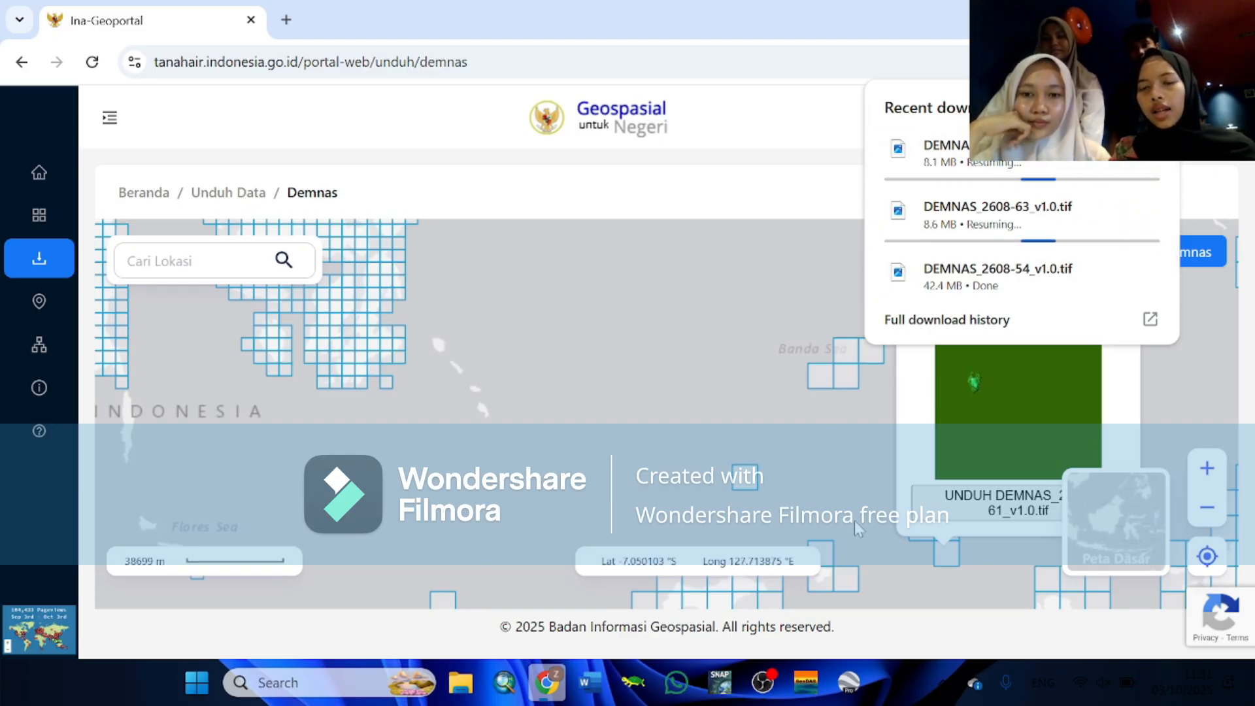
{"action": "left_click", "coordinate": [852, 409]}
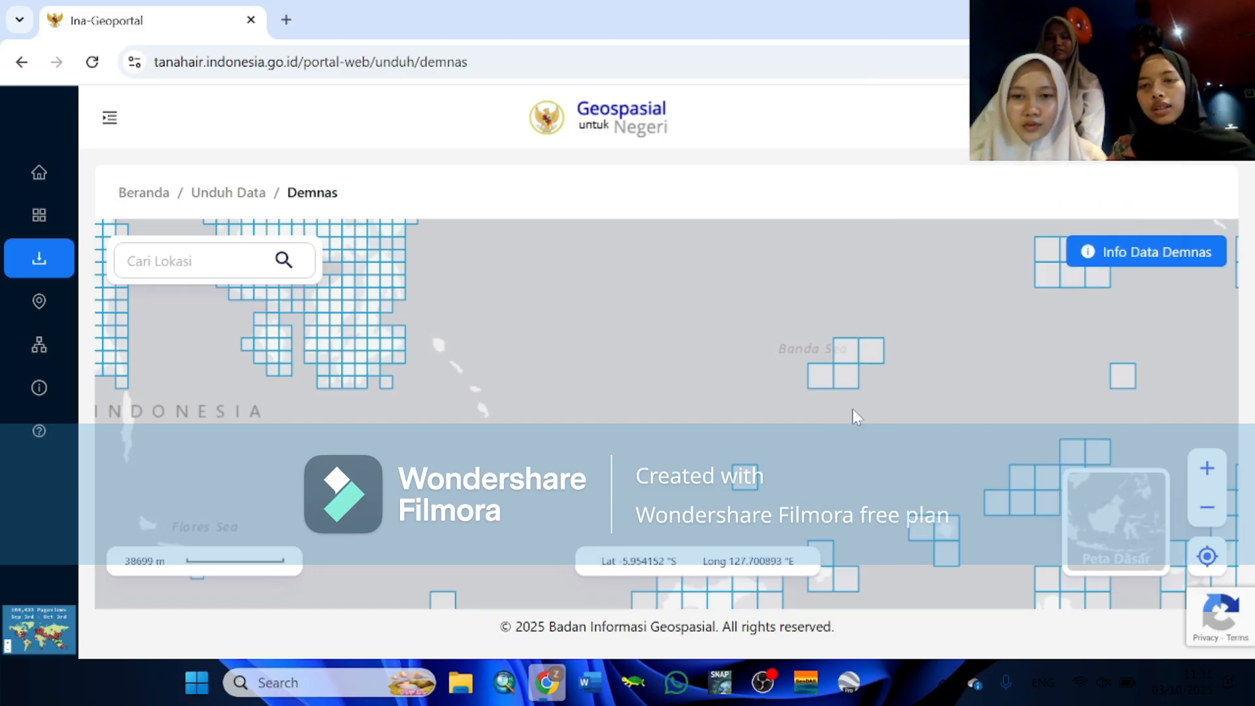
{"action": "left_click_drag", "start_coordinate": [867, 510], "coordinate": [795, 434]}
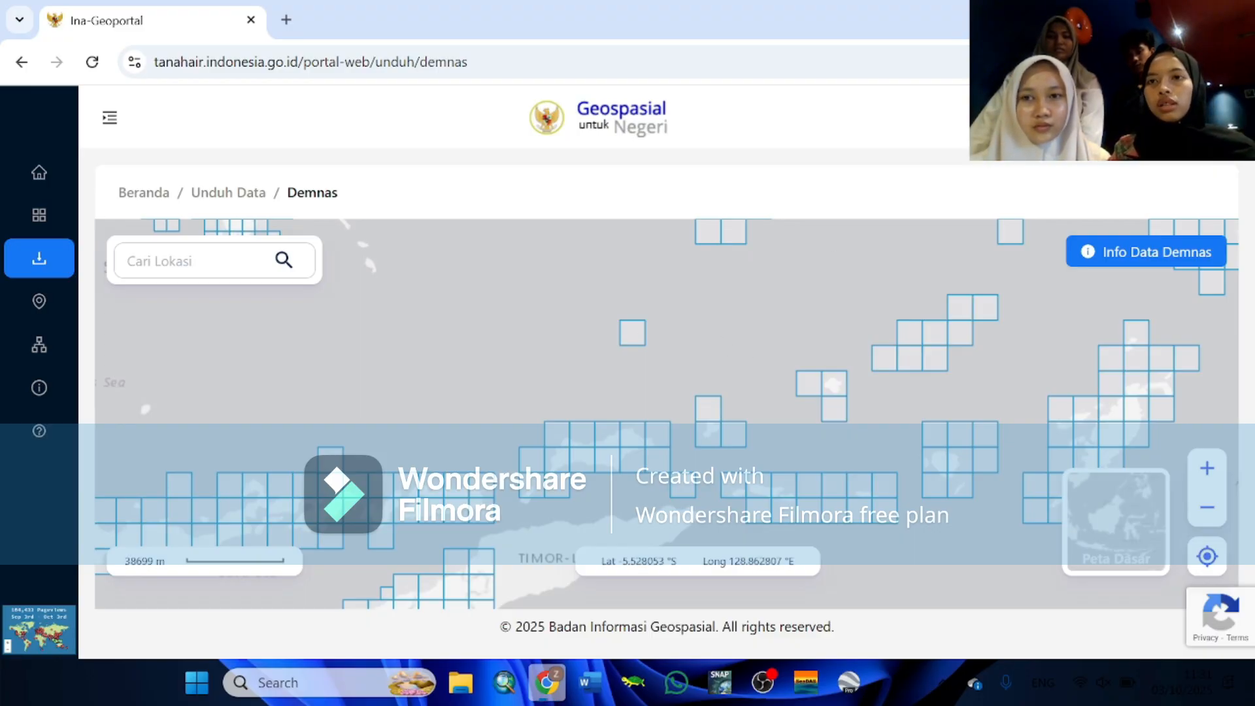
{"action": "left_click", "coordinate": [1158, 62]}
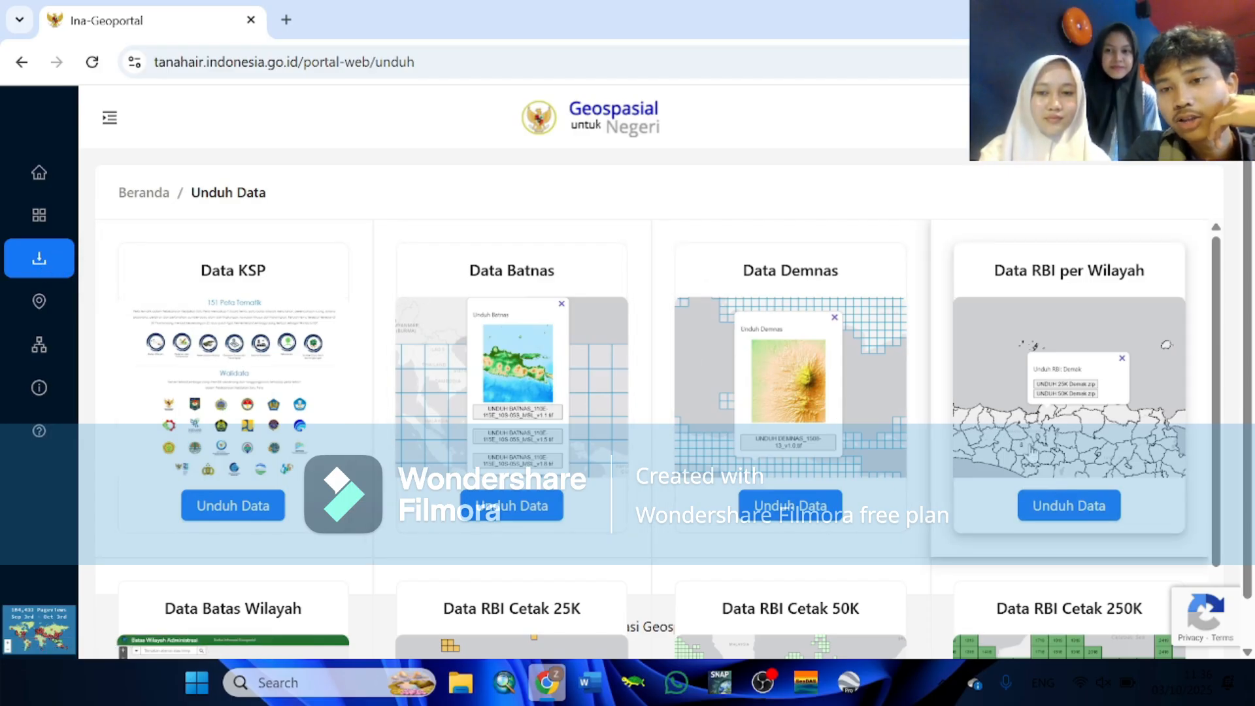
Open the RBI per Wilayah download map and download the 25K Maluku Barat Daya zip for the island's region
{"action": "left_click", "coordinate": [1049, 503]}
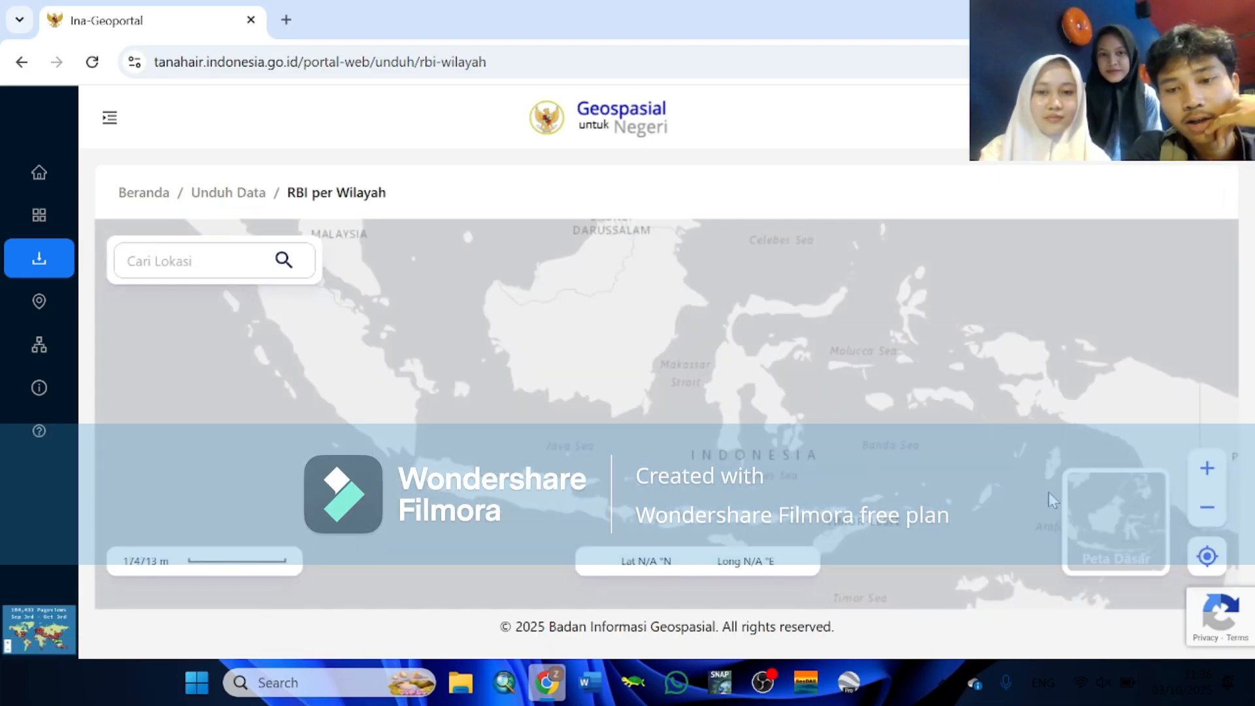
{"action": "double_click", "coordinate": [925, 483]}
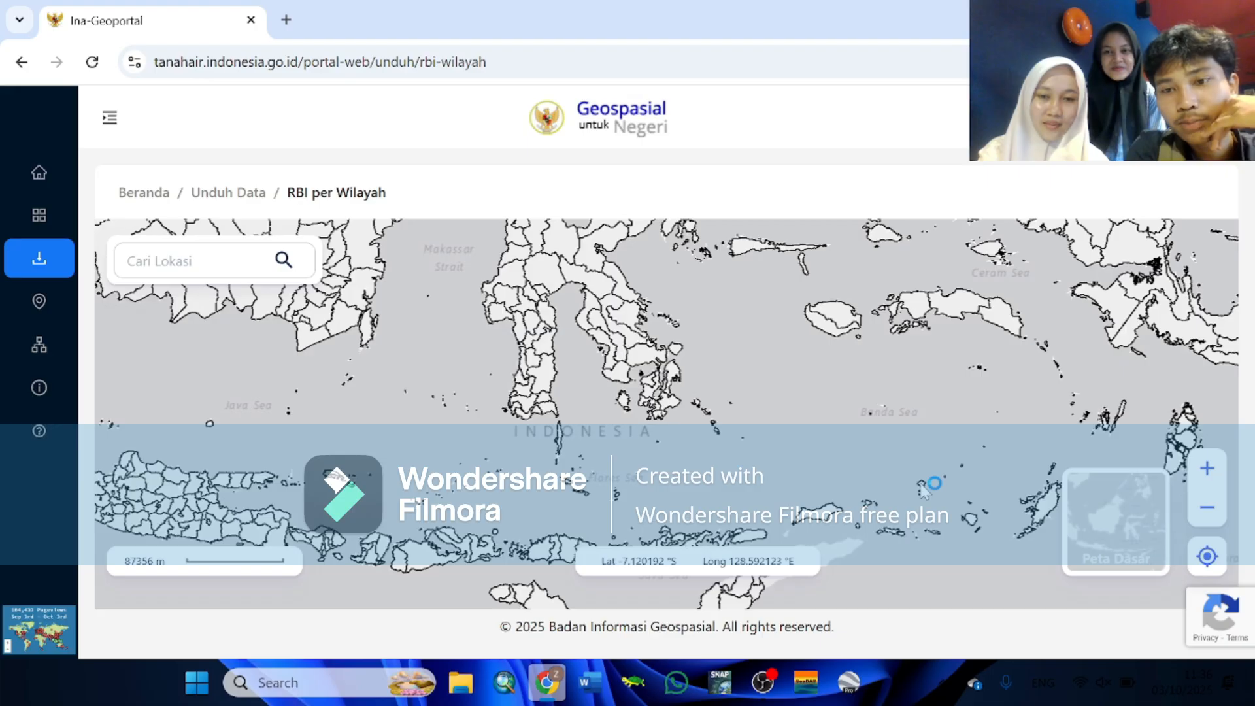
{"action": "left_click", "coordinate": [921, 485]}
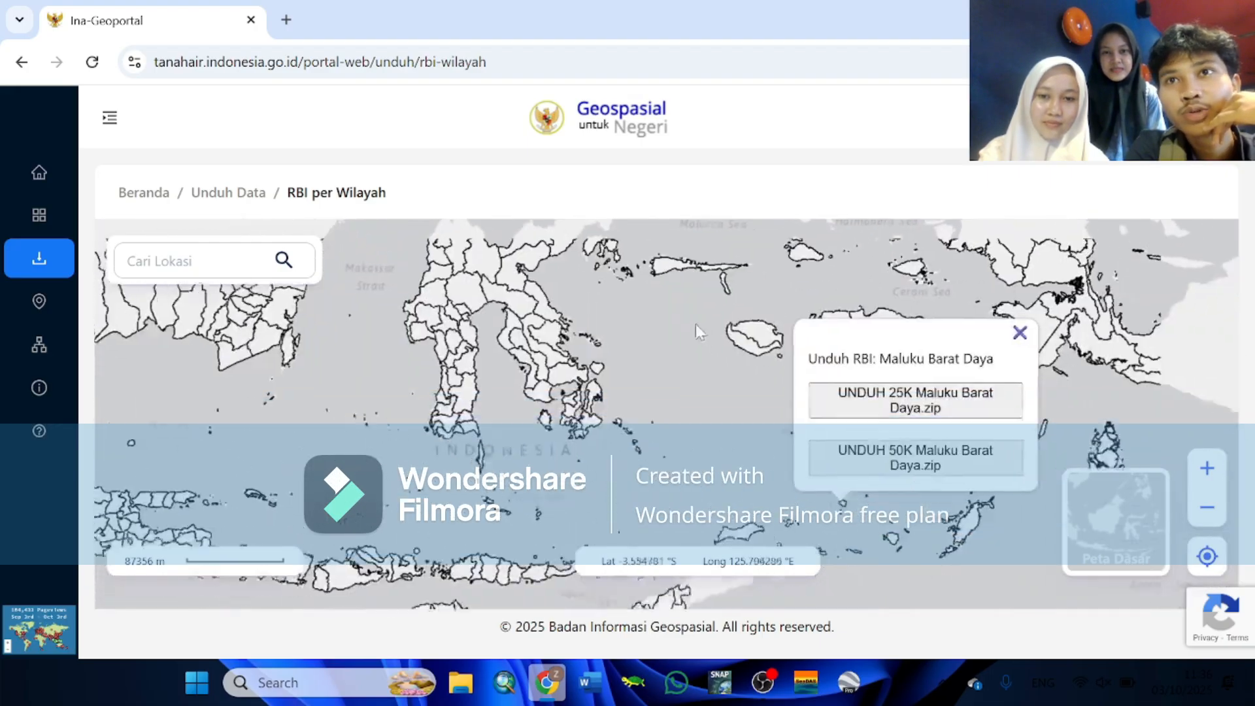
{"action": "left_click_drag", "start_coordinate": [695, 324], "coordinate": [606, 253]}
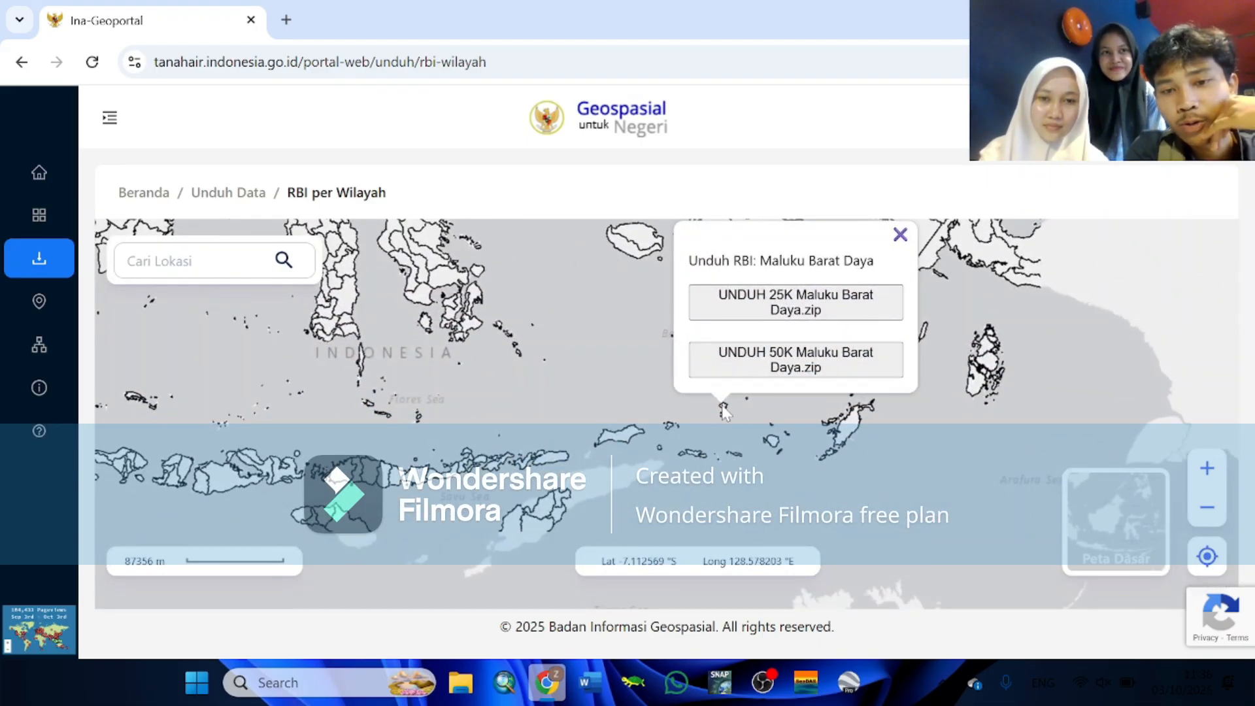
{"action": "scroll", "coordinate": [724, 412], "scroll_direction": "up", "scroll_amount": 1}
{"action": "scroll", "coordinate": [724, 412], "scroll_direction": "up", "scroll_amount": 5}
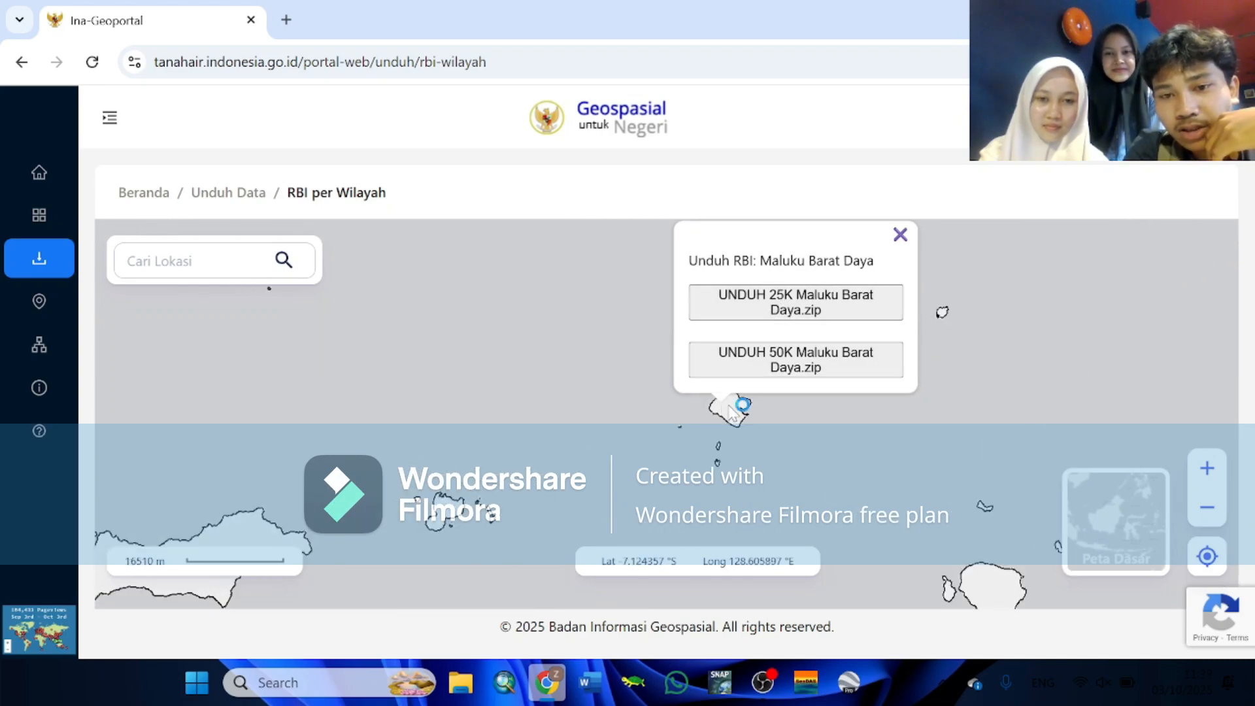
{"action": "left_click", "coordinate": [761, 297]}
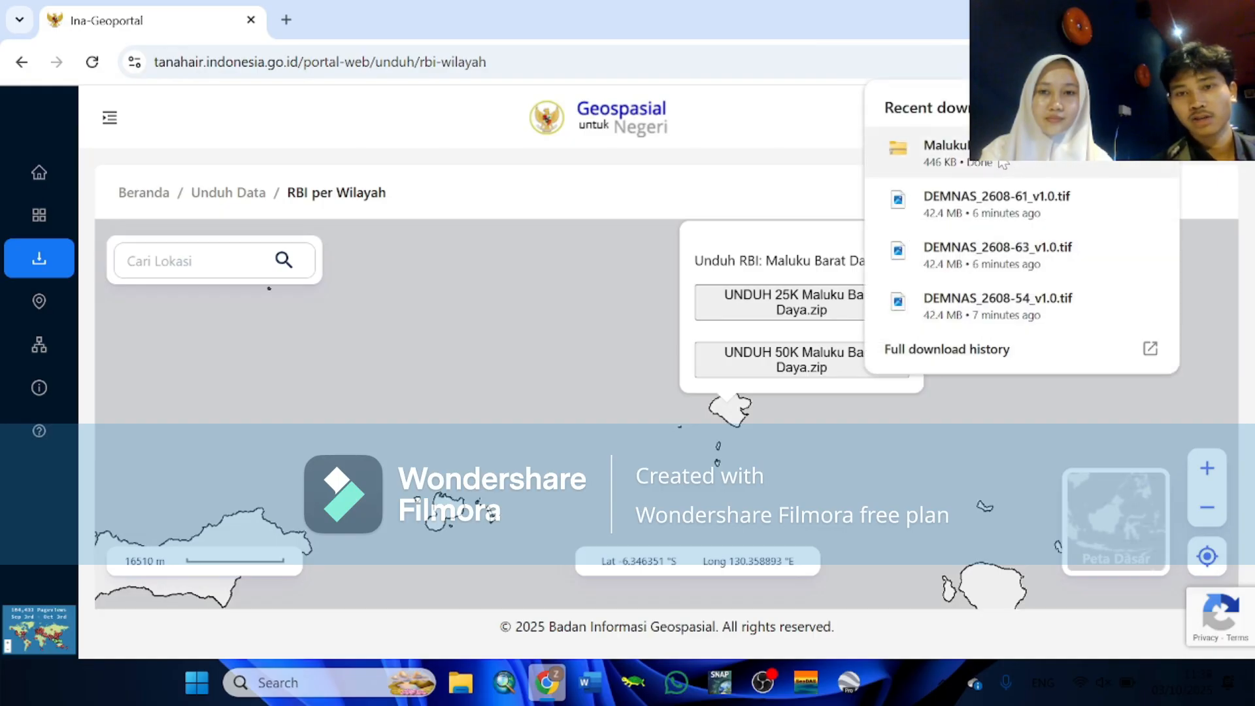
Switch to File Explorer and extract the MalukuBaratDaya zip in Downloads to Downloads\MalukuBaratDaya
{"action": "left_click", "coordinate": [456, 694]}
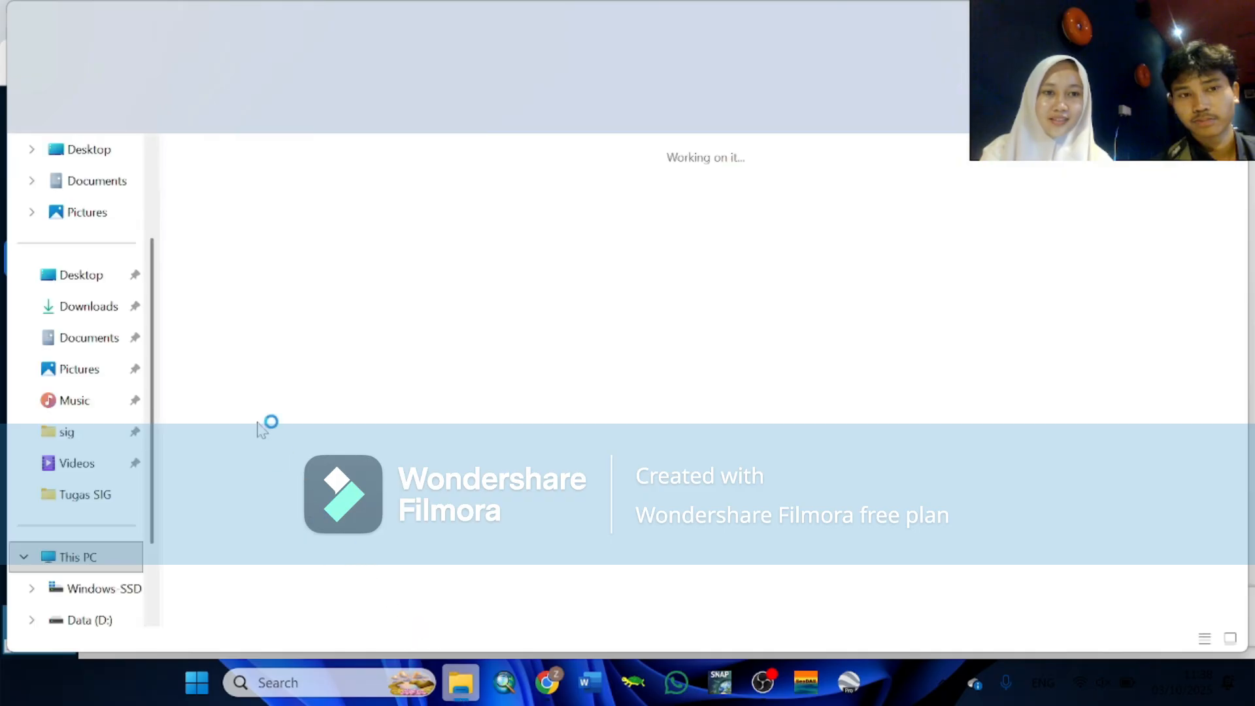
{"action": "left_click", "coordinate": [130, 308]}
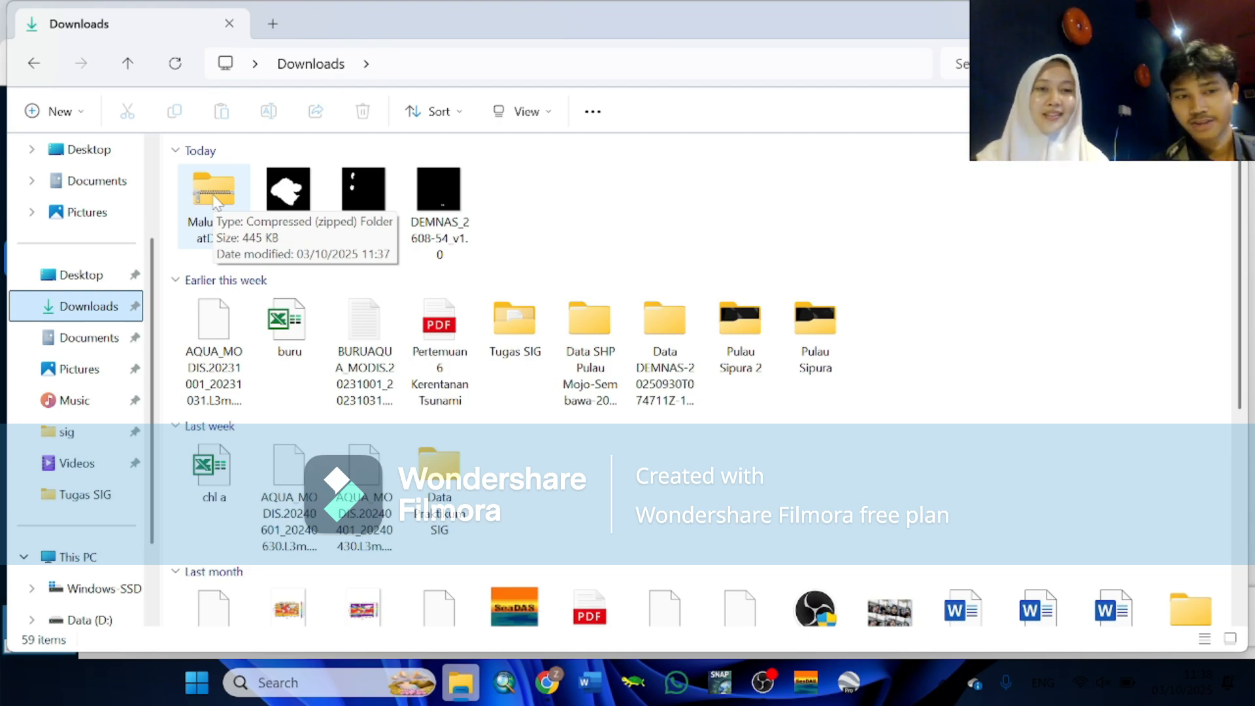
{"action": "left_click", "coordinate": [214, 198]}
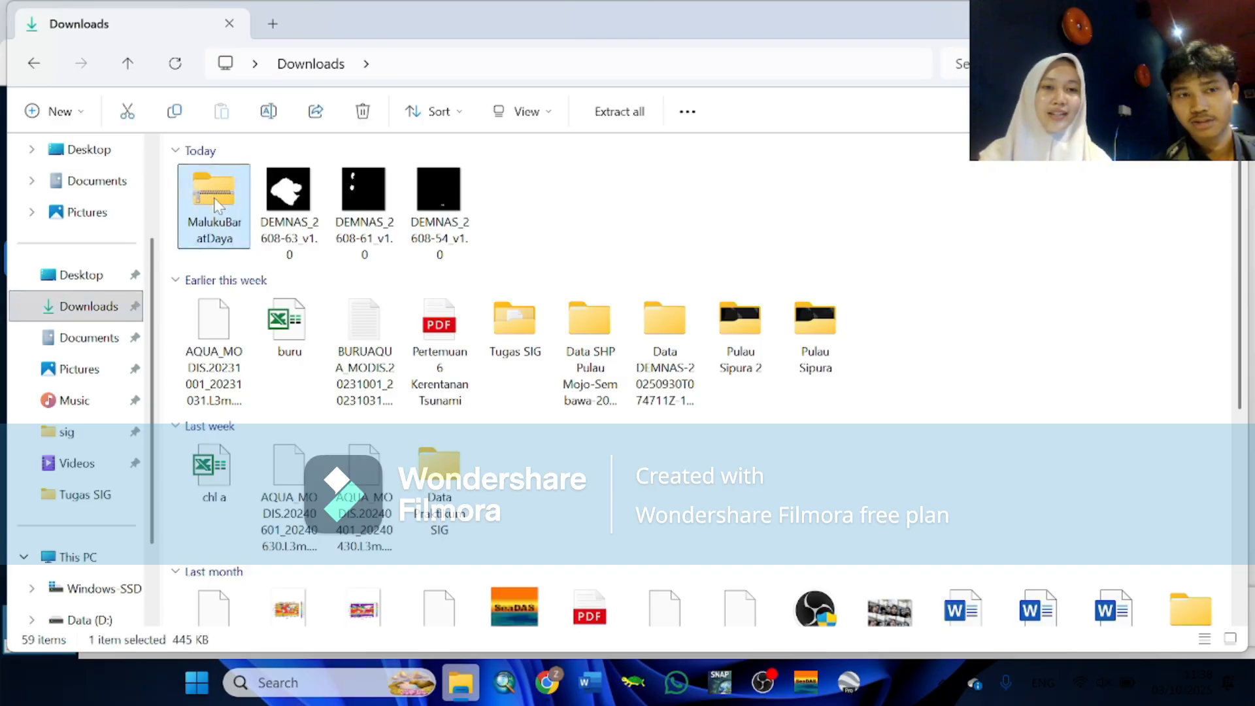
{"action": "left_click", "coordinate": [616, 116]}
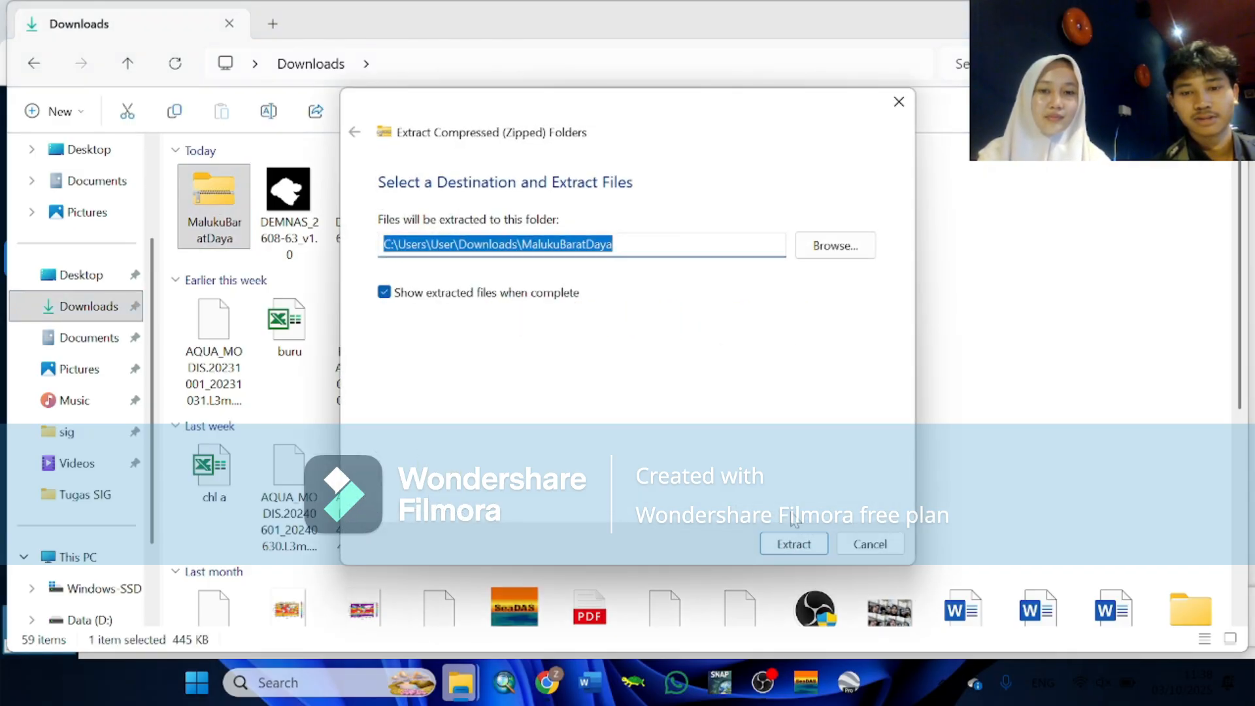
{"action": "left_click", "coordinate": [793, 544]}
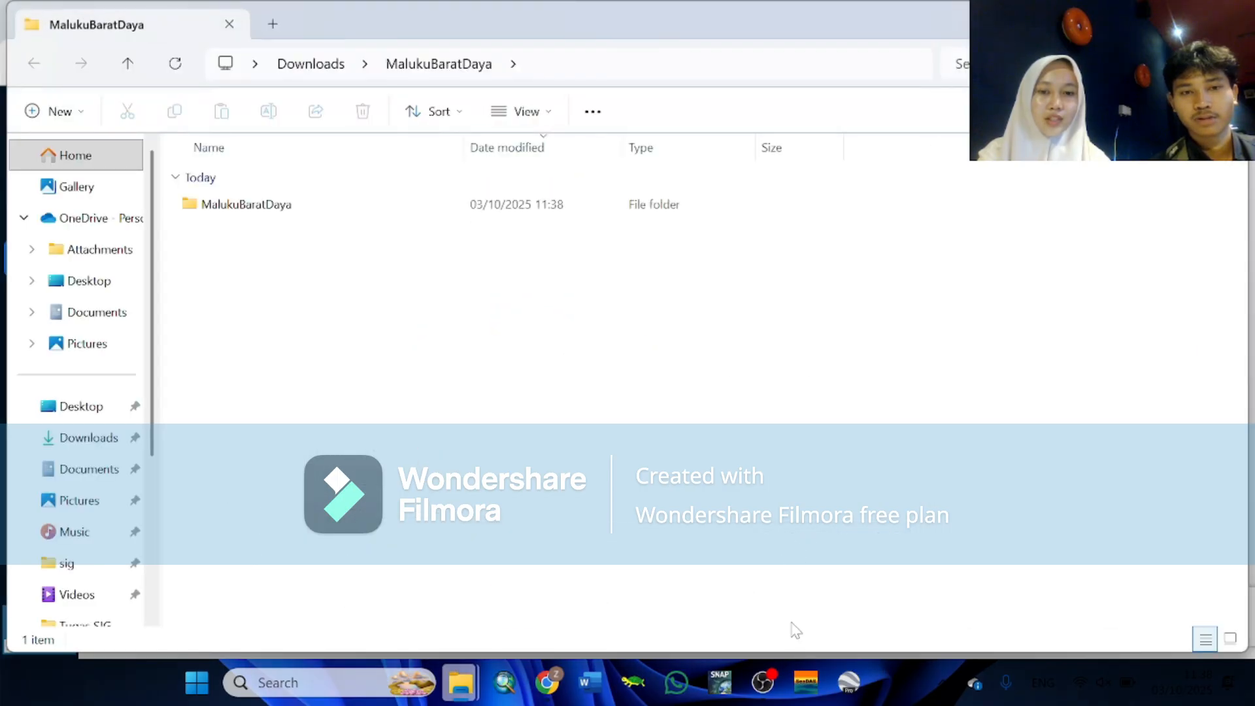
{"action": "mouse_move", "coordinate": [762, 679]}
{"action": "mouse_move", "coordinate": [763, 620]}
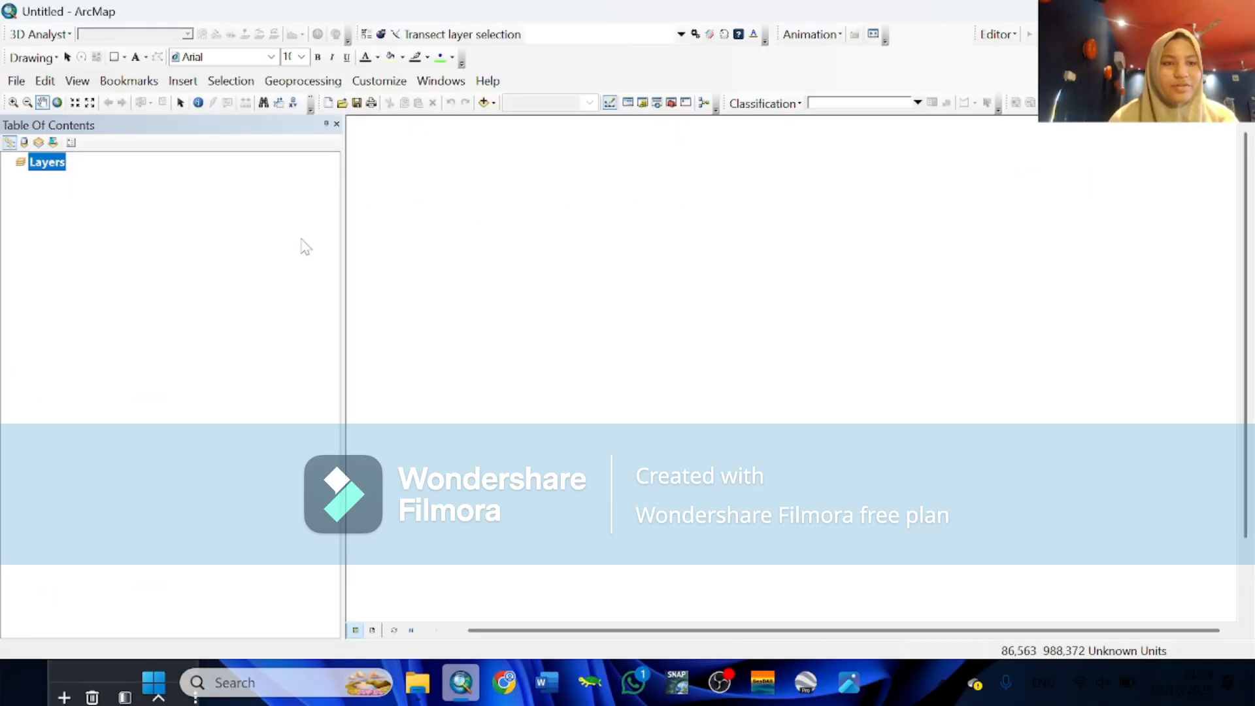
Add the three DEMNAS tiles (2608-54, 2608-61 and 2608-63) from the DEMNAS DAMAR folder to Layers, building pyramids for each
{"action": "right_click", "coordinate": [34, 167]}
{"action": "left_click", "coordinate": [75, 175]}
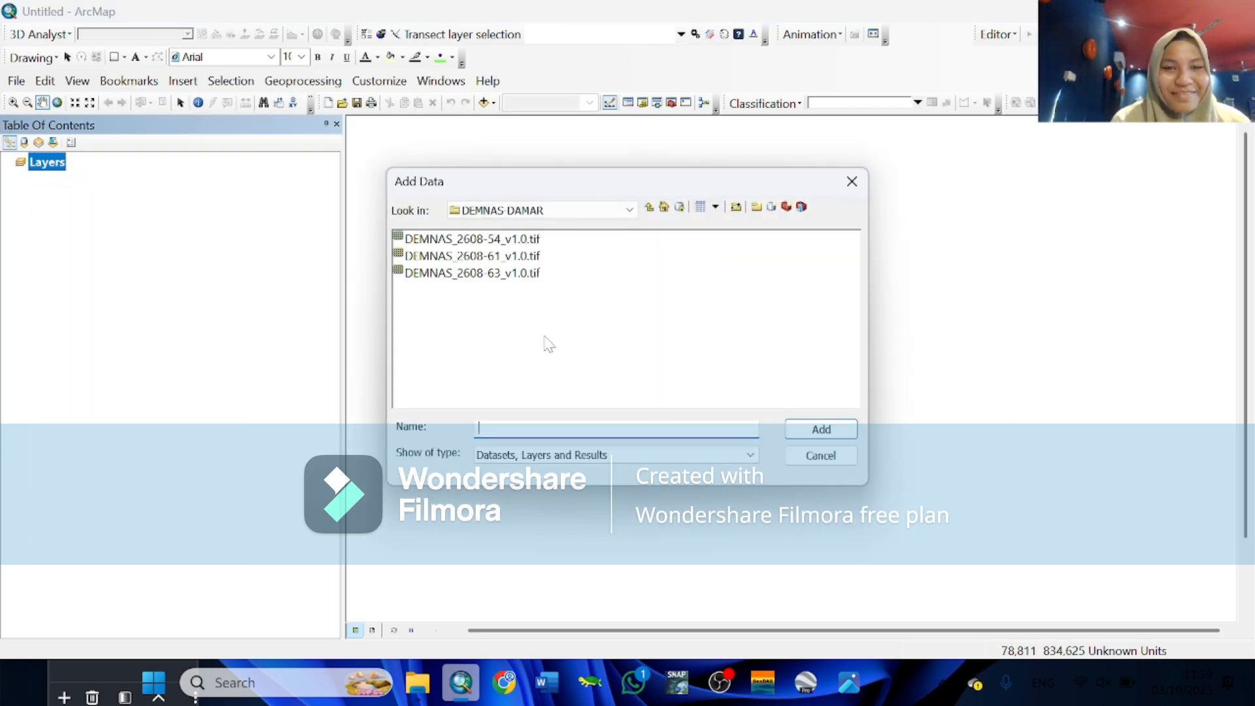
{"action": "left_click_drag", "start_coordinate": [555, 296], "coordinate": [526, 235]}
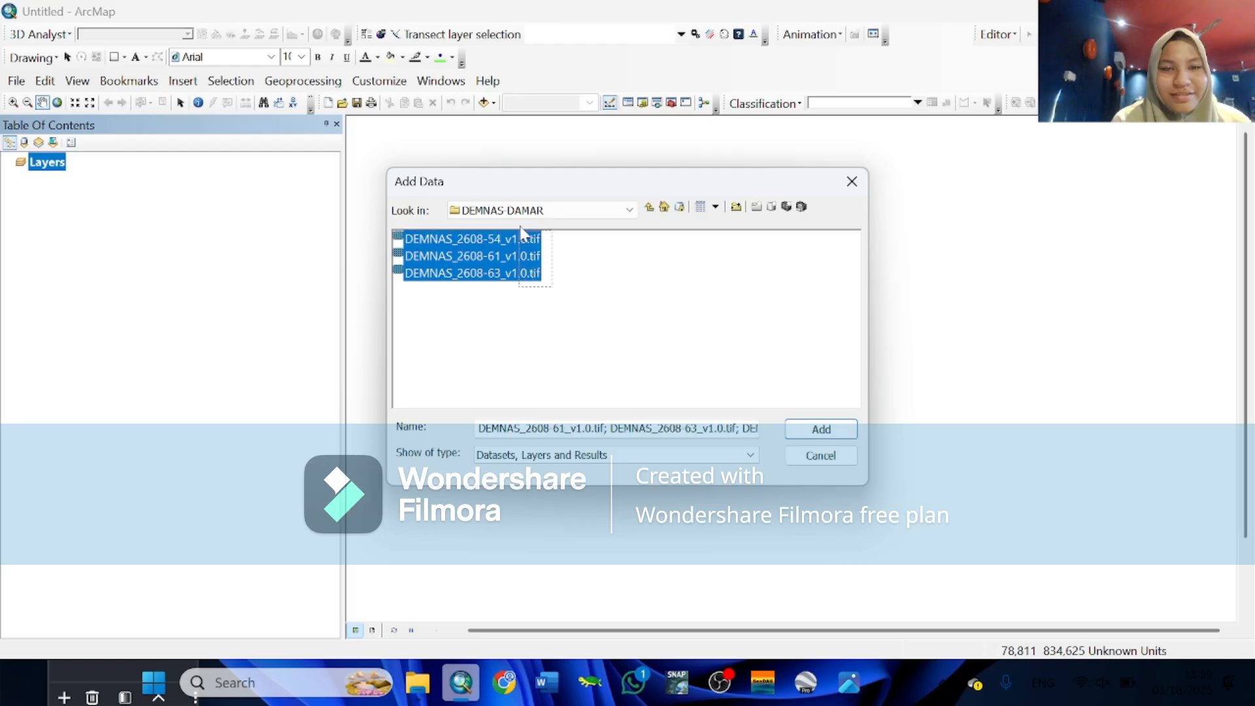
{"action": "left_click", "coordinate": [828, 431]}
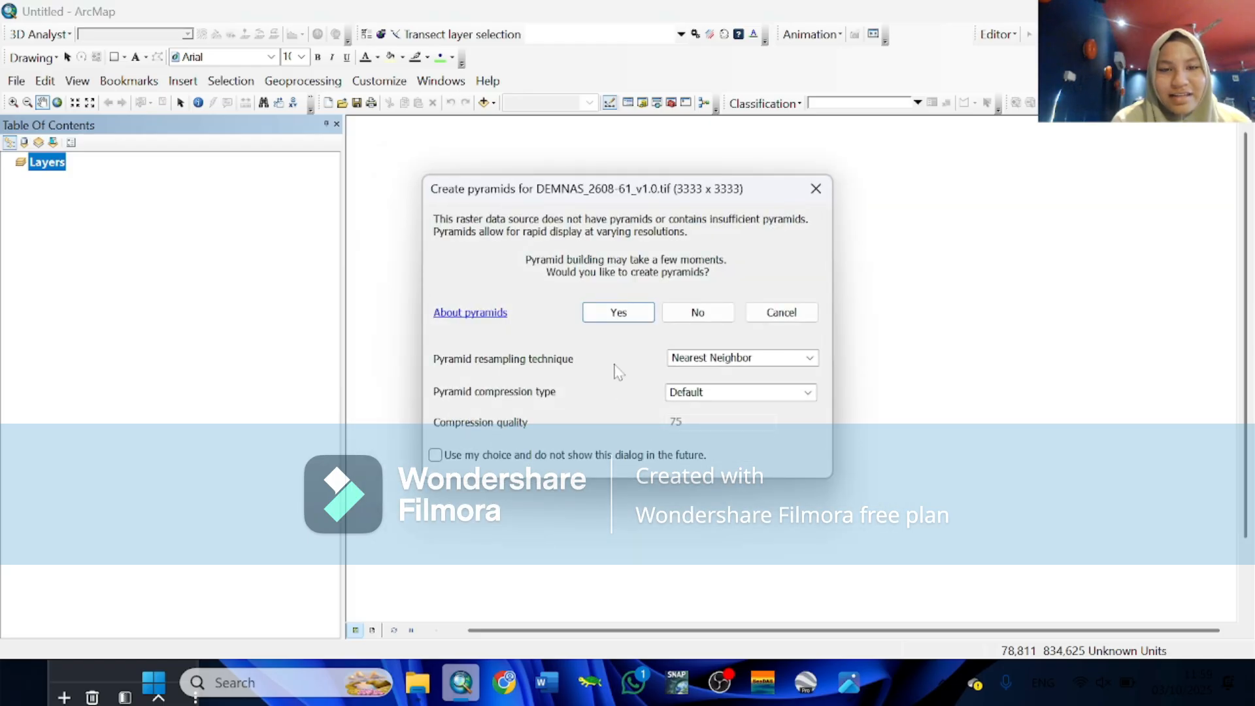
{"action": "left_click", "coordinate": [607, 313]}
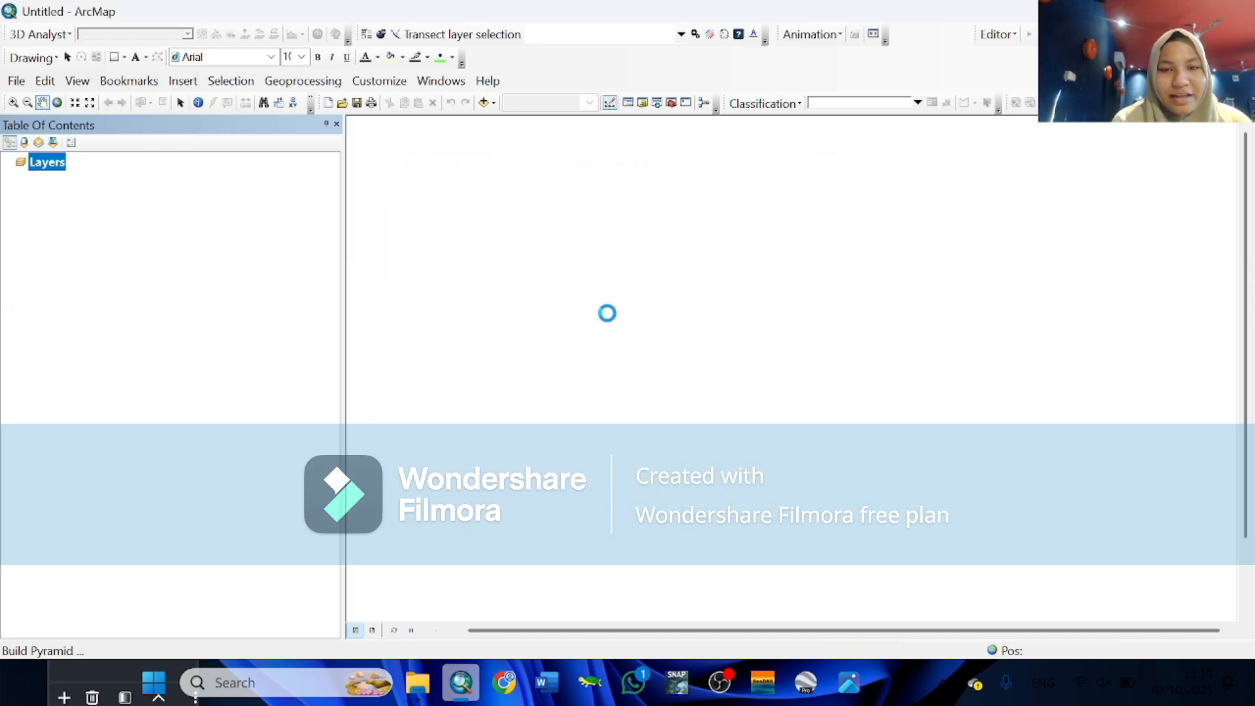
{"action": "left_click", "coordinate": [611, 317]}
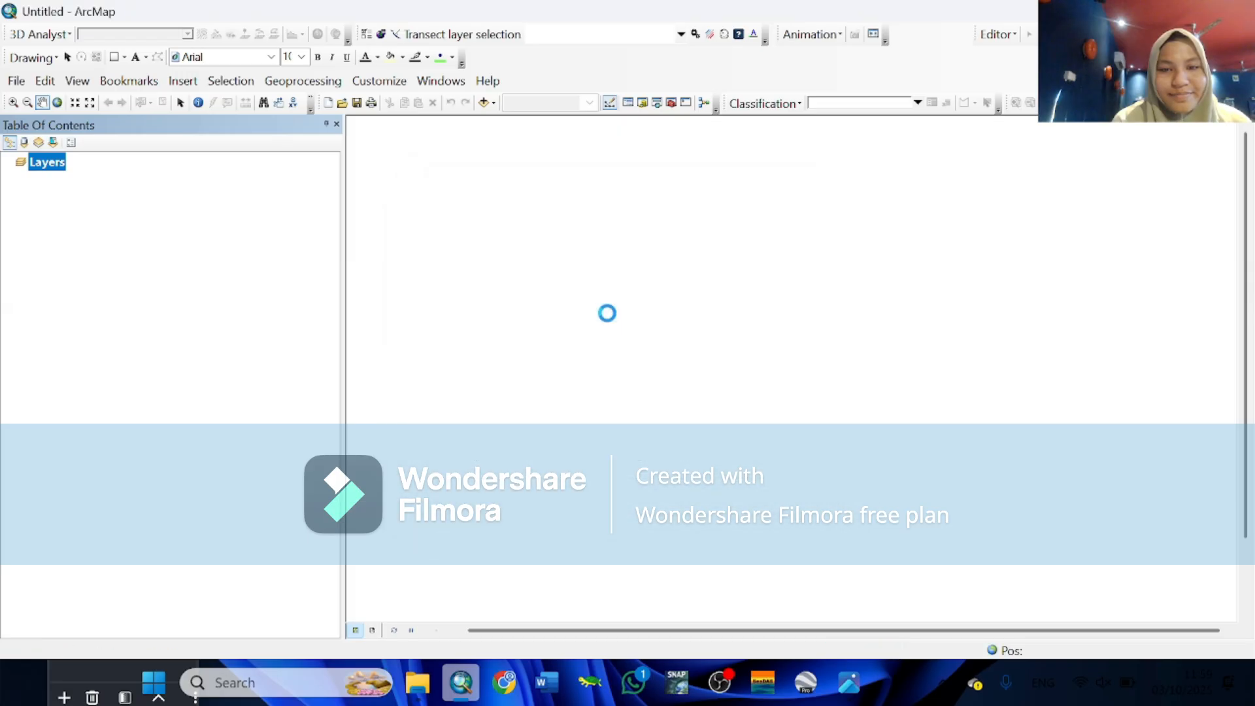
{"action": "left_click", "coordinate": [611, 317]}
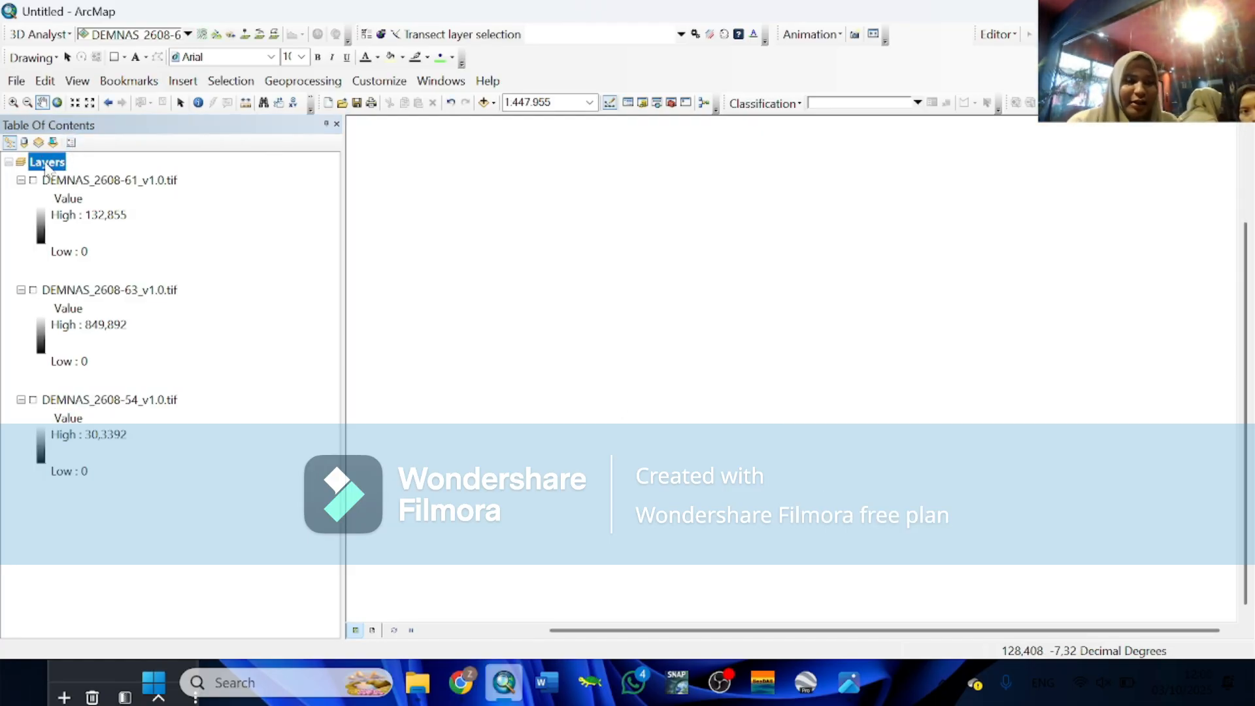
Add ADMINISTRASIKECAMATAN_AR_50K.shp from the KAB. MALUKU BARAT DAYA folder to the map
{"action": "right_click", "coordinate": [47, 165]}
{"action": "left_click", "coordinate": [105, 173]}
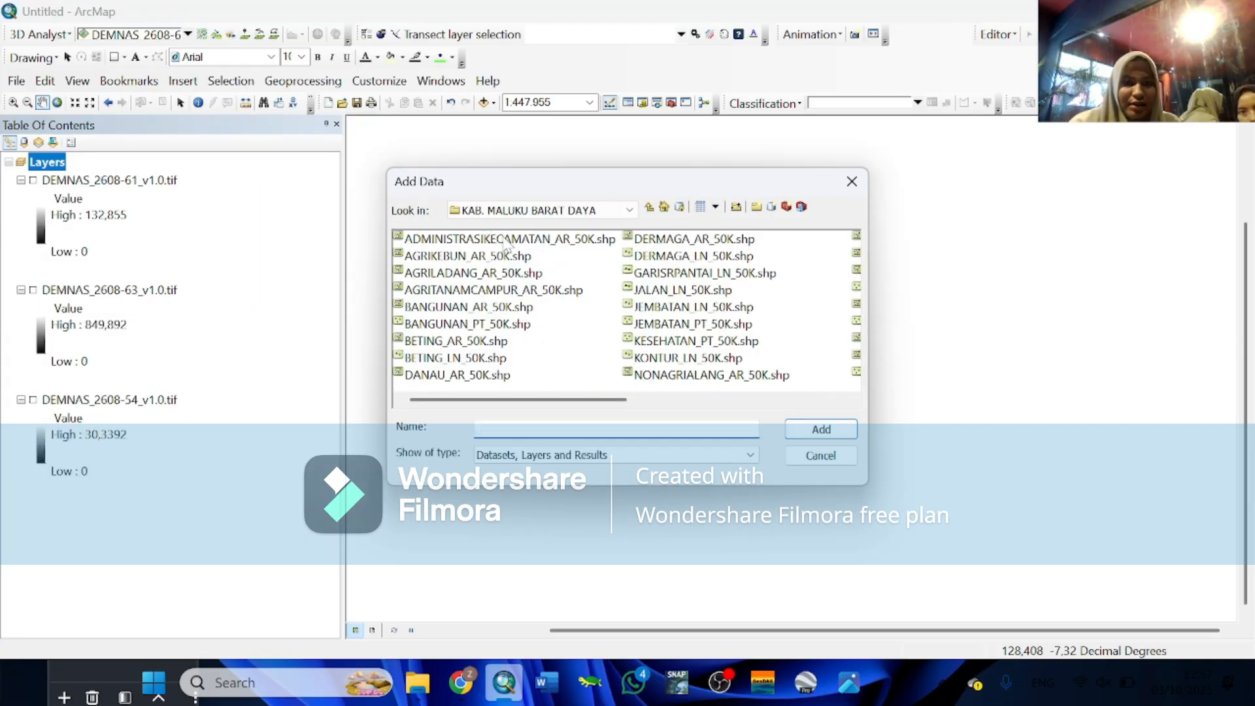
{"action": "left_click", "coordinate": [505, 240]}
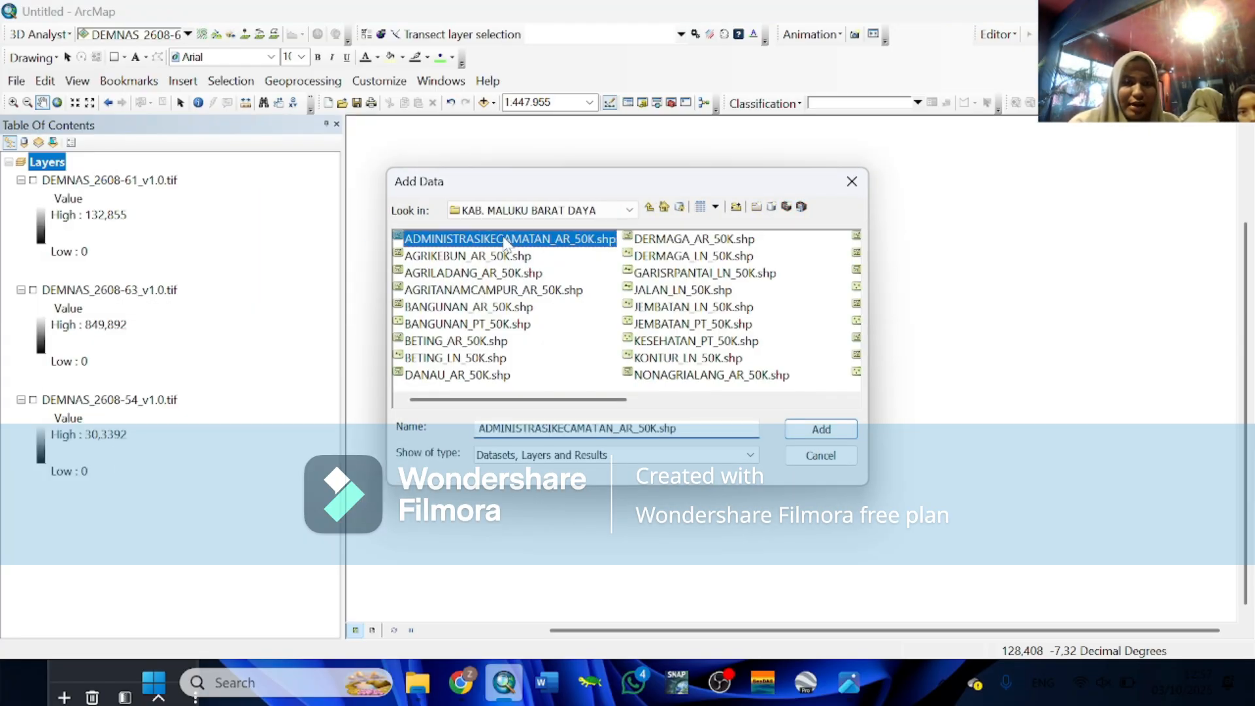
{"action": "left_click", "coordinate": [814, 429]}
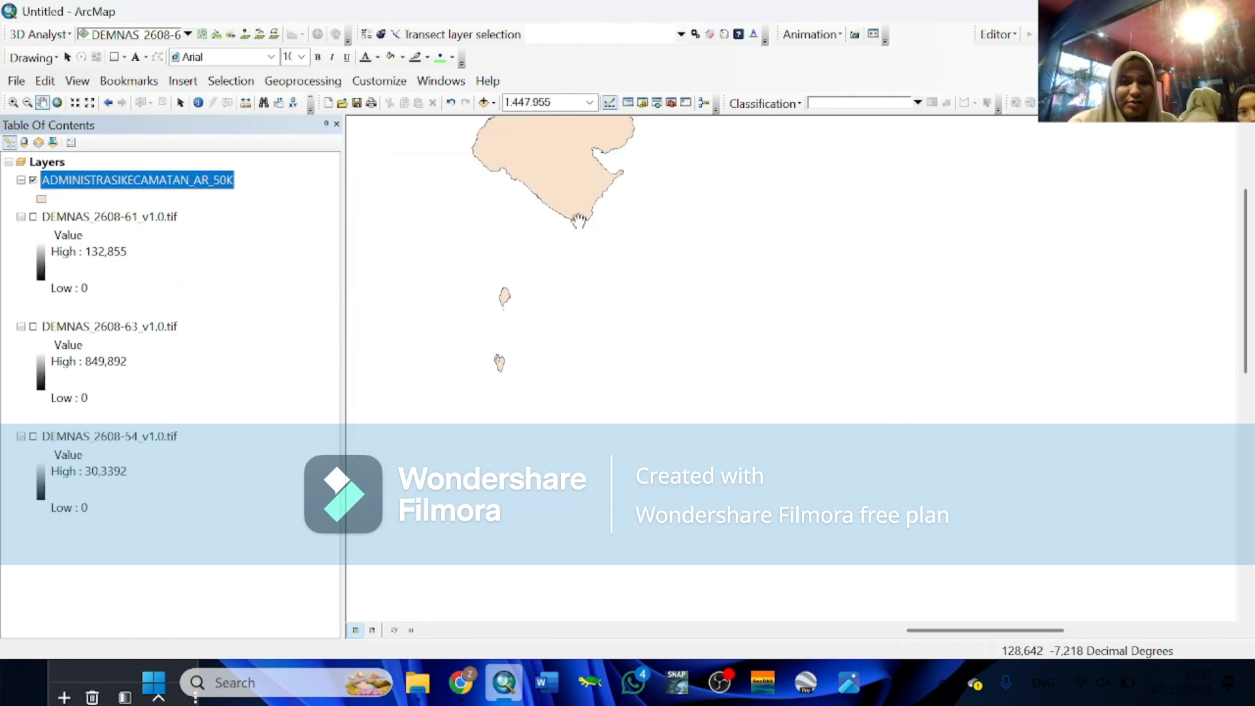
Turn on the display of the DEMNAS 2608-61, 2608-63 and 2608-54 raster layers beneath the district boundaries
{"action": "left_click", "coordinate": [33, 217]}
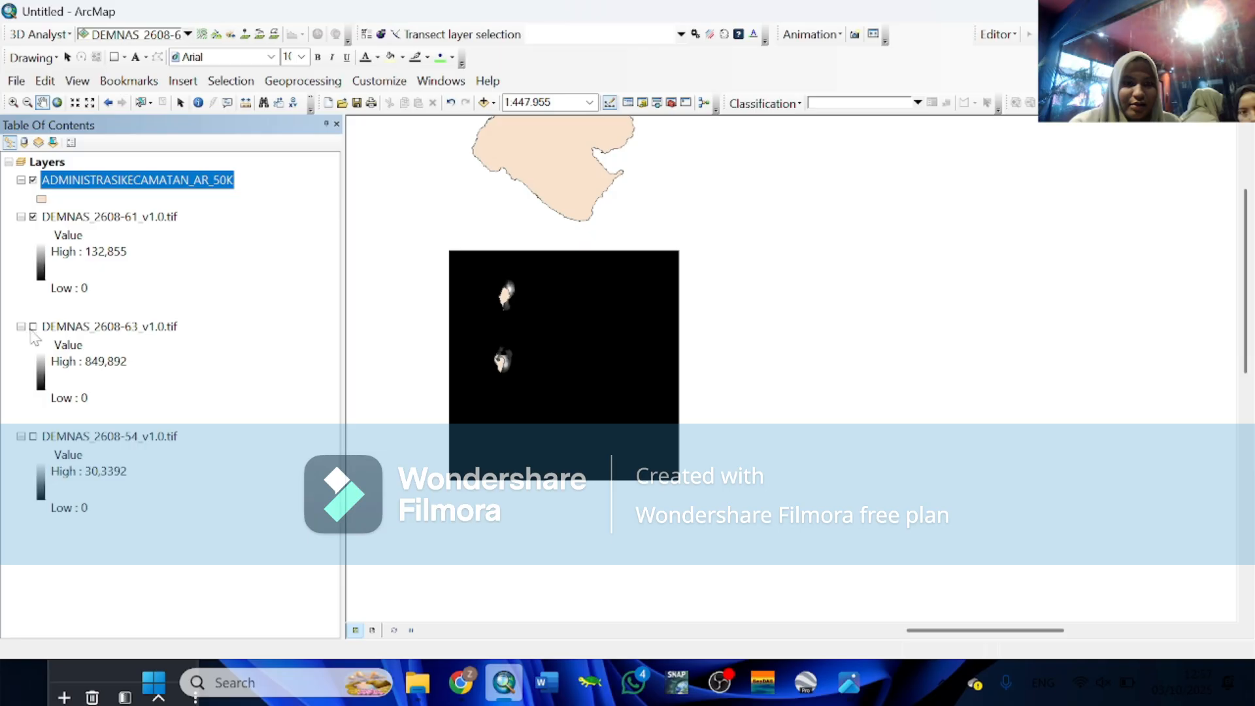
{"action": "left_click", "coordinate": [33, 327]}
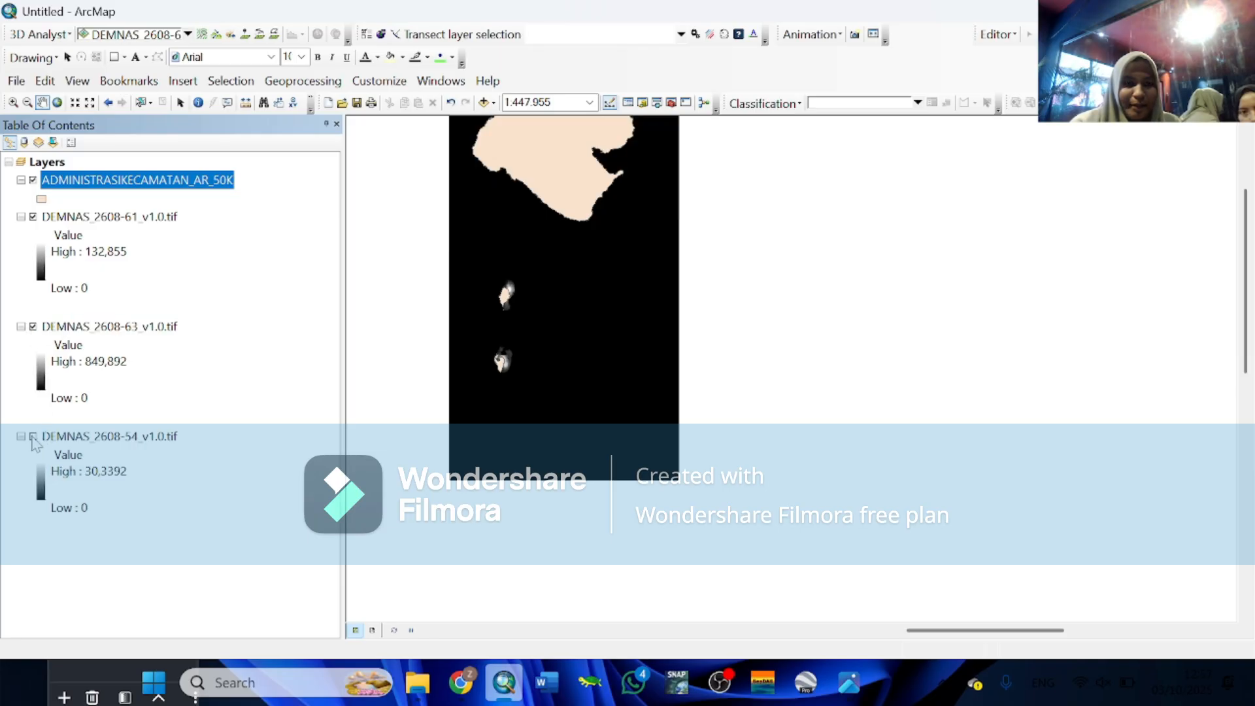
{"action": "left_click", "coordinate": [33, 437]}
{"action": "left_click_drag", "start_coordinate": [428, 367], "coordinate": [606, 515]}
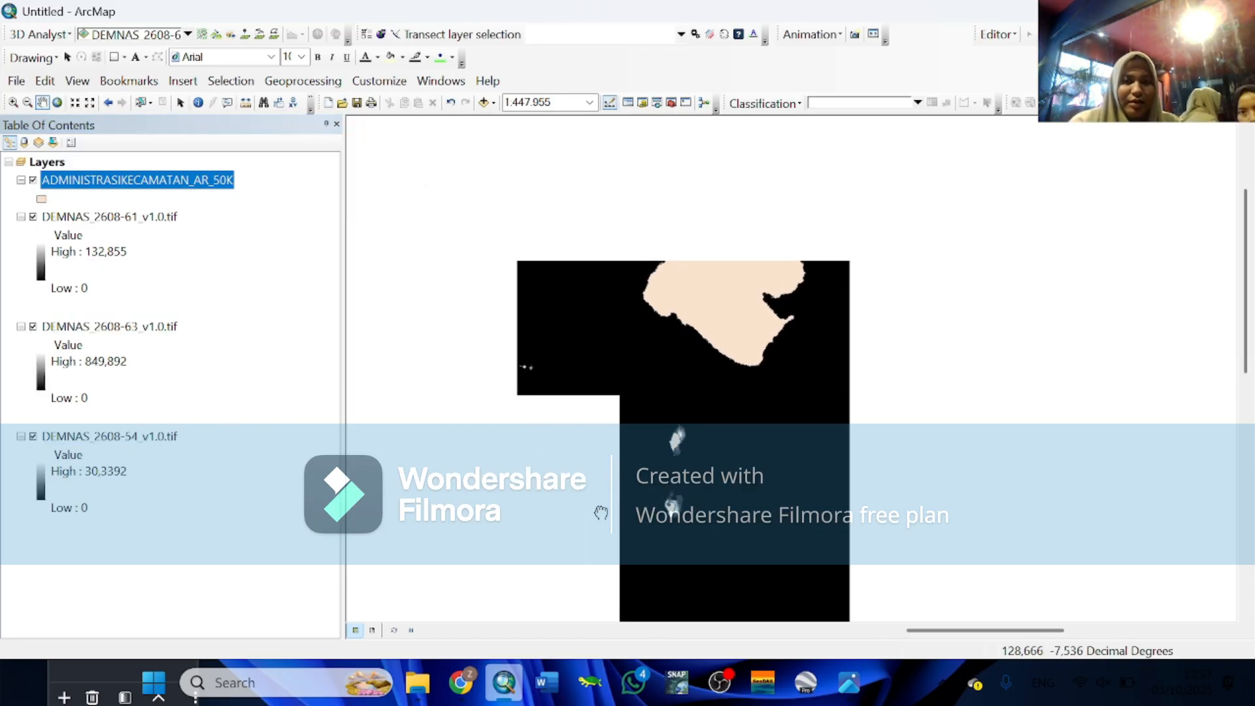
Mosaic the three DEMNAS tiles into one raster with Image Analysis, keeping all three selected and checked
{"action": "left_click", "coordinate": [440, 80]}
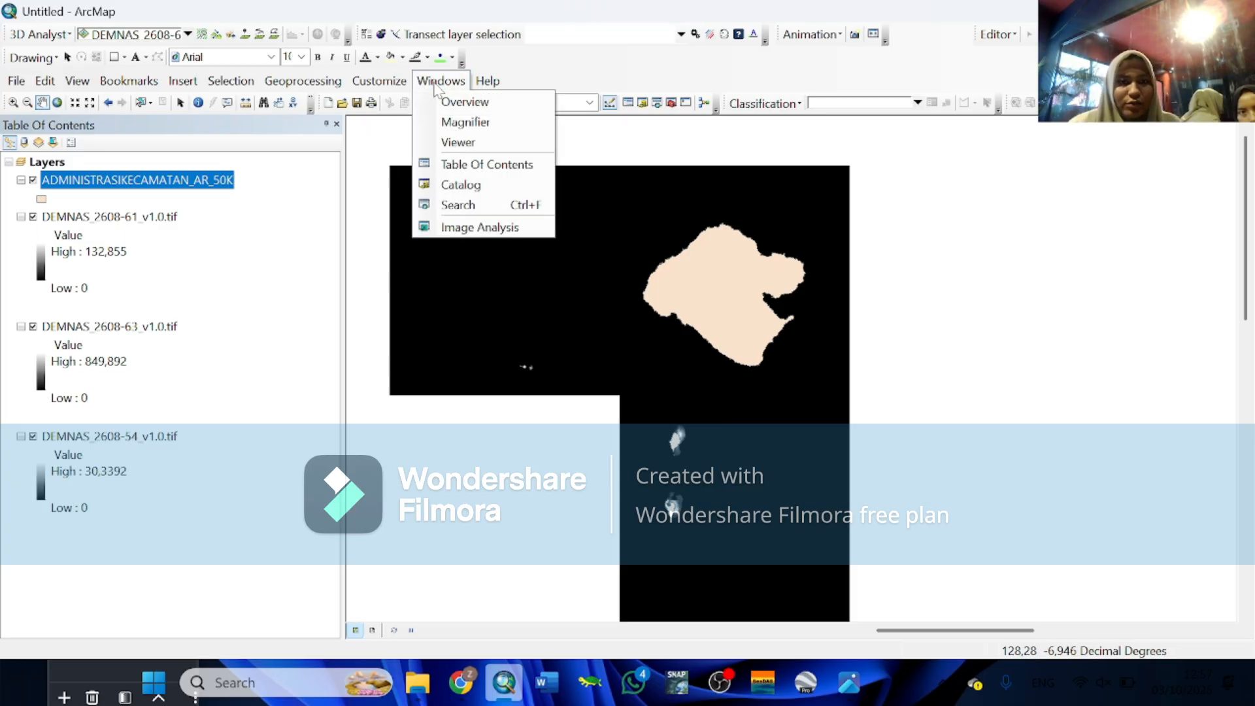
{"action": "left_click", "coordinate": [484, 227]}
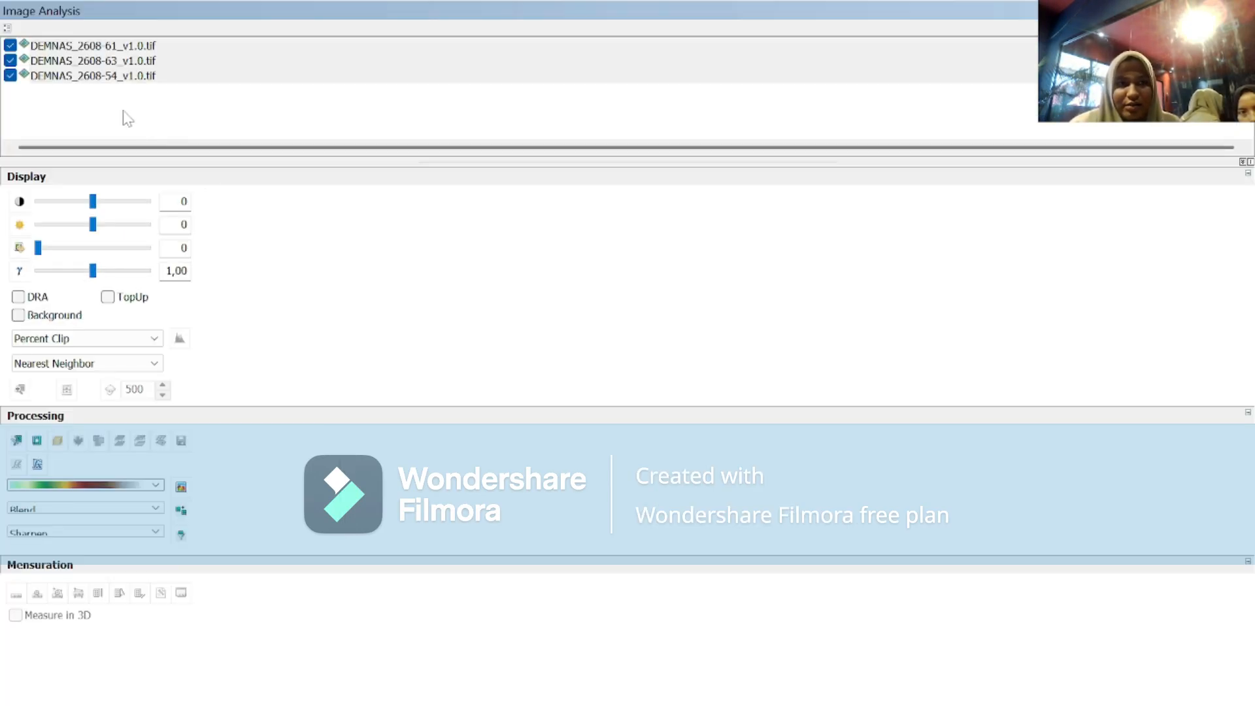
{"action": "left_click", "coordinate": [11, 75]}
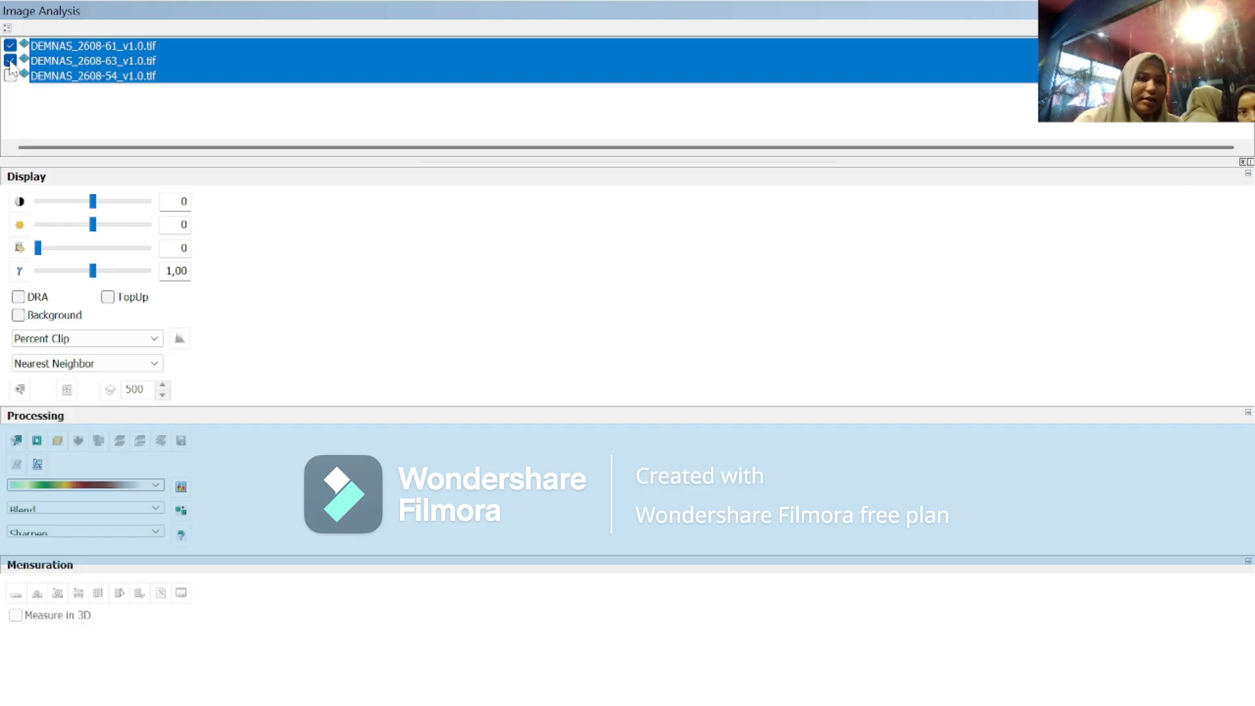
{"action": "left_click", "coordinate": [11, 60]}
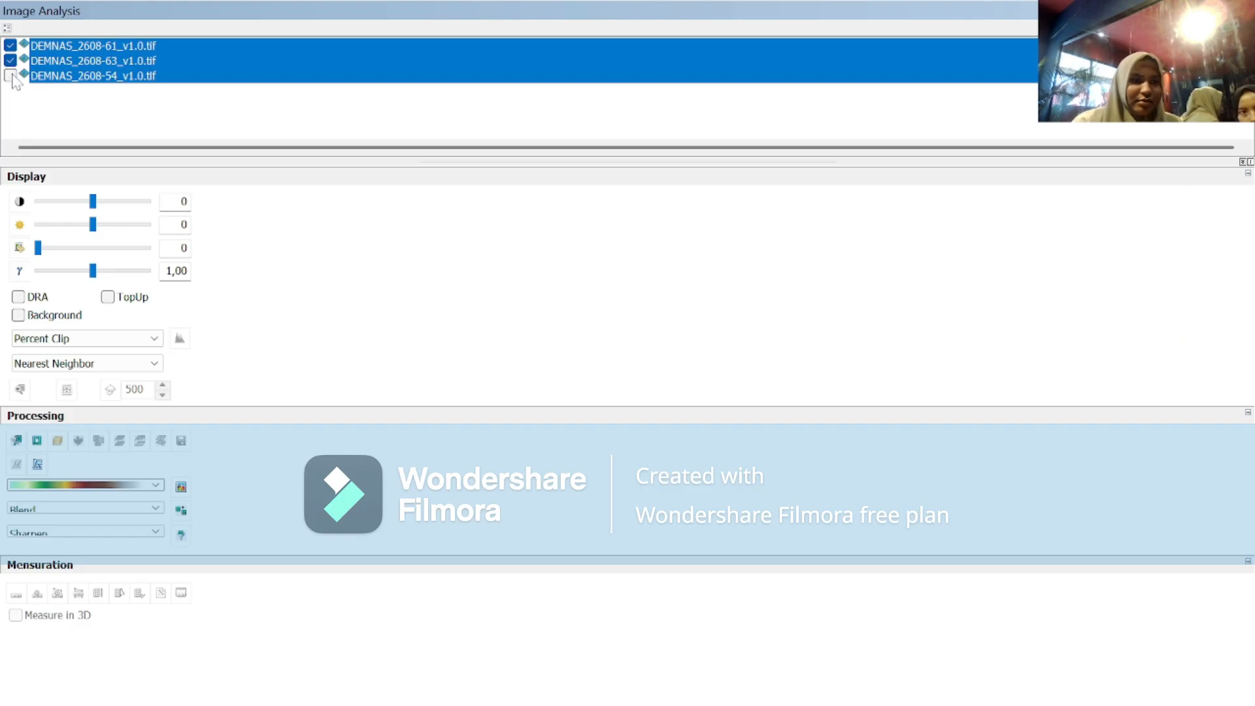
{"action": "left_click", "coordinate": [10, 75]}
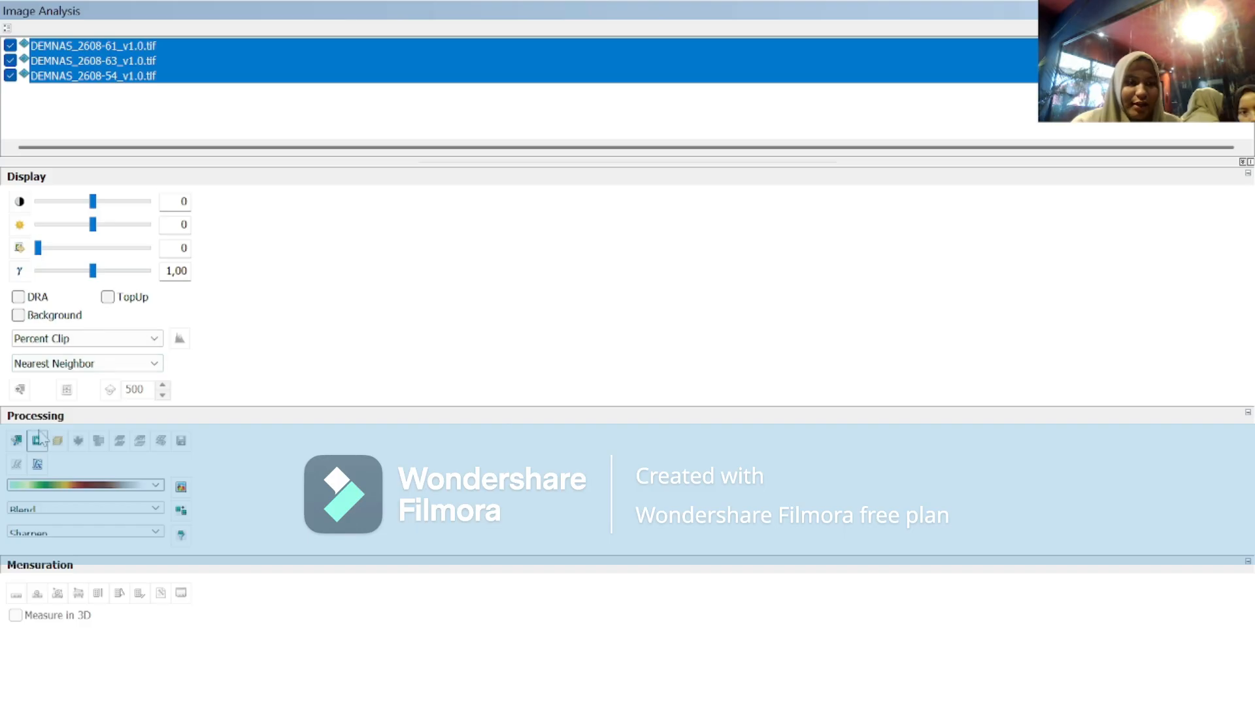
{"action": "left_click", "coordinate": [182, 511]}
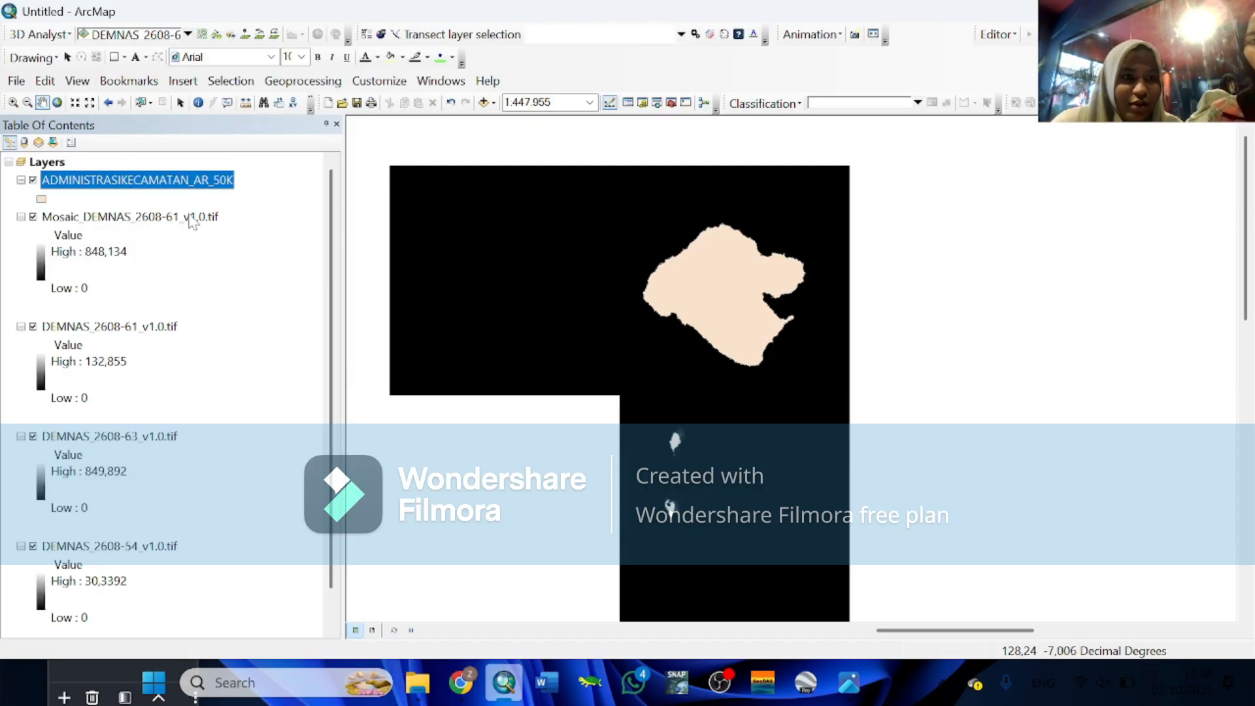
Clip Mosaic_DEMNAS_2608-61_v1.0.tif to ADMINISTRASIKECAMATAN_AR_50K with the Data Management raster Clip tool, using the input features as clipping geometry
{"action": "left_click", "coordinate": [671, 104]}
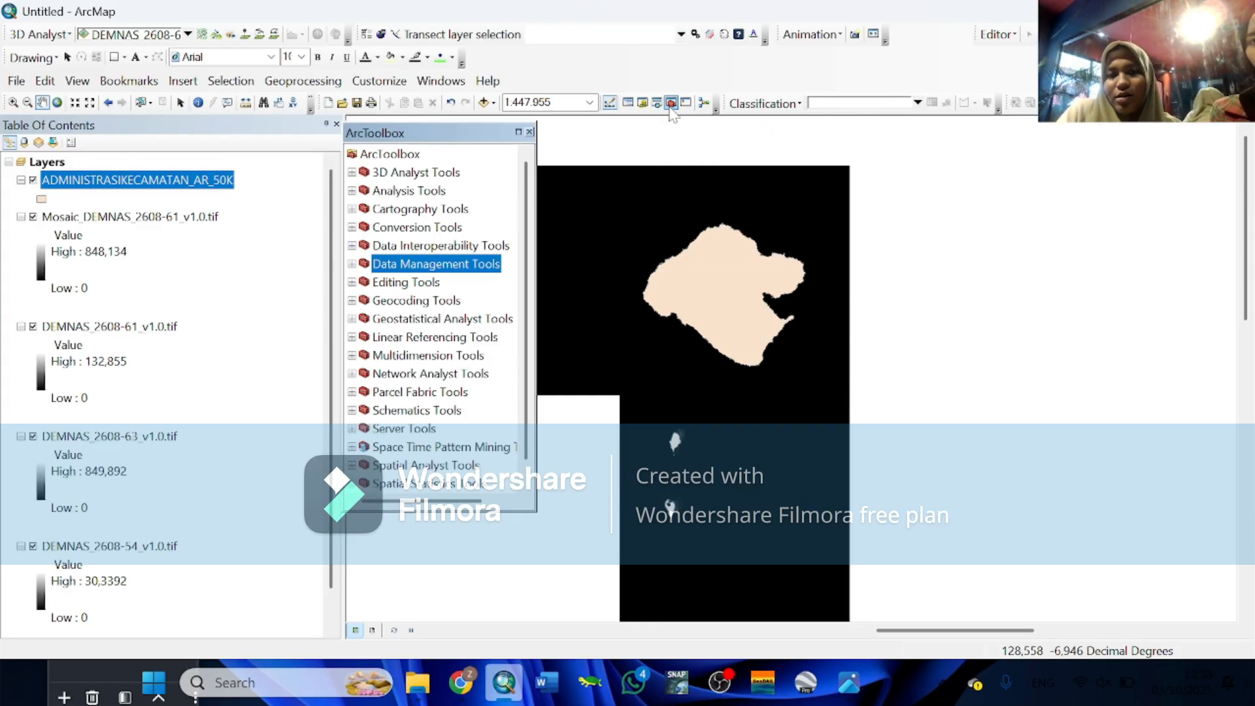
{"action": "left_click", "coordinate": [352, 265]}
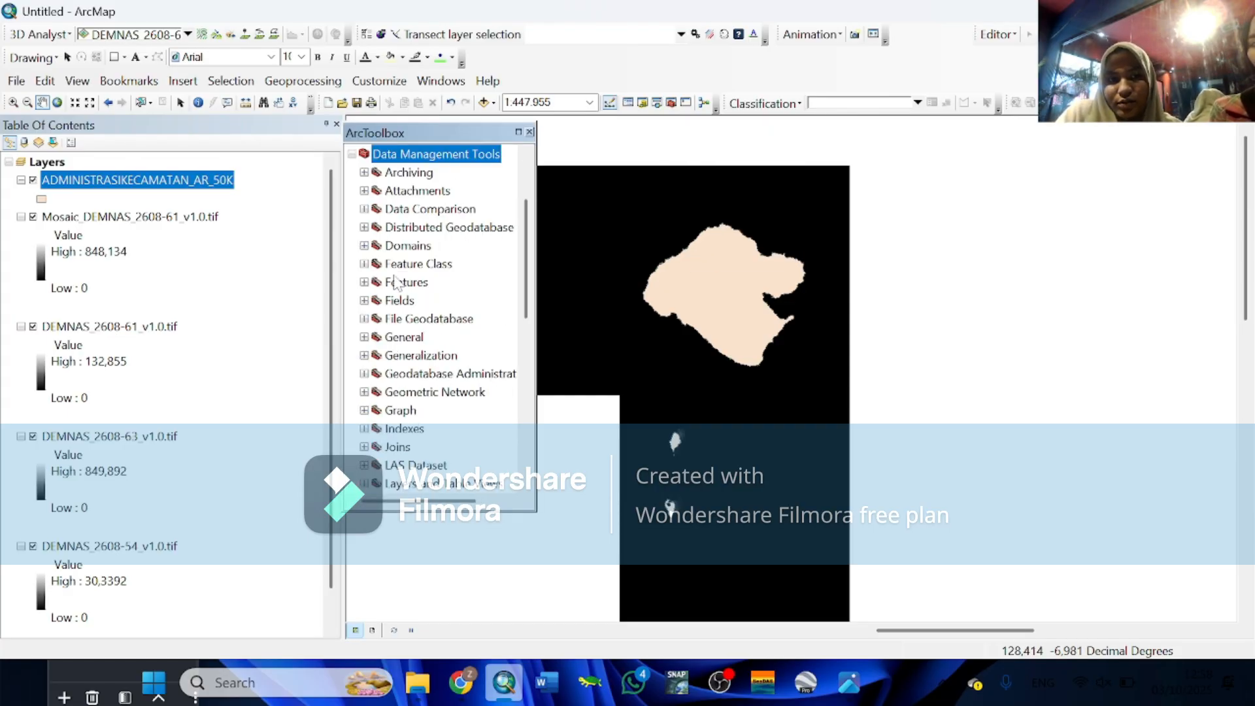
{"action": "scroll", "coordinate": [398, 303], "scroll_direction": "down", "scroll_amount": 1}
{"action": "scroll", "coordinate": [403, 403], "scroll_direction": "down", "scroll_amount": 4}
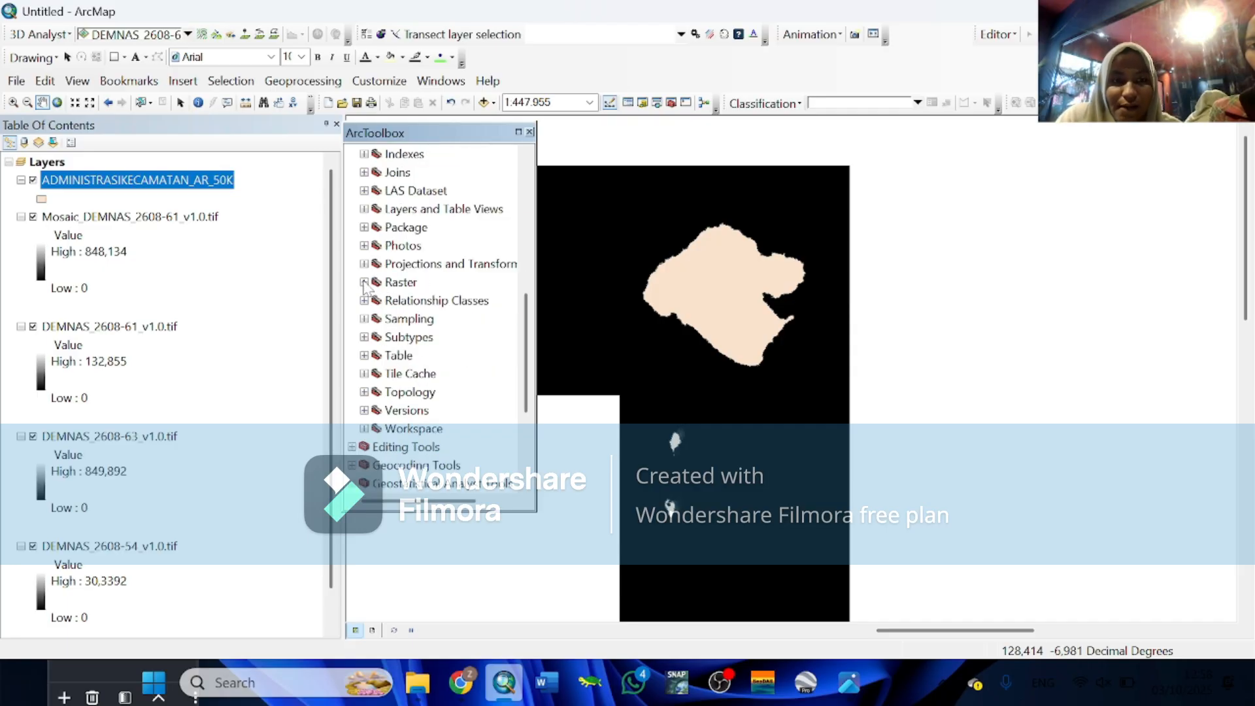
{"action": "left_click", "coordinate": [364, 281]}
{"action": "left_click", "coordinate": [376, 300]}
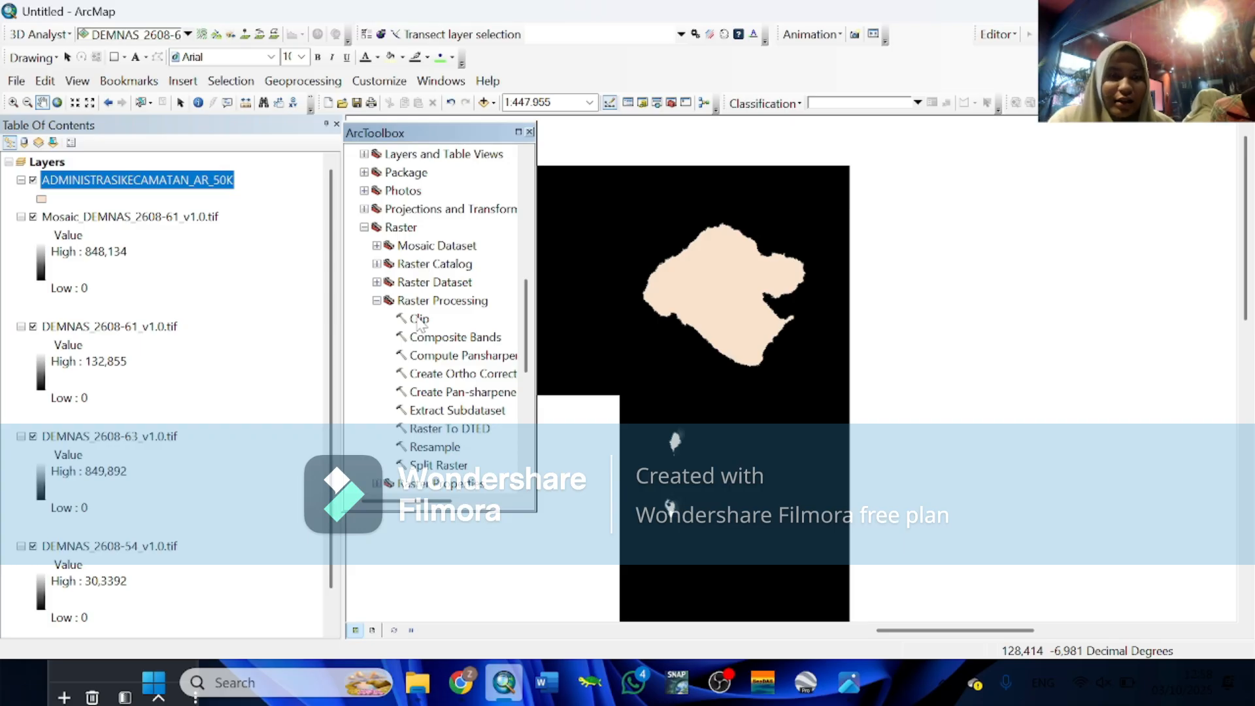
{"action": "double_click", "coordinate": [418, 320]}
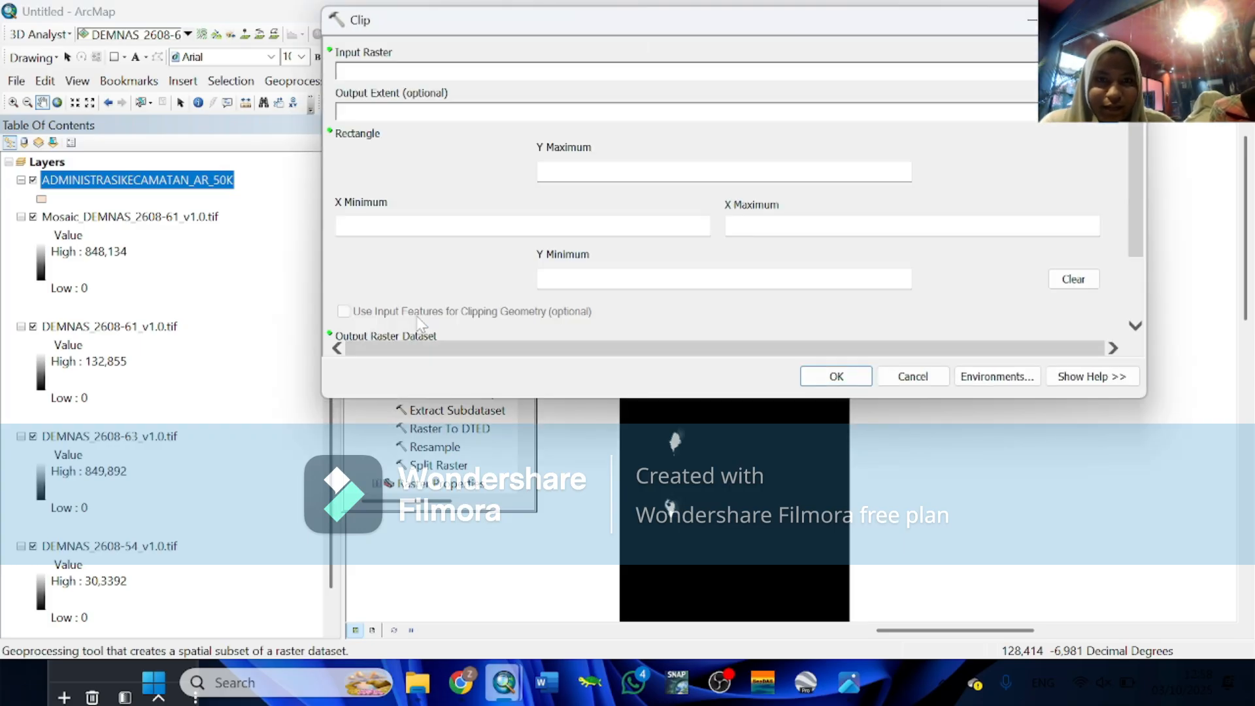
{"action": "left_click", "coordinate": [1081, 71]}
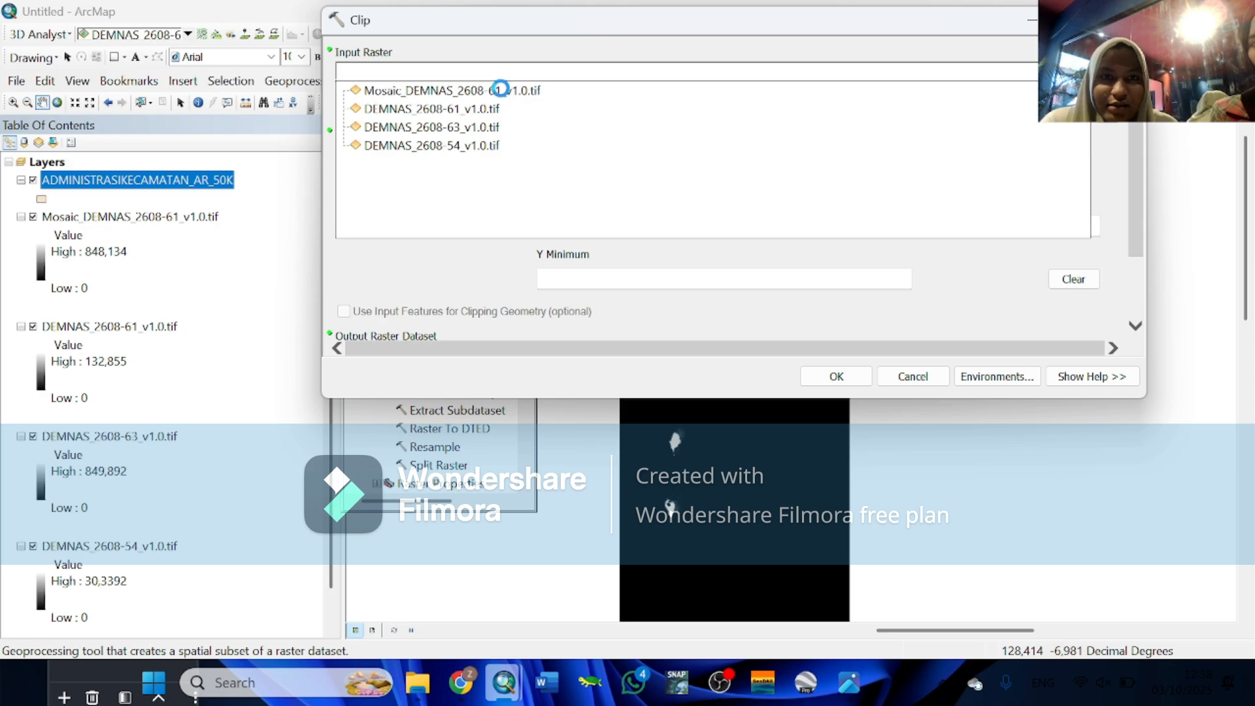
{"action": "left_click", "coordinate": [506, 93]}
{"action": "left_click", "coordinate": [1085, 113]}
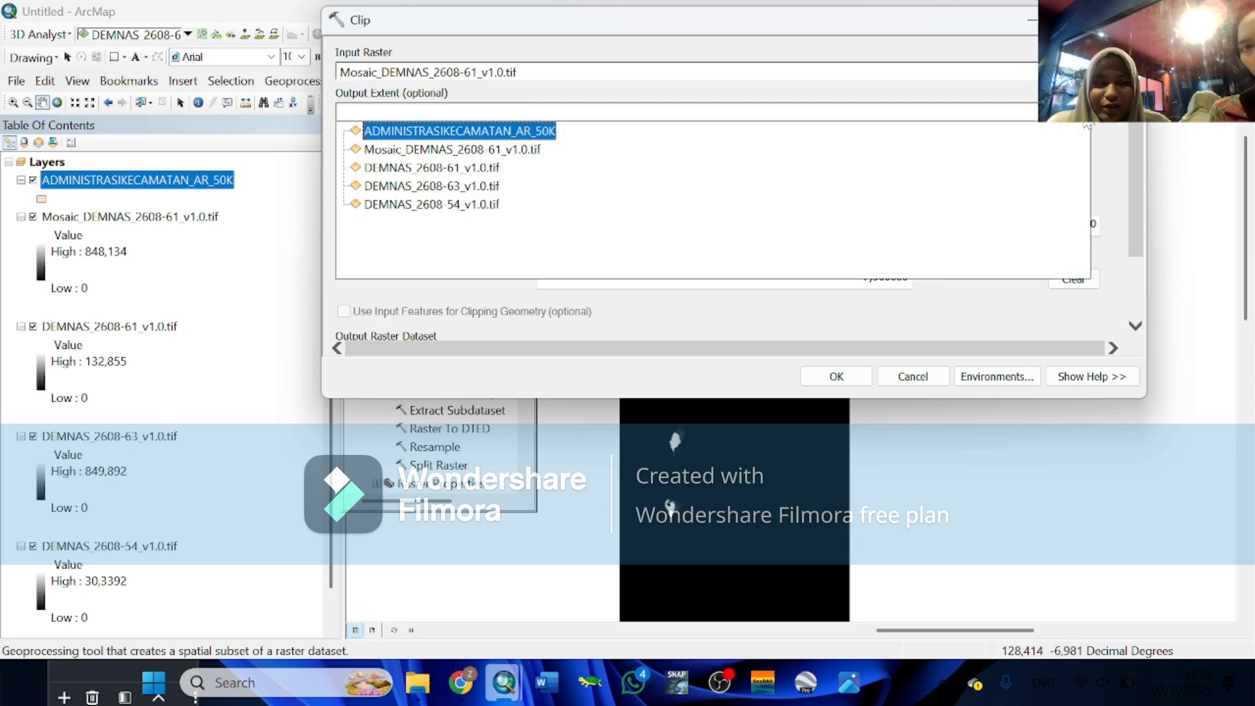
{"action": "left_click", "coordinate": [519, 132]}
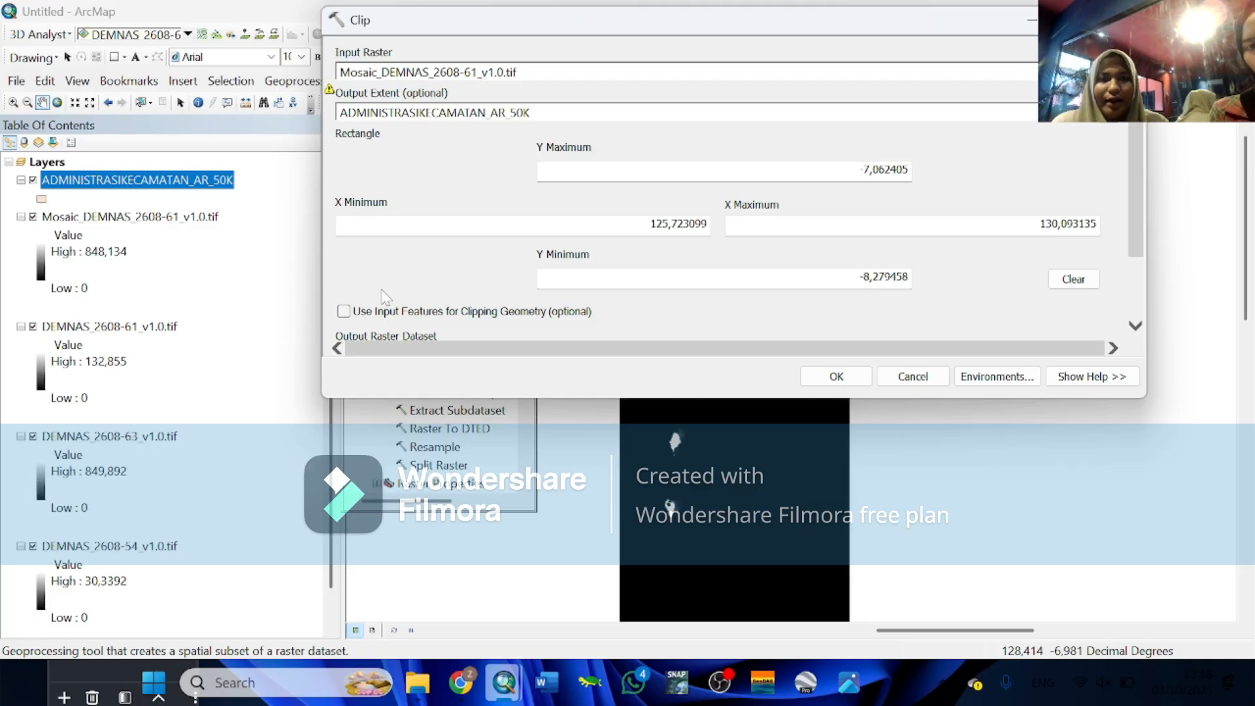
{"action": "left_click", "coordinate": [343, 311]}
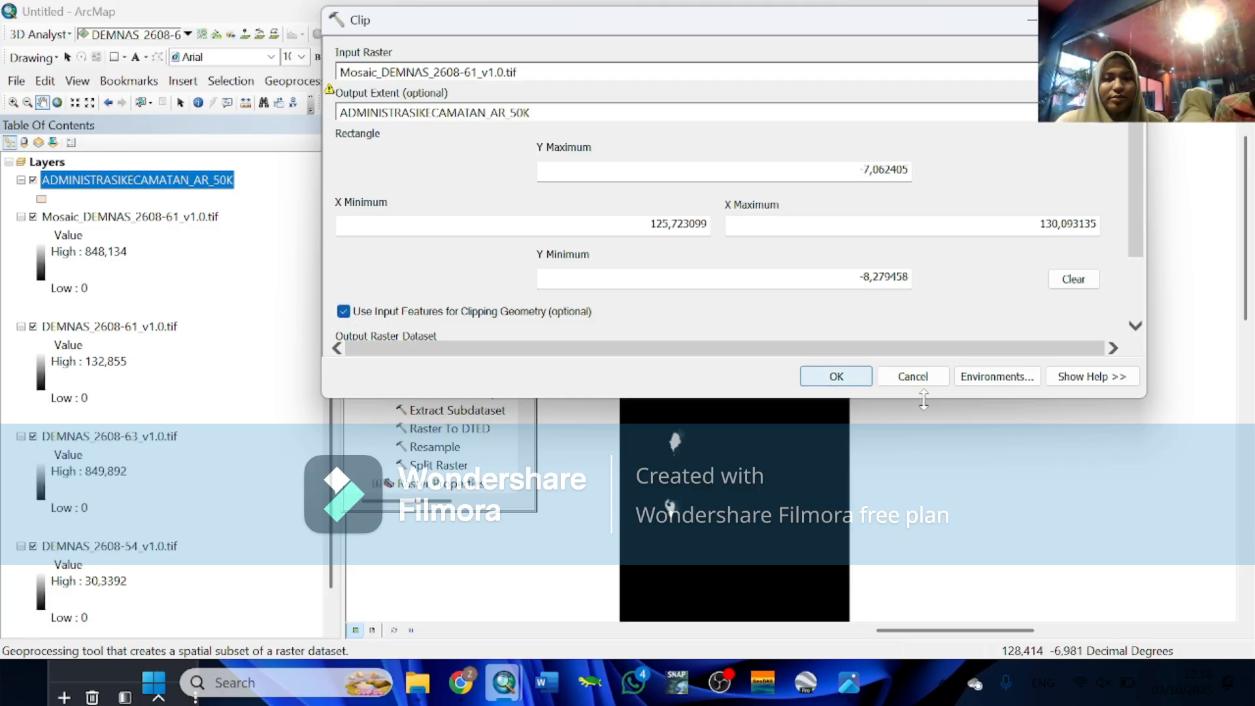
{"action": "left_click", "coordinate": [837, 376]}
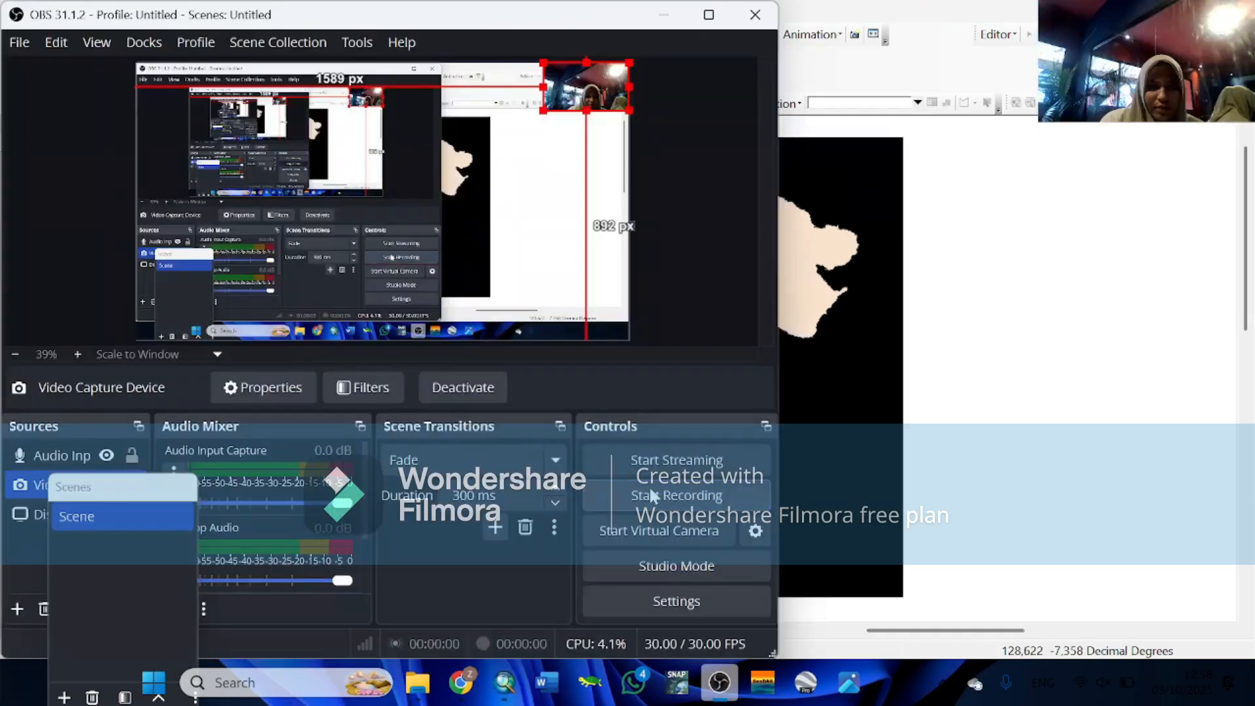
Start the Data Management Project Raster tool with the clipped raster xdd1b0eae_70fe_48c8_a124_543 as input
{"action": "left_click", "coordinate": [980, 294]}
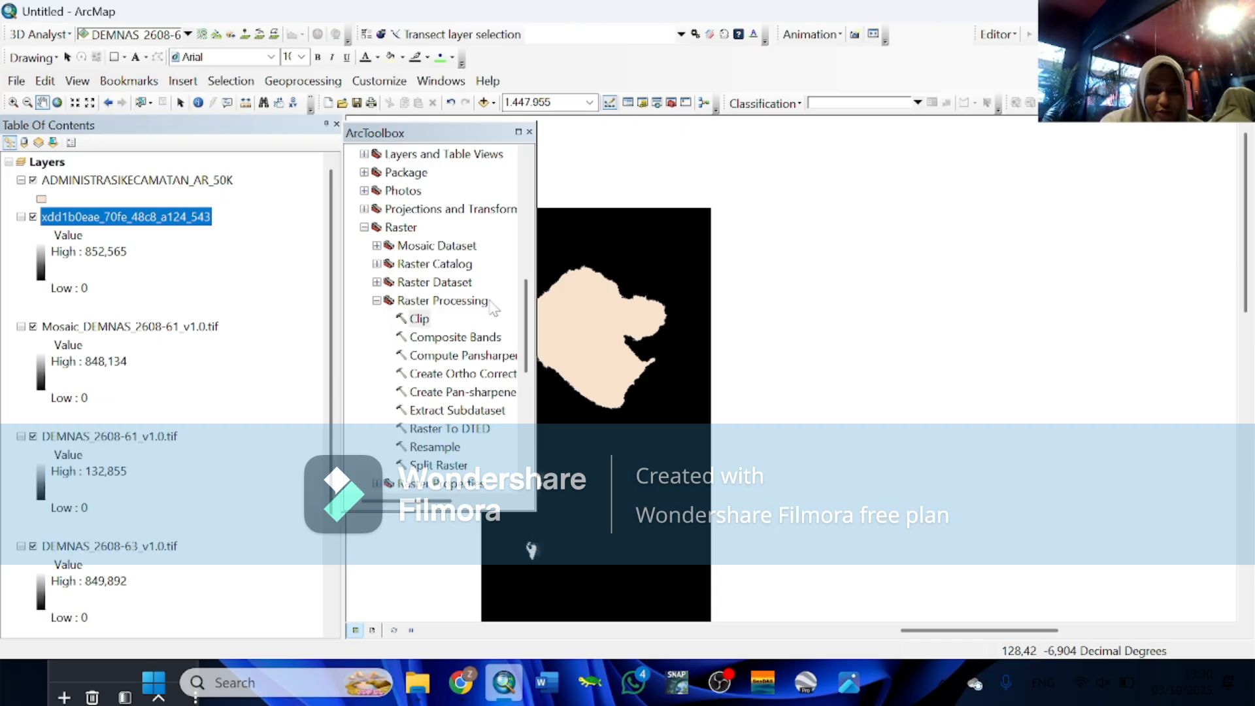
{"action": "left_click", "coordinate": [364, 209]}
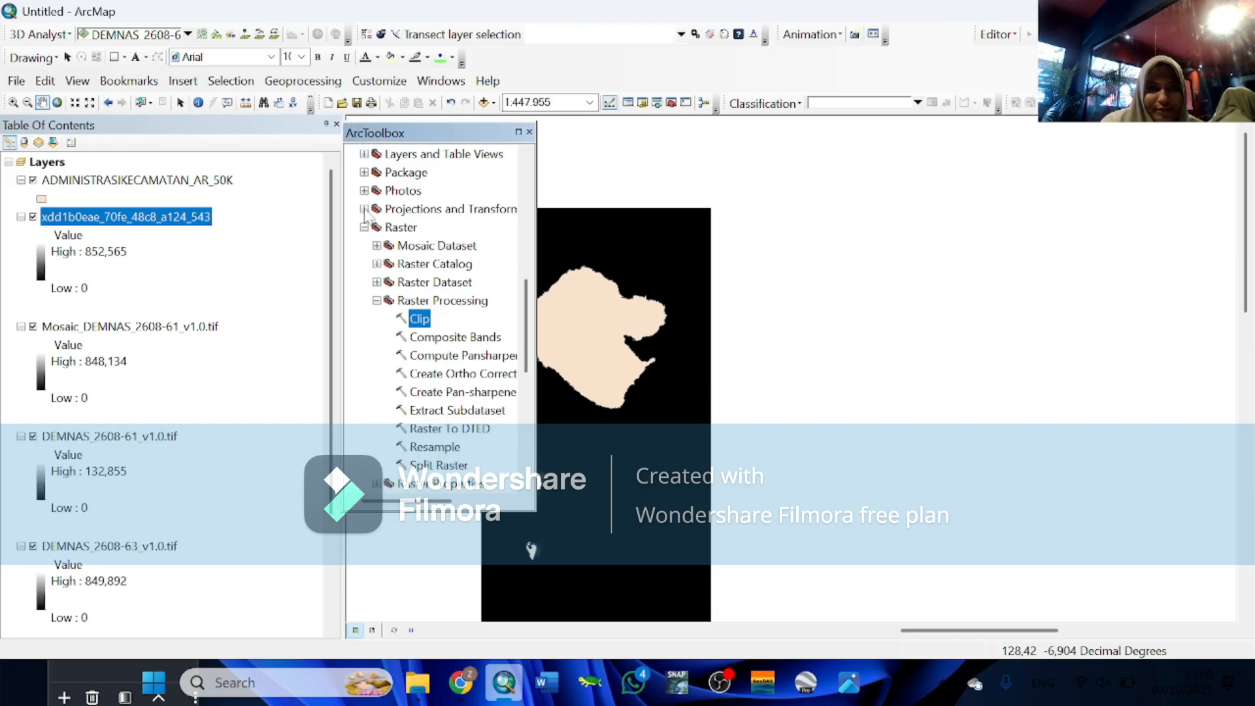
{"action": "left_click", "coordinate": [364, 209]}
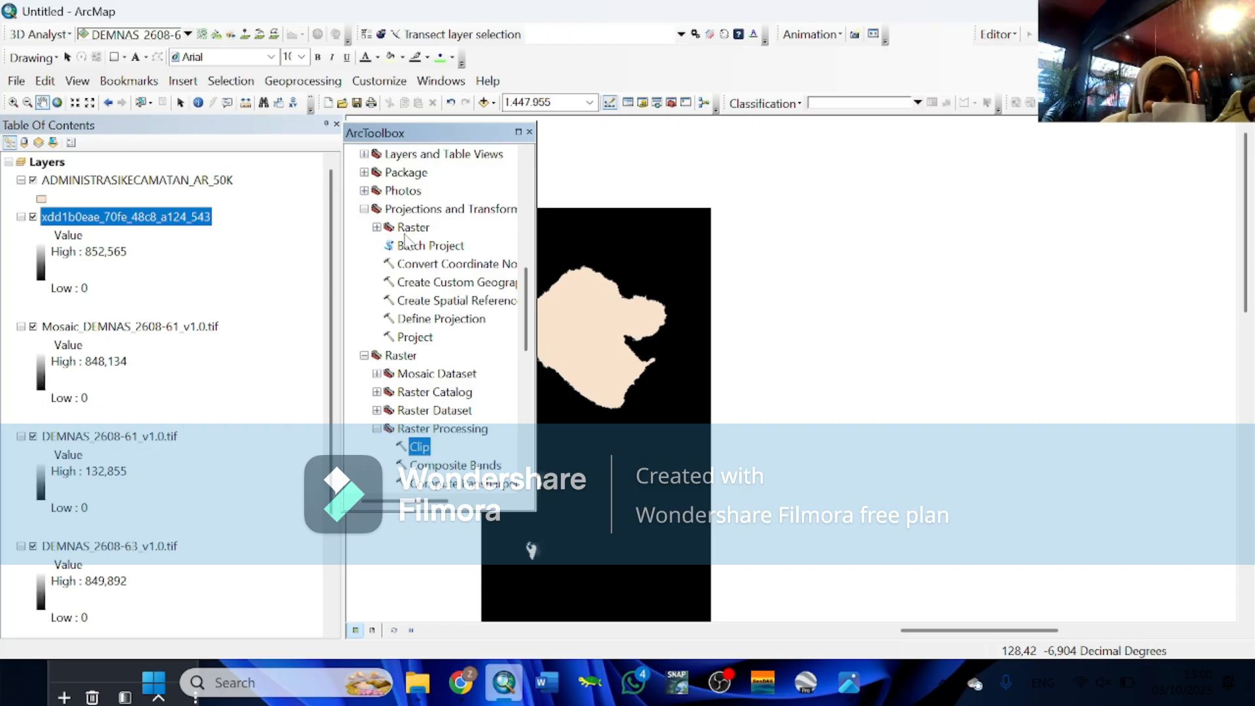
{"action": "left_click", "coordinate": [377, 227]}
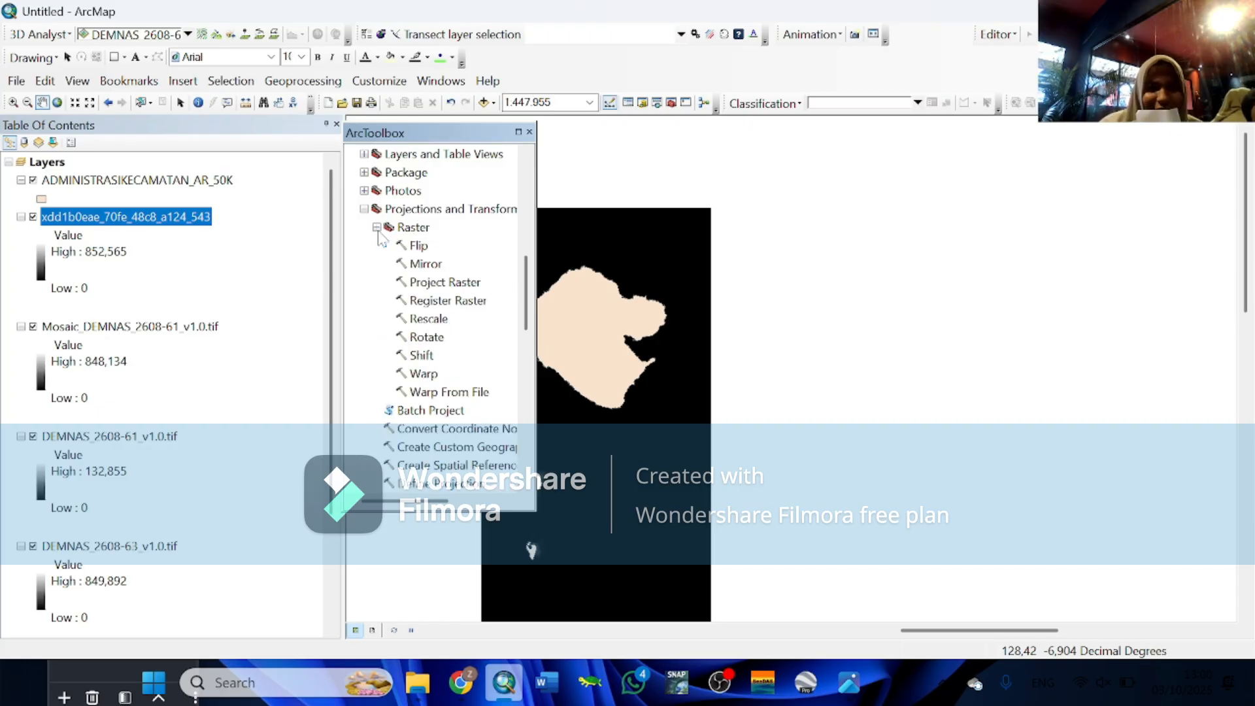
{"action": "left_click", "coordinate": [438, 283]}
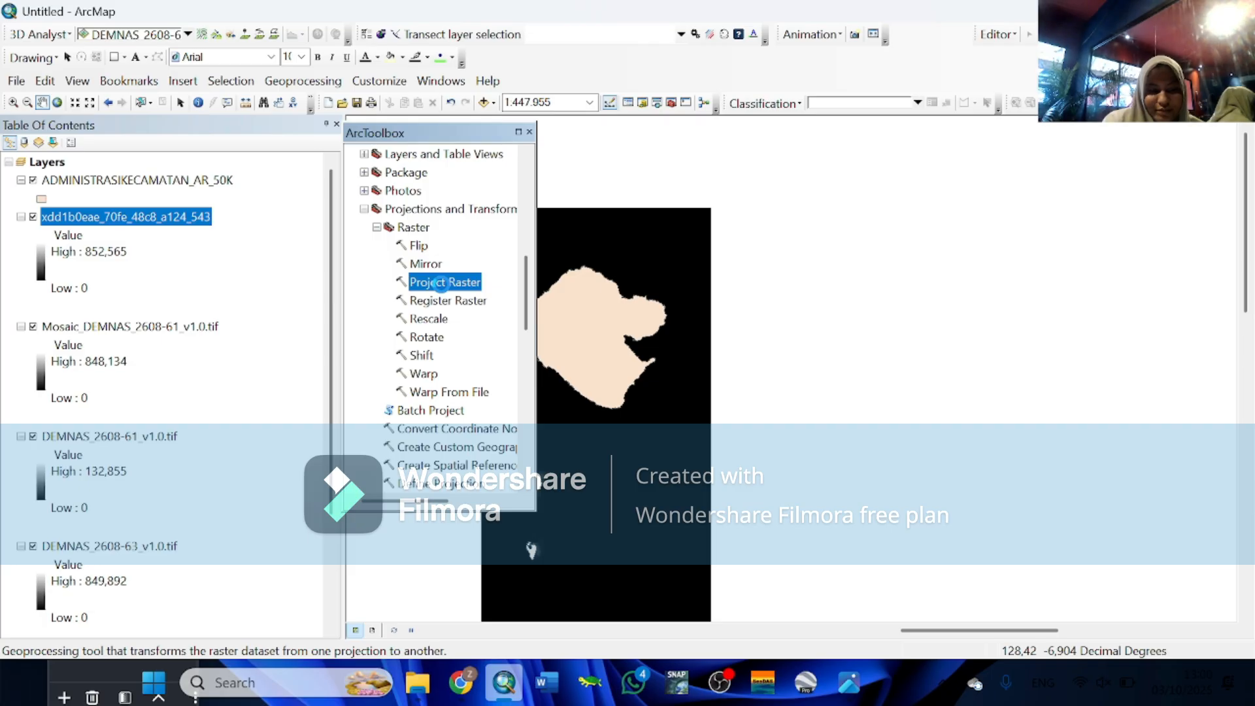
{"action": "double_click", "coordinate": [442, 286]}
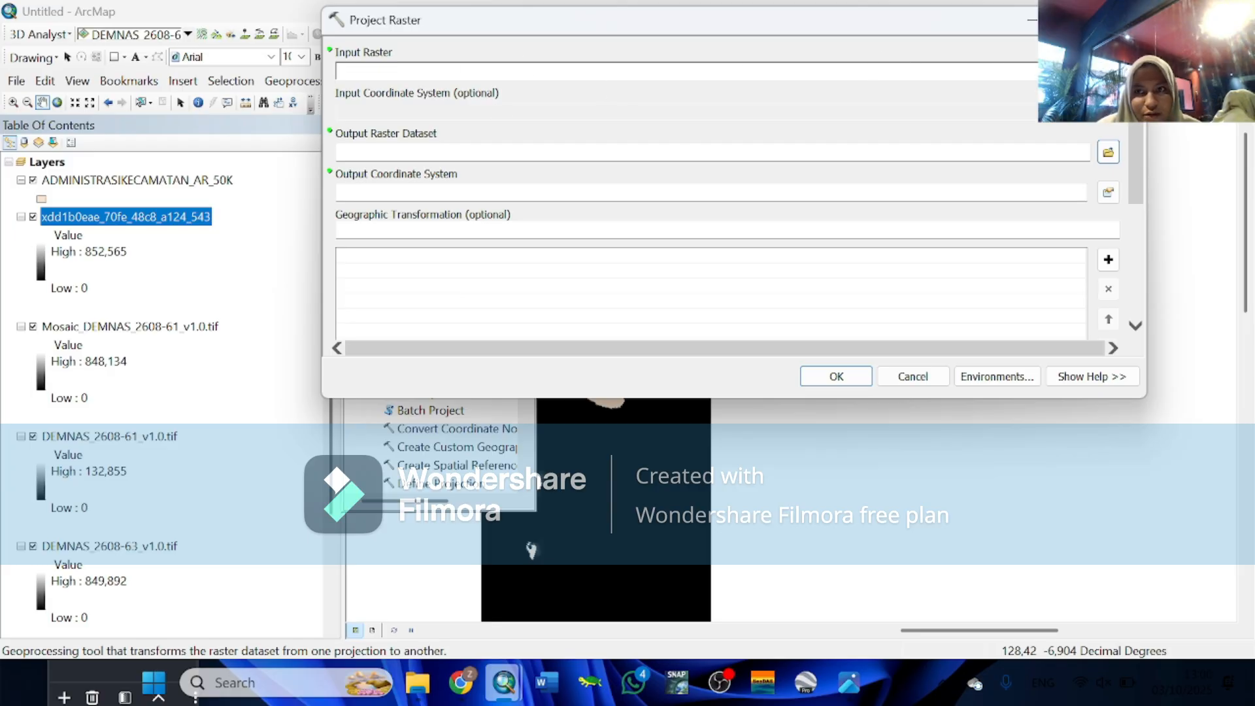
{"action": "left_click", "coordinate": [1081, 71]}
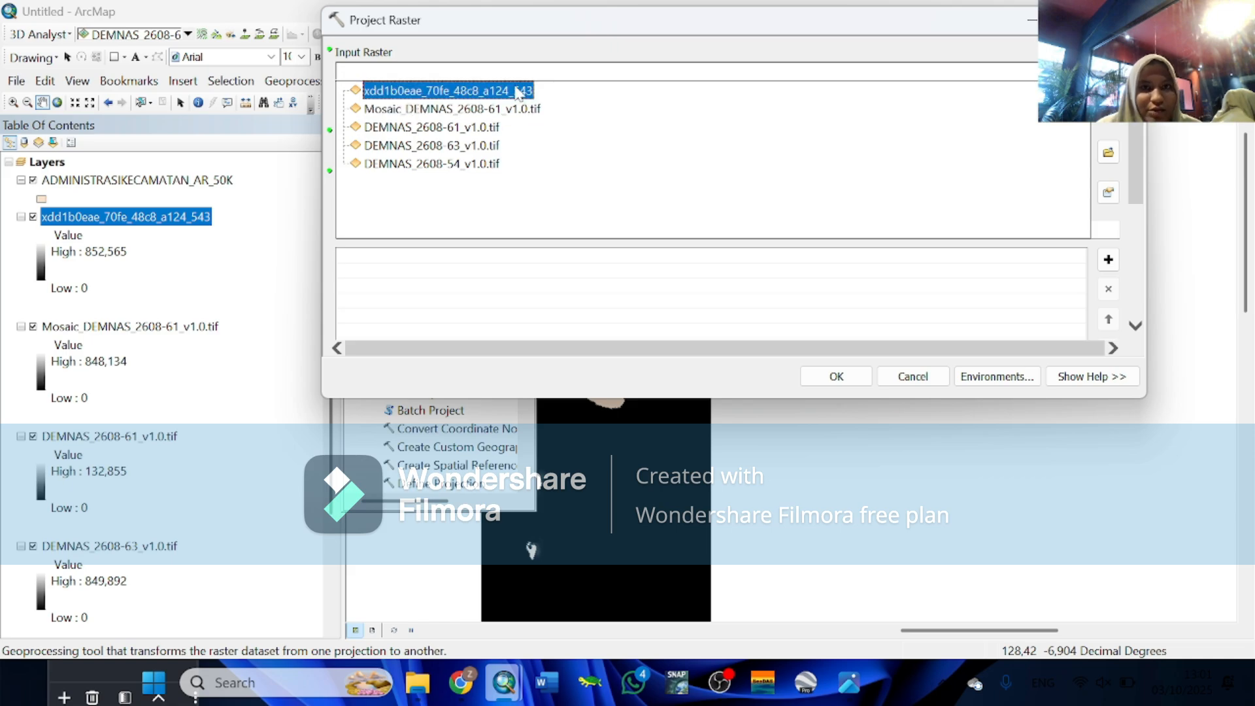
{"action": "left_click", "coordinate": [517, 91]}
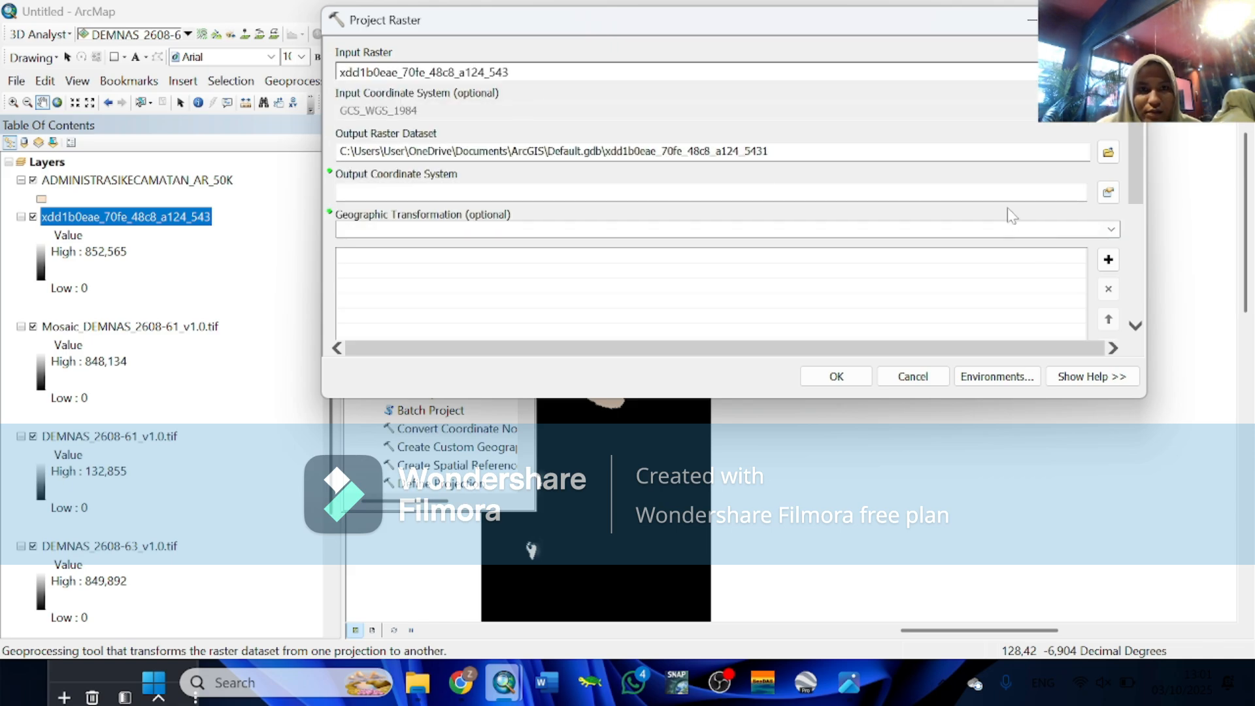
Set the output coordinate system to the projected system WGS 1984 UTM Zone 46N
{"action": "left_click", "coordinate": [1108, 192]}
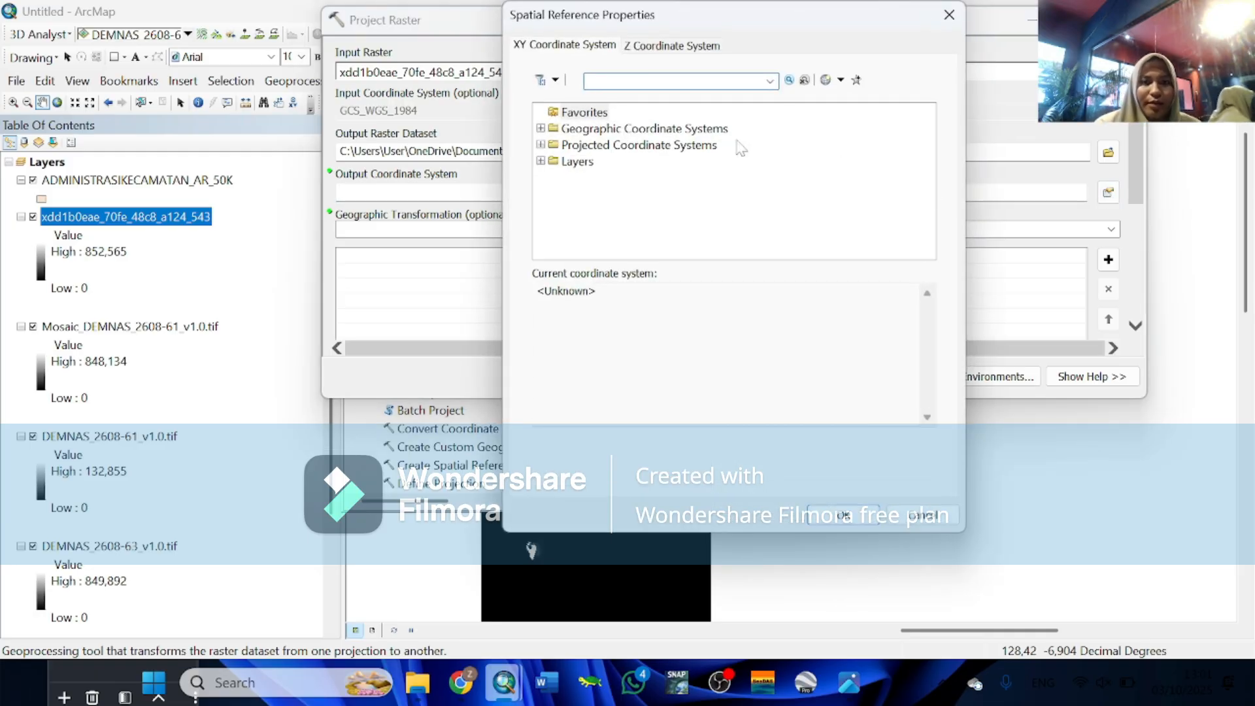
{"action": "left_click", "coordinate": [539, 145]}
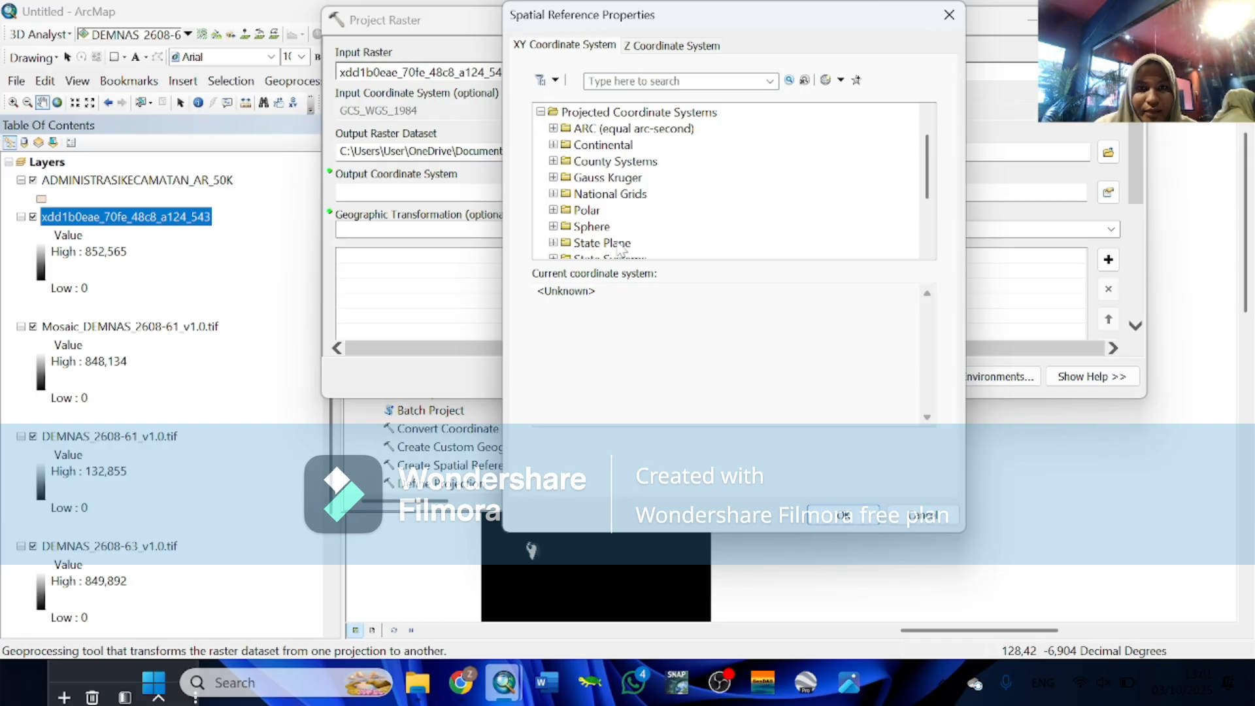
{"action": "scroll", "coordinate": [927, 251], "scroll_direction": "down", "scroll_amount": 2}
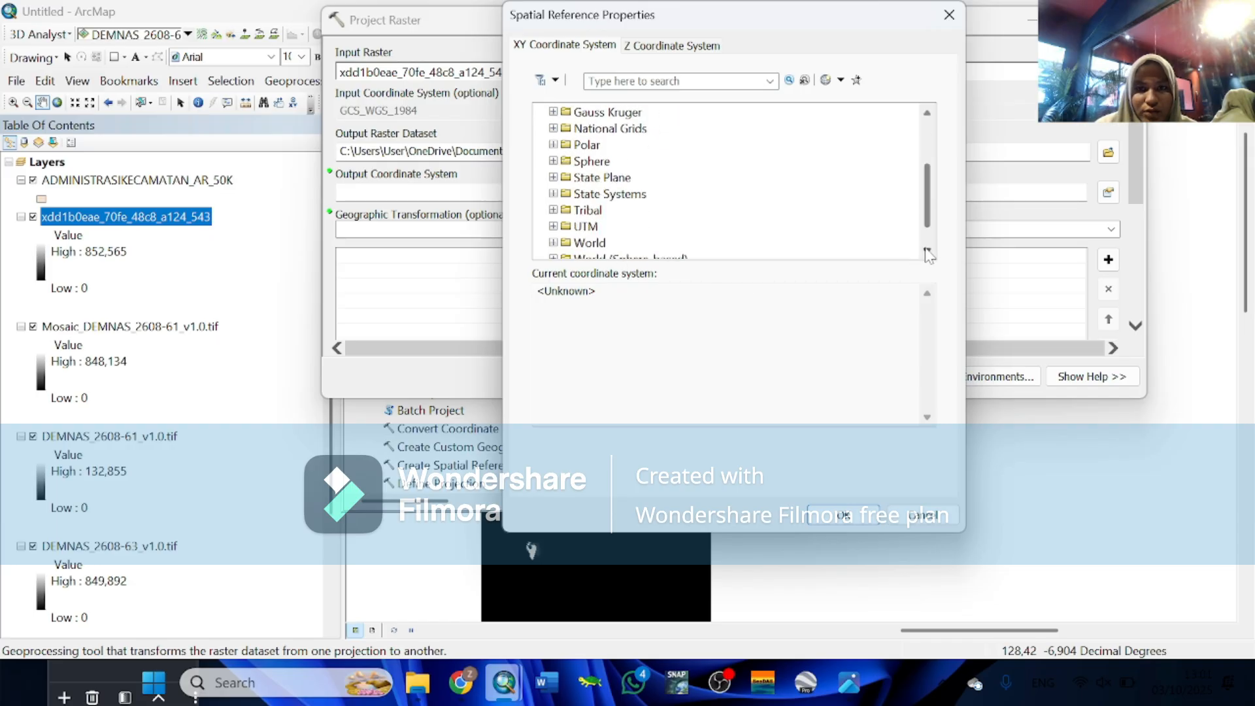
{"action": "left_click", "coordinate": [553, 194]}
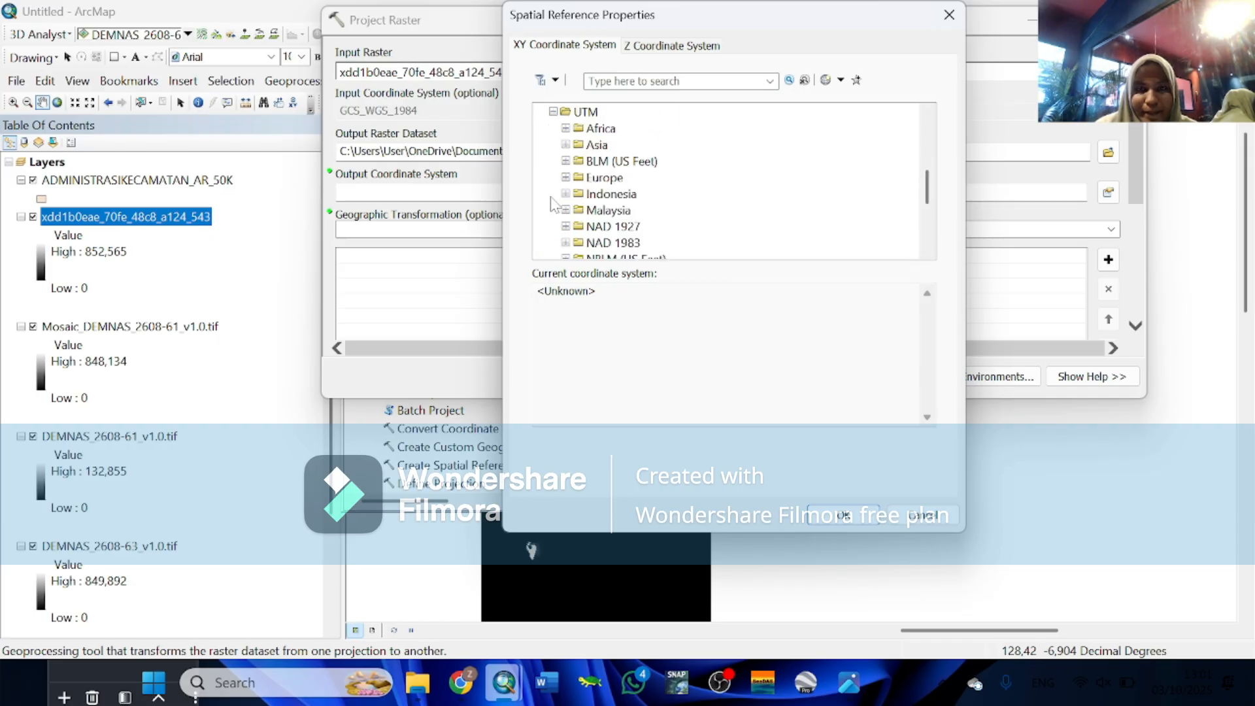
{"action": "scroll", "coordinate": [926, 251], "scroll_direction": "down", "scroll_amount": 3}
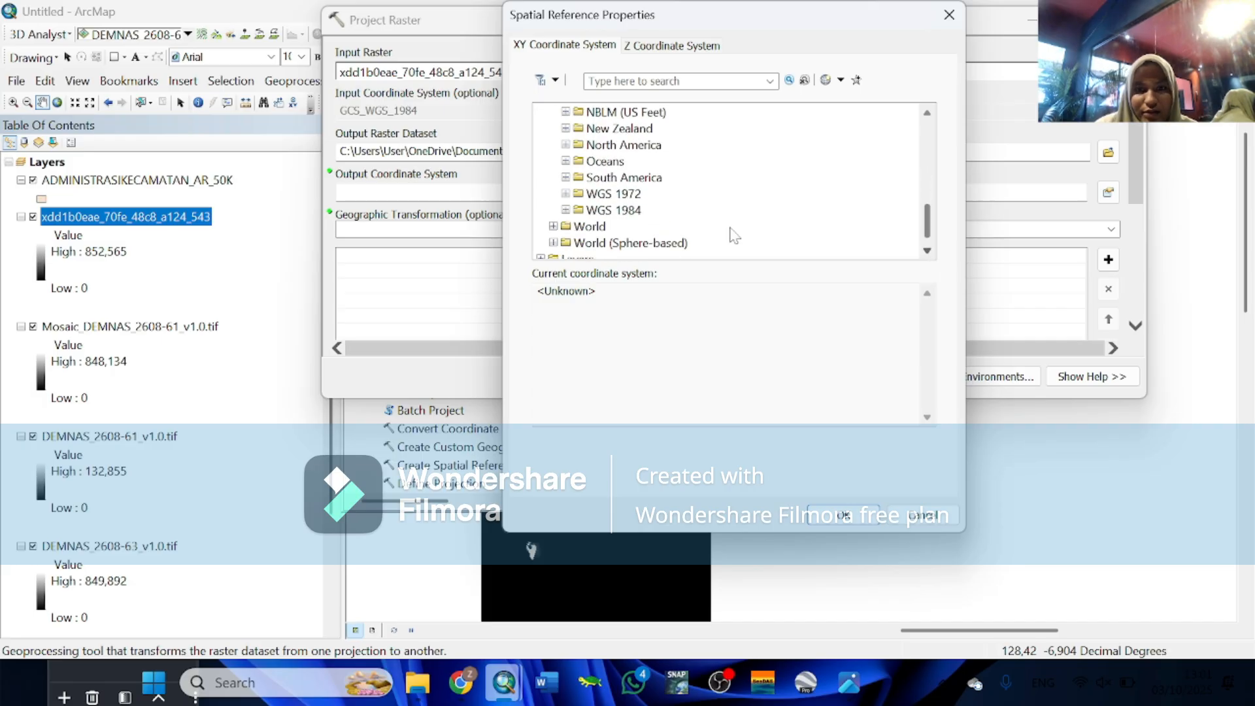
{"action": "left_click", "coordinate": [566, 210]}
{"action": "left_click", "coordinate": [577, 227]}
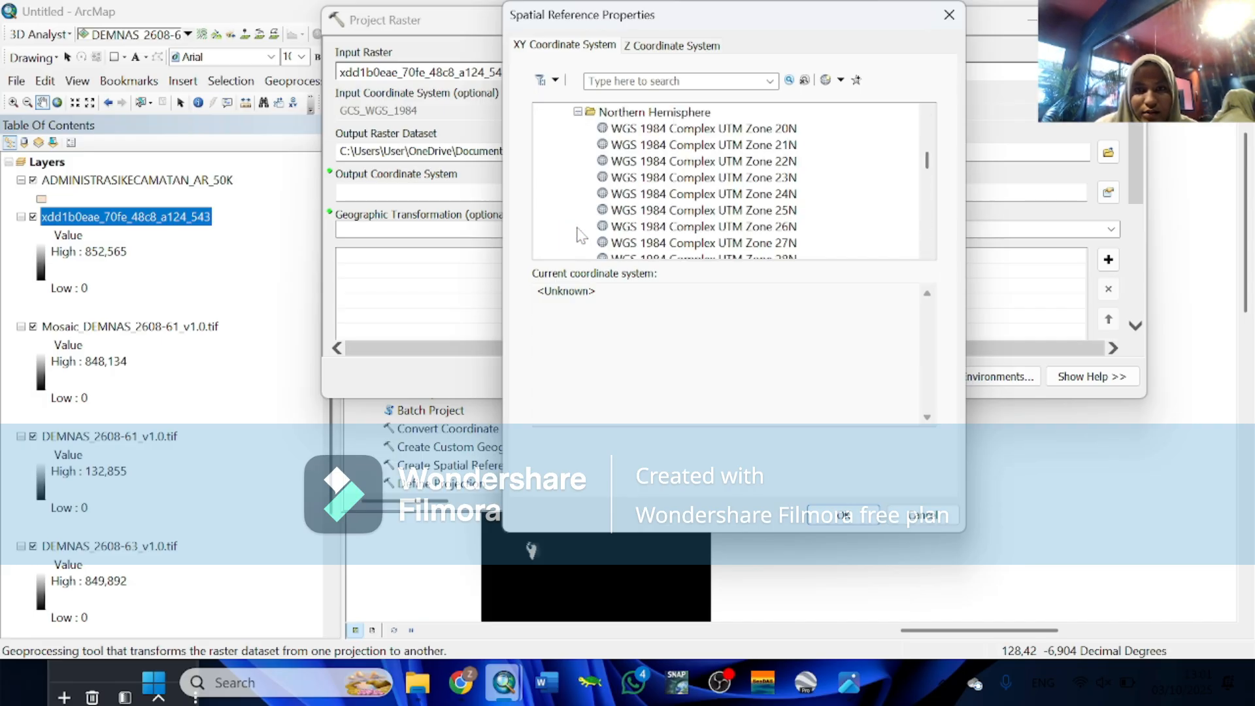
{"action": "left_click", "coordinate": [927, 252]}
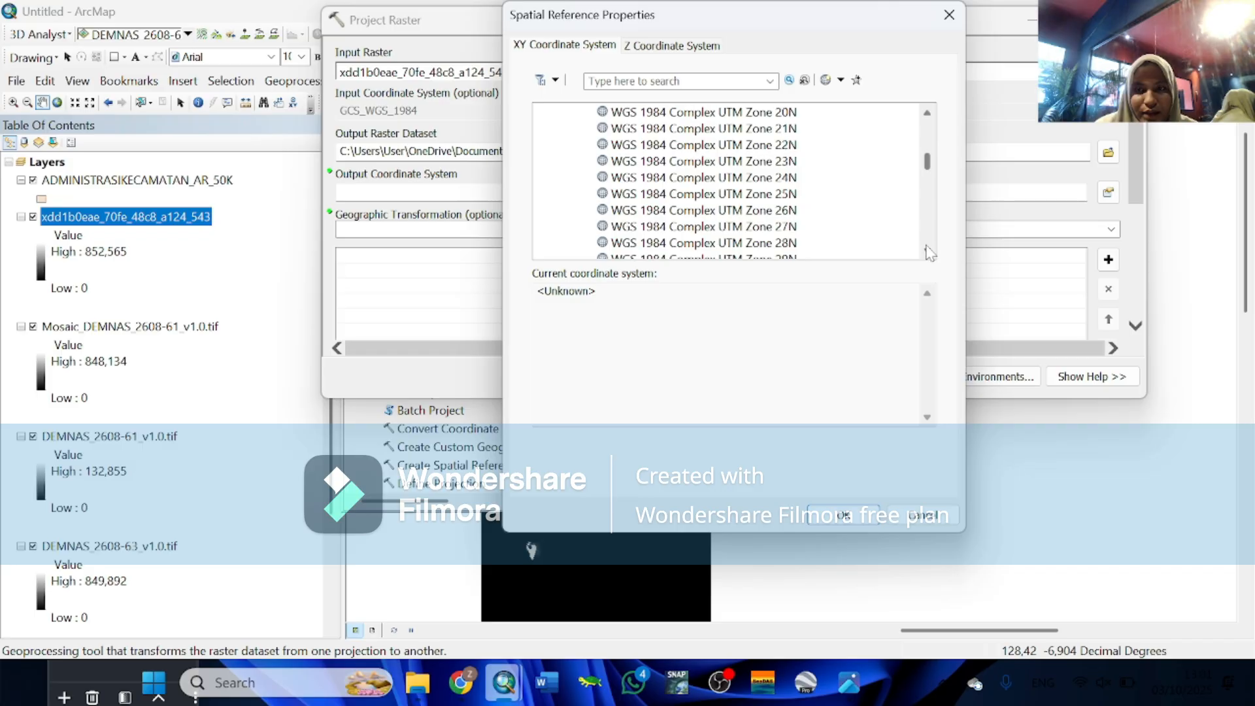
{"action": "left_click_drag", "start_coordinate": [927, 252], "coordinate": [927, 252]}
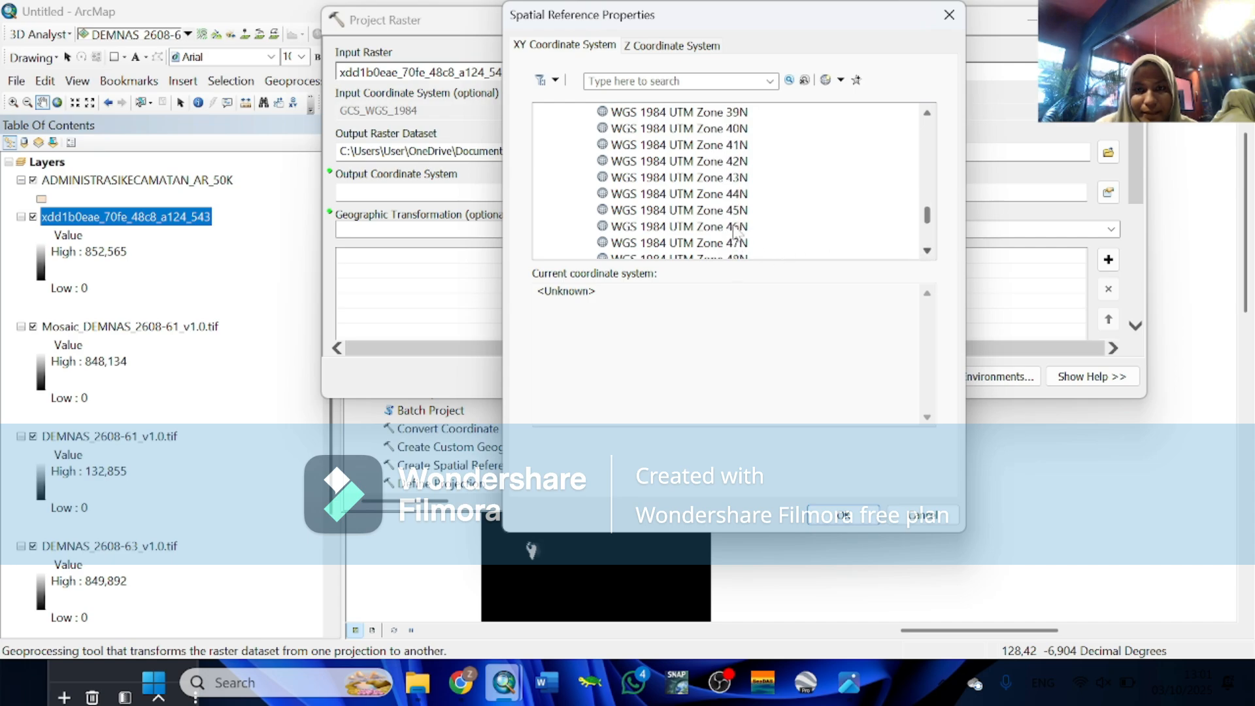
{"action": "left_click", "coordinate": [731, 229]}
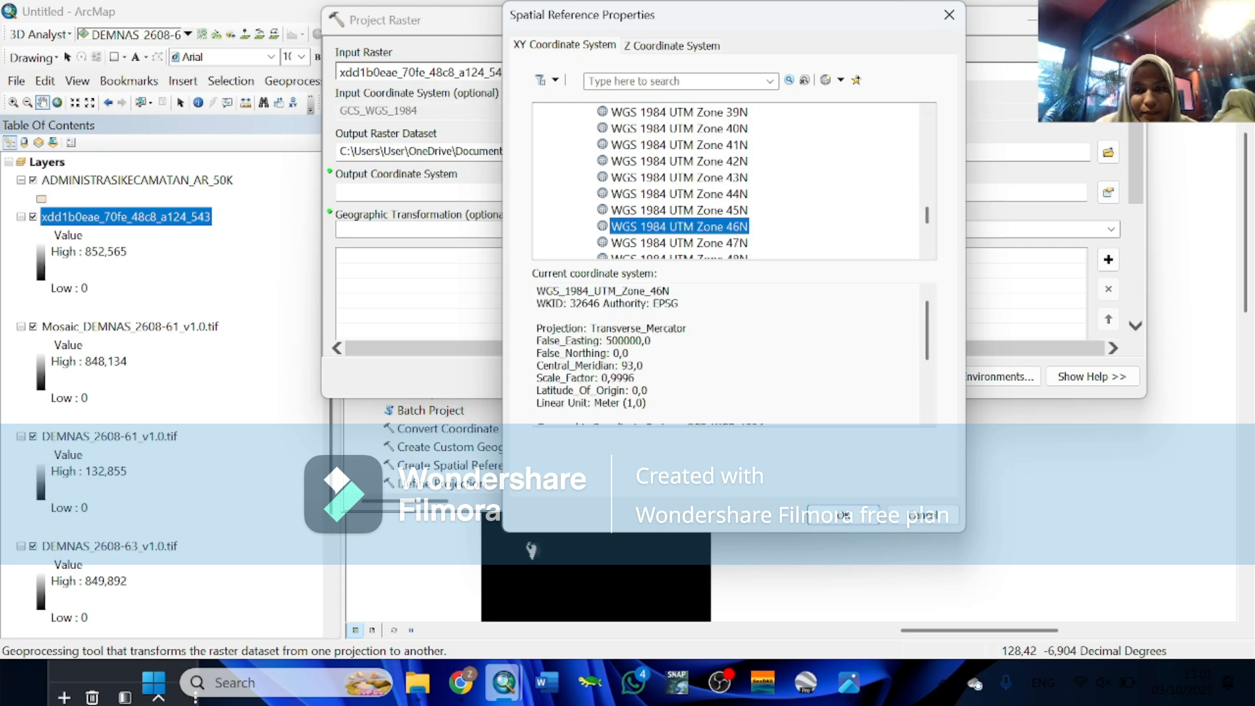
{"action": "left_click", "coordinate": [836, 513]}
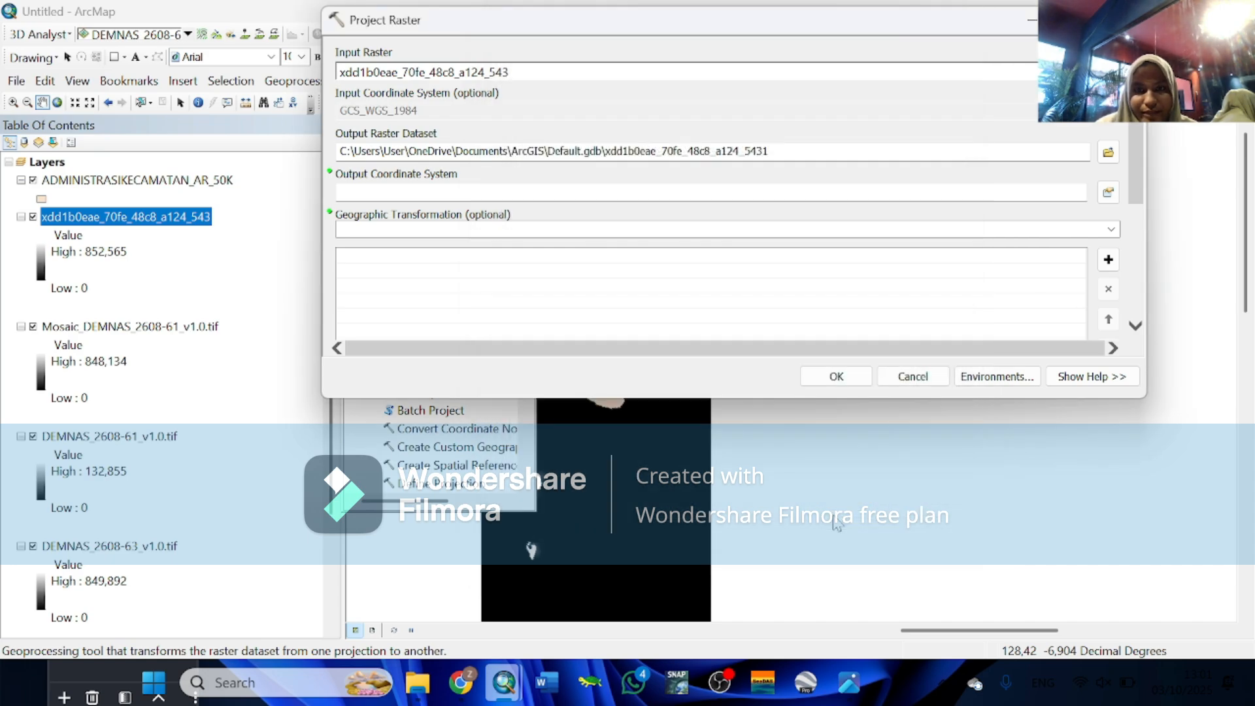
Run the raster projection, and rename the projected layer PERCENT RISE and the clipped layer DAMAR_CLIP1
{"action": "left_click", "coordinate": [837, 376]}
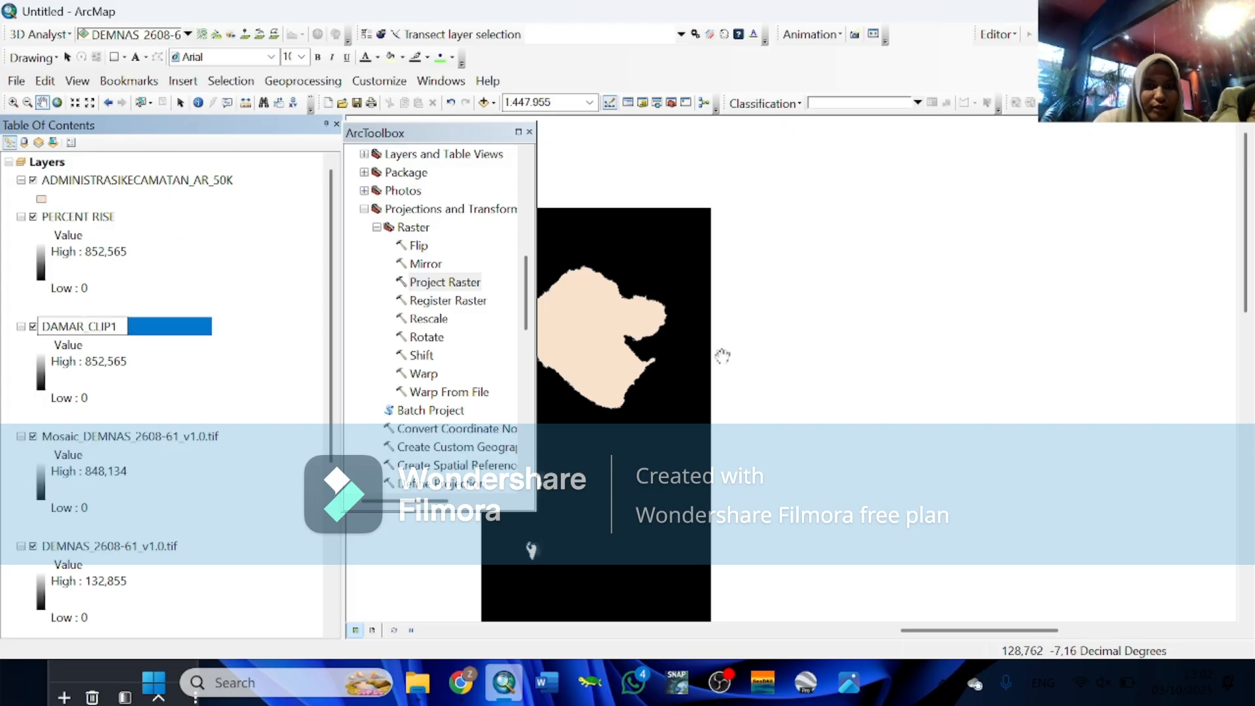
{"action": "left_click", "coordinate": [789, 359]}
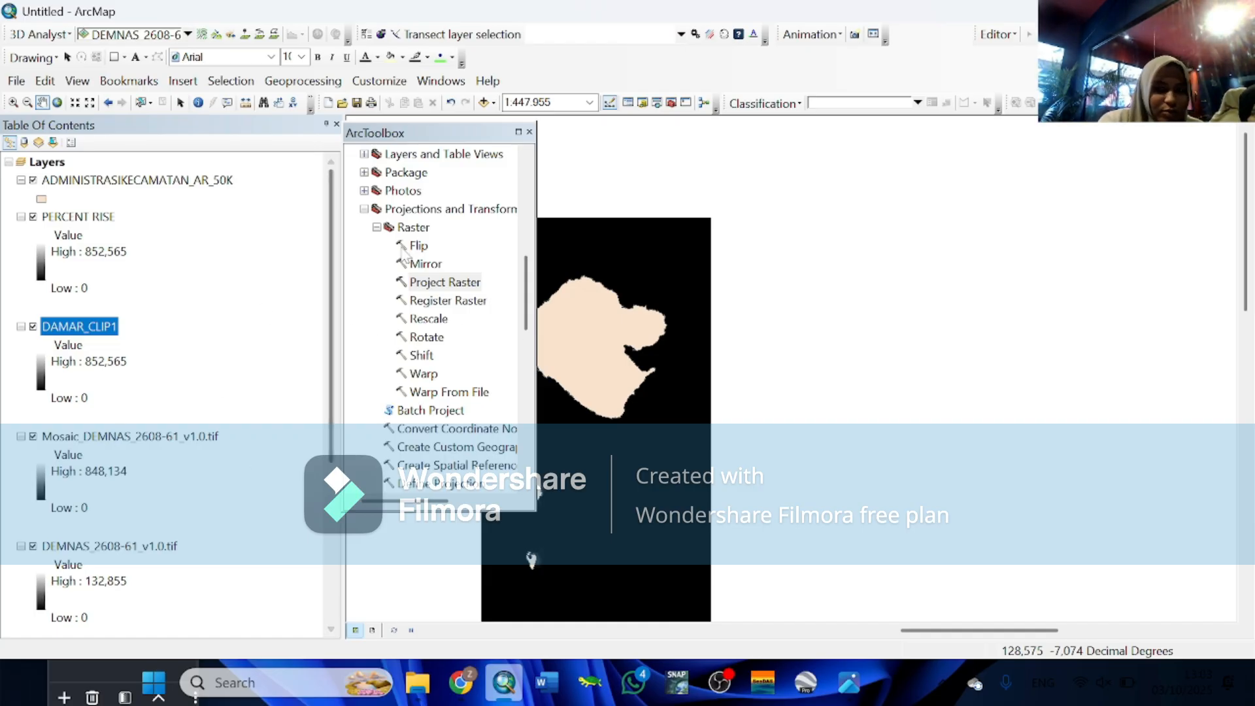
Create a slope raster from PERCENT RISE with the 3D Analyst Slope tool, using DEGREE output measurement and a Z factor of 1
{"action": "left_click", "coordinate": [527, 155]}
{"action": "left_click", "coordinate": [527, 155]}
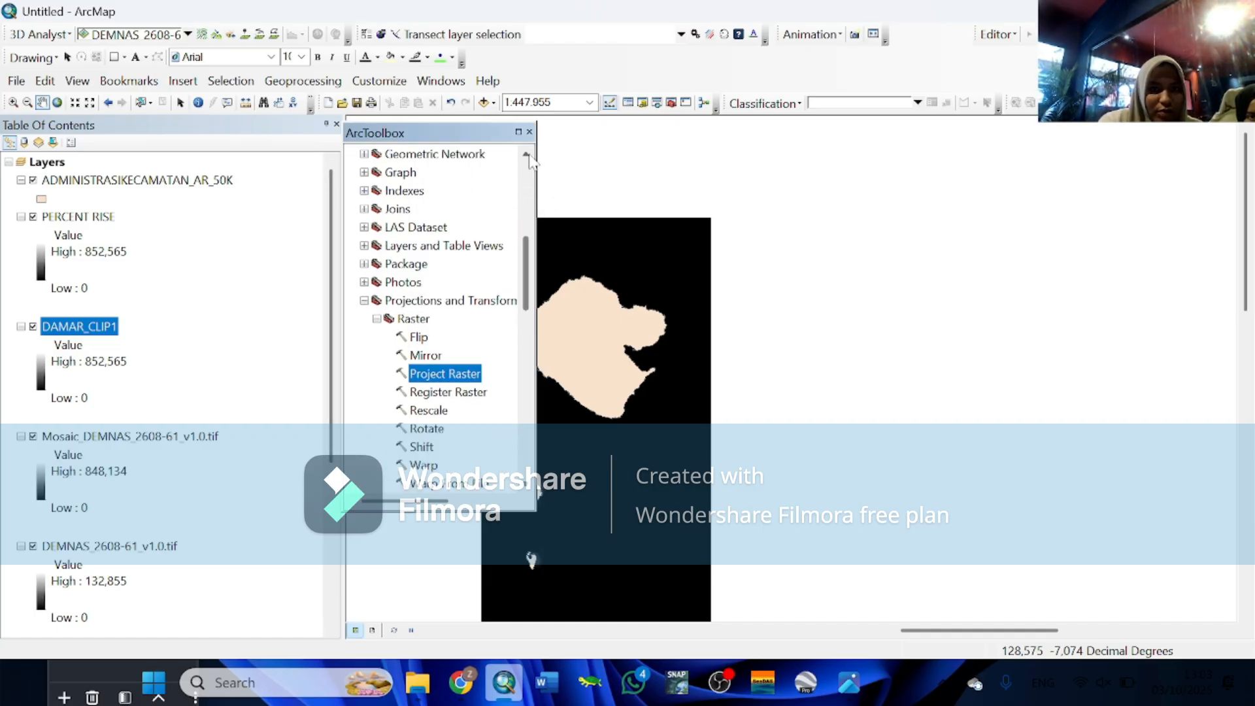
{"action": "scroll", "coordinate": [529, 161], "scroll_direction": "up", "scroll_amount": 8}
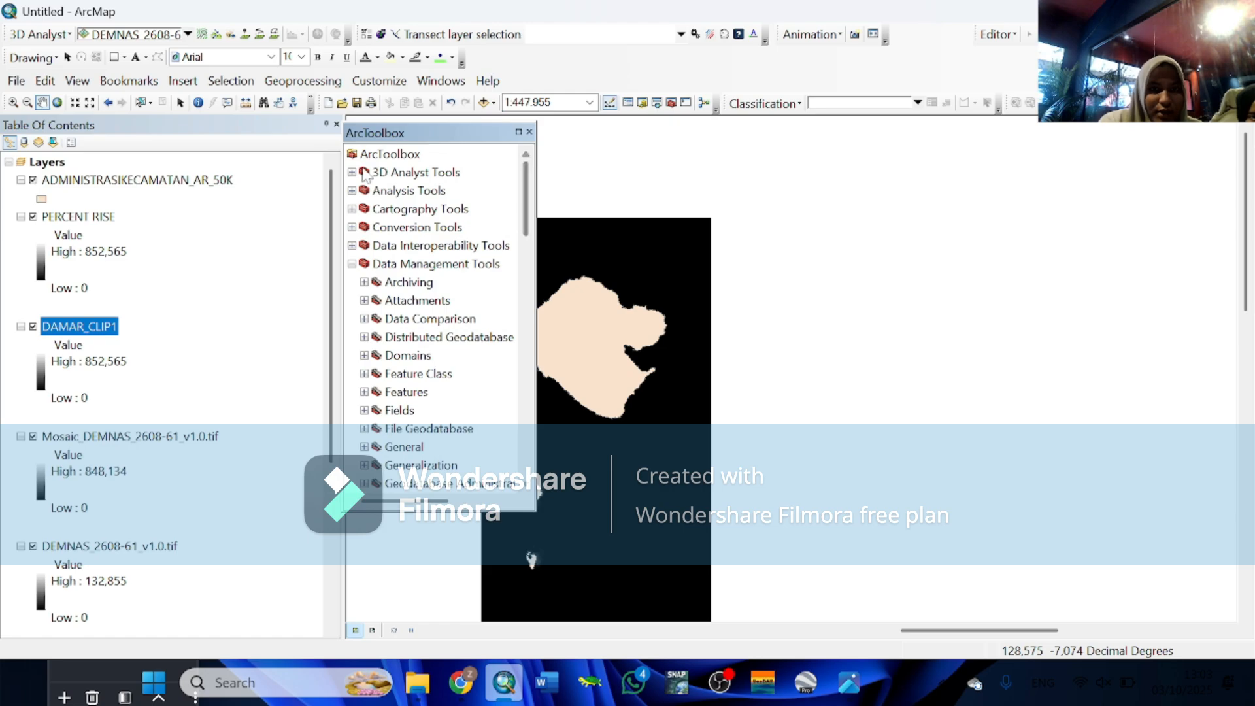
{"action": "left_click", "coordinate": [353, 173]}
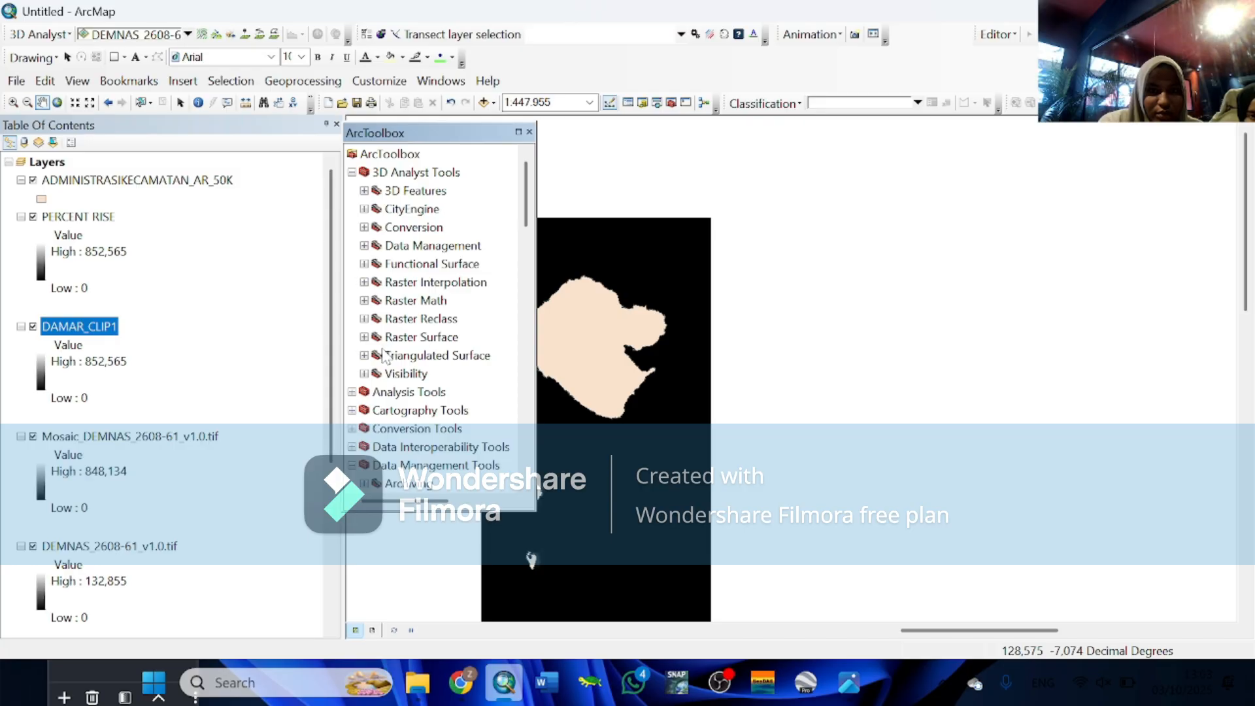
{"action": "left_click", "coordinate": [364, 338]}
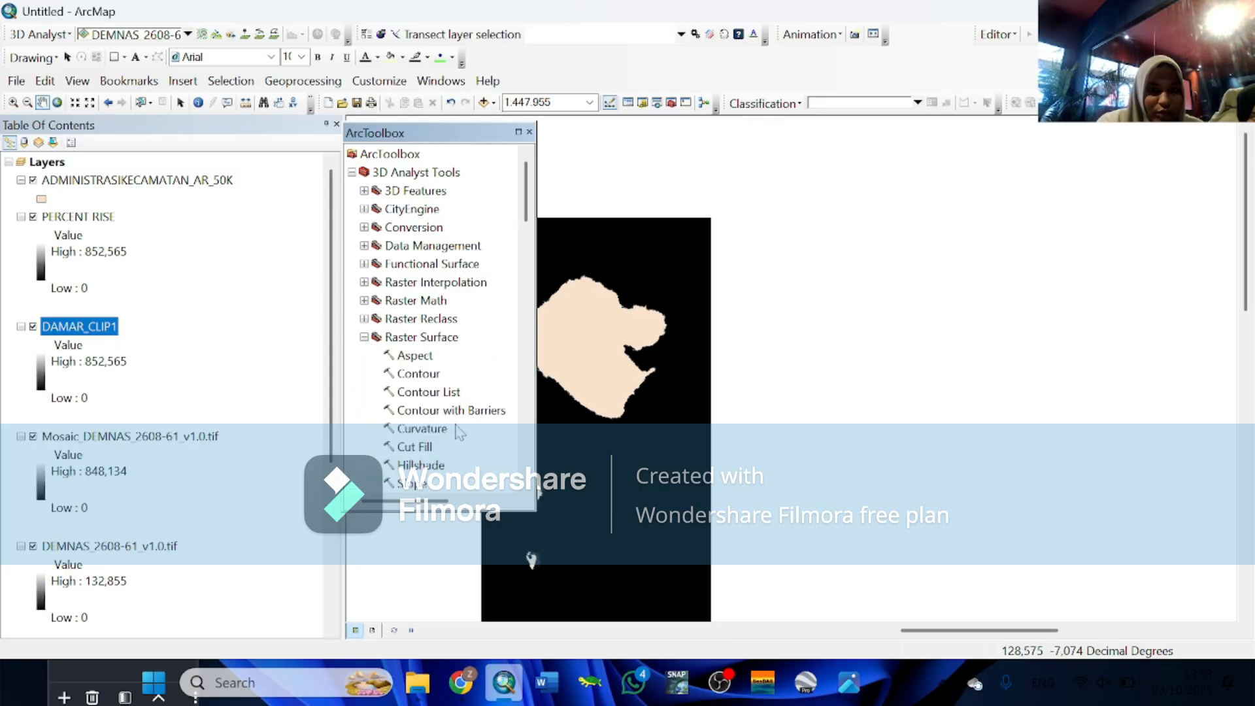
{"action": "double_click", "coordinate": [413, 484]}
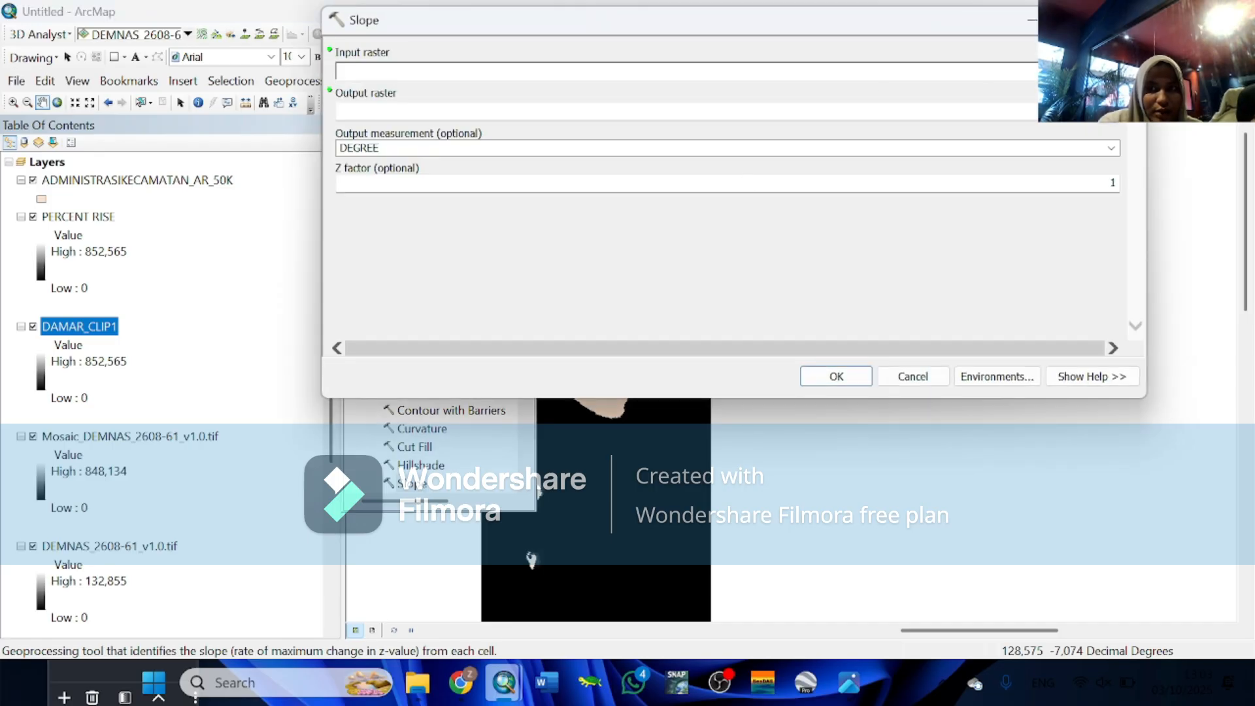
{"action": "left_click", "coordinate": [1081, 72]}
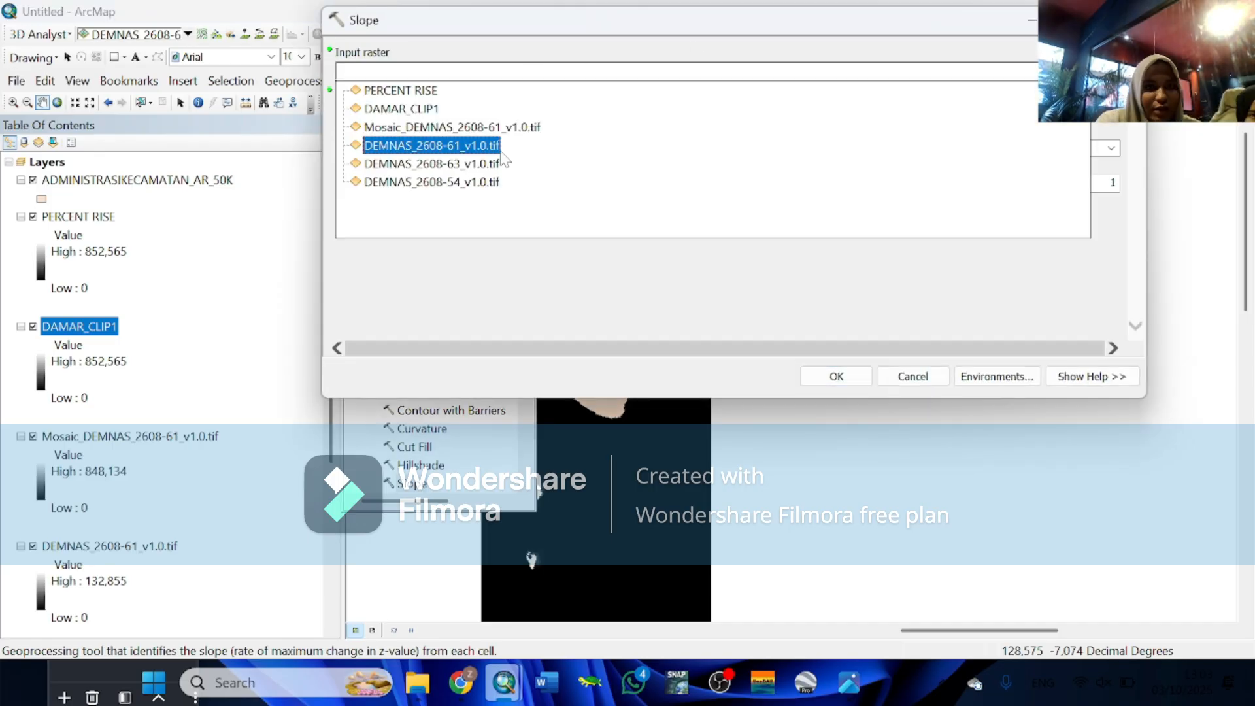
{"action": "left_click", "coordinate": [431, 93]}
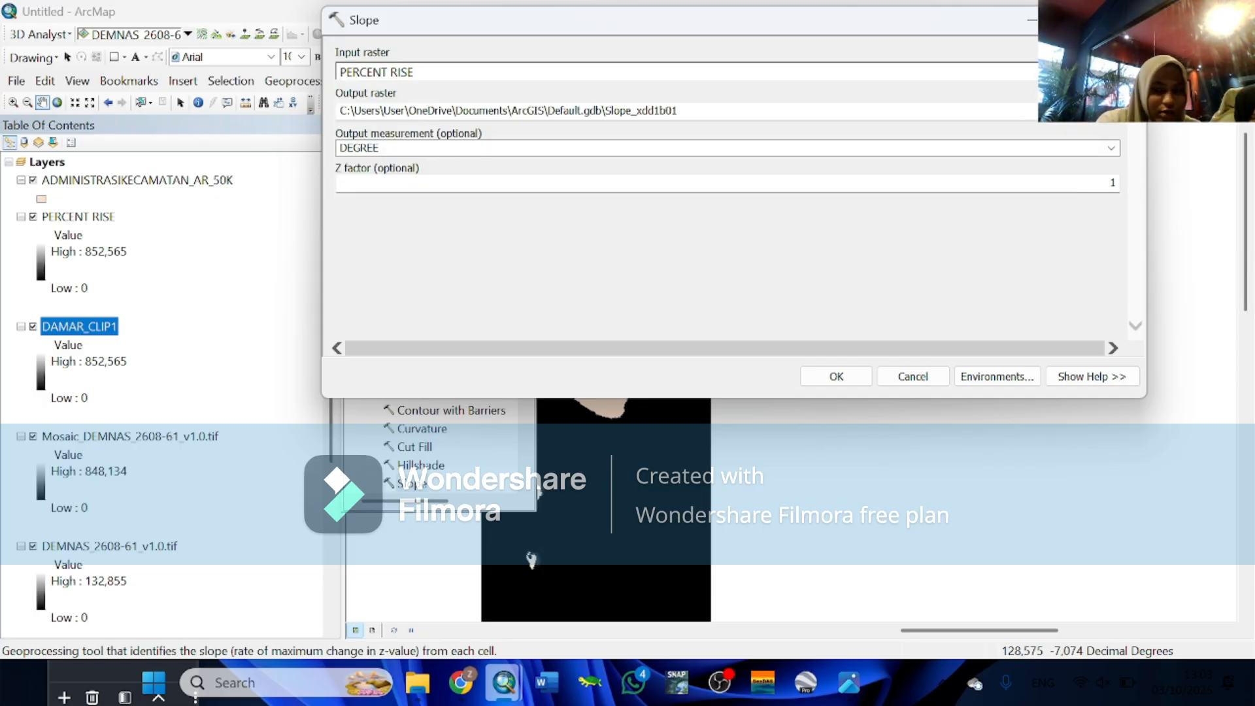
{"action": "left_click", "coordinate": [833, 377]}
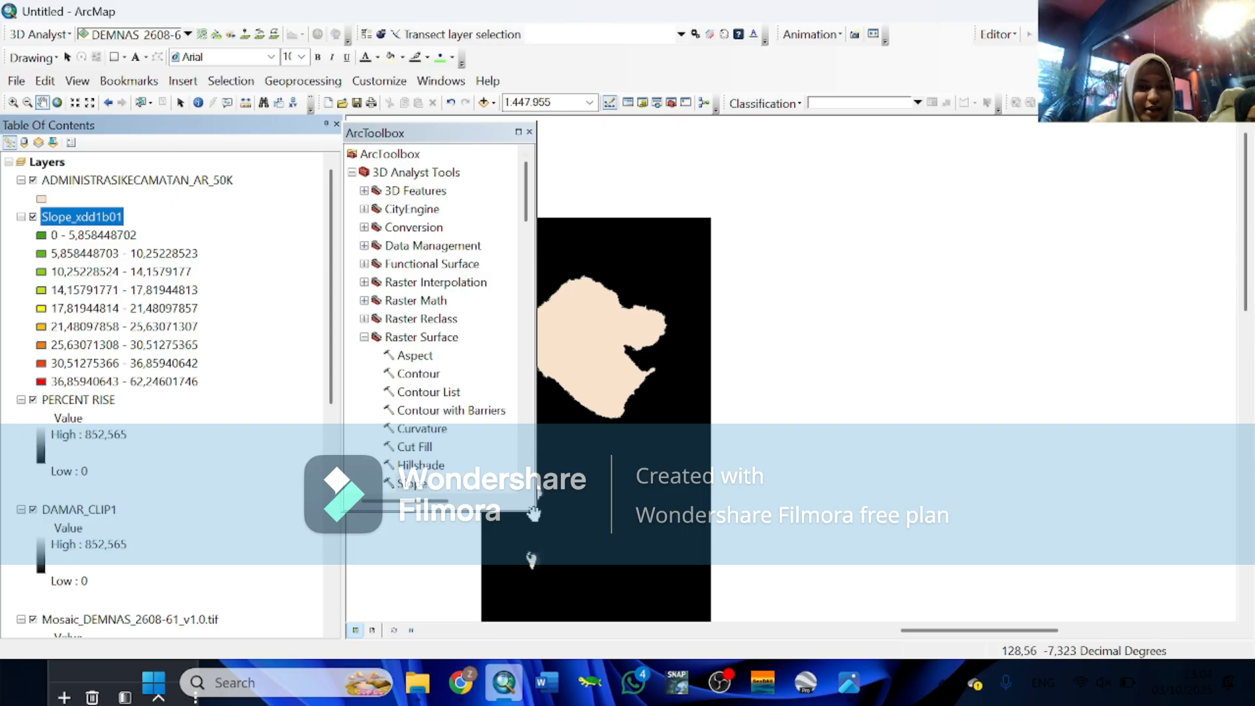
Start the Spatial Analyst Reclassify tool with Slope_xdd1b01 as the input raster
{"action": "left_click", "coordinate": [351, 171]}
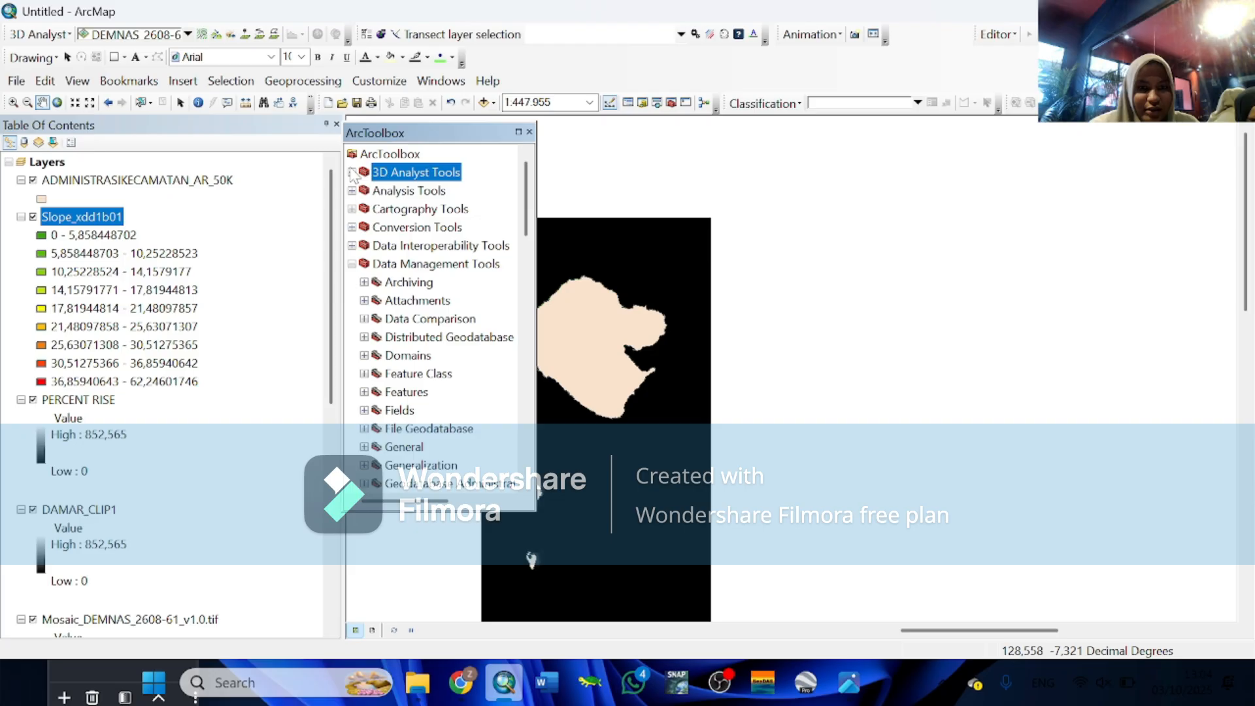
{"action": "left_click", "coordinate": [352, 264]}
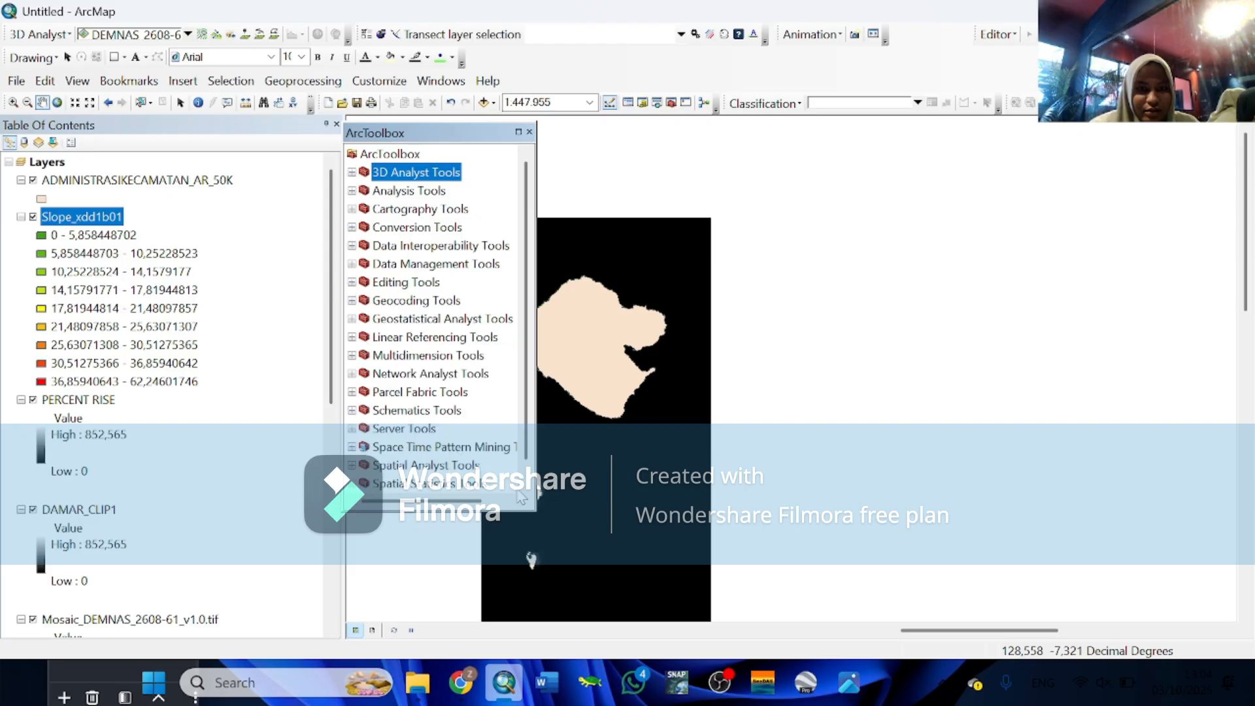
{"action": "left_click", "coordinate": [351, 465]}
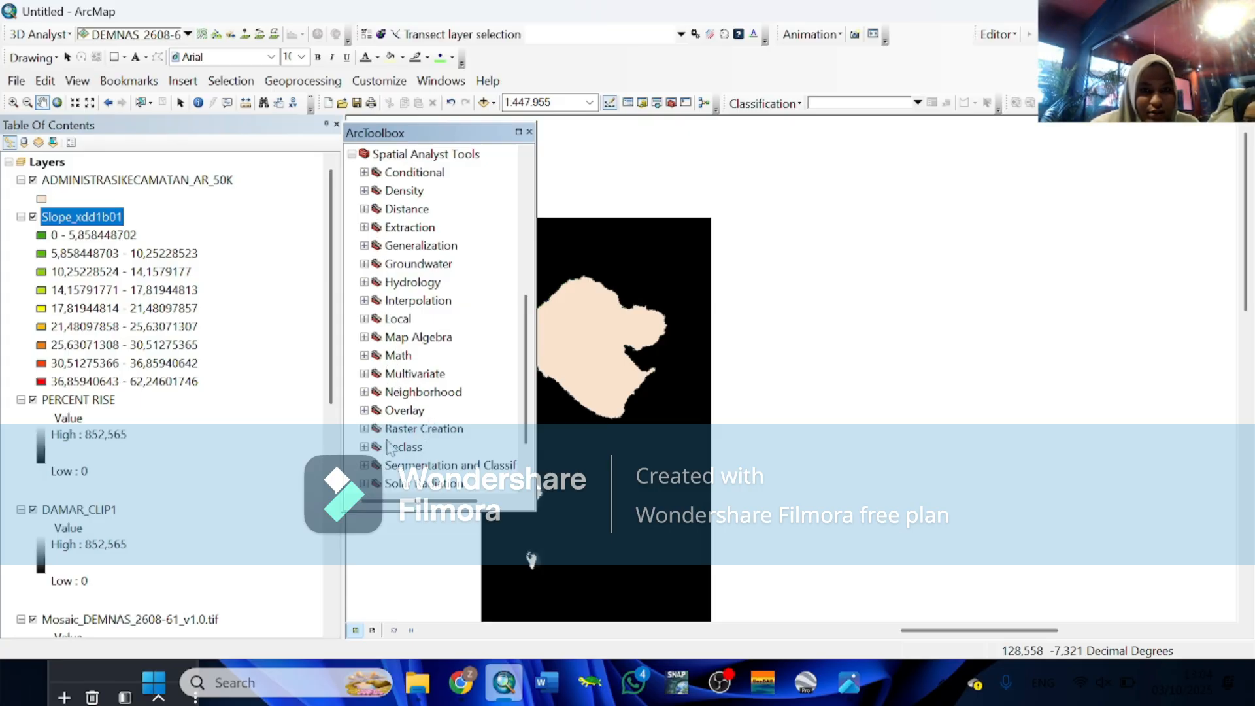
{"action": "left_click", "coordinate": [364, 446]}
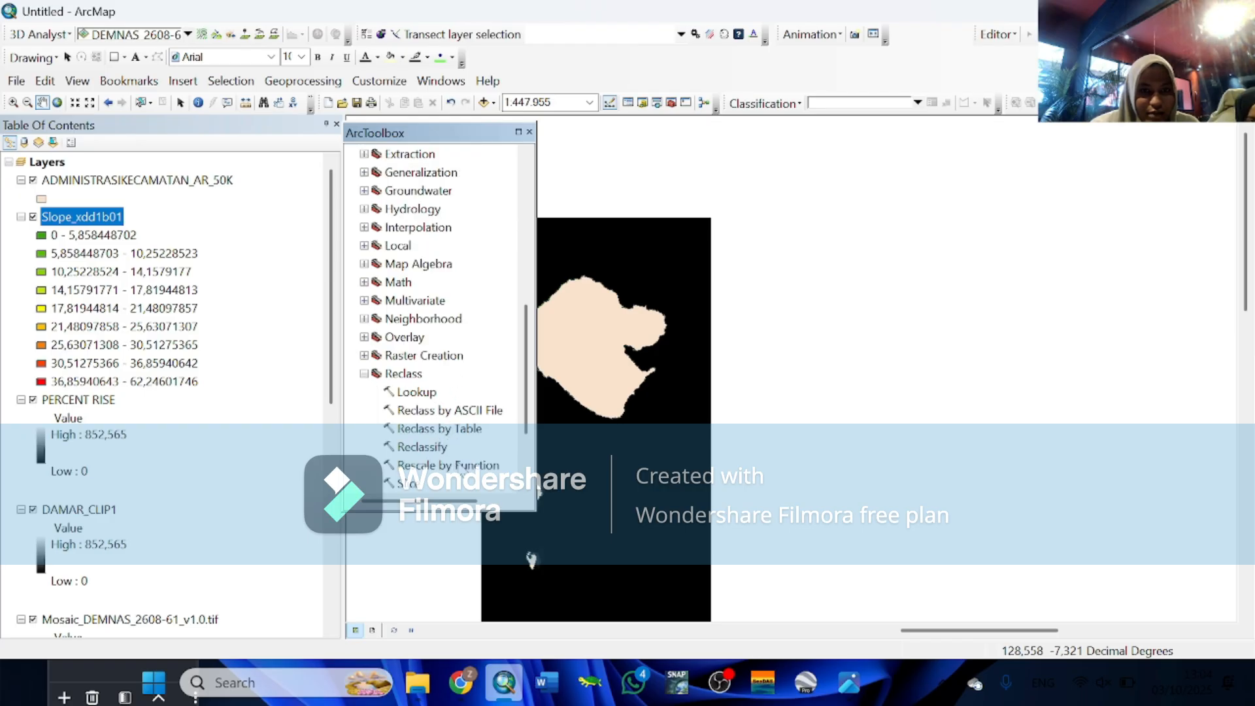
{"action": "double_click", "coordinate": [440, 451]}
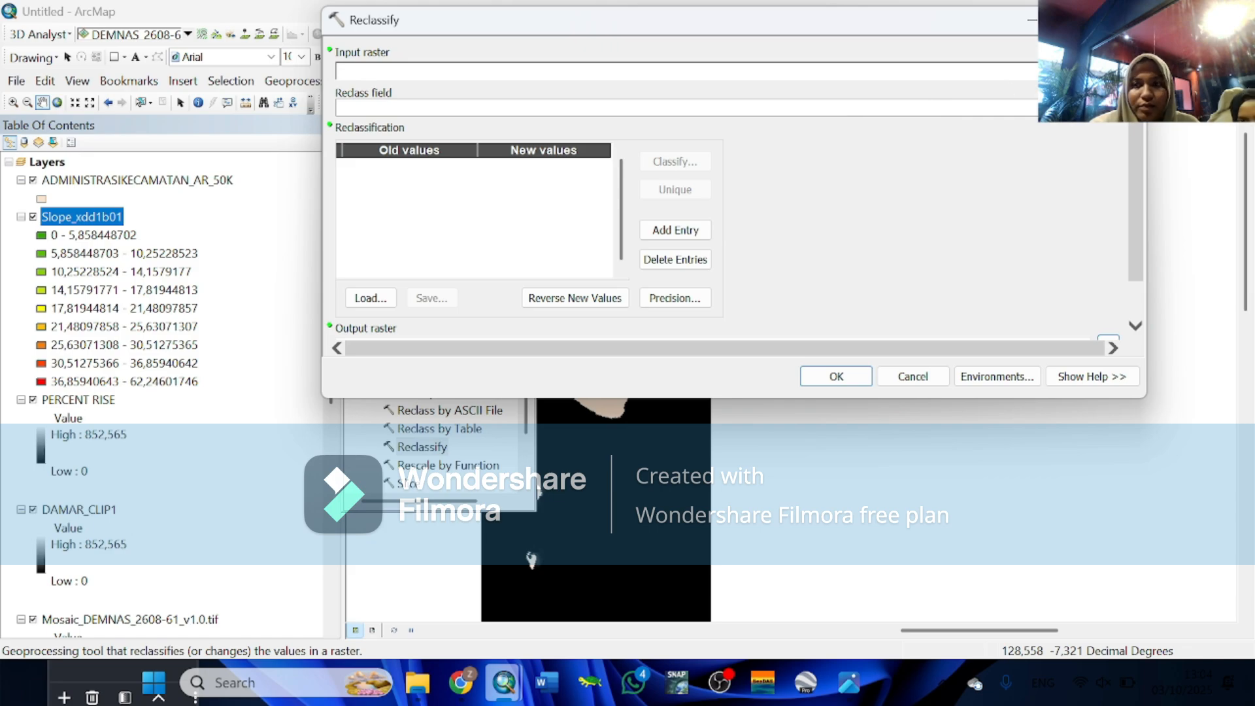
{"action": "left_click", "coordinate": [1082, 71]}
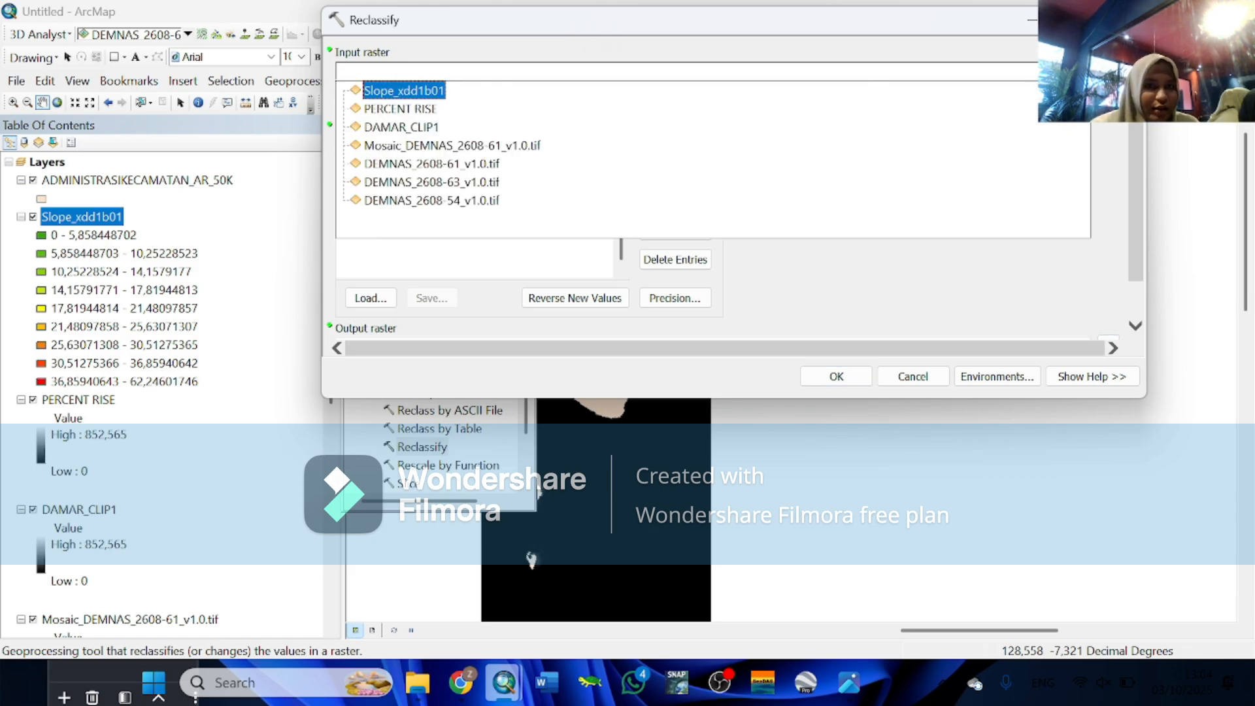
{"action": "left_click", "coordinate": [413, 91]}
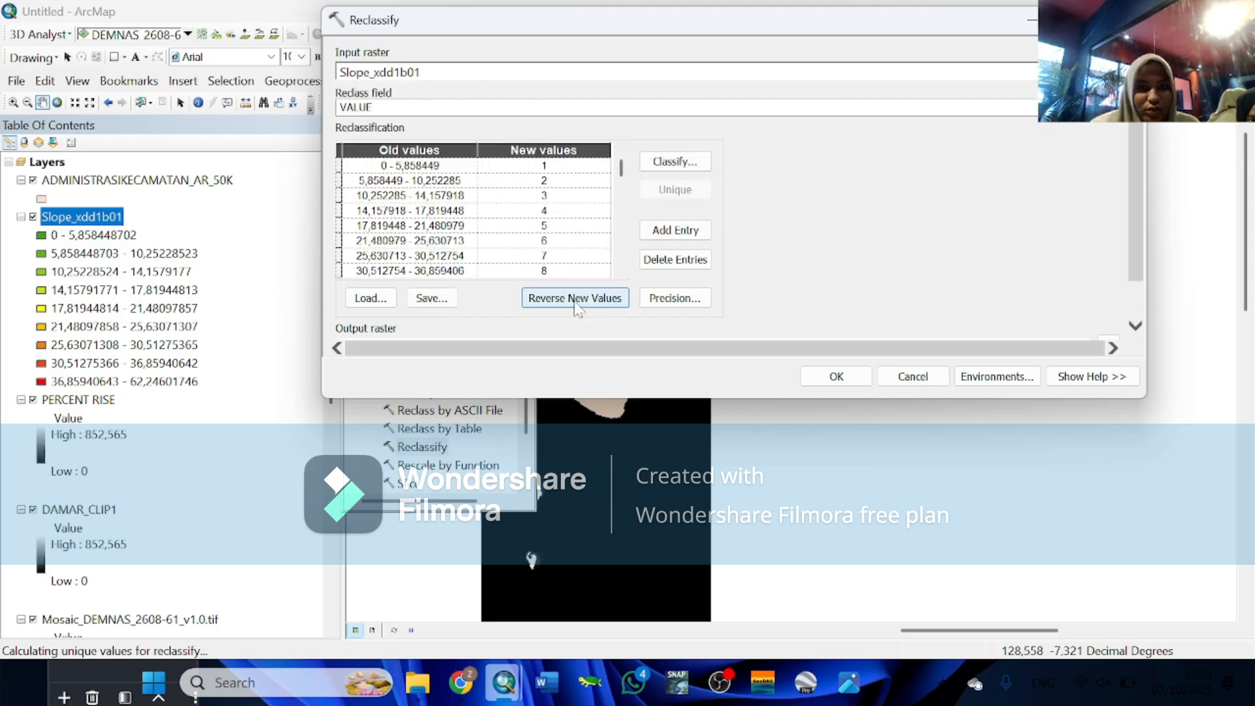
Set the classification of Slope_xdd1b01 to 5 classes
{"action": "left_click", "coordinate": [677, 162]}
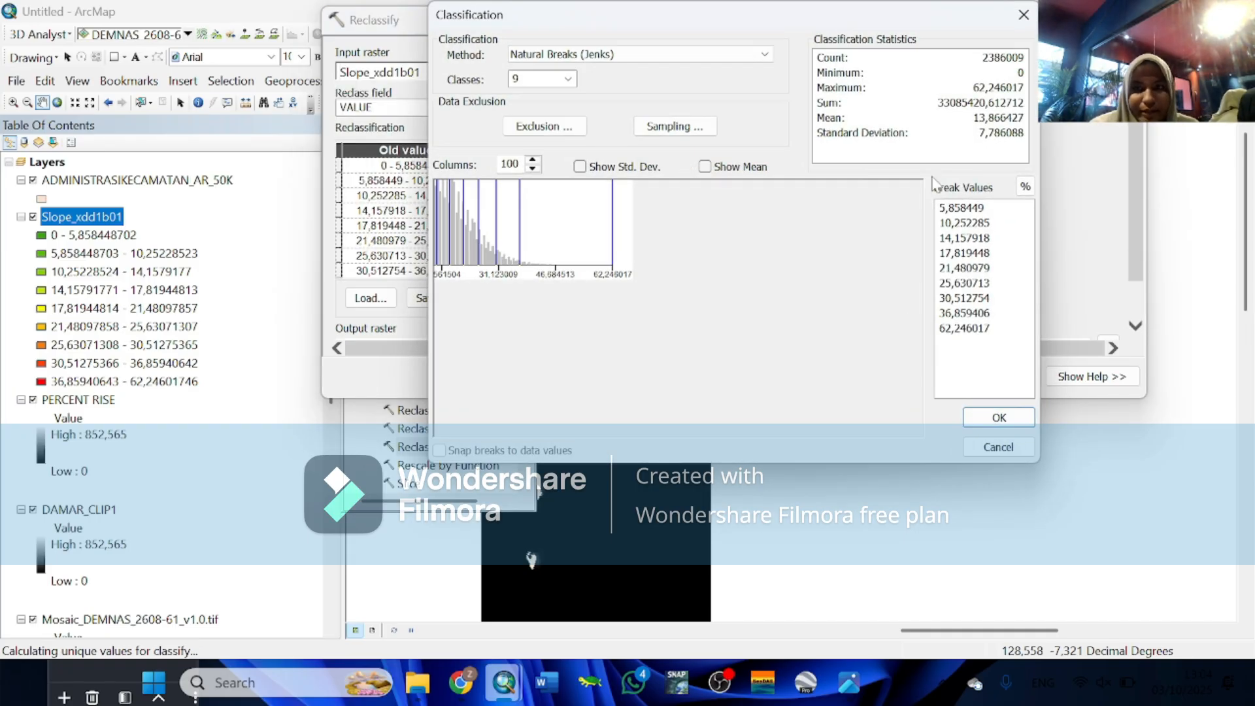
{"action": "left_click", "coordinate": [995, 210]}
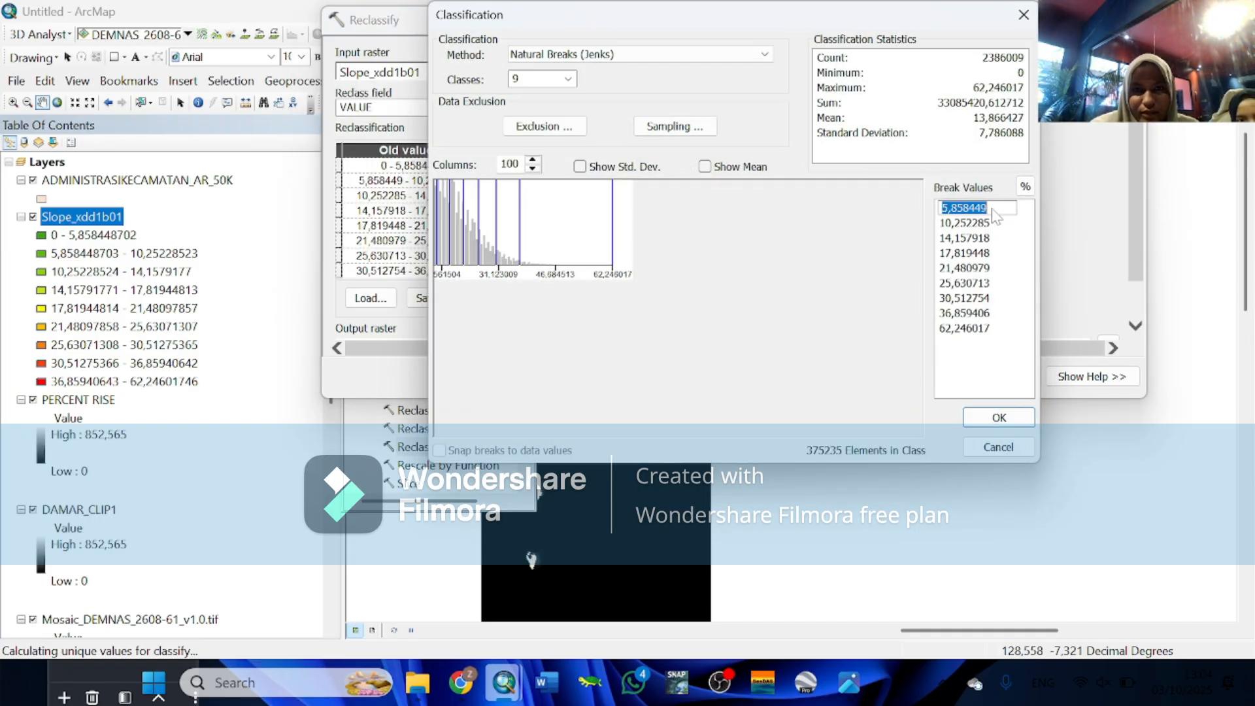
{"action": "left_click", "coordinate": [569, 80]}
{"action": "left_click", "coordinate": [566, 131]}
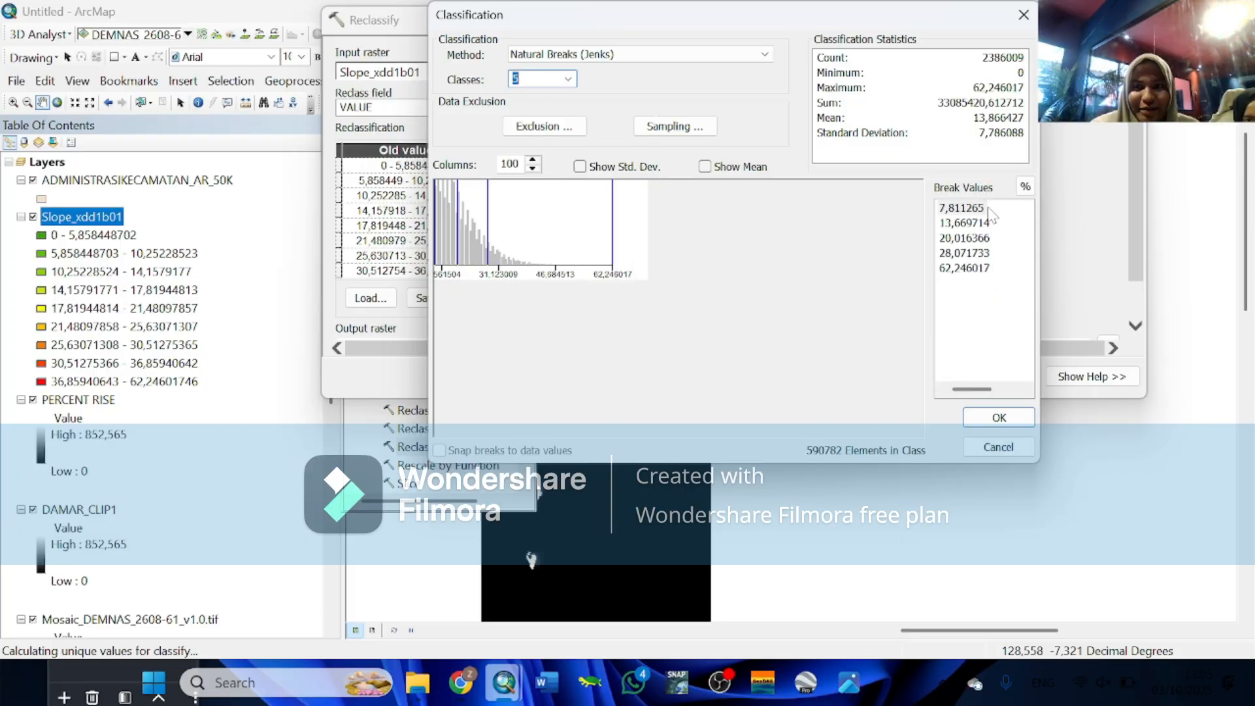
Set the first four slope class break values to 2, 5, 15 and 40, and accept the classification
{"action": "left_click", "coordinate": [966, 208]}
{"action": "key", "text": "BackSpace"}
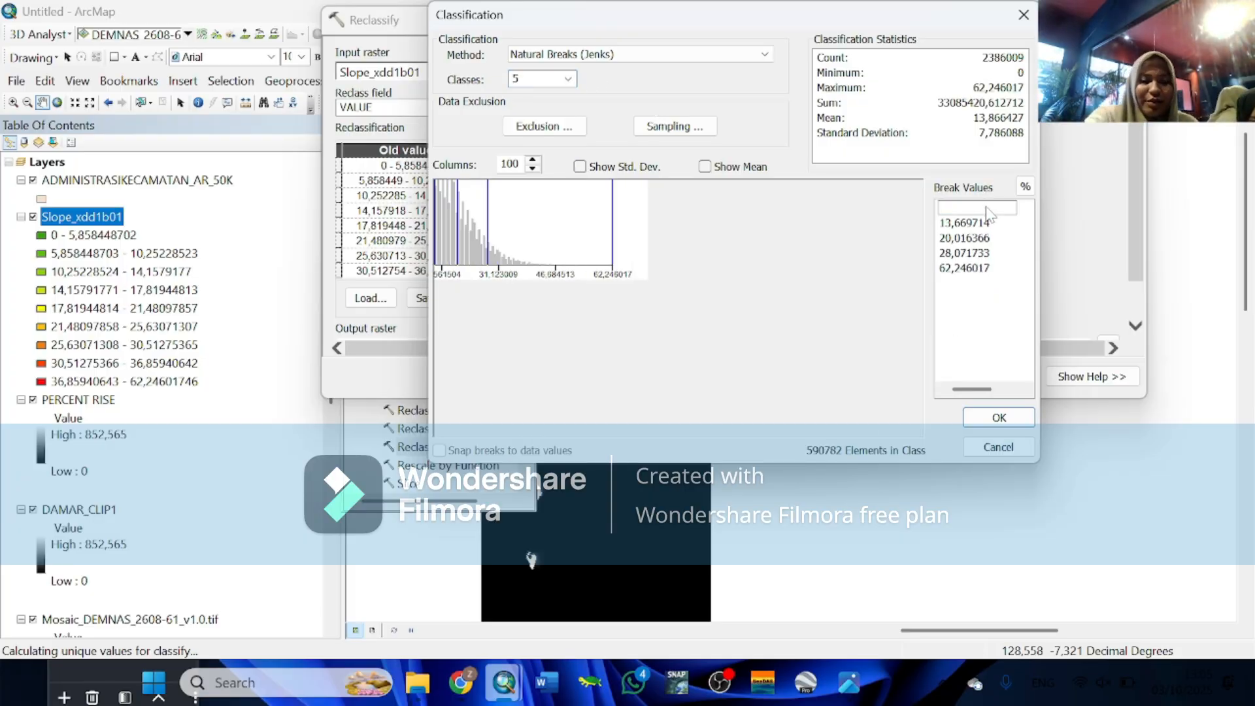
{"action": "type", "text": "2"}
{"action": "key", "text": "Return"}
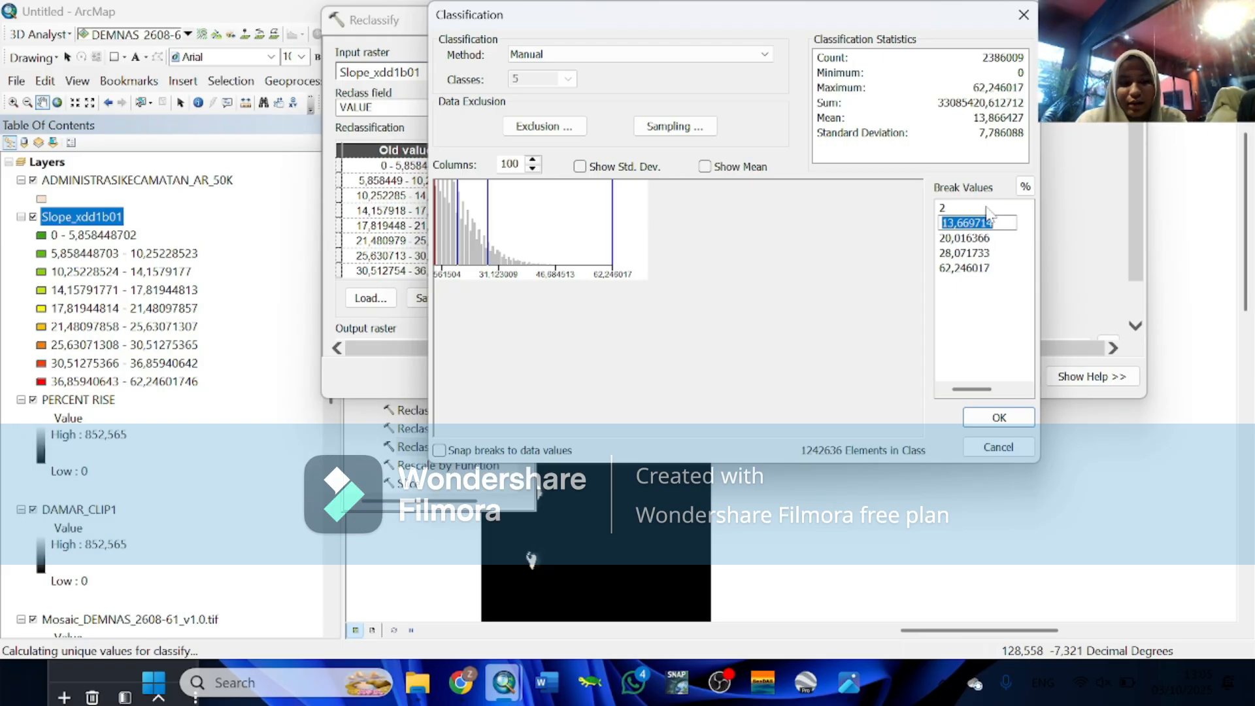
{"action": "type", "text": "5"}
{"action": "key", "text": "Return"}
{"action": "type", "text": "15"}
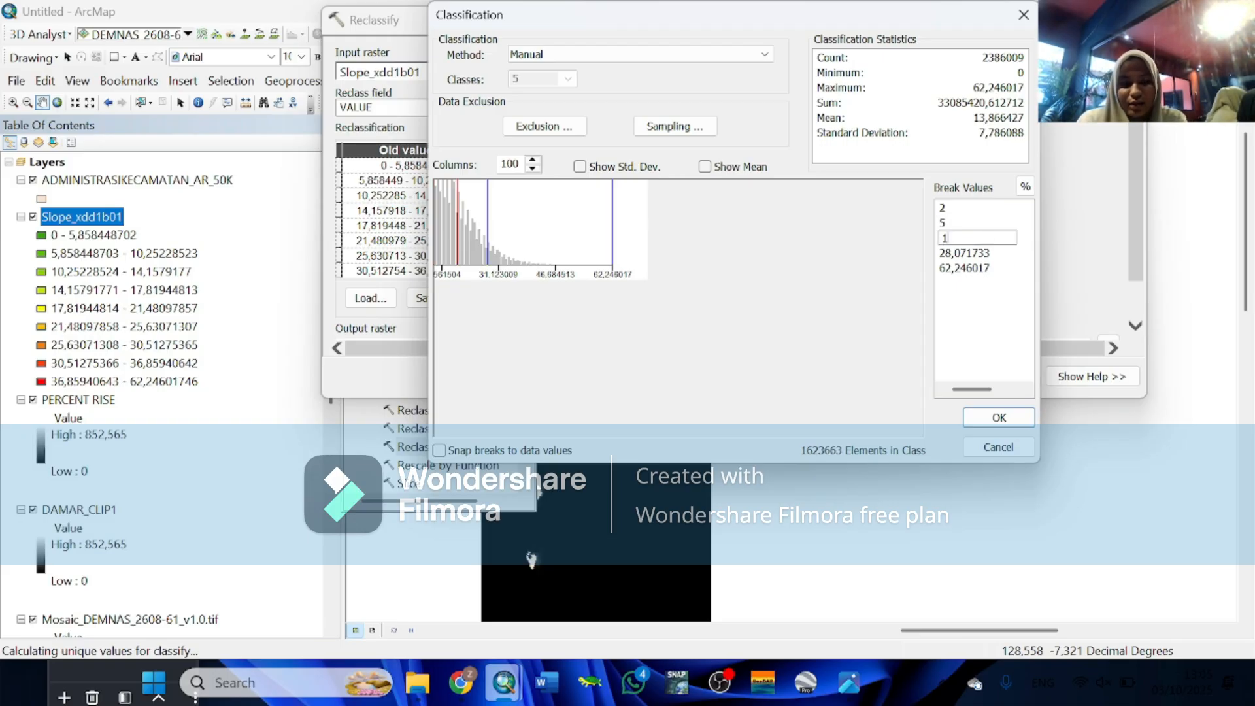
{"action": "key", "text": "Return"}
{"action": "type", "text": "4"}
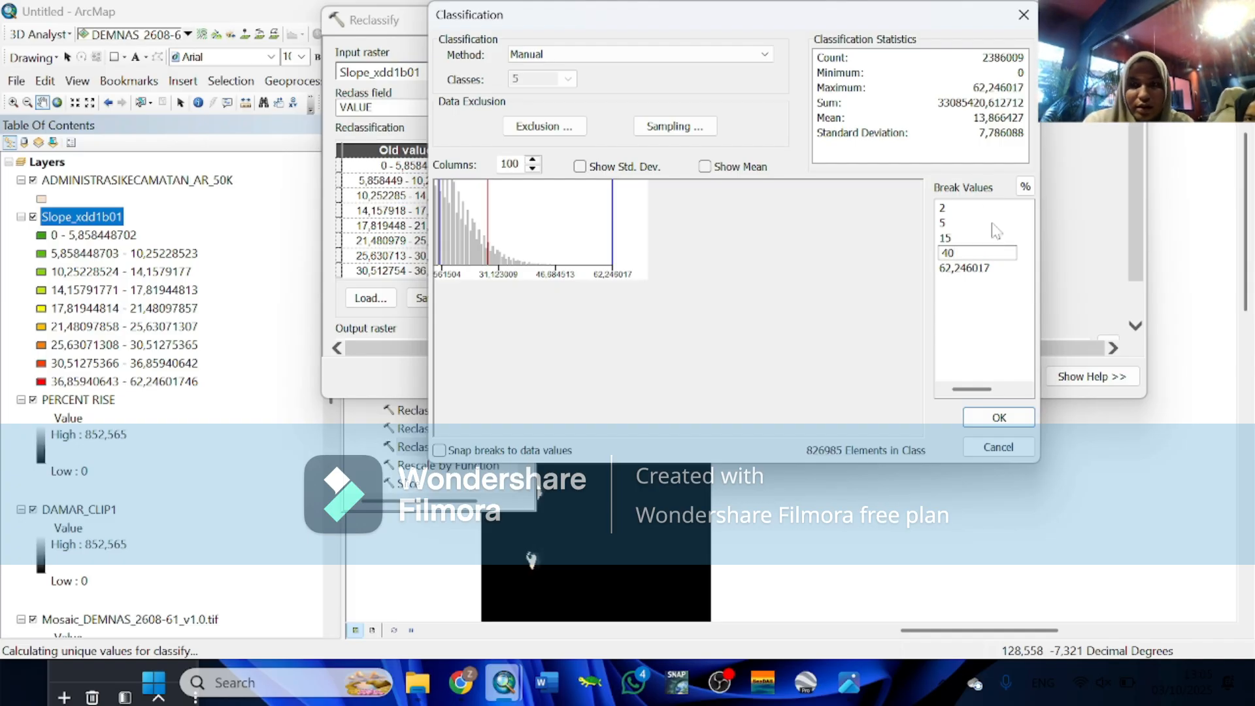
{"action": "type", "text": "0"}
{"action": "left_click", "coordinate": [989, 419]}
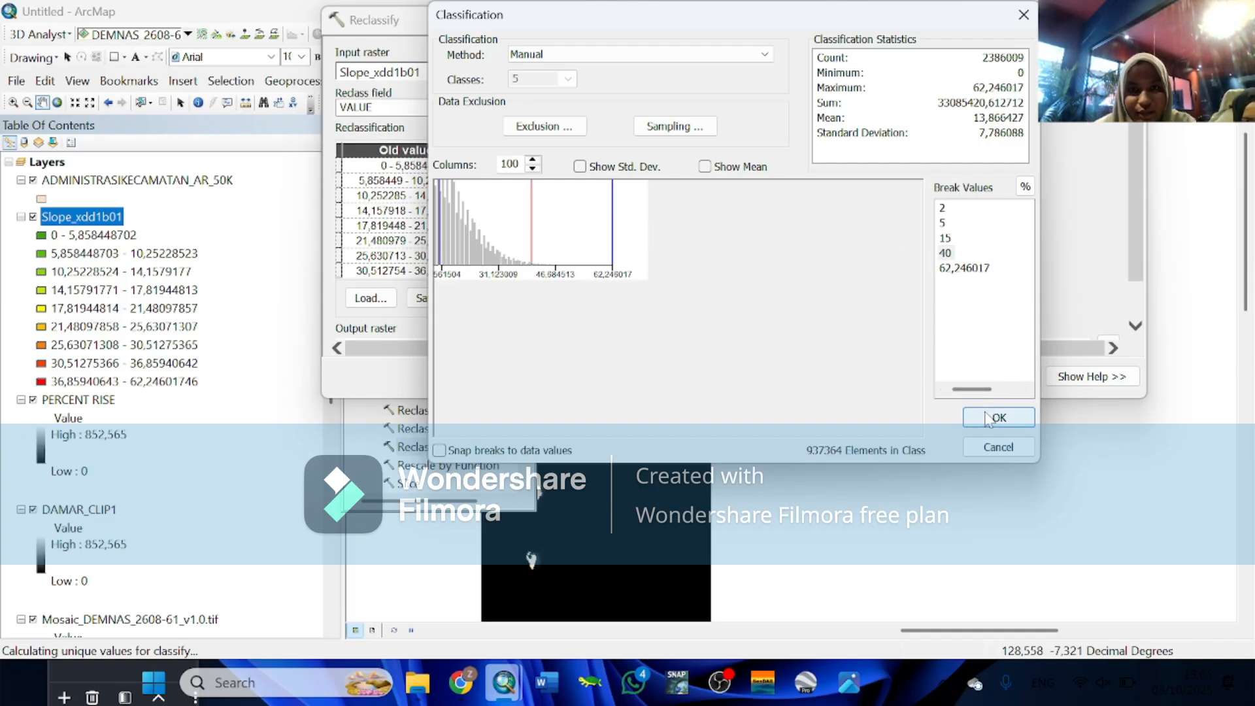
{"action": "left_click", "coordinate": [994, 419]}
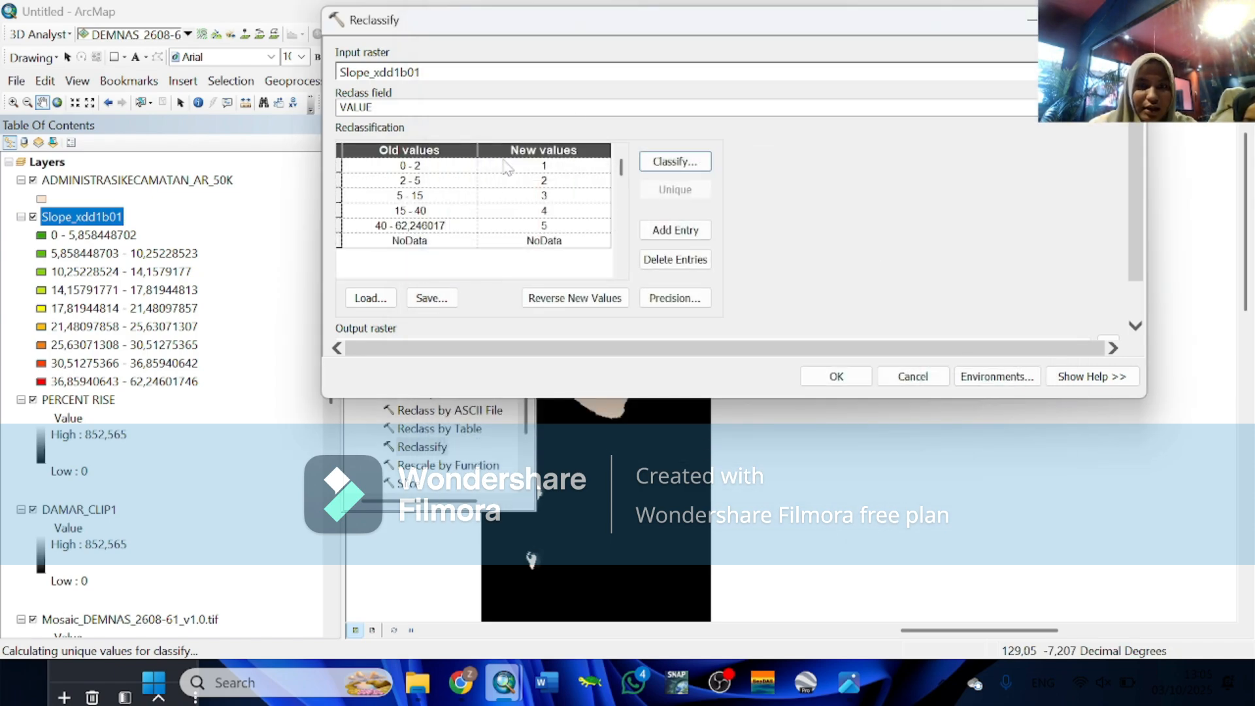
Reverse the new values of the five slope classes and run the reclassification
{"action": "left_click", "coordinate": [578, 305]}
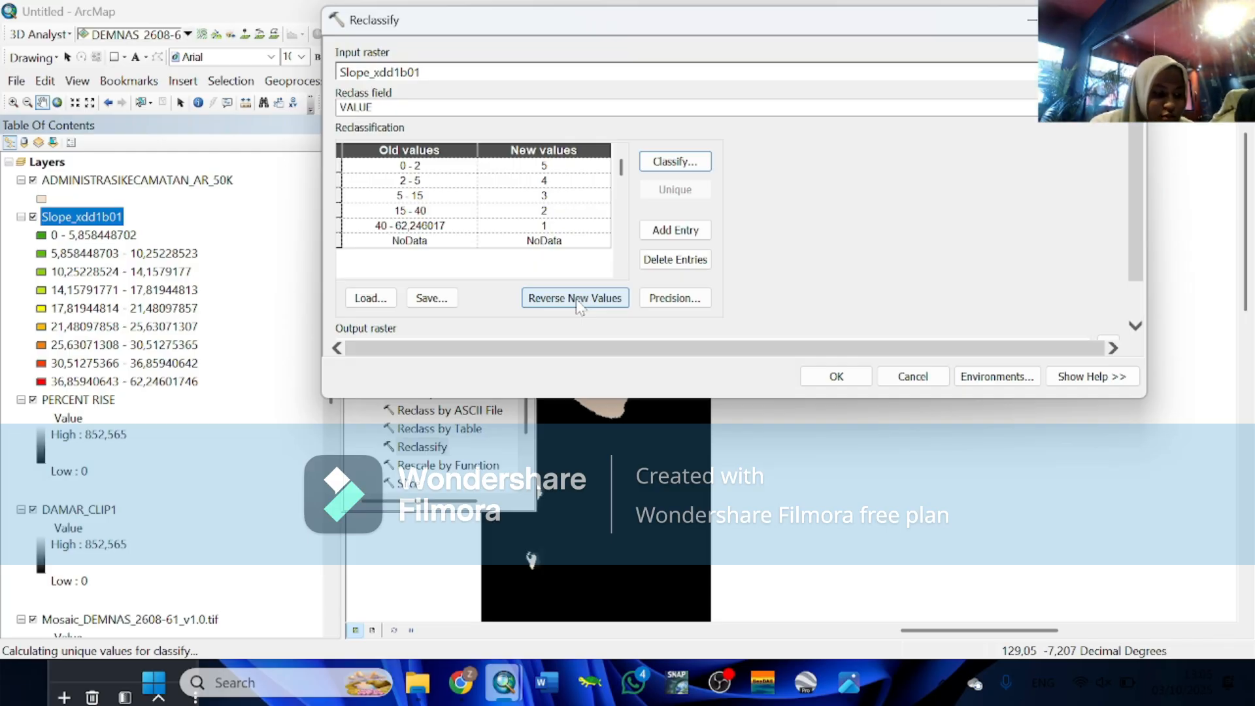
{"action": "left_click", "coordinate": [848, 379]}
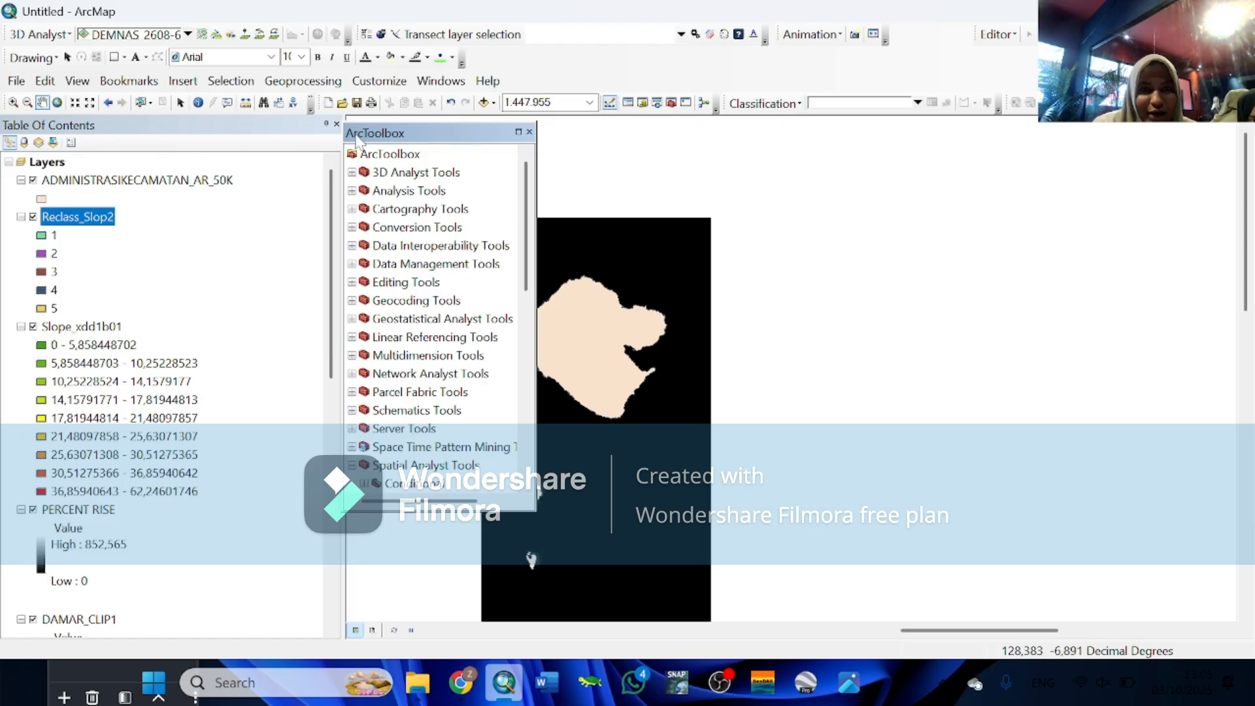
Create a hillshade raster from PERCENT RISE with the 3D Analyst Hillshade tool, using azimuth 315, altitude 45 and a Z factor of 1
{"action": "left_click", "coordinate": [352, 173]}
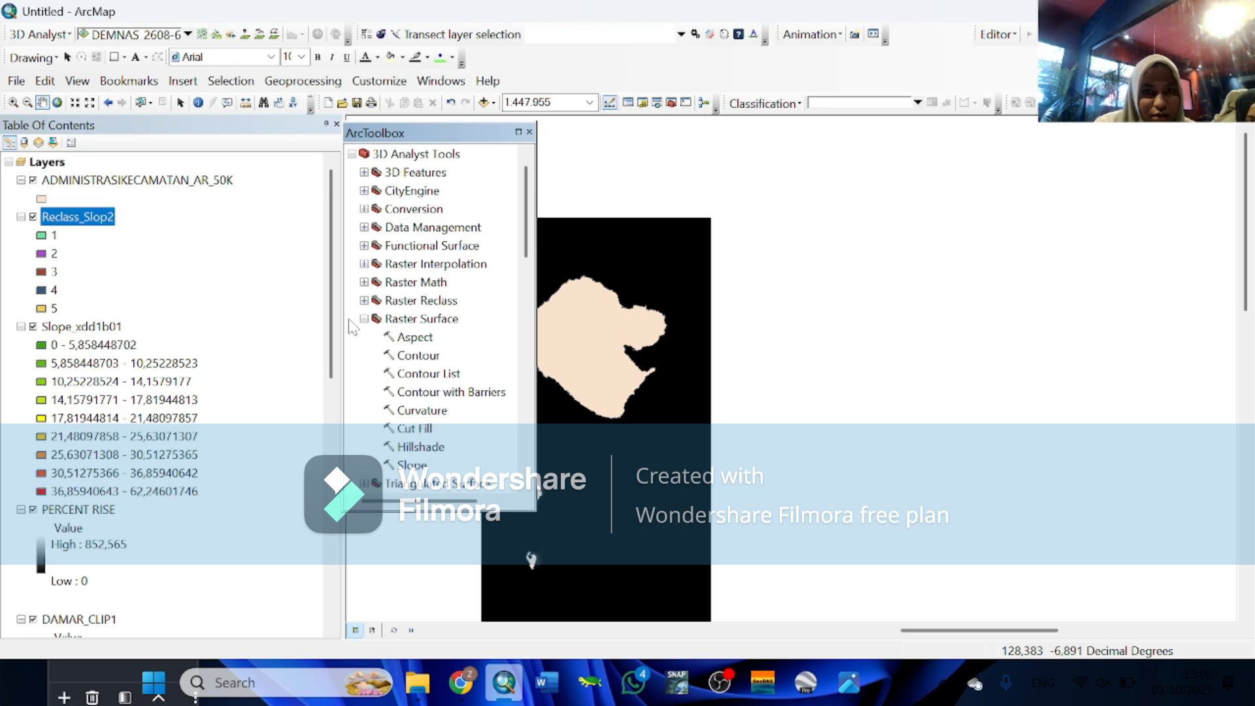
{"action": "scroll", "coordinate": [471, 451], "scroll_direction": "down", "scroll_amount": 2}
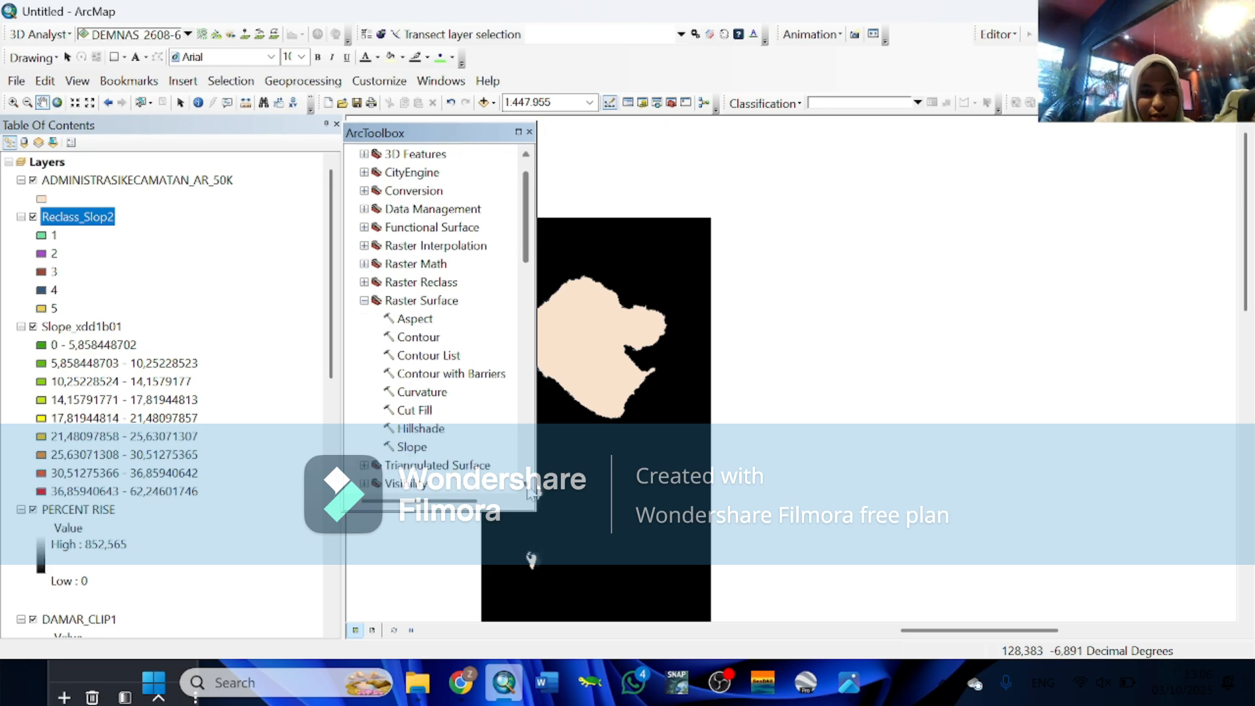
{"action": "double_click", "coordinate": [420, 411]}
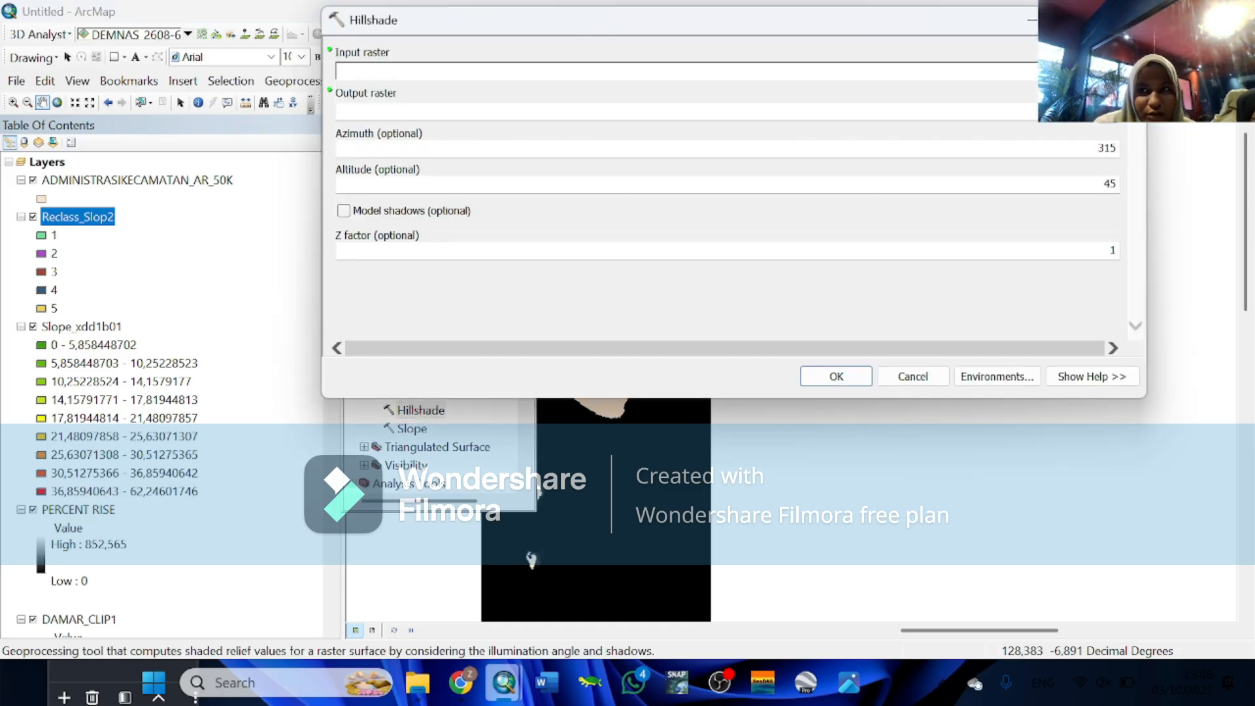
{"action": "left_click", "coordinate": [1080, 72]}
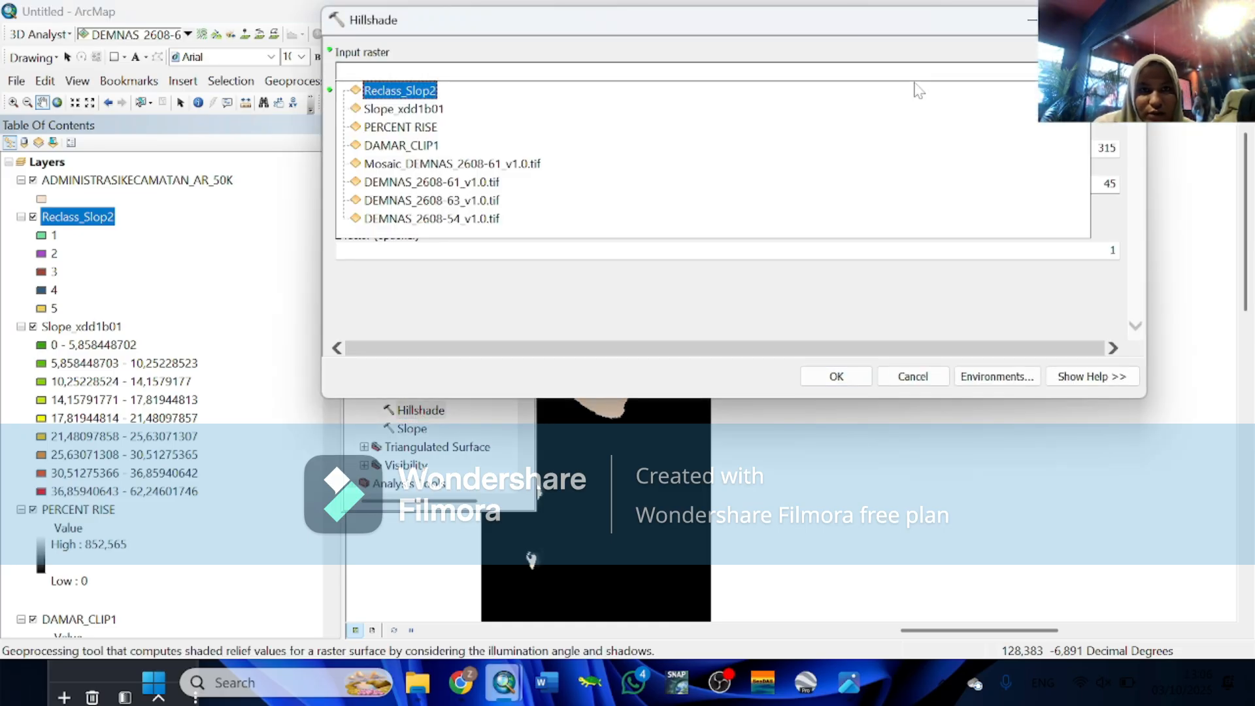
{"action": "left_click", "coordinate": [422, 128]}
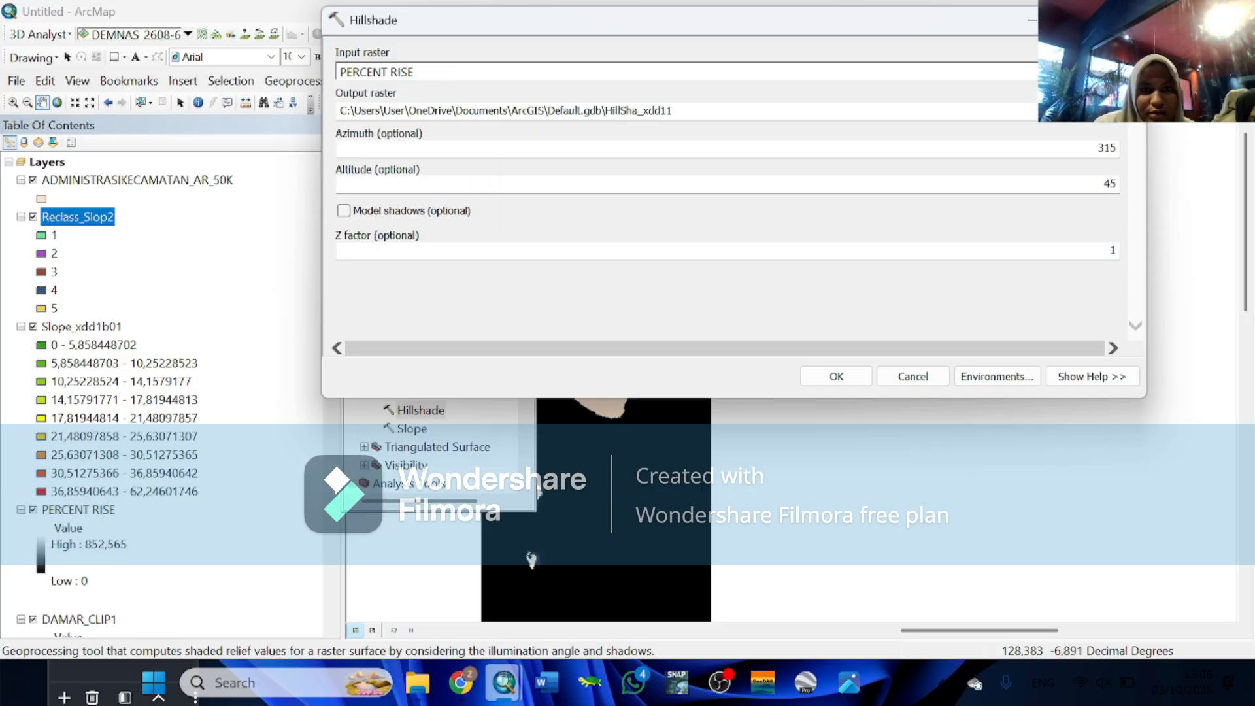
{"action": "left_click", "coordinate": [833, 379]}
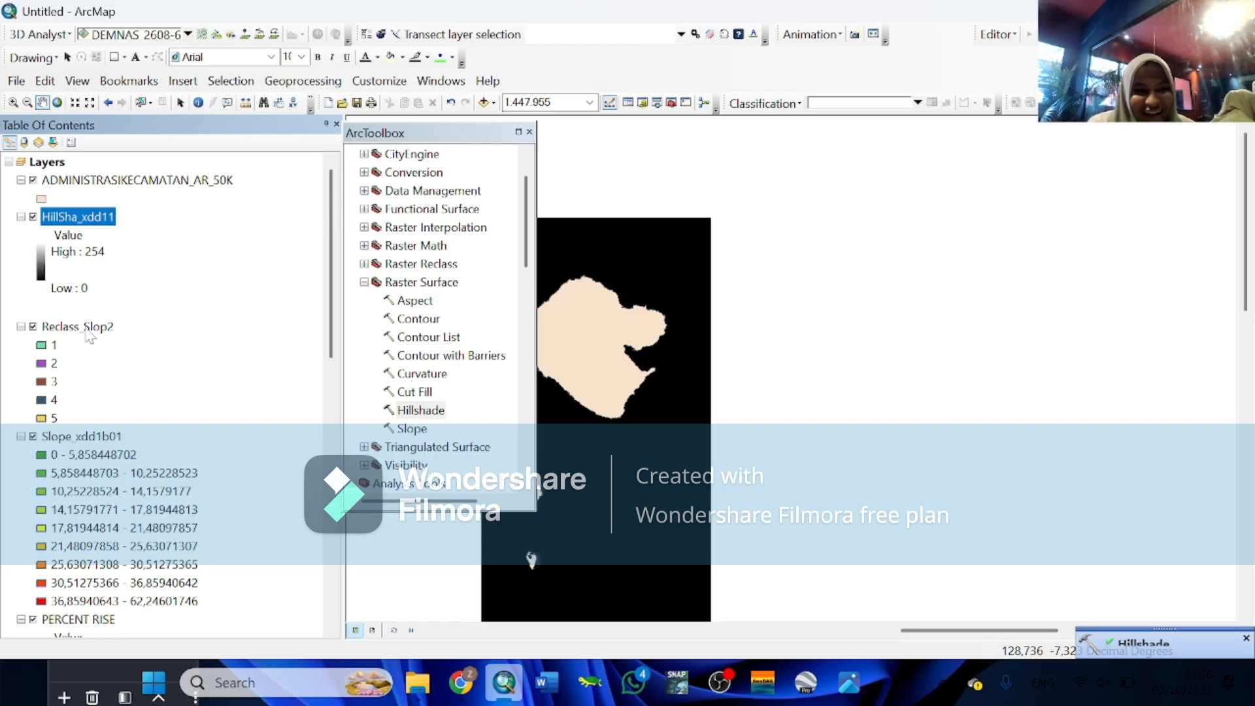
Apply a green-yellow-red color ramp to the unique values of the Reclass_Slop2 layer
{"action": "right_click", "coordinate": [88, 328]}
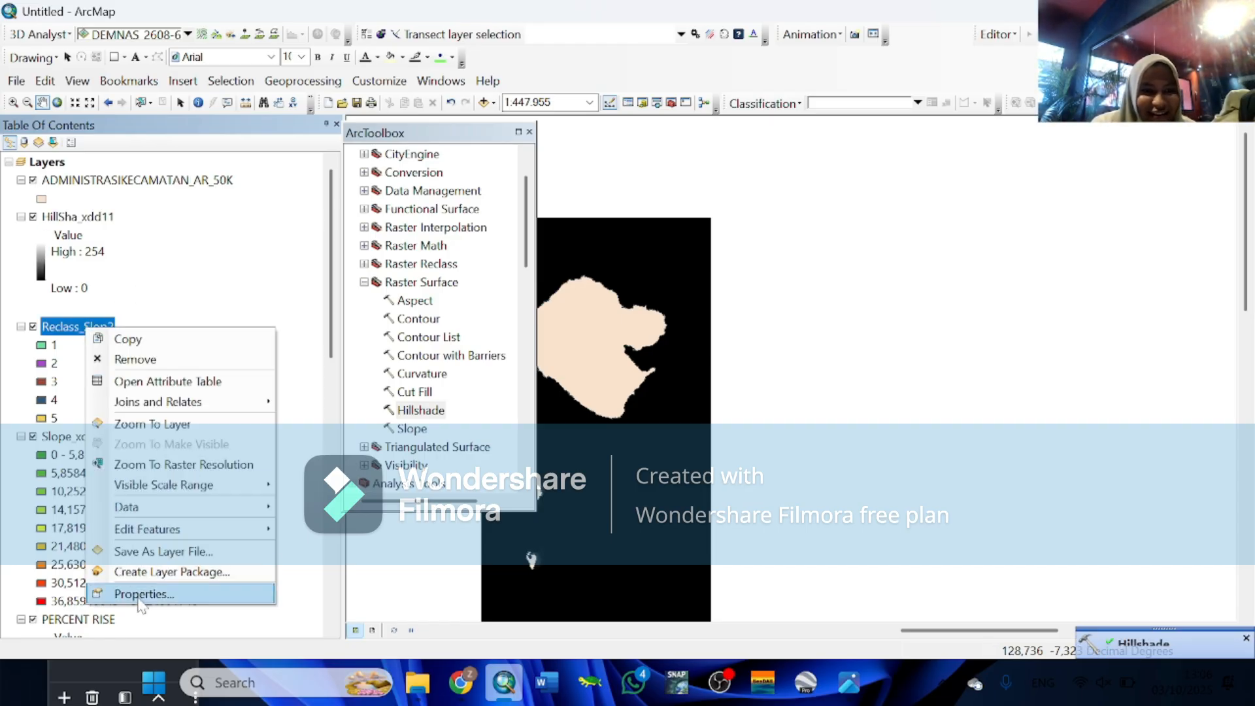
{"action": "left_click", "coordinate": [139, 596]}
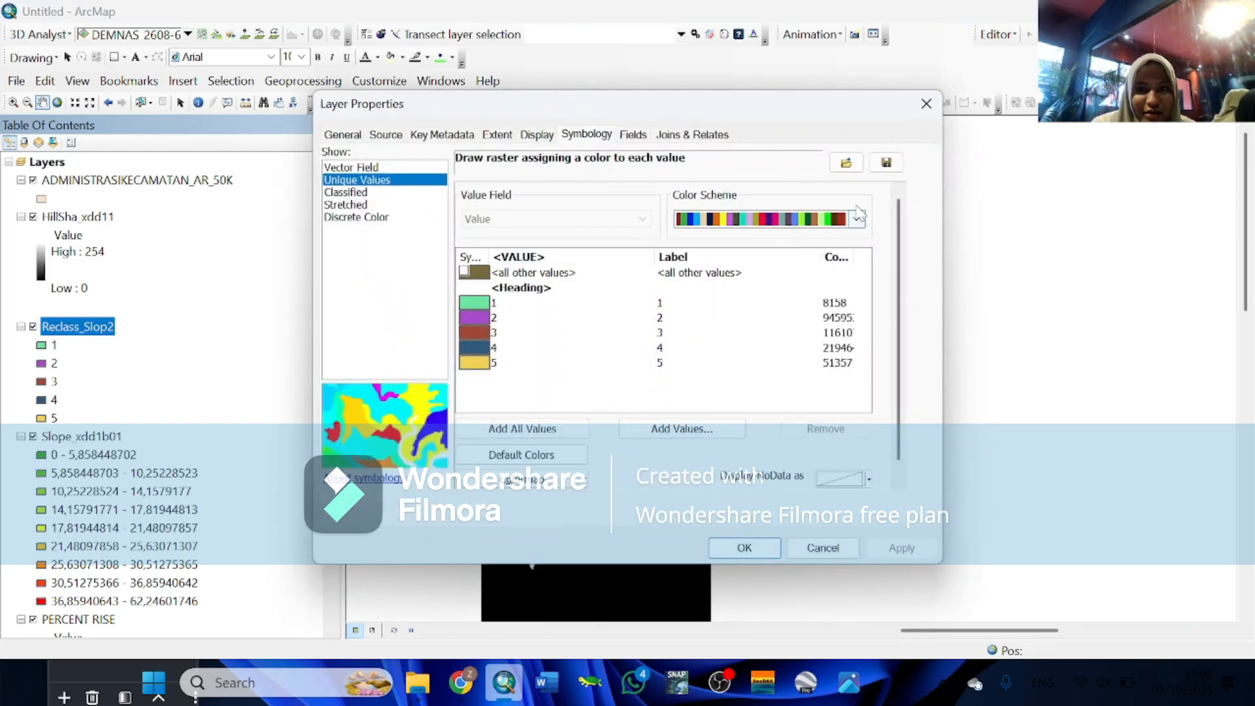
{"action": "scroll", "coordinate": [856, 219], "scroll_direction": "down", "scroll_amount": 3}
{"action": "left_click", "coordinate": [856, 219]}
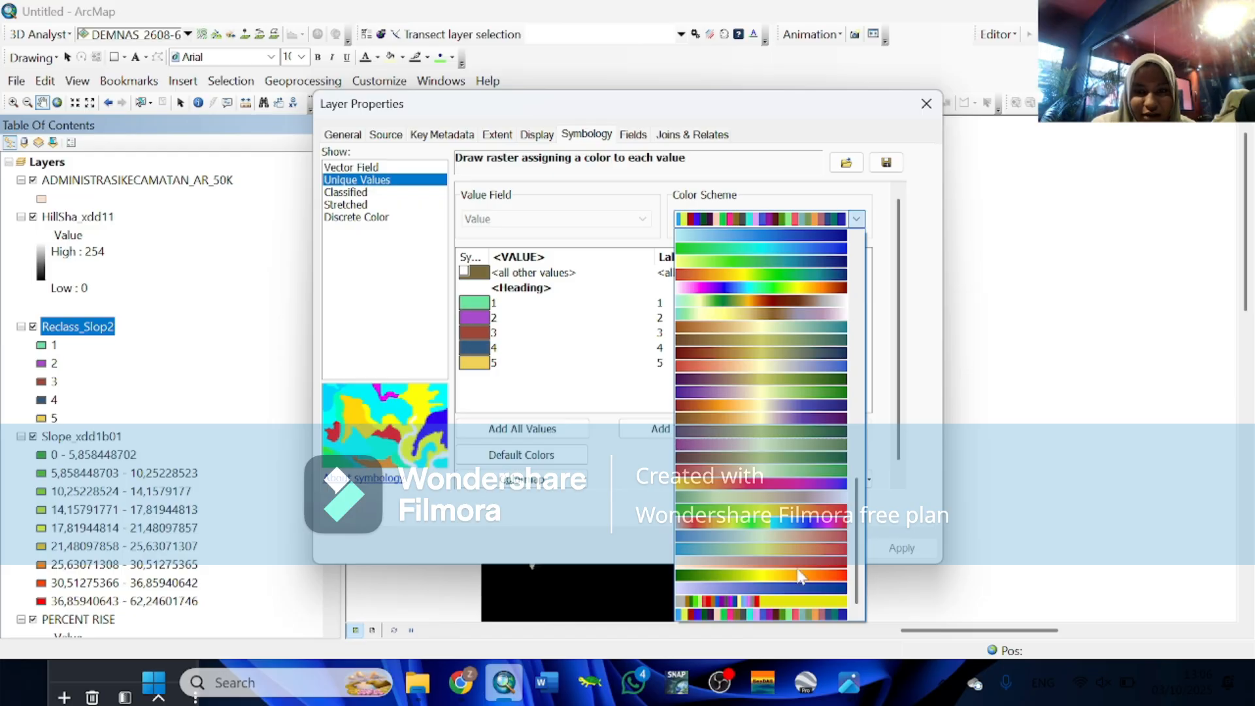
{"action": "left_click", "coordinate": [857, 613]}
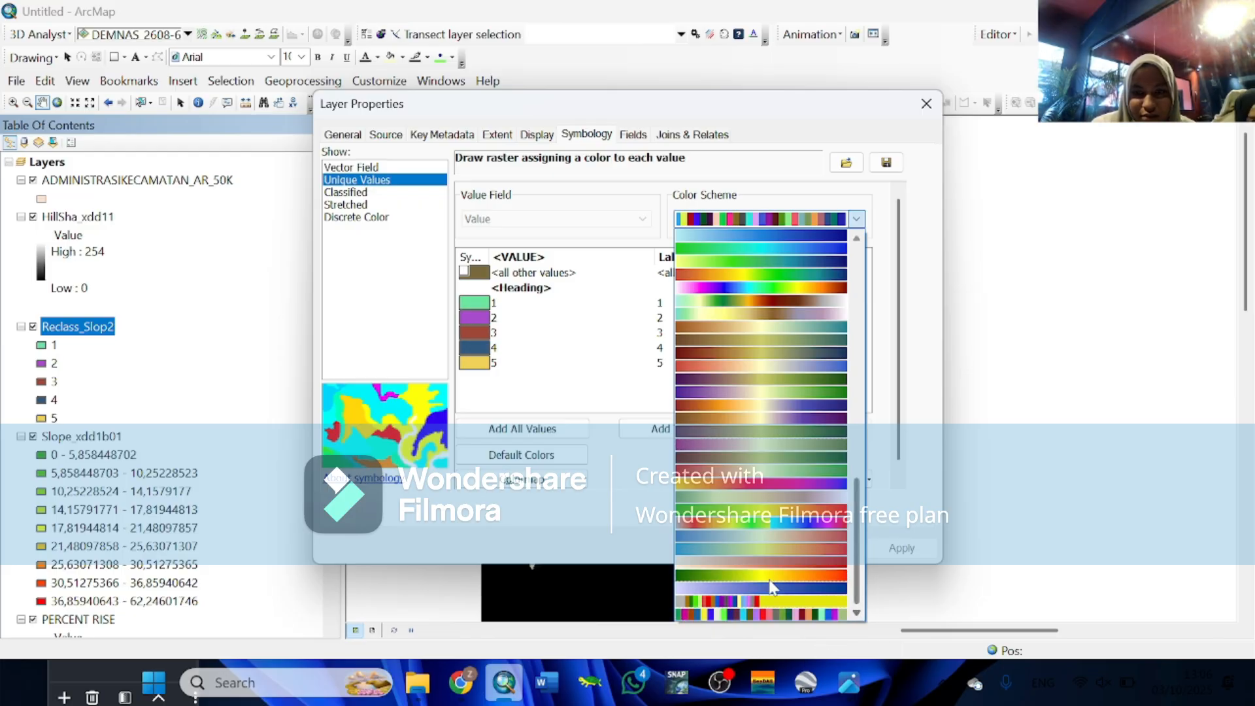
{"action": "left_click", "coordinate": [758, 574]}
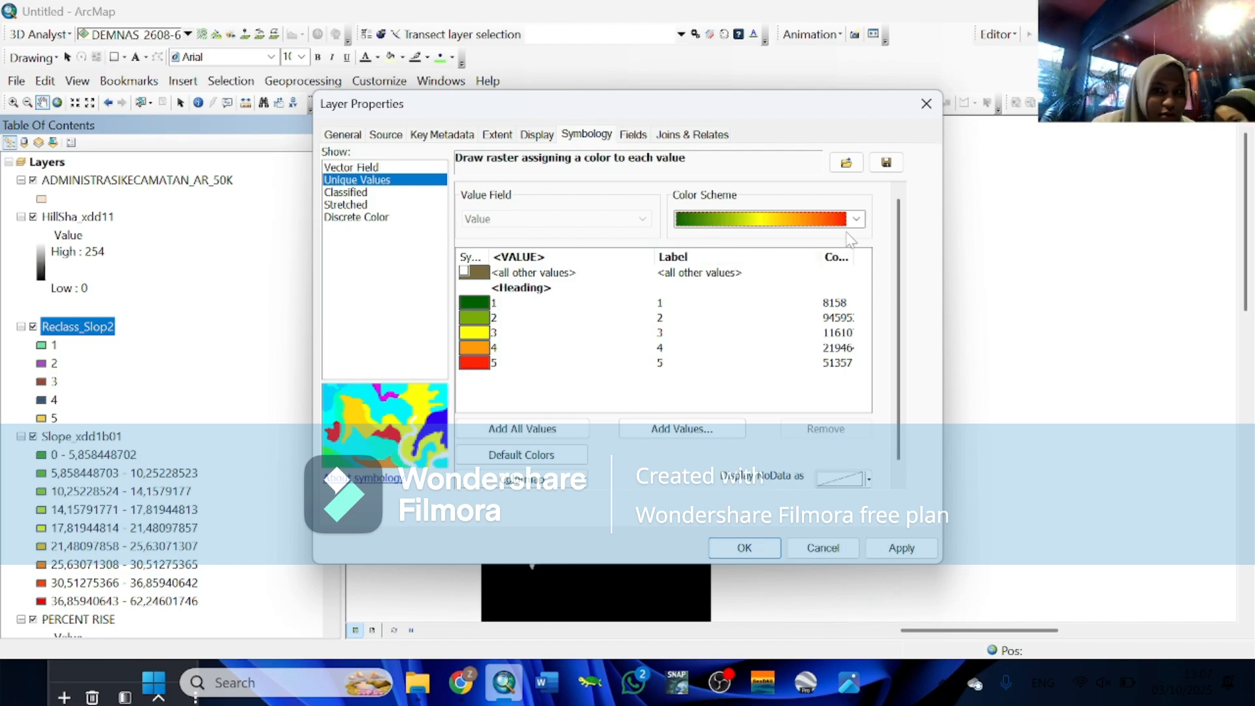
{"action": "left_click", "coordinate": [761, 551]}
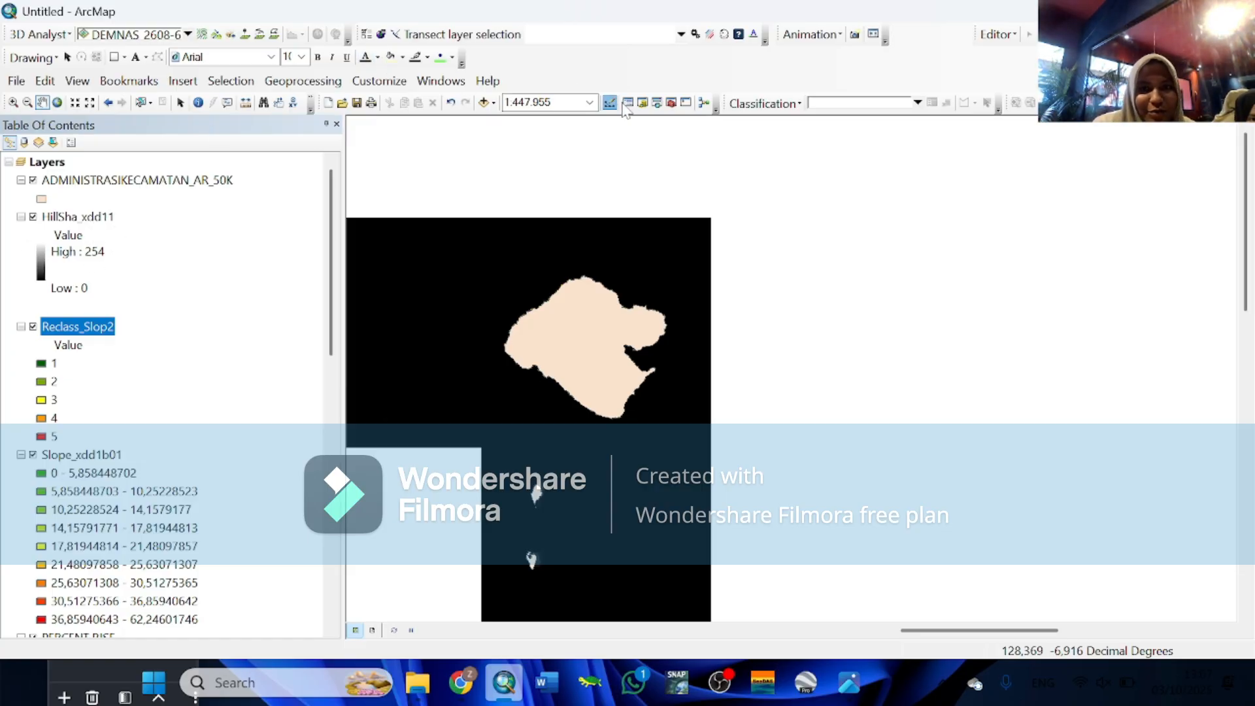
Start the Spatial Analyst Reclassify tool with HillSha_xdd11 as the input raster
{"action": "left_click", "coordinate": [674, 105]}
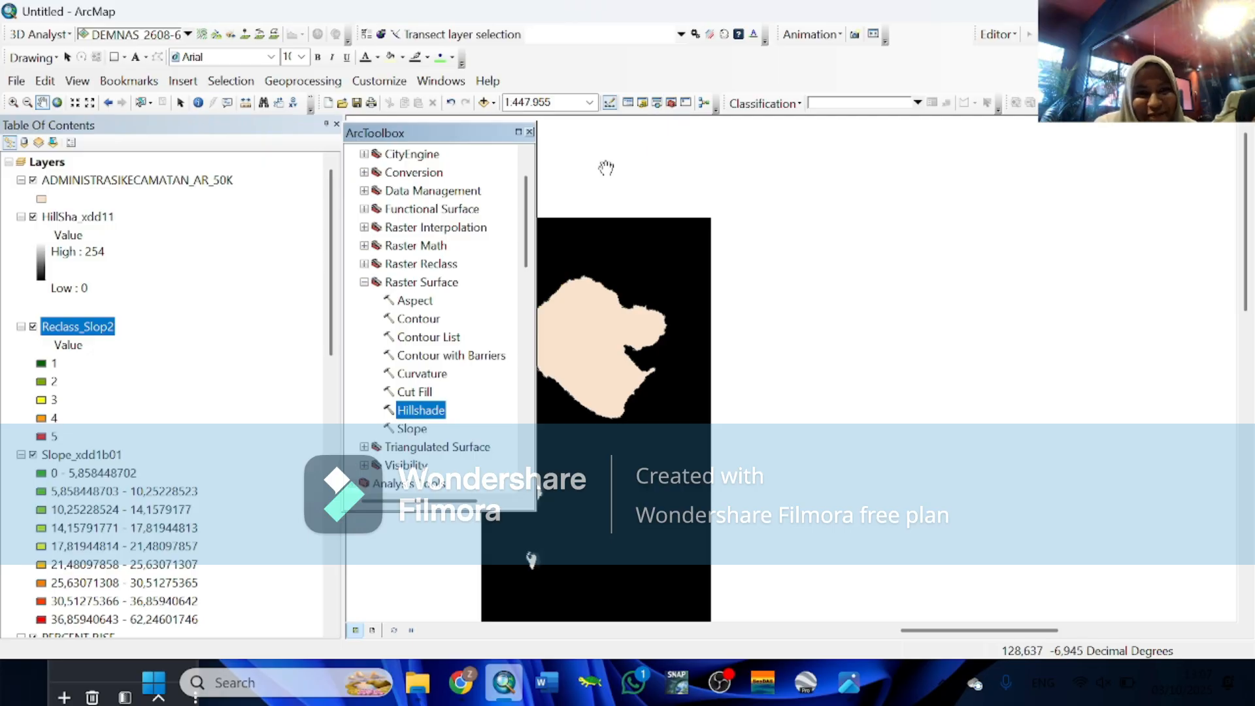
{"action": "left_click", "coordinate": [364, 282]}
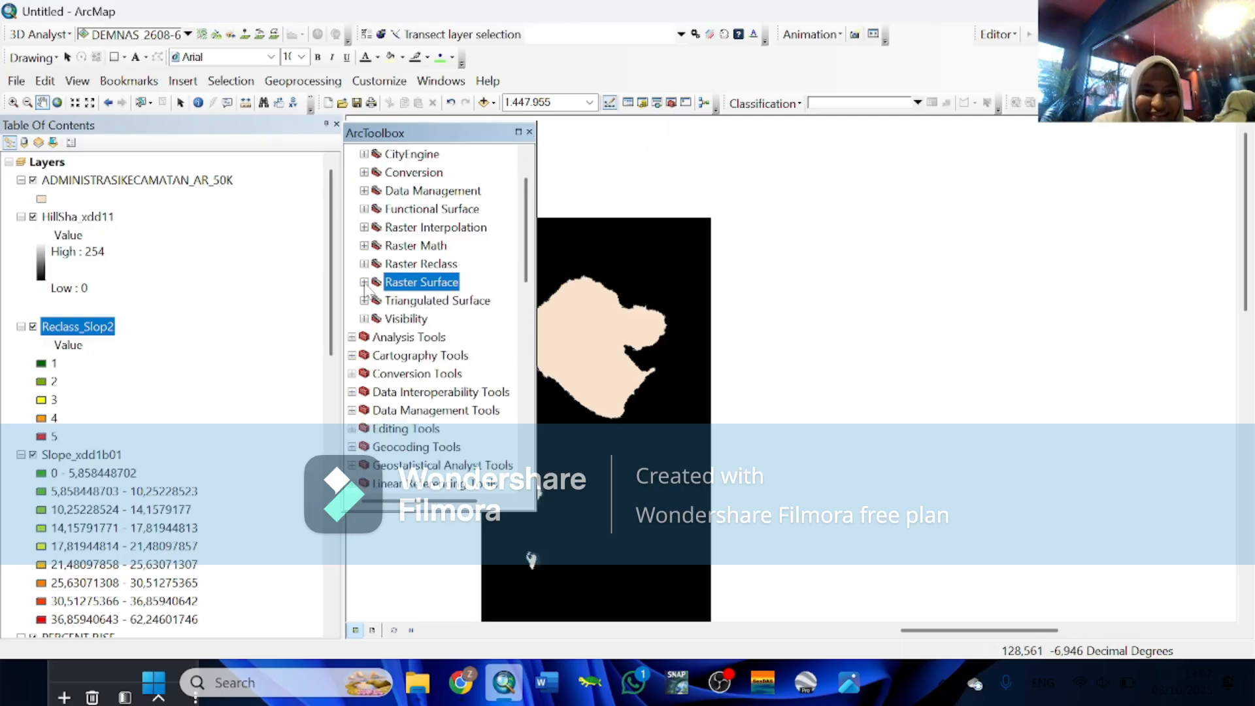
{"action": "scroll", "coordinate": [526, 196], "scroll_direction": "up", "scroll_amount": 3}
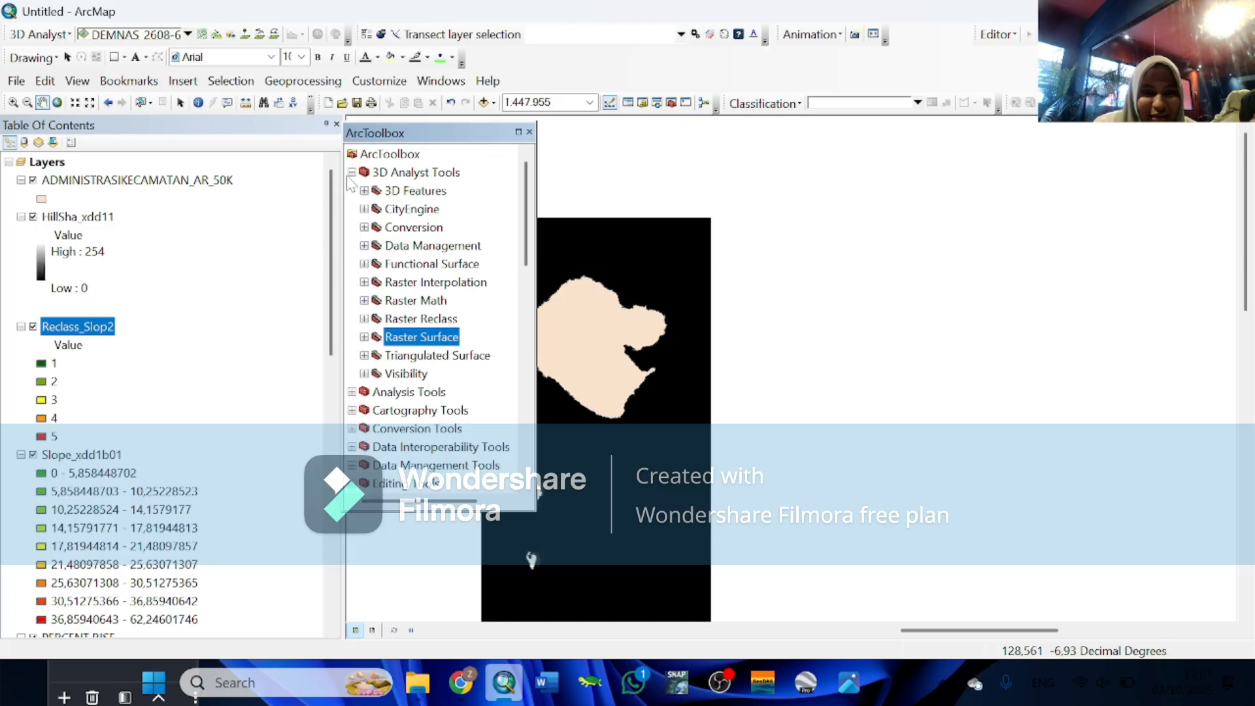
{"action": "left_click", "coordinate": [351, 173]}
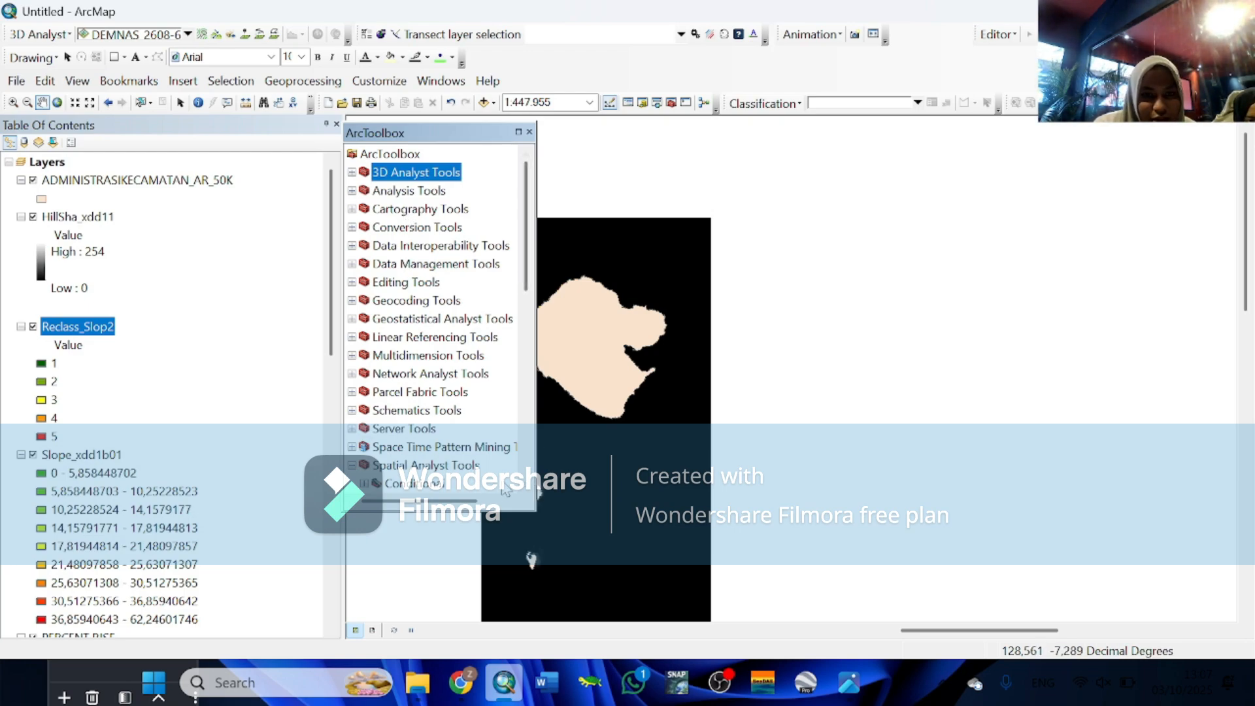
{"action": "scroll", "coordinate": [529, 494], "scroll_direction": "down", "scroll_amount": 1}
{"action": "scroll", "coordinate": [529, 493], "scroll_direction": "down", "scroll_amount": 6}
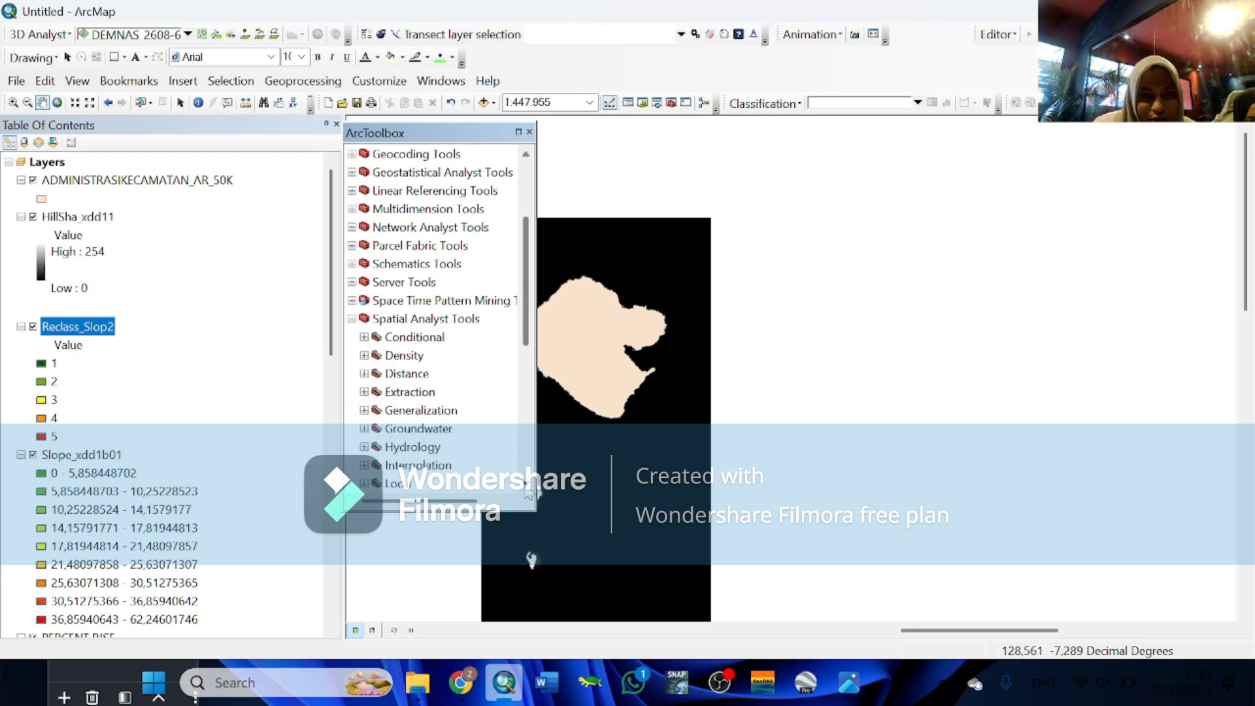
{"action": "scroll", "coordinate": [529, 494], "scroll_direction": "down", "scroll_amount": 1}
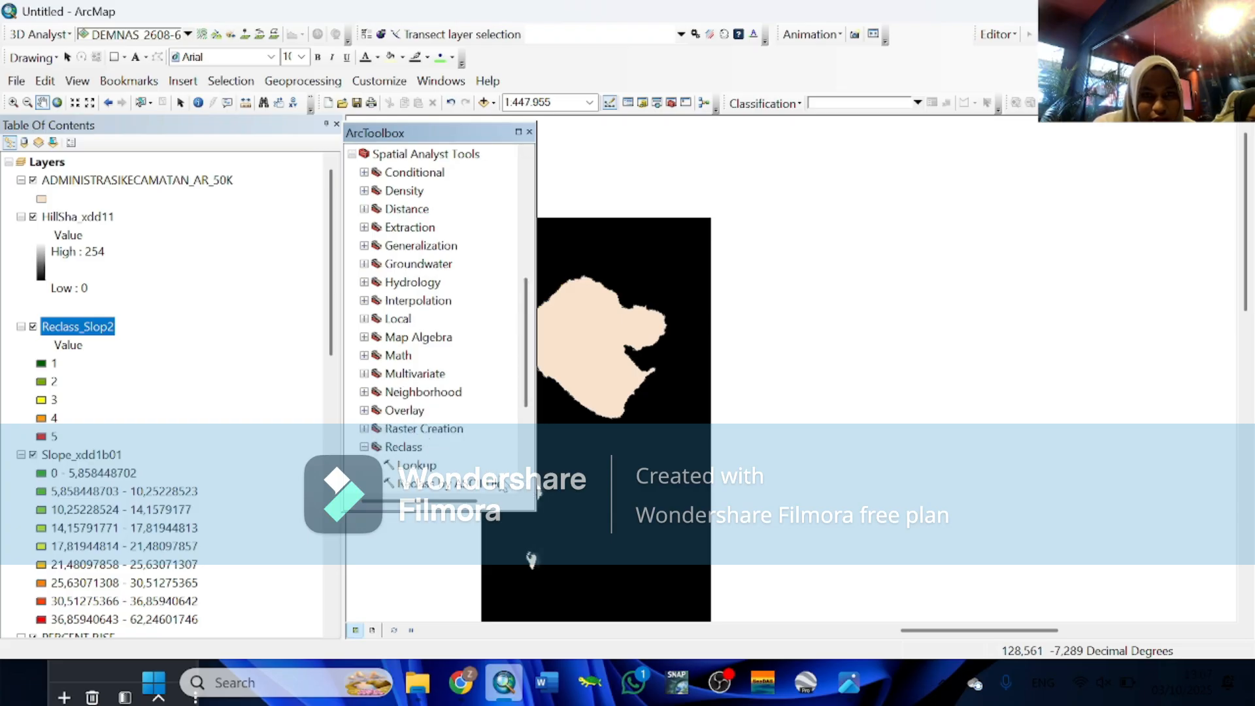
{"action": "scroll", "coordinate": [529, 494], "scroll_direction": "down", "scroll_amount": 2}
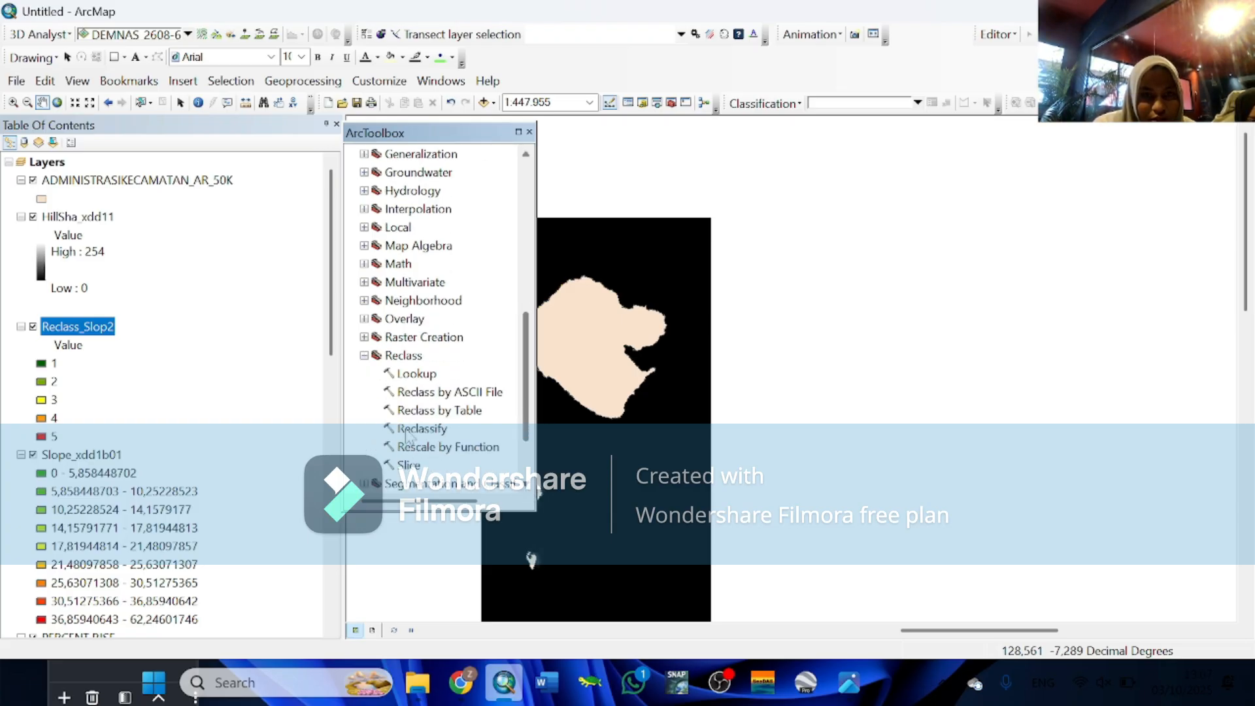
{"action": "double_click", "coordinate": [407, 429]}
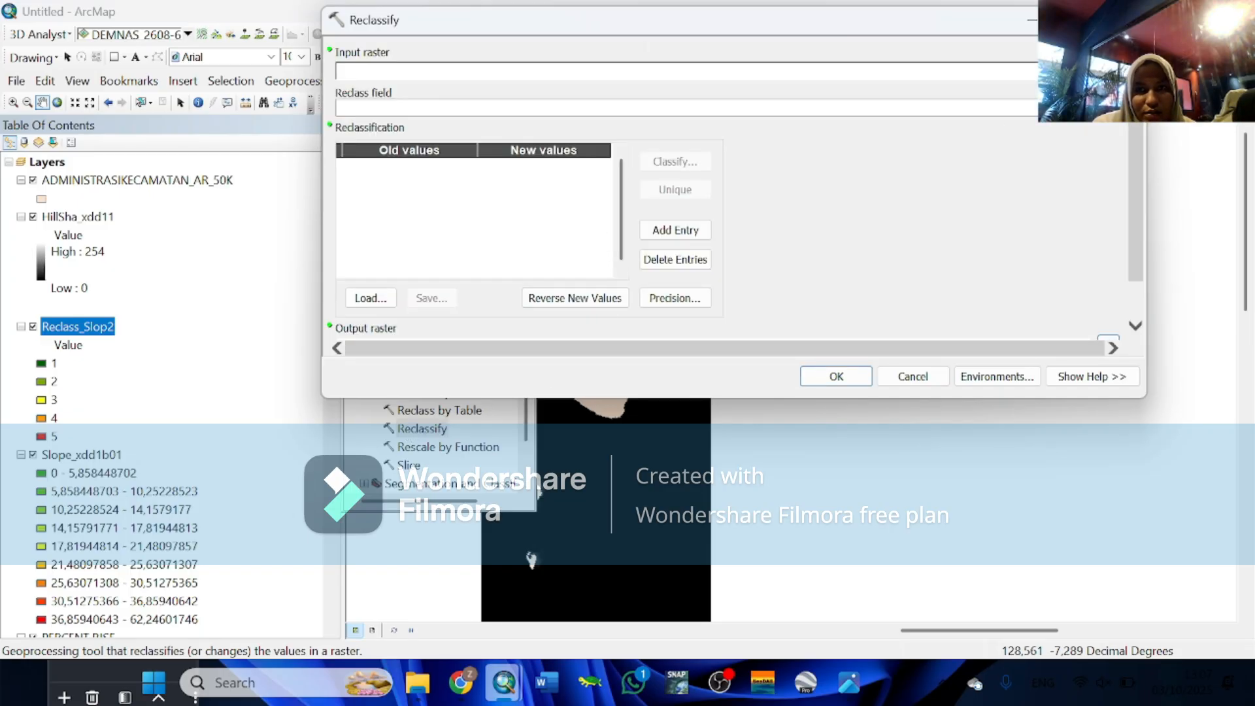
{"action": "left_click", "coordinate": [1082, 71]}
{"action": "left_click", "coordinate": [422, 90]}
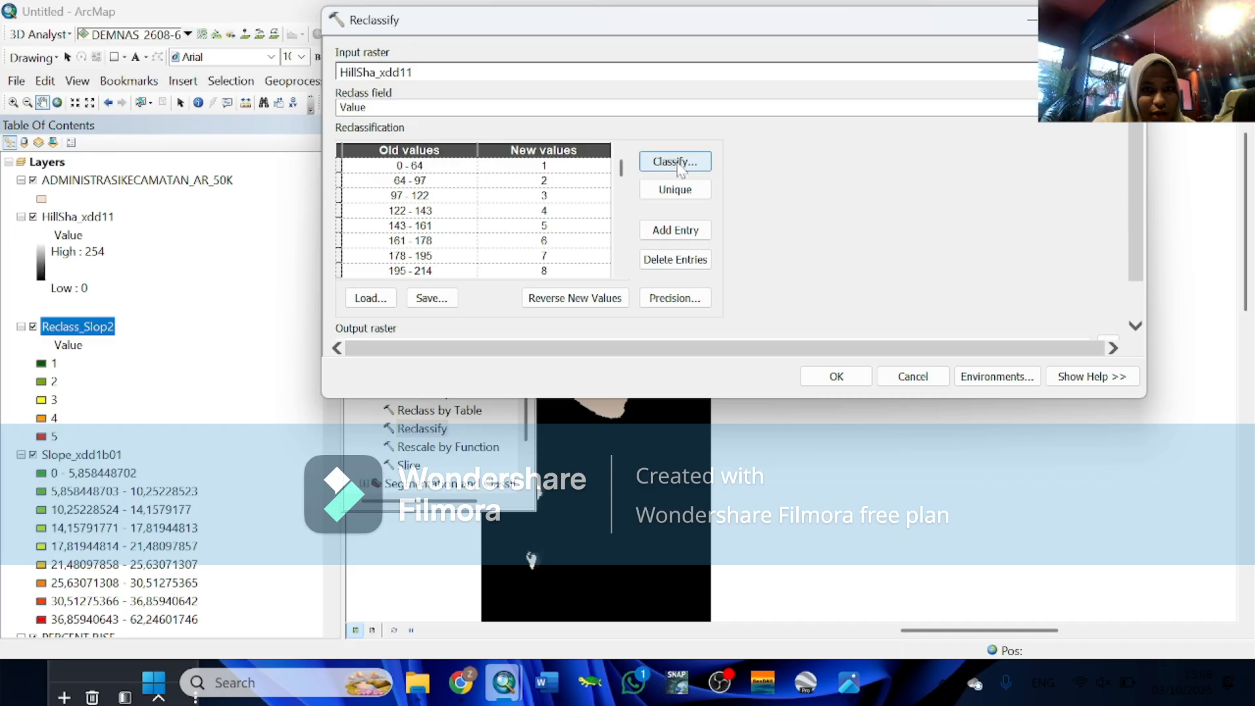
{"action": "left_click", "coordinate": [680, 167]}
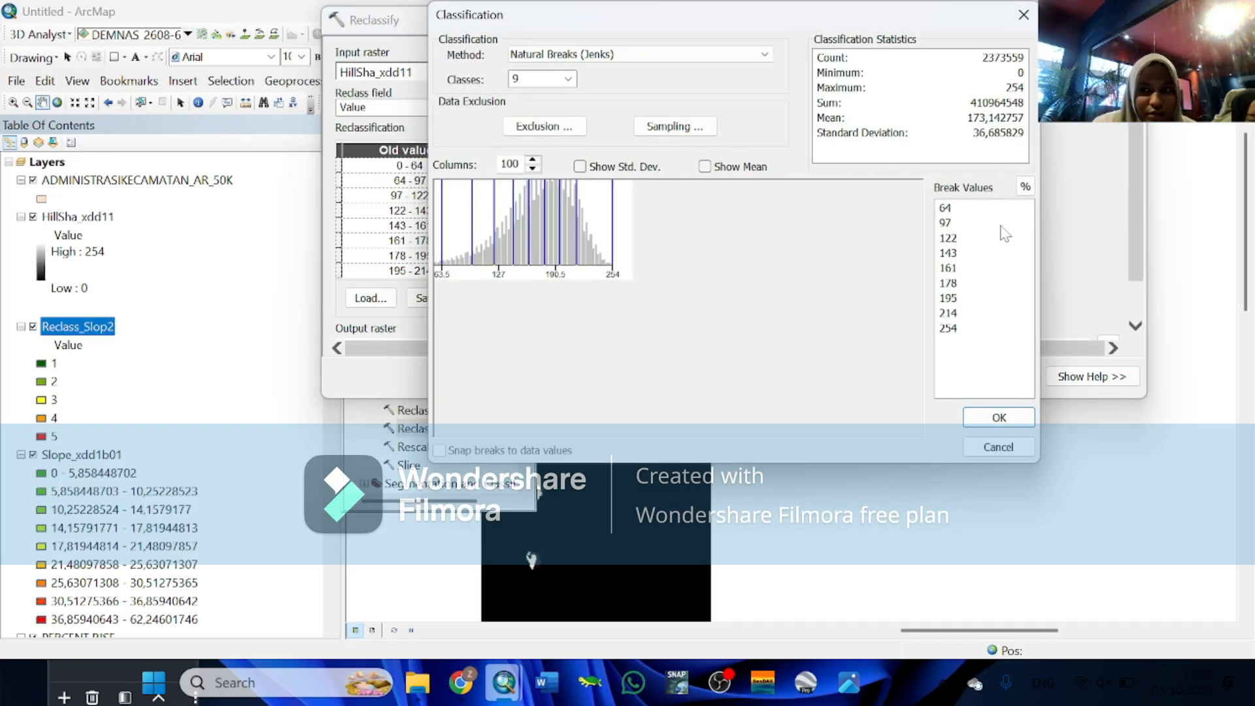
{"action": "left_click", "coordinate": [962, 208]}
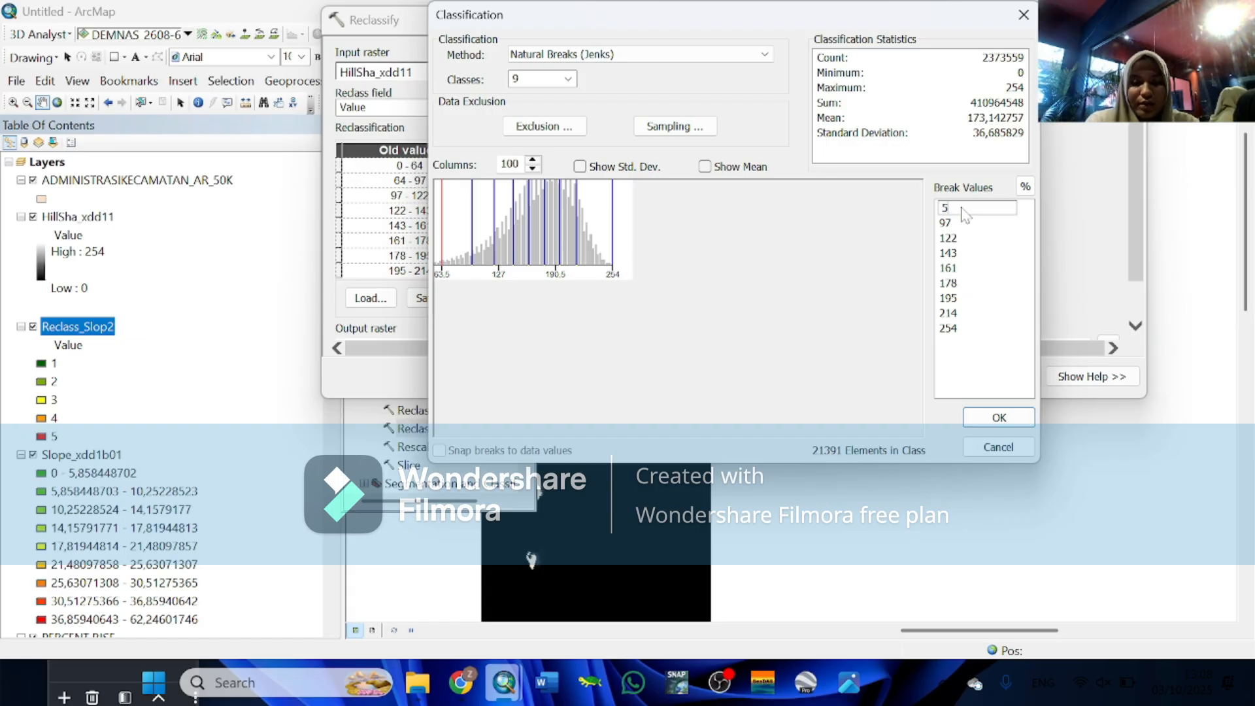
{"action": "left_click", "coordinate": [564, 76]}
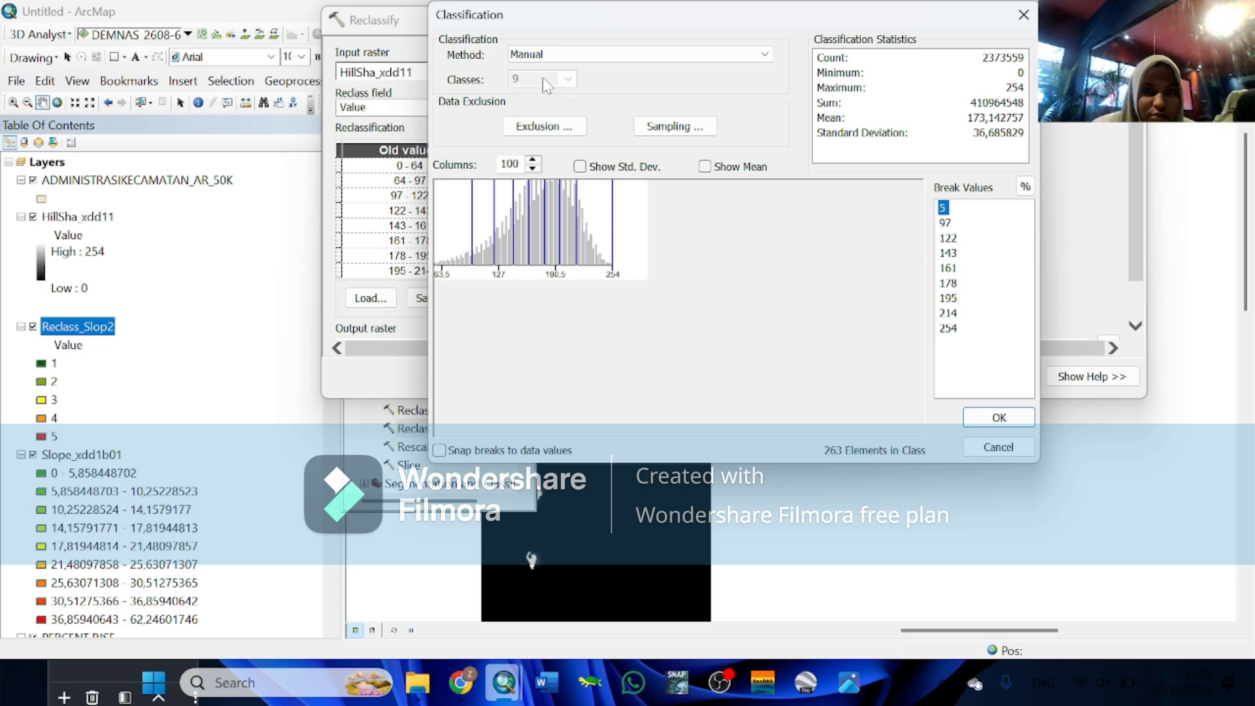
{"action": "left_click", "coordinate": [995, 449]}
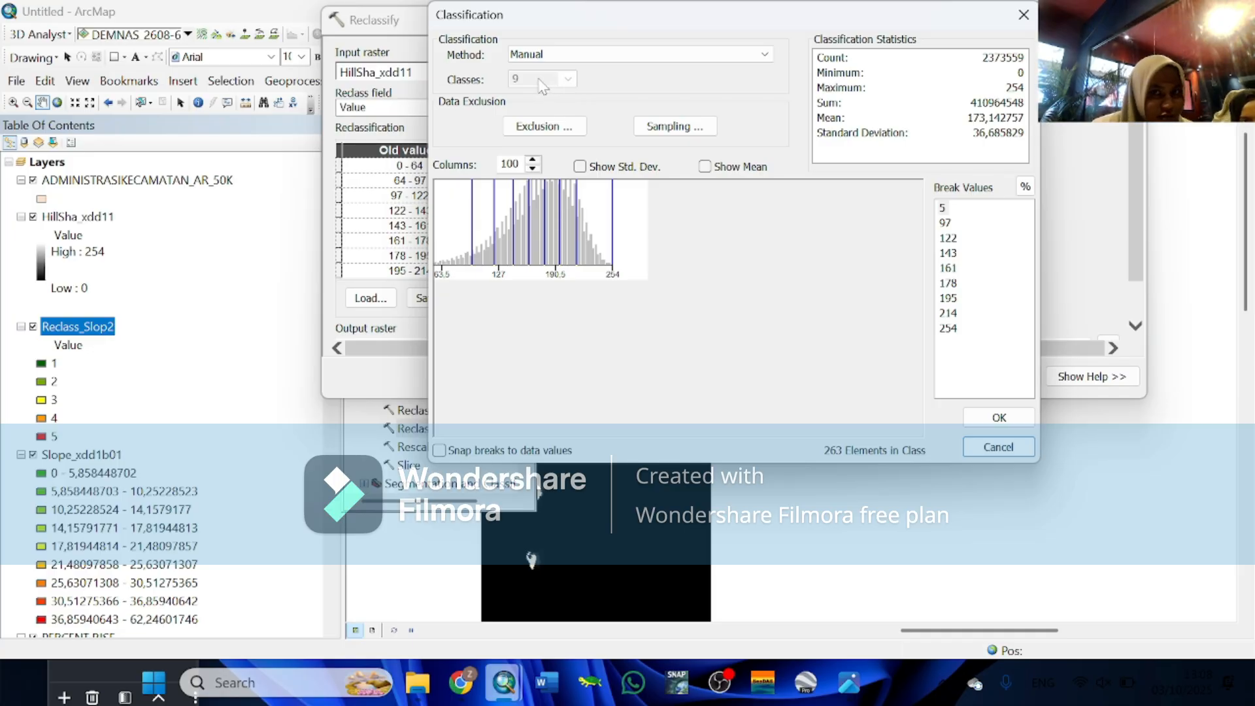
{"action": "left_click", "coordinate": [980, 445]}
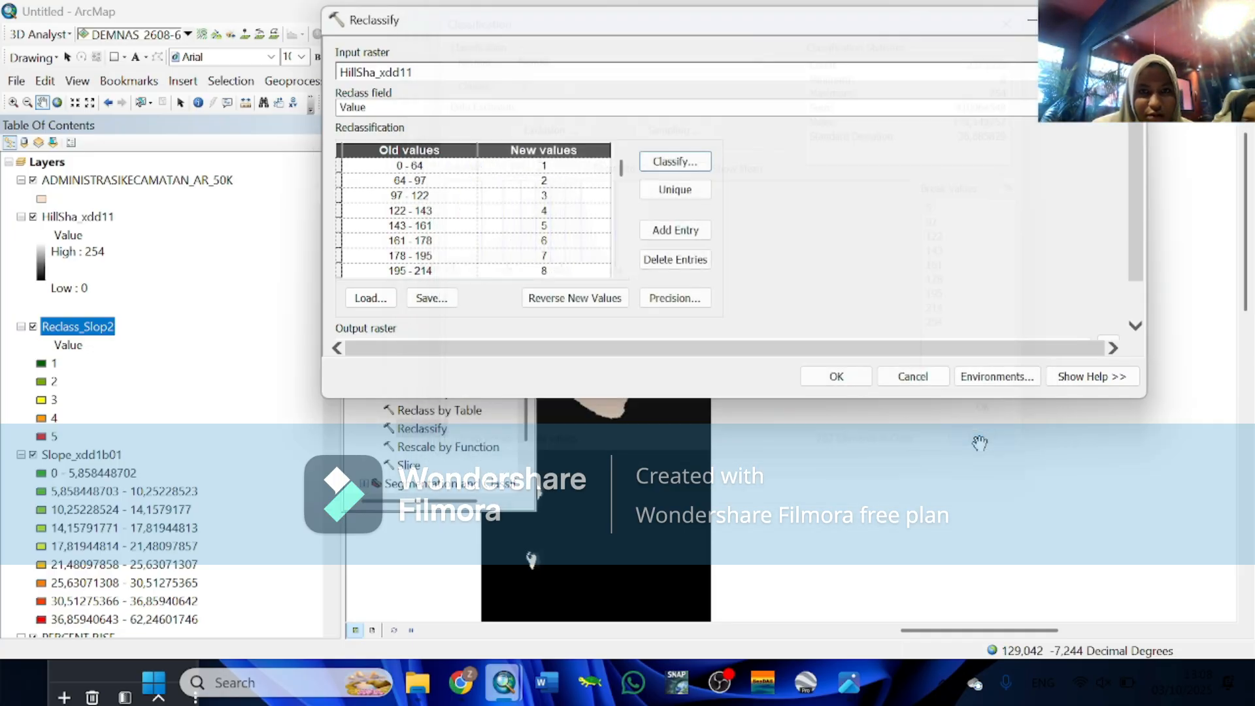
Open the classification settings for HillSha_xdd11 and set the number of classes to 5
{"action": "left_click", "coordinate": [662, 164]}
{"action": "left_click", "coordinate": [566, 80]}
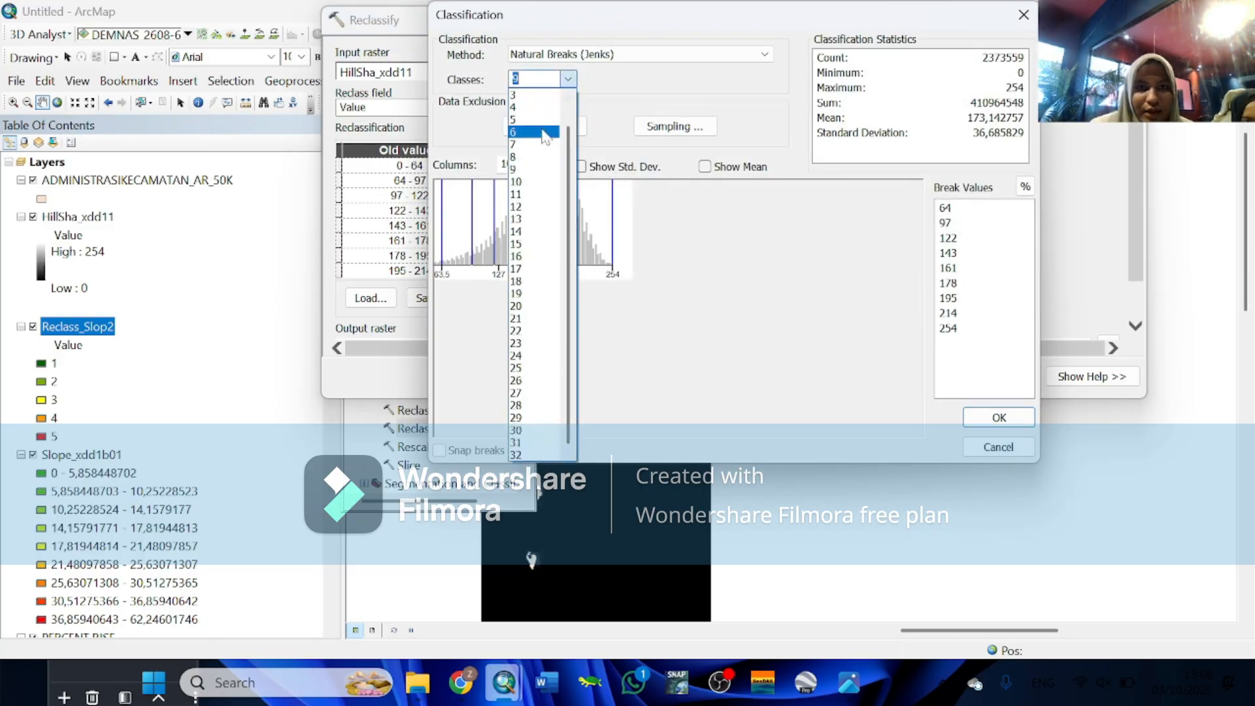
{"action": "left_click", "coordinate": [536, 120]}
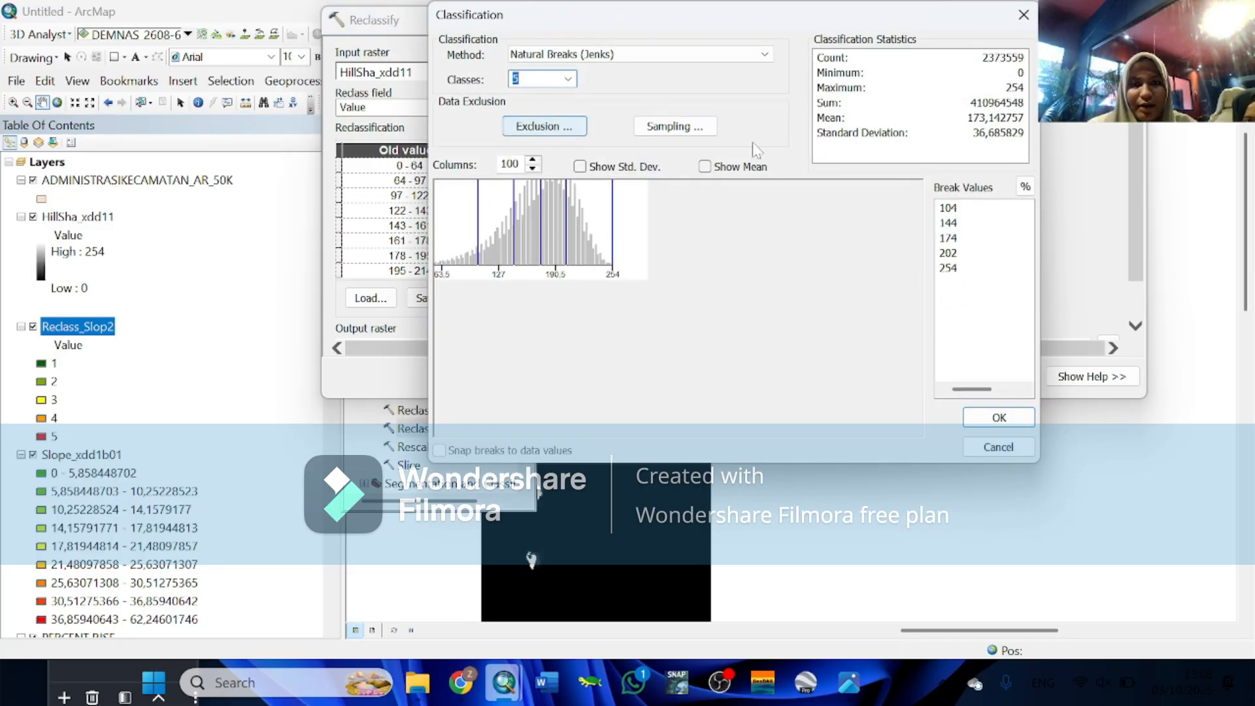
Set the first three hillshade break values to 5, 10 and 25
{"action": "left_click", "coordinate": [964, 211]}
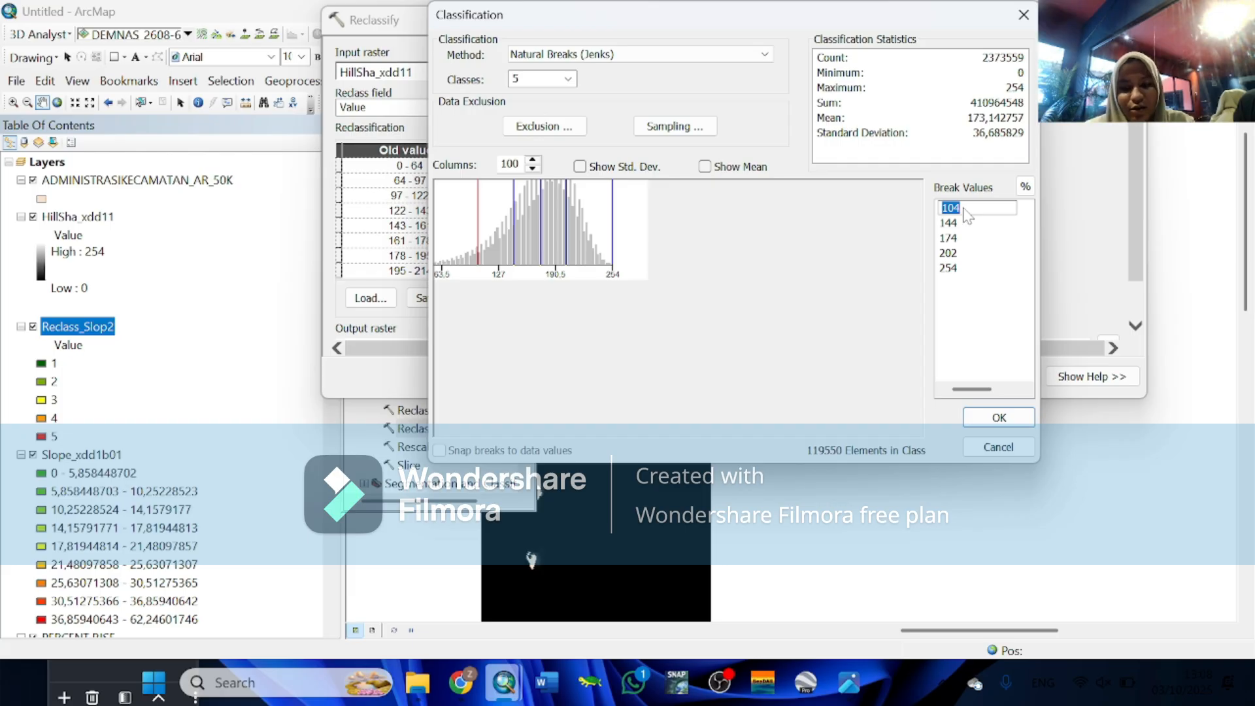
{"action": "type", "text": "5"}
{"action": "key", "text": "Return"}
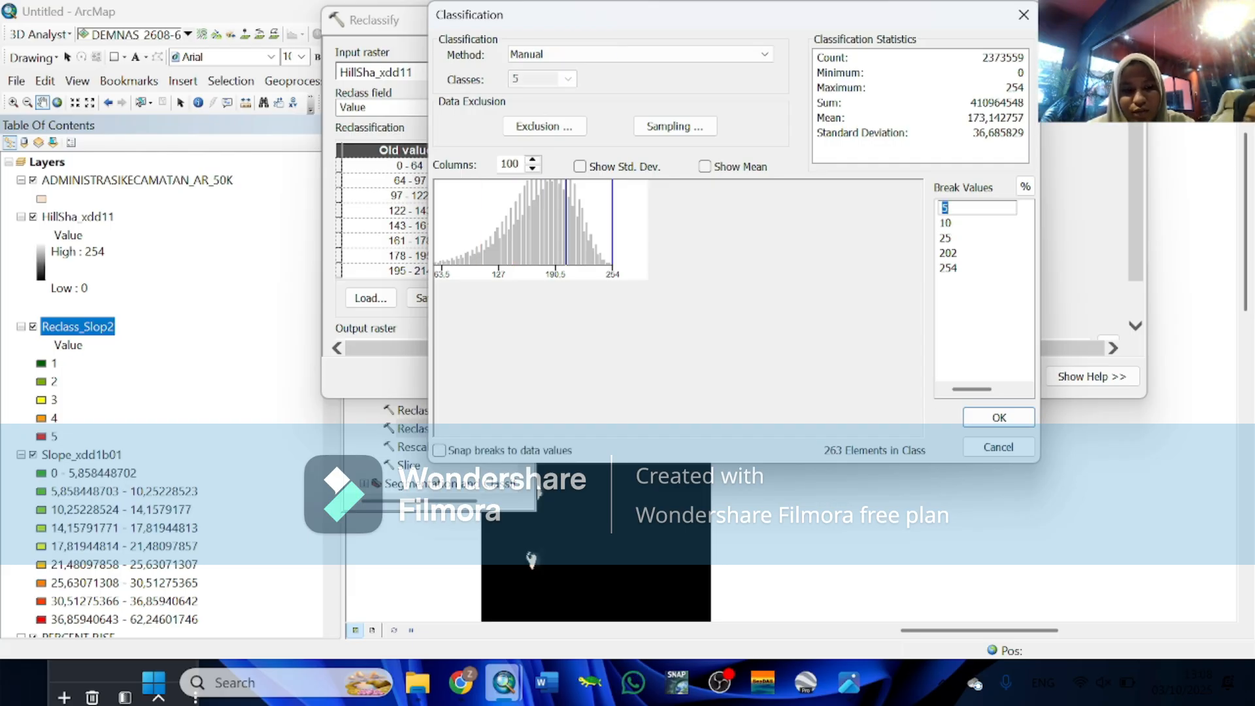
Set the first four hillshade break values to 10, 25, 50 and 100 and accept the classification
{"action": "type", "text": "0"}
{"action": "key", "text": "Return"}
{"action": "type", "text": "2"}
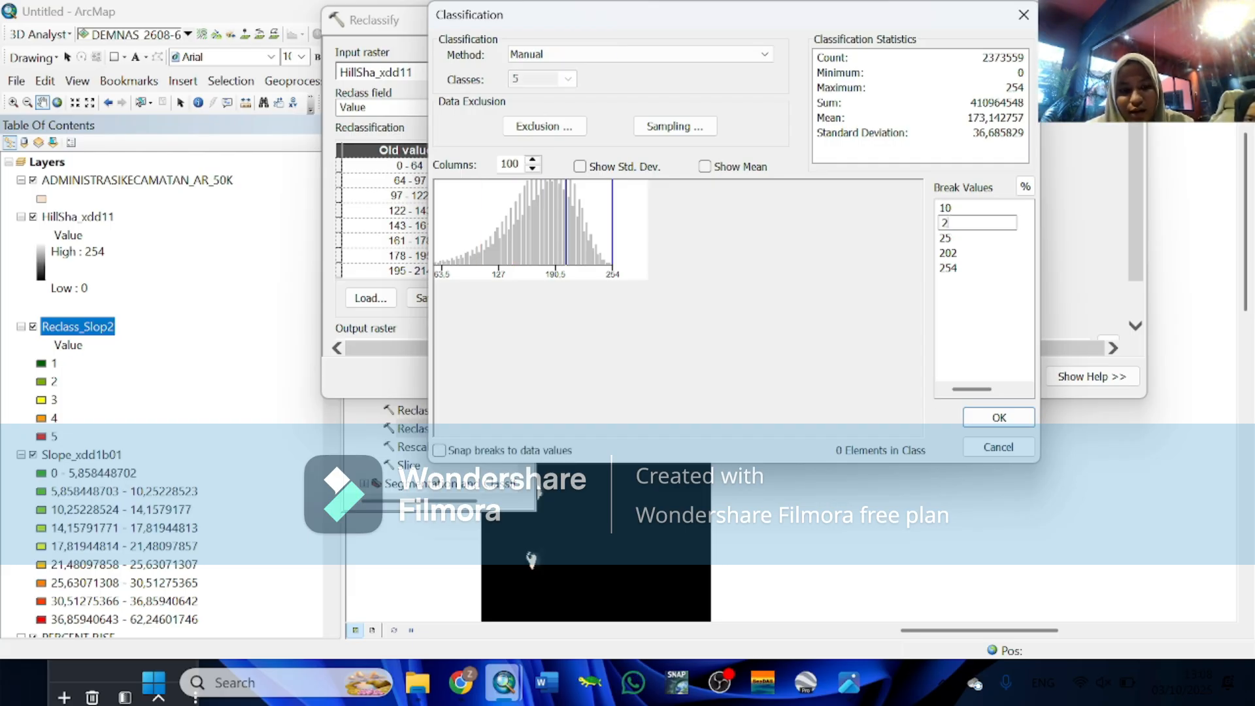
{"action": "type", "text": "5"}
{"action": "key", "text": "Return"}
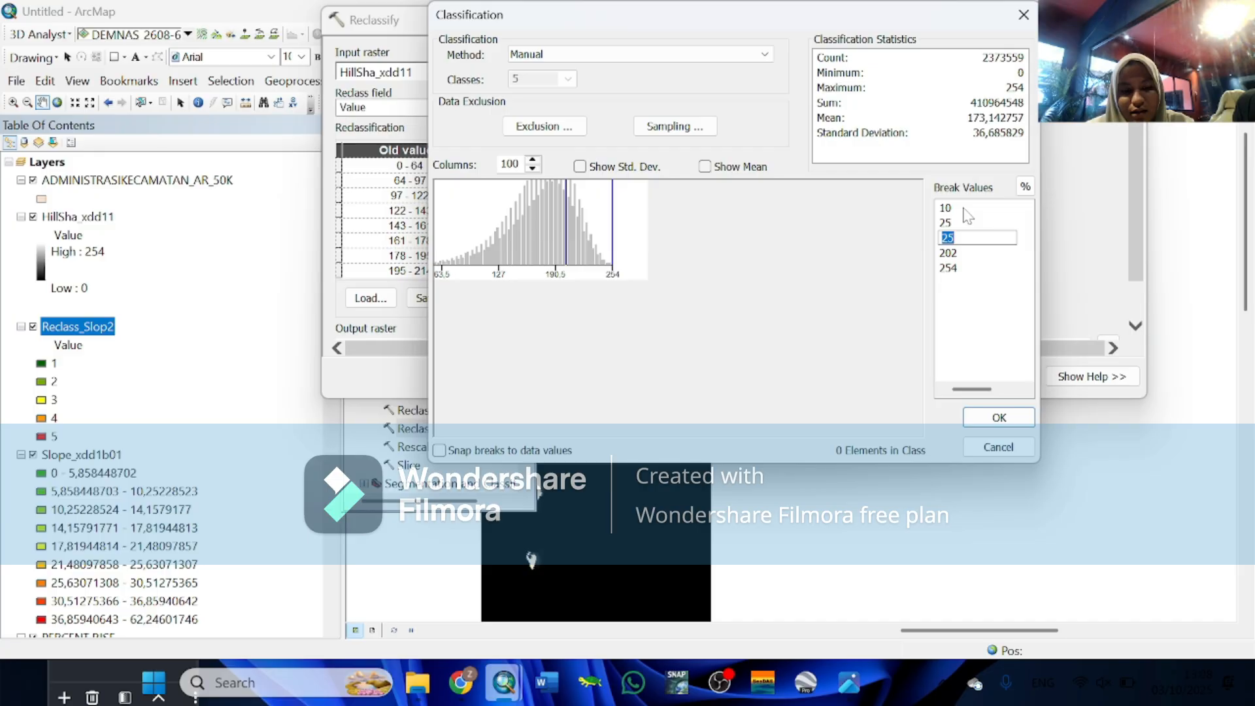
{"action": "type", "text": "5"}
{"action": "key", "text": "Return"}
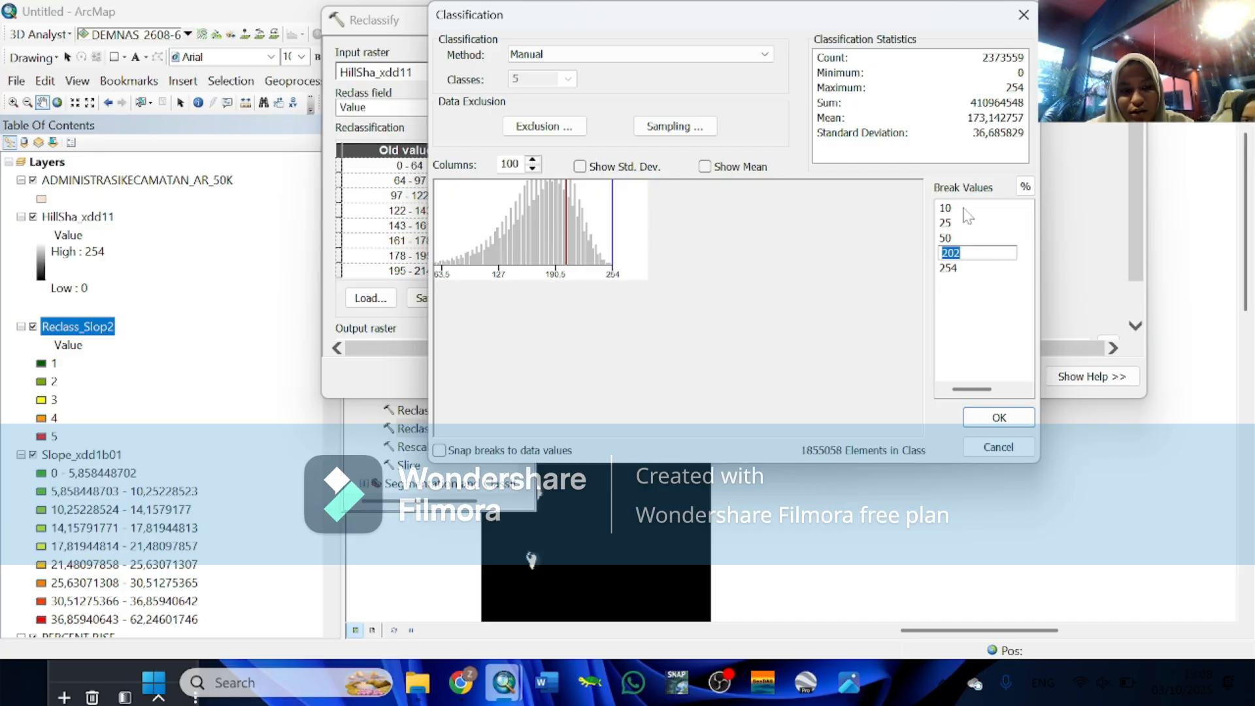
{"action": "type", "text": "100"}
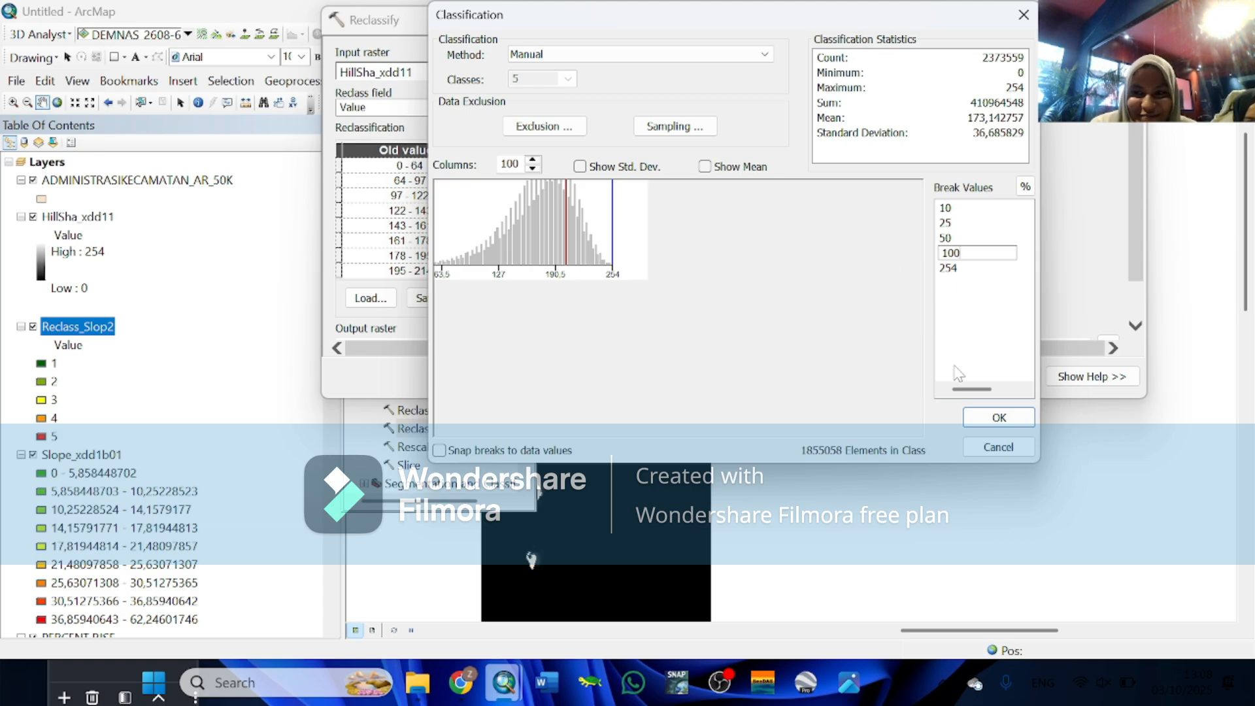
{"action": "left_click", "coordinate": [994, 424]}
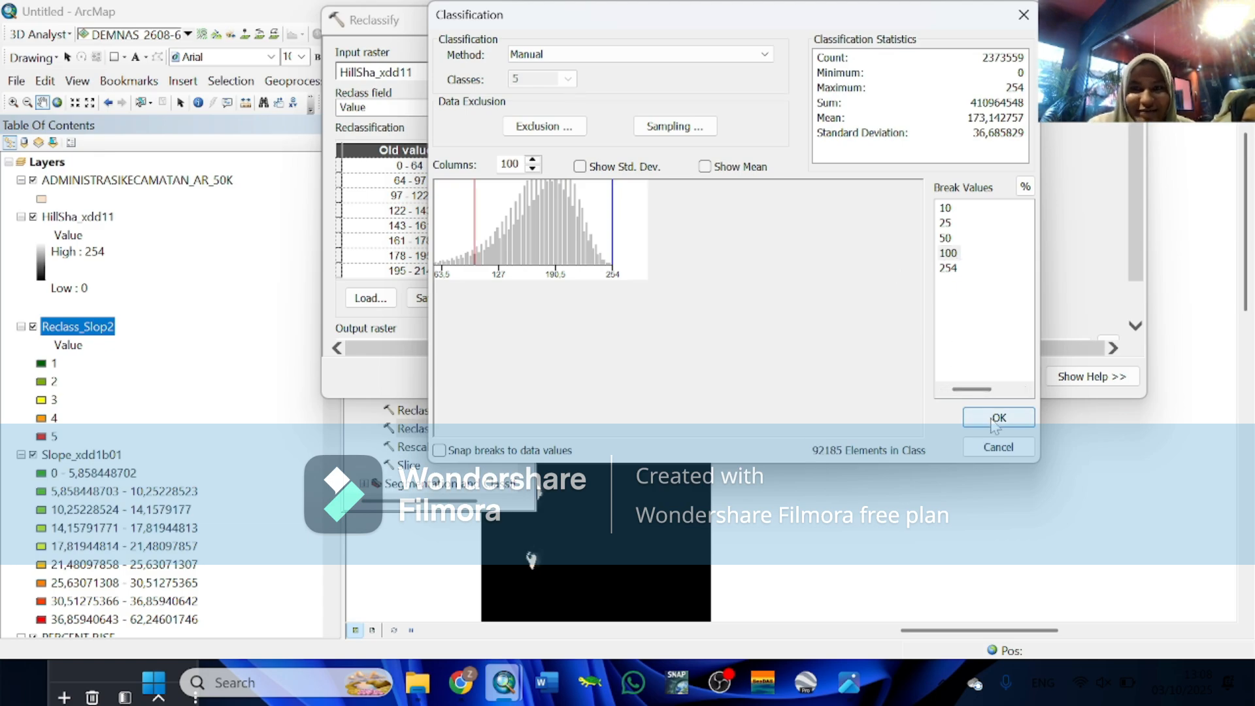
{"action": "left_click", "coordinate": [994, 422]}
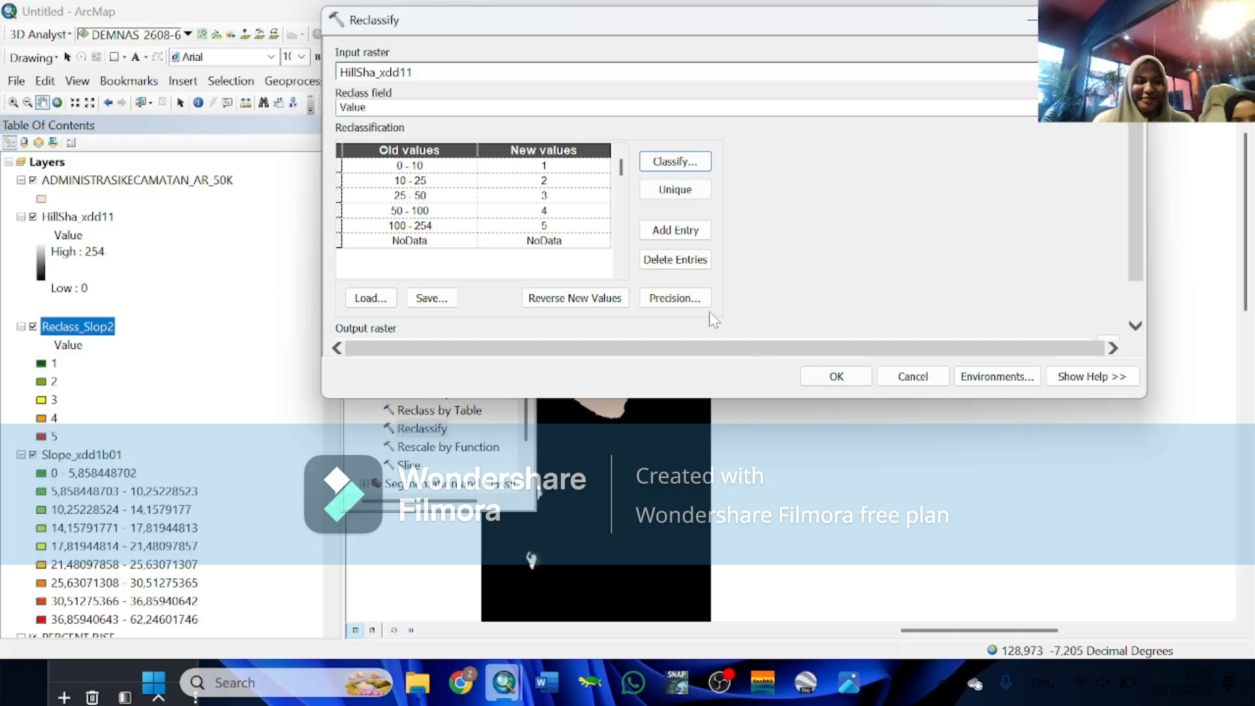
Reverse the new values of the five hillshade classes and run the reclassification
{"action": "left_click", "coordinate": [561, 304]}
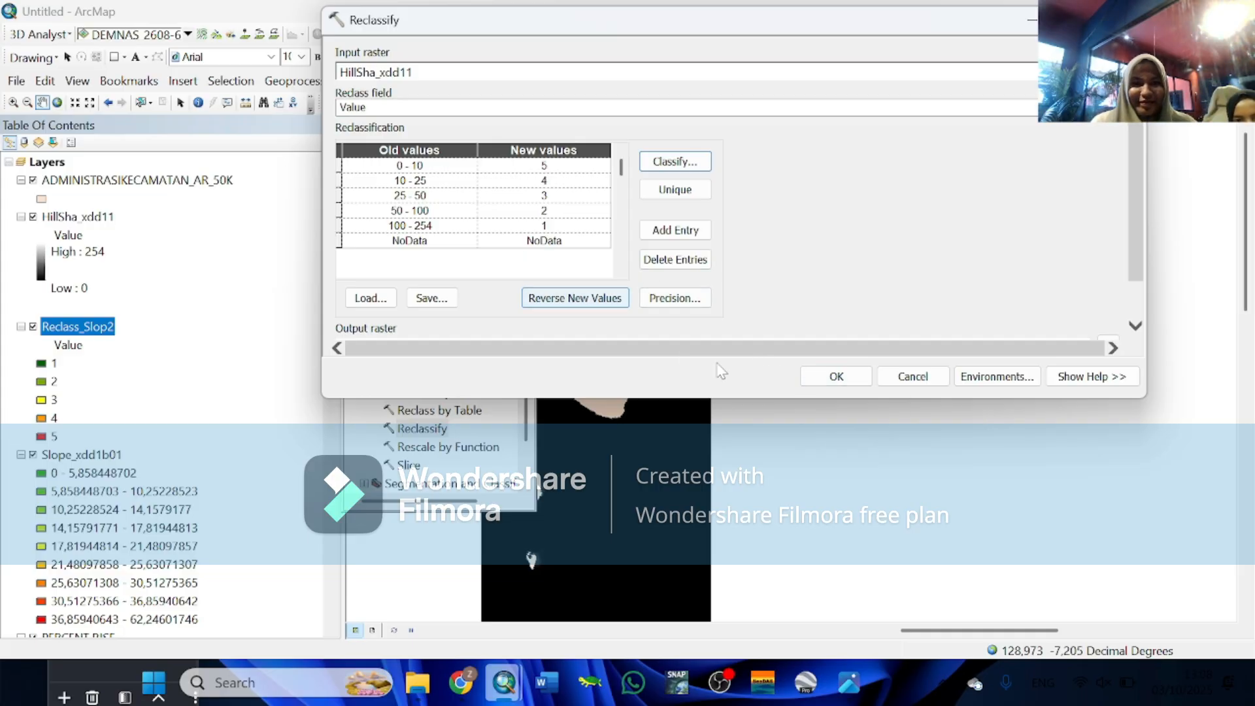
{"action": "left_click", "coordinate": [838, 377]}
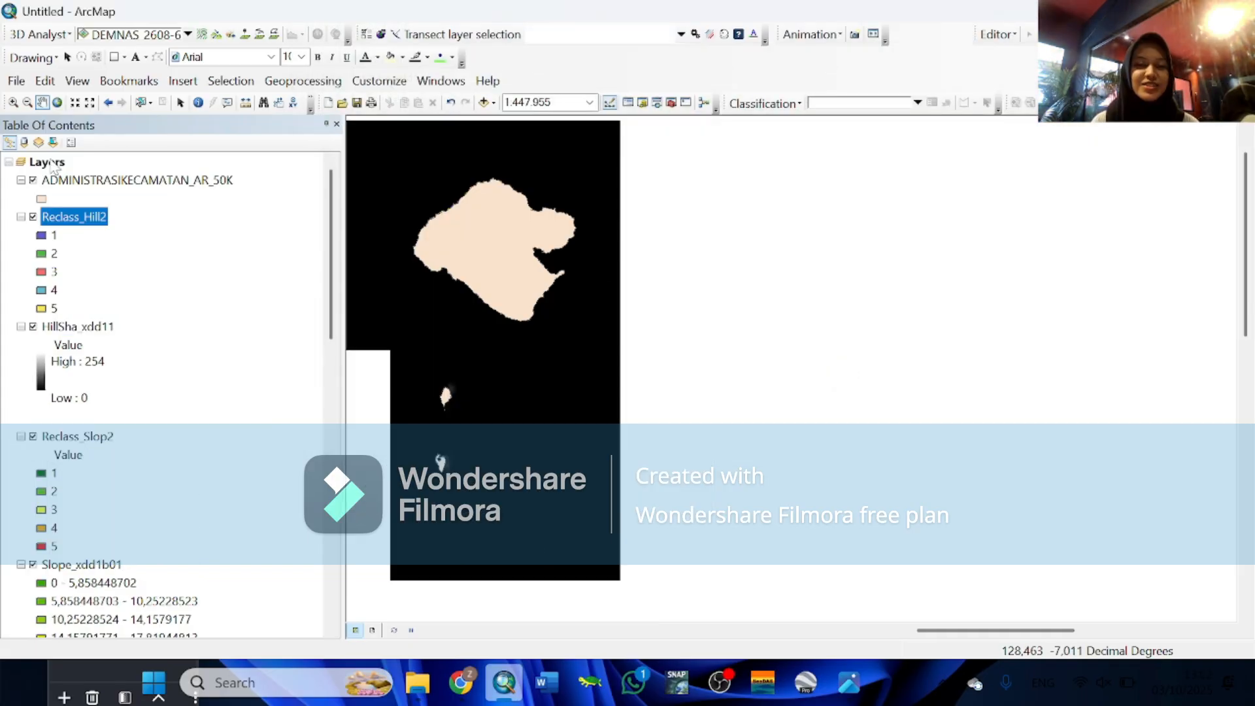
Add the coastline shapefile GARISRPANTAI_LN_50K.shp from the KAB. MALUKU BARAT DAYA folder to the map
{"action": "right_click", "coordinate": [39, 163]}
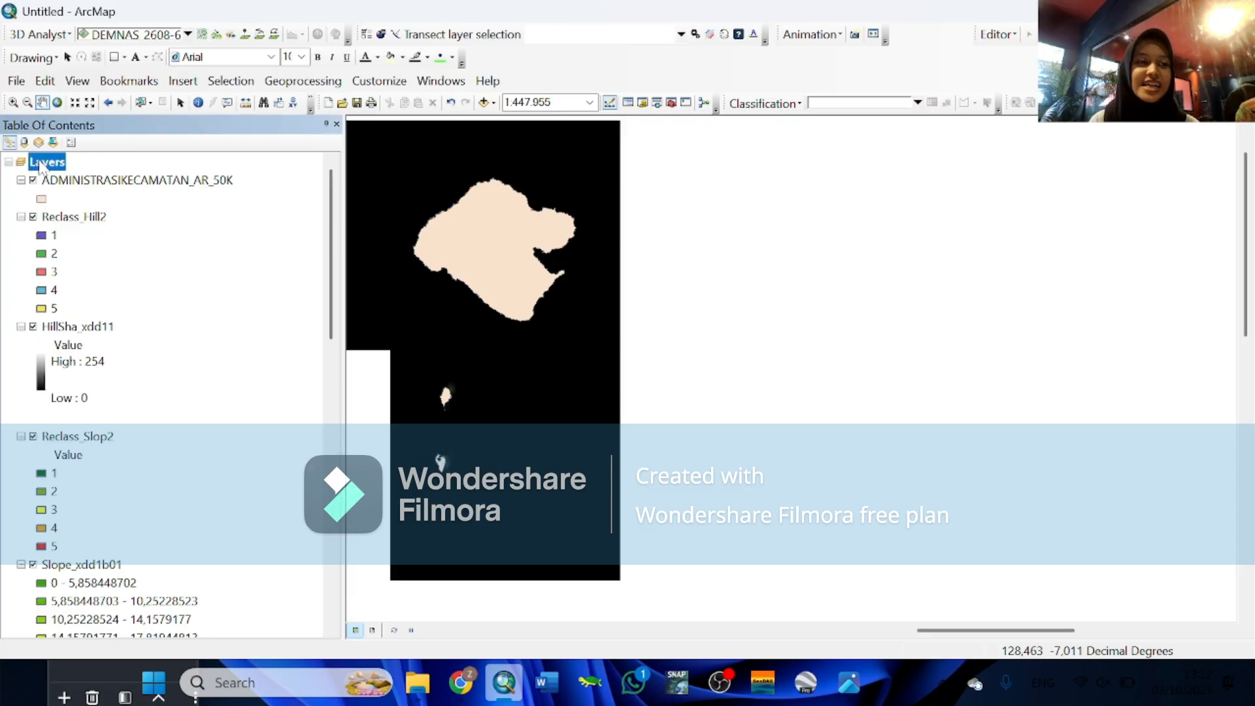
{"action": "left_click", "coordinate": [59, 172]}
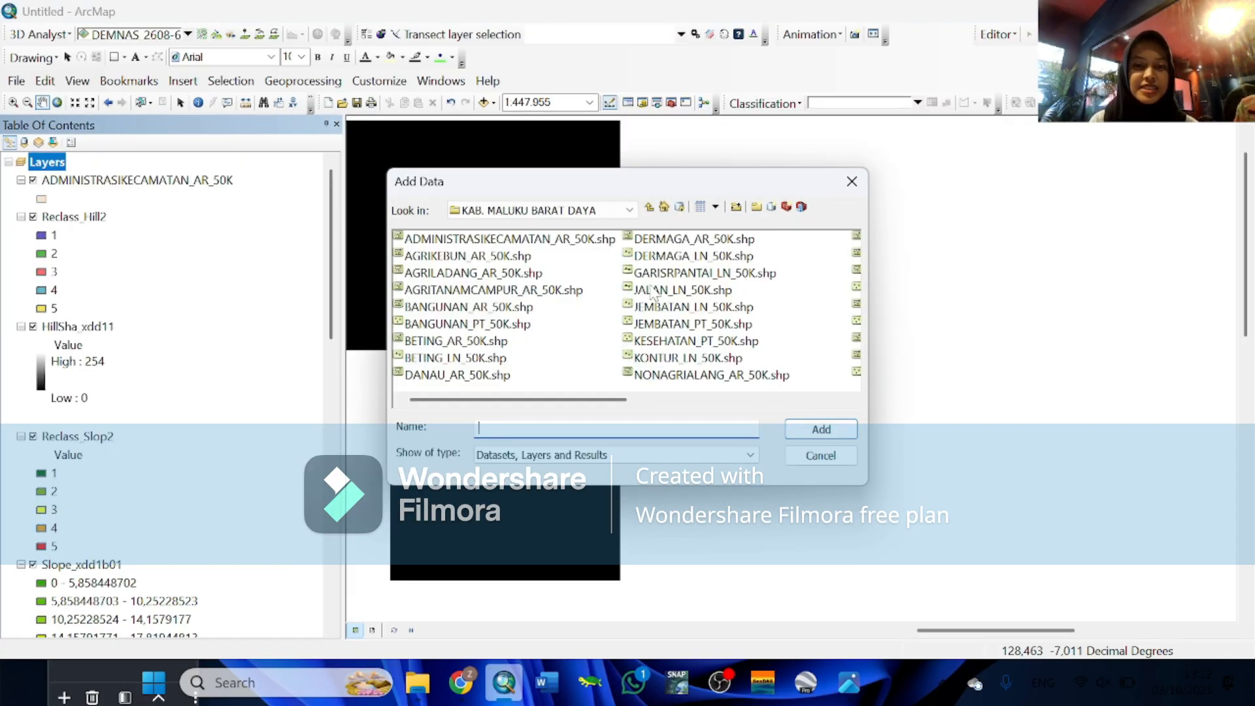
{"action": "scroll", "coordinate": [755, 359], "scroll_direction": "right", "scroll_amount": 3}
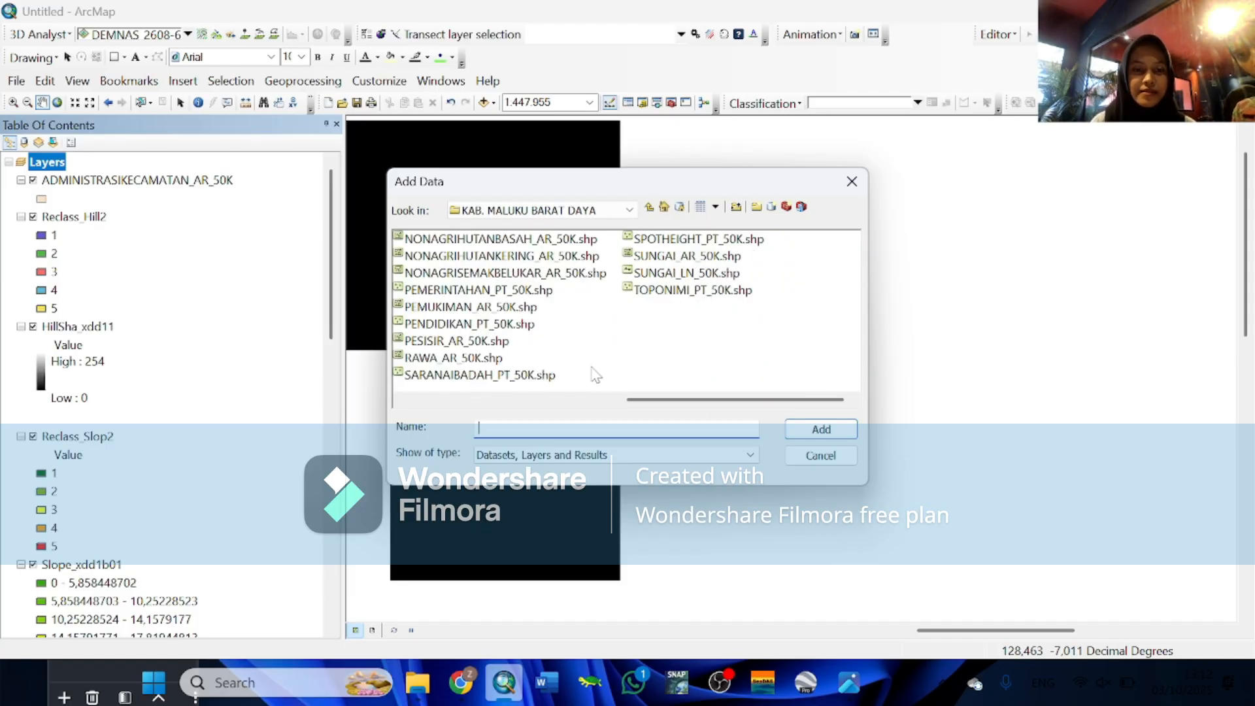
{"action": "scroll", "coordinate": [542, 343], "scroll_direction": "left", "scroll_amount": 3}
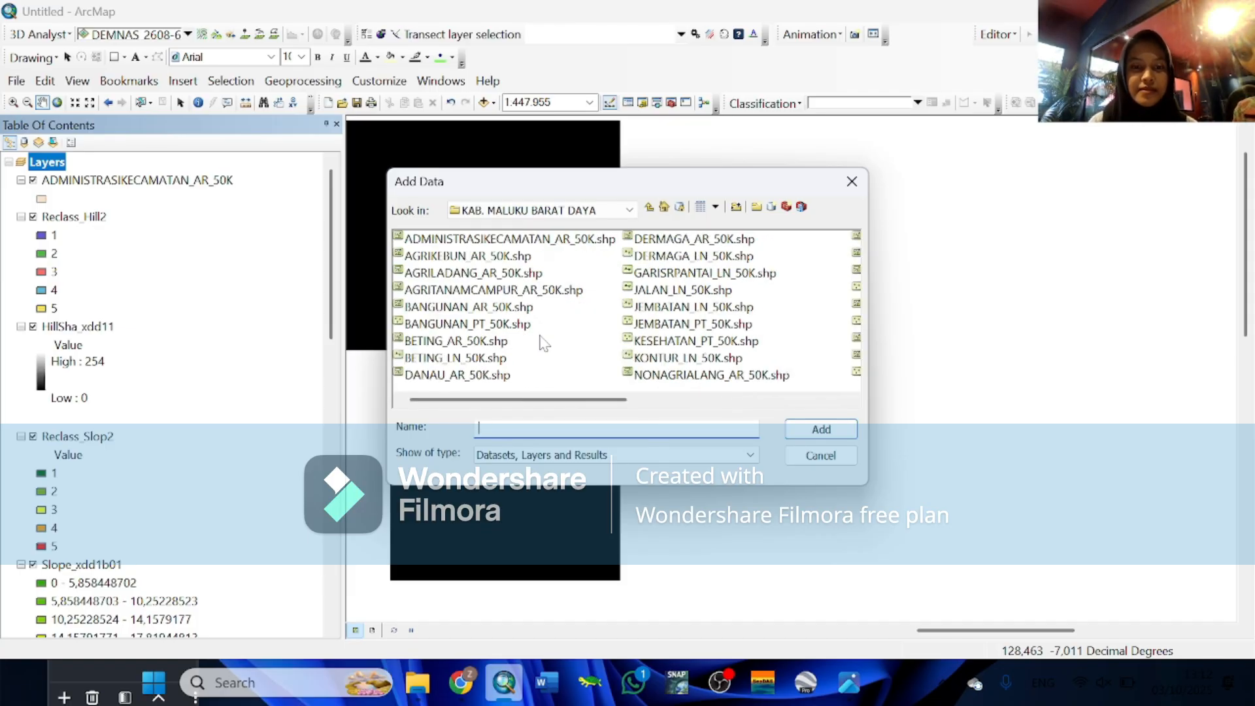
{"action": "left_click", "coordinate": [660, 274]}
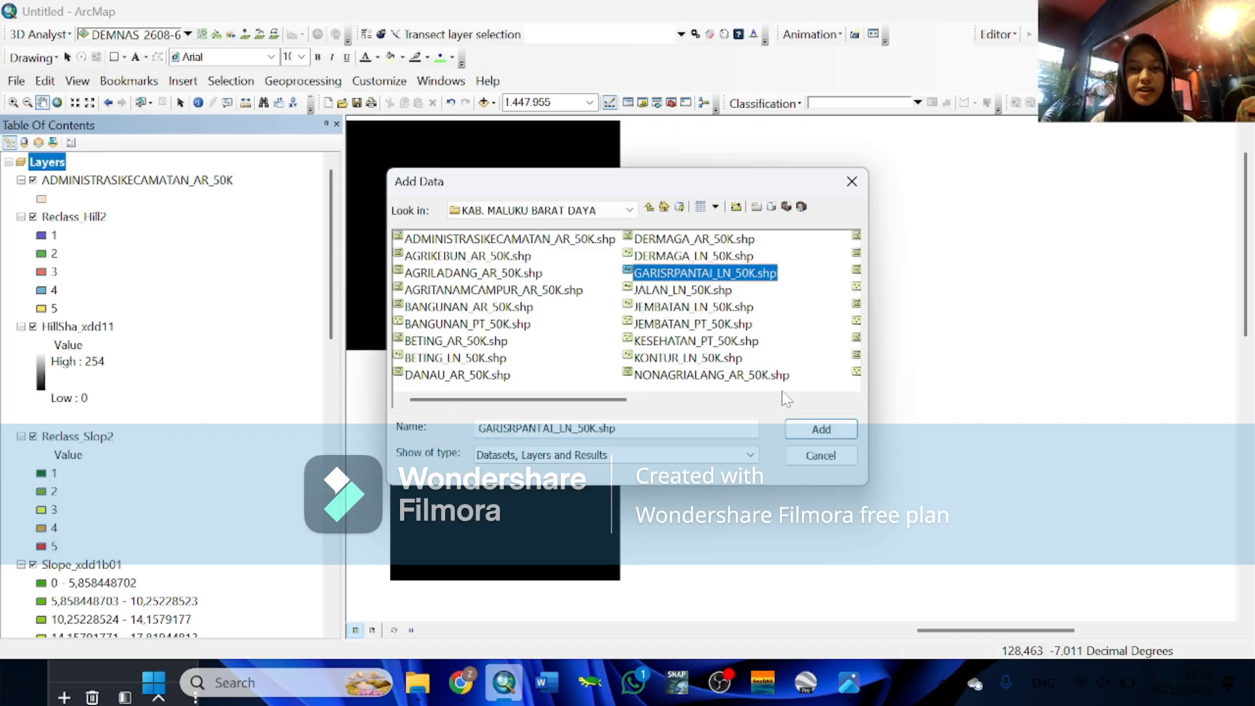
{"action": "left_click", "coordinate": [822, 429]}
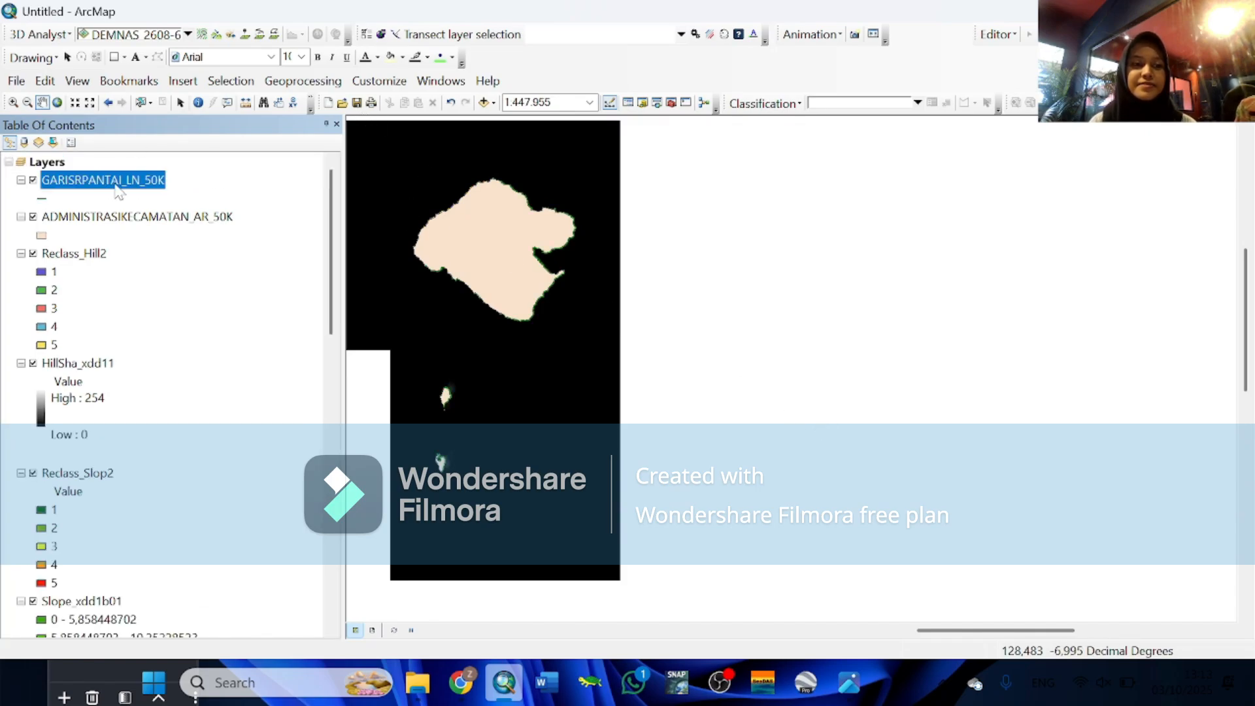
Start the Multiple Ring Buffer analysis tool with GARISRPANTAI_LN_50K as the input features
{"action": "left_click", "coordinate": [670, 103]}
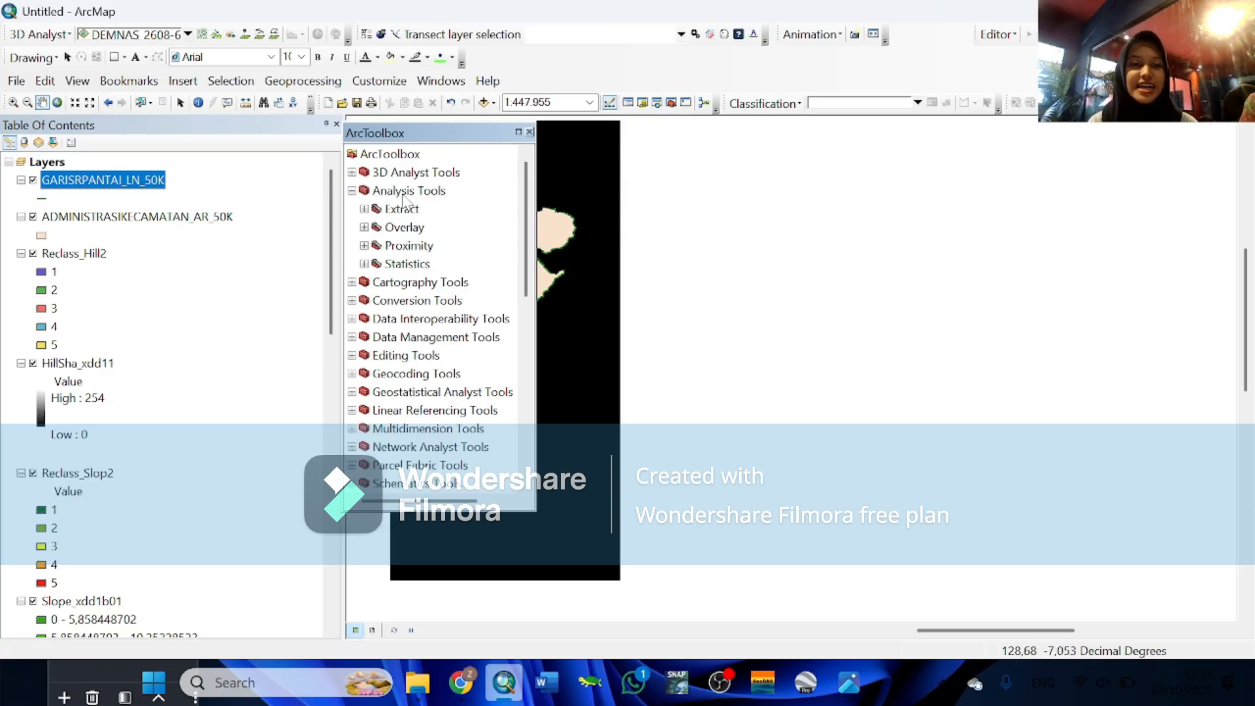
{"action": "double_click", "coordinate": [405, 248]}
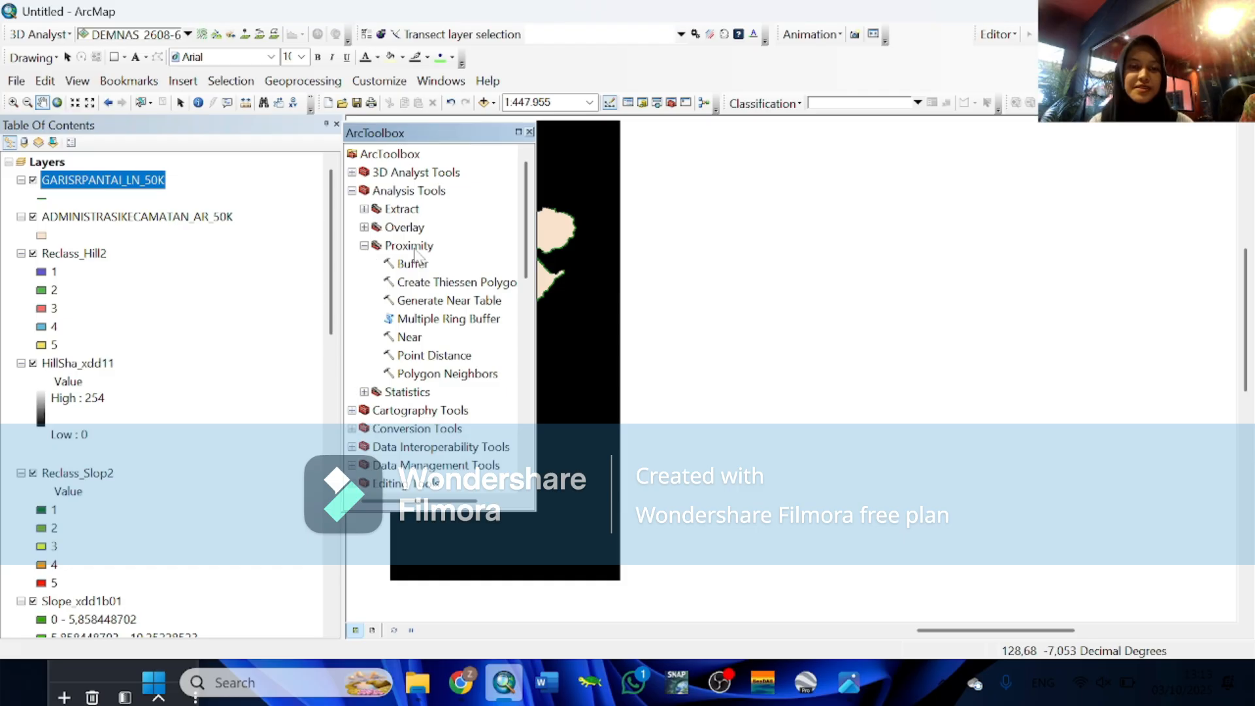
{"action": "double_click", "coordinate": [412, 320]}
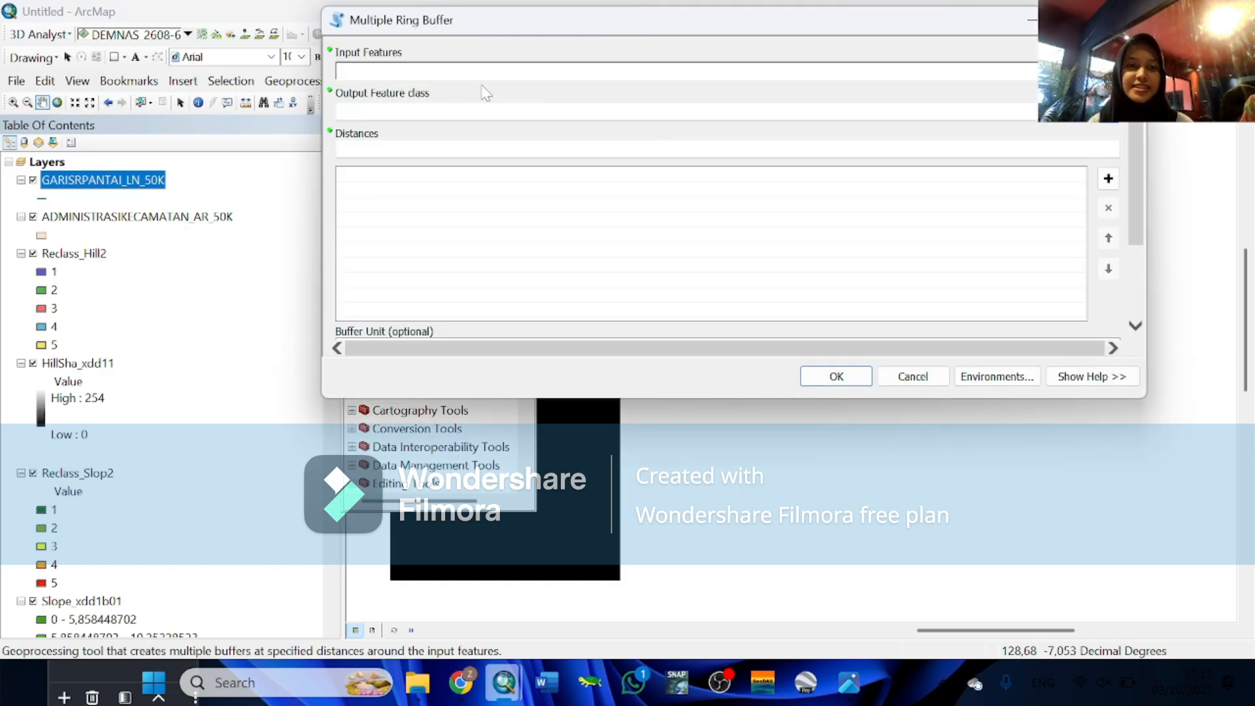
{"action": "left_click", "coordinate": [1081, 71]}
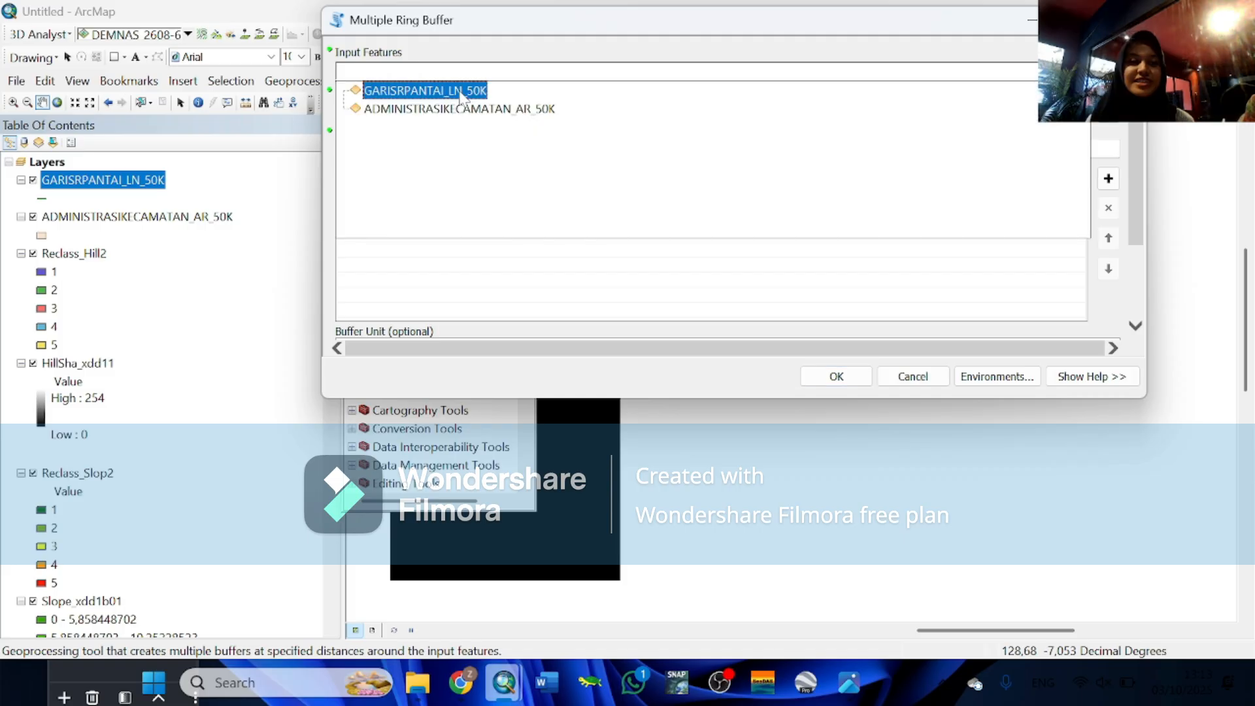
{"action": "left_click", "coordinate": [463, 92]}
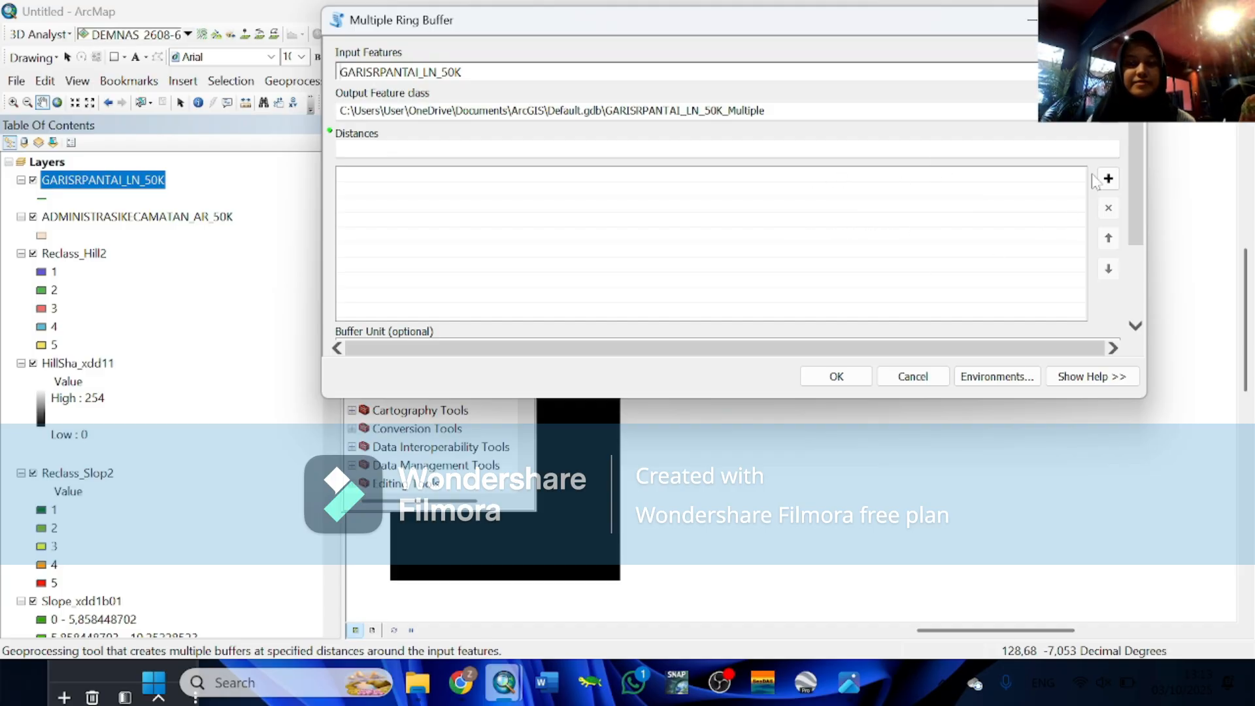
Add the ring buffer distances 500, 1000, 1500, 3000 and 15000 to the distances list
{"action": "left_click", "coordinate": [1114, 148]}
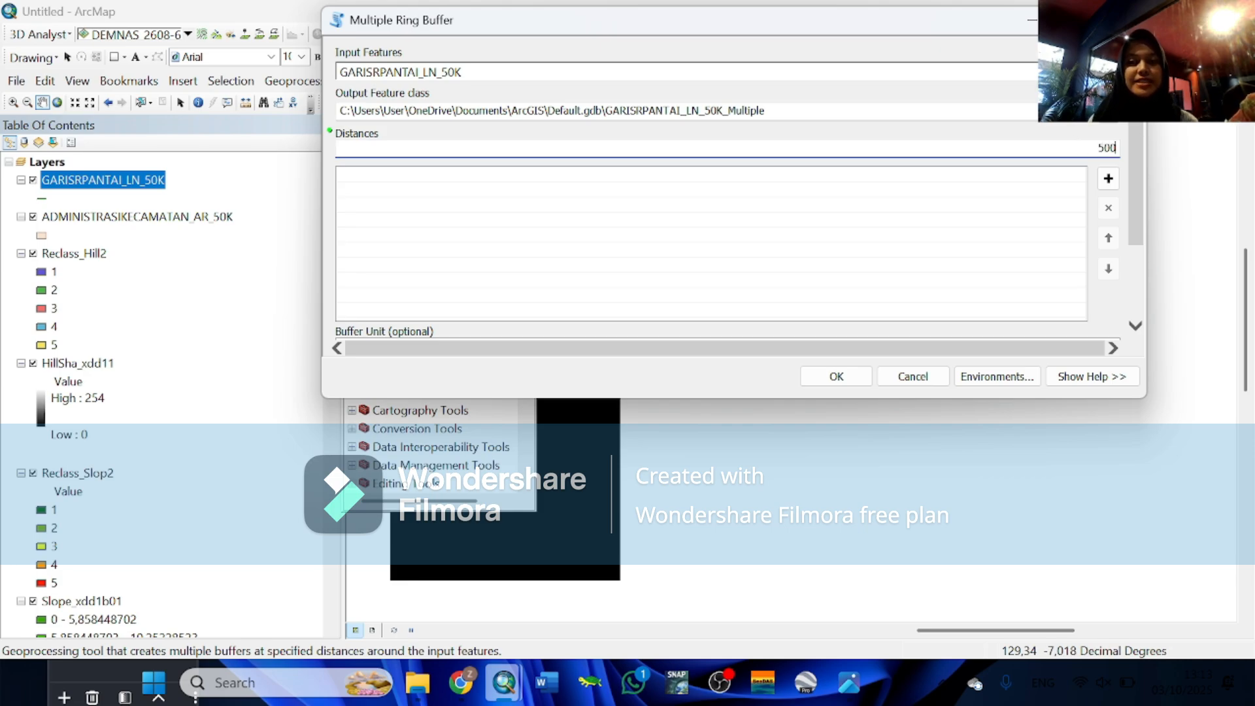
{"action": "type", "text": "500"}
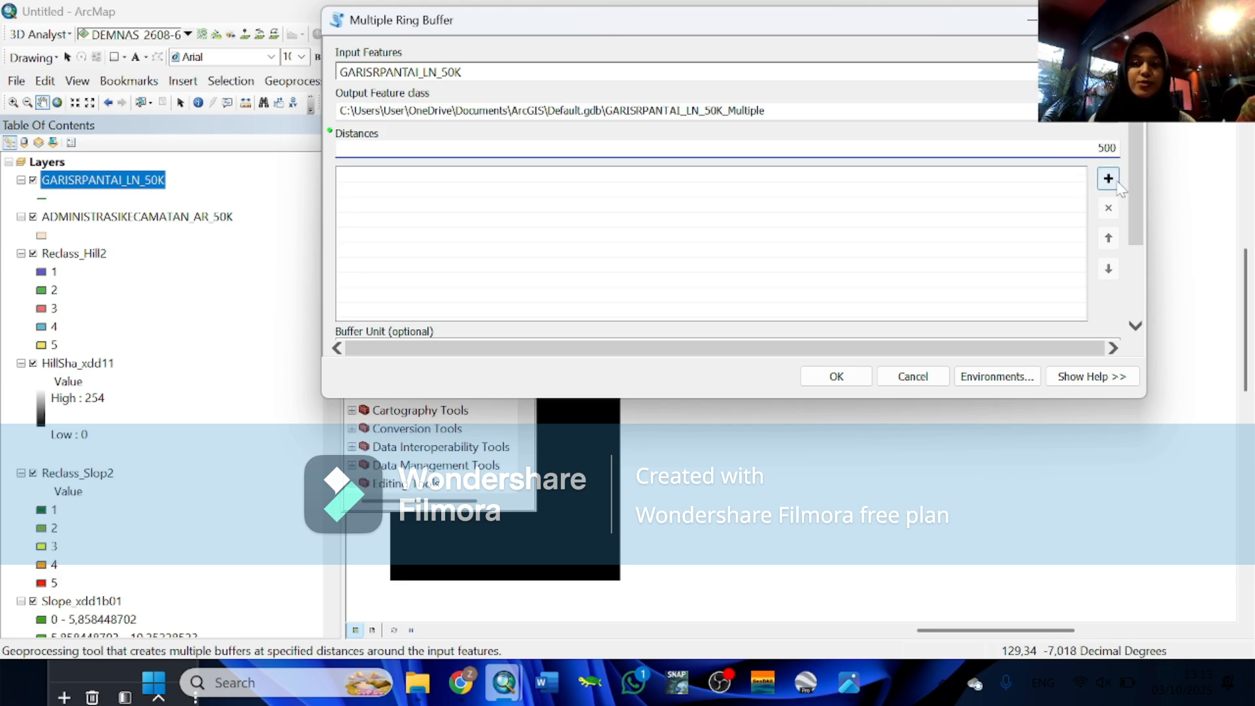
{"action": "left_click", "coordinate": [1115, 184]}
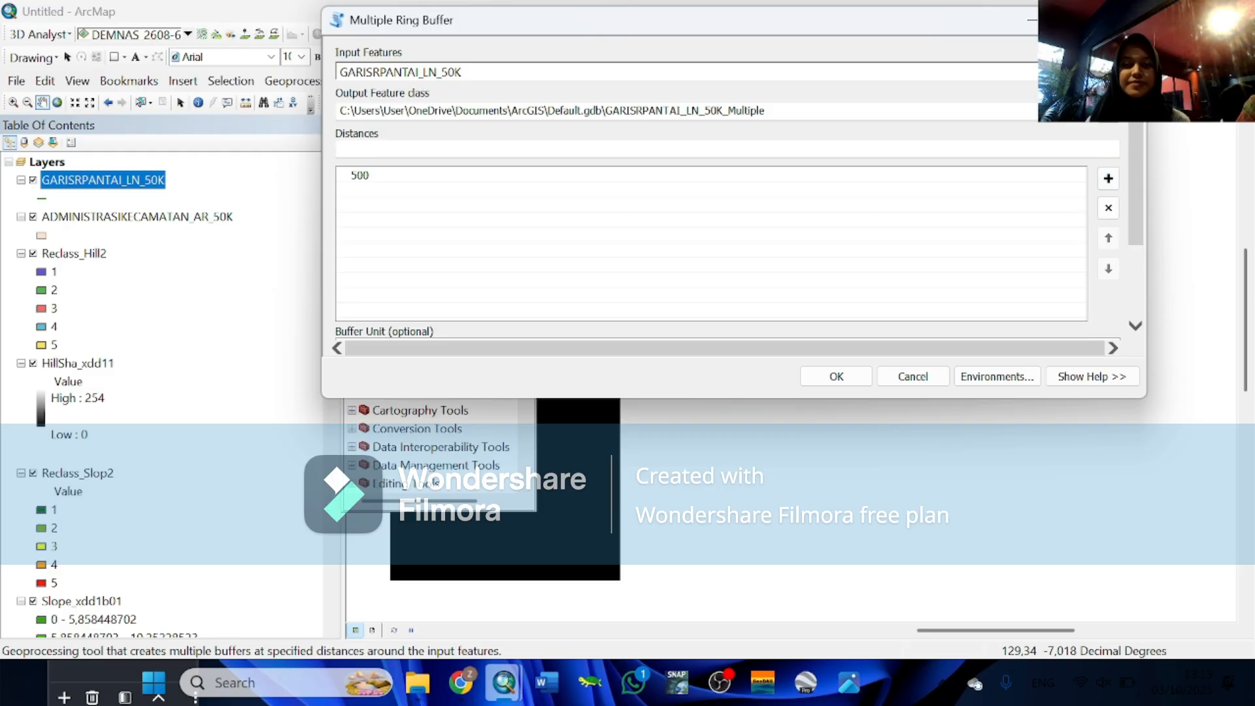
{"action": "left_click", "coordinate": [1114, 148]}
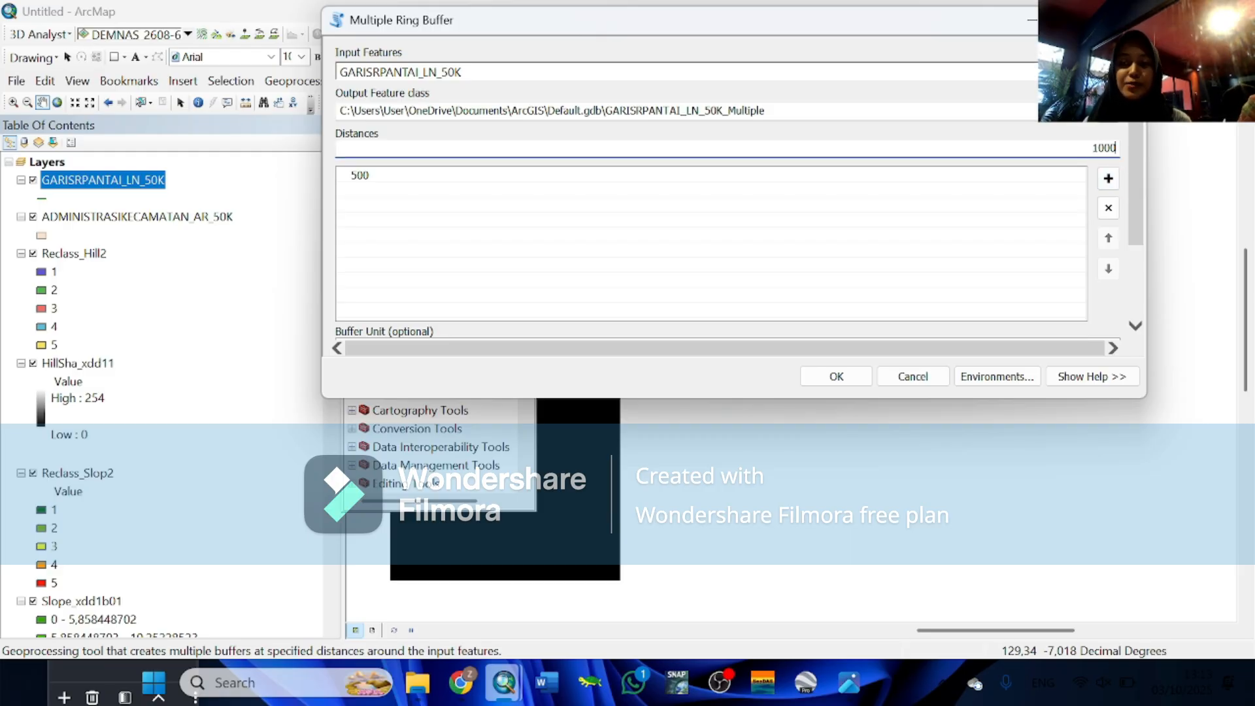
{"action": "type", "text": "1000"}
{"action": "left_click", "coordinate": [1108, 178]}
{"action": "type", "text": "1500"}
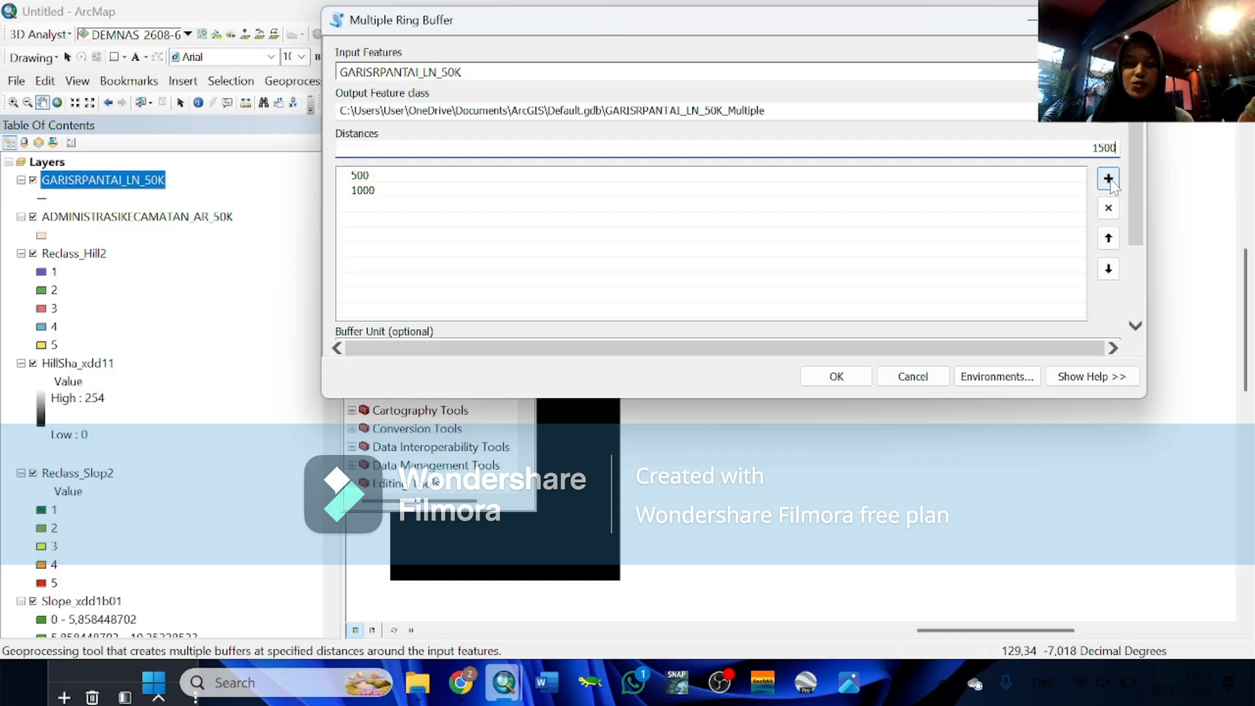
{"action": "left_click", "coordinate": [1111, 184]}
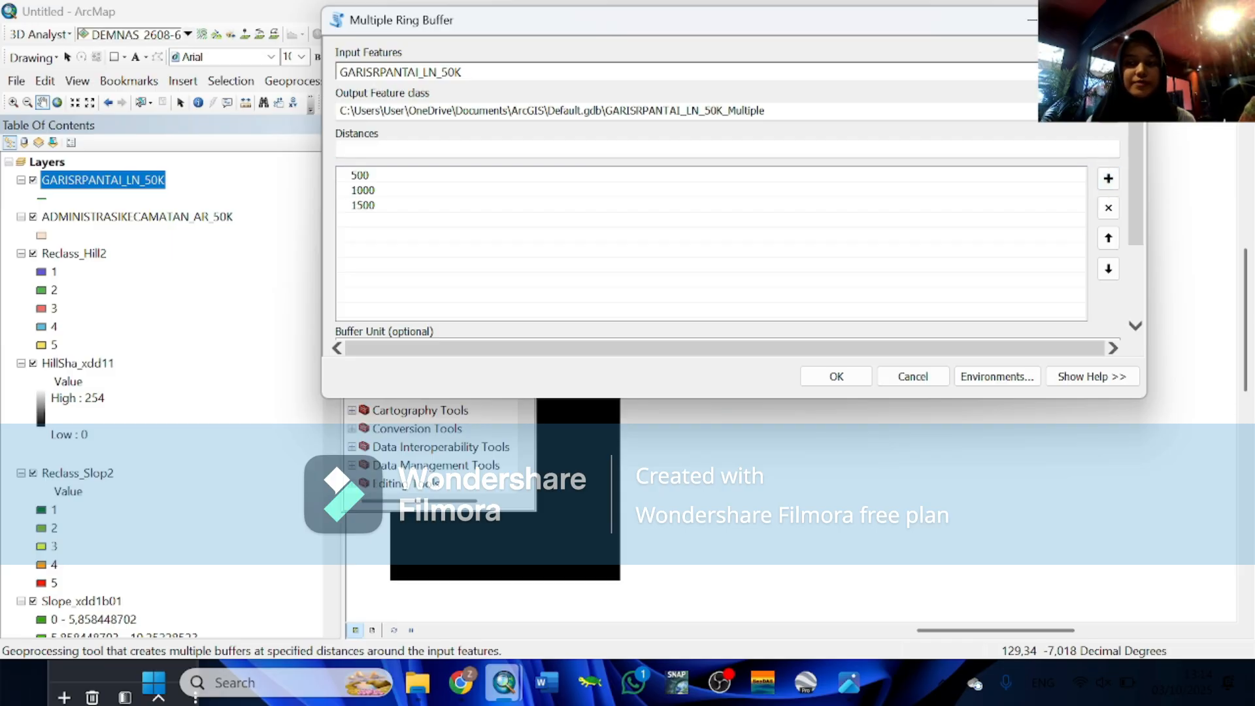
{"action": "left_click", "coordinate": [1114, 149]}
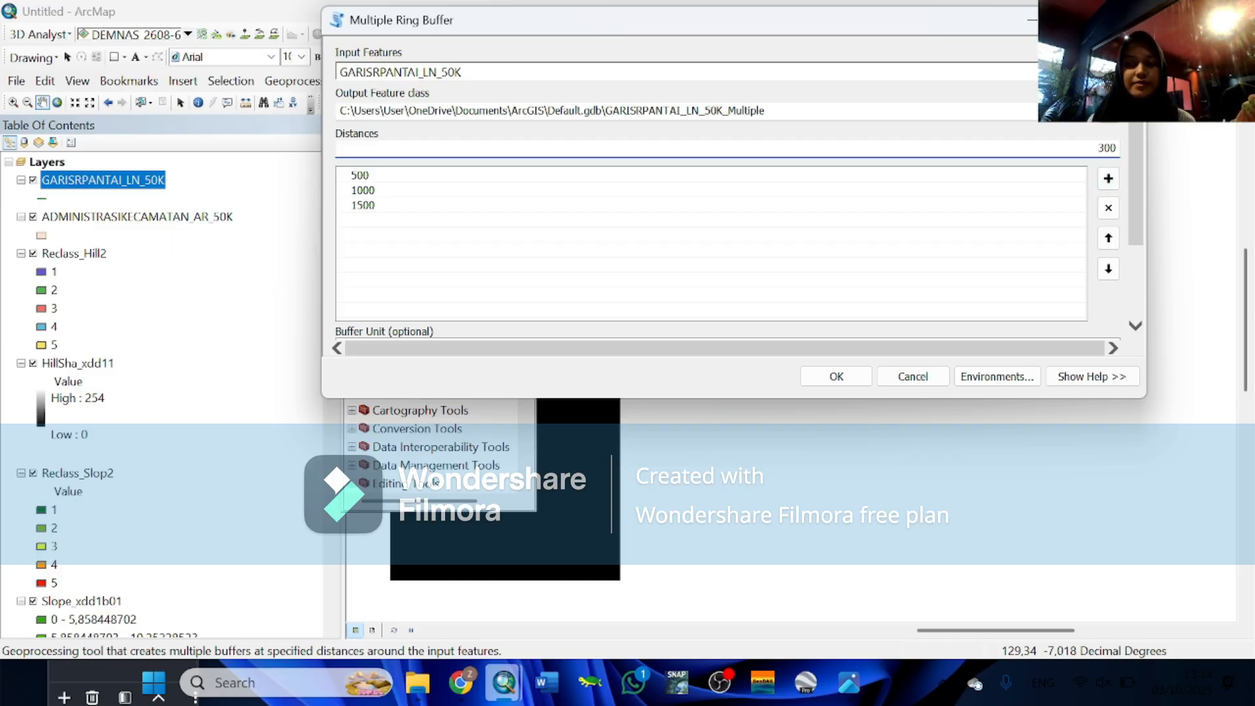
{"action": "left_click", "coordinate": [1108, 178]}
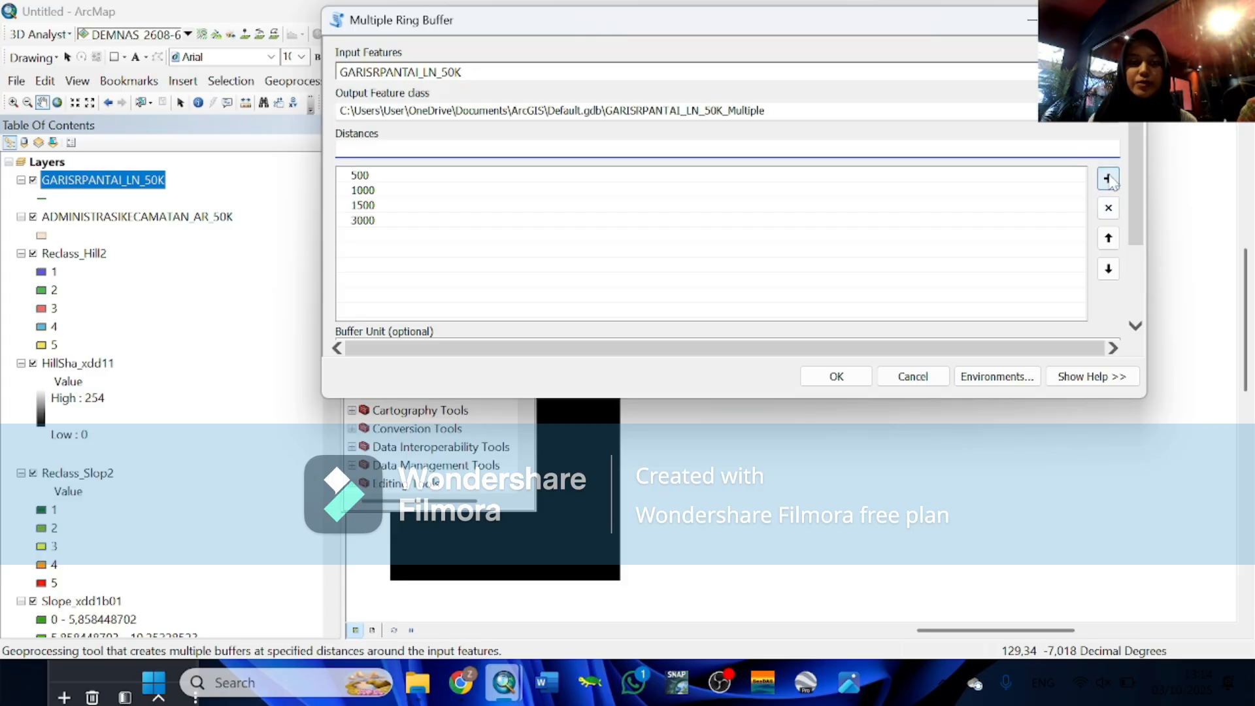
{"action": "left_click", "coordinate": [1115, 148]}
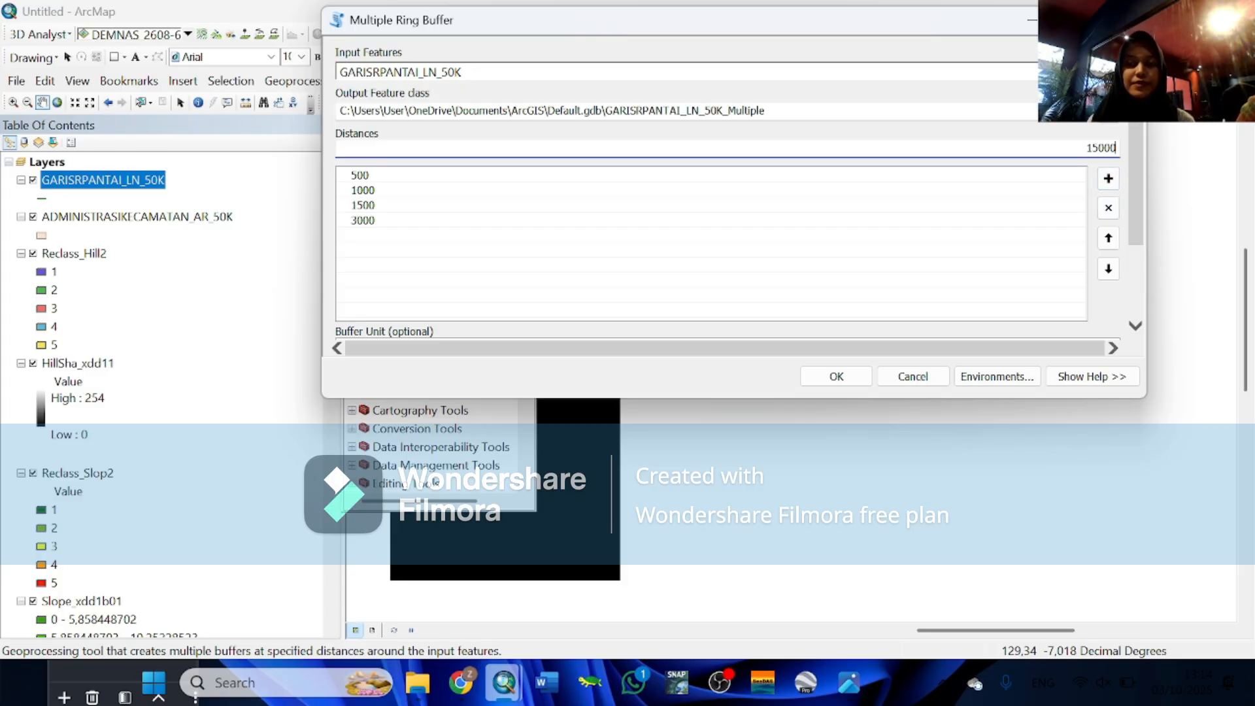
{"action": "left_click", "coordinate": [1109, 178]}
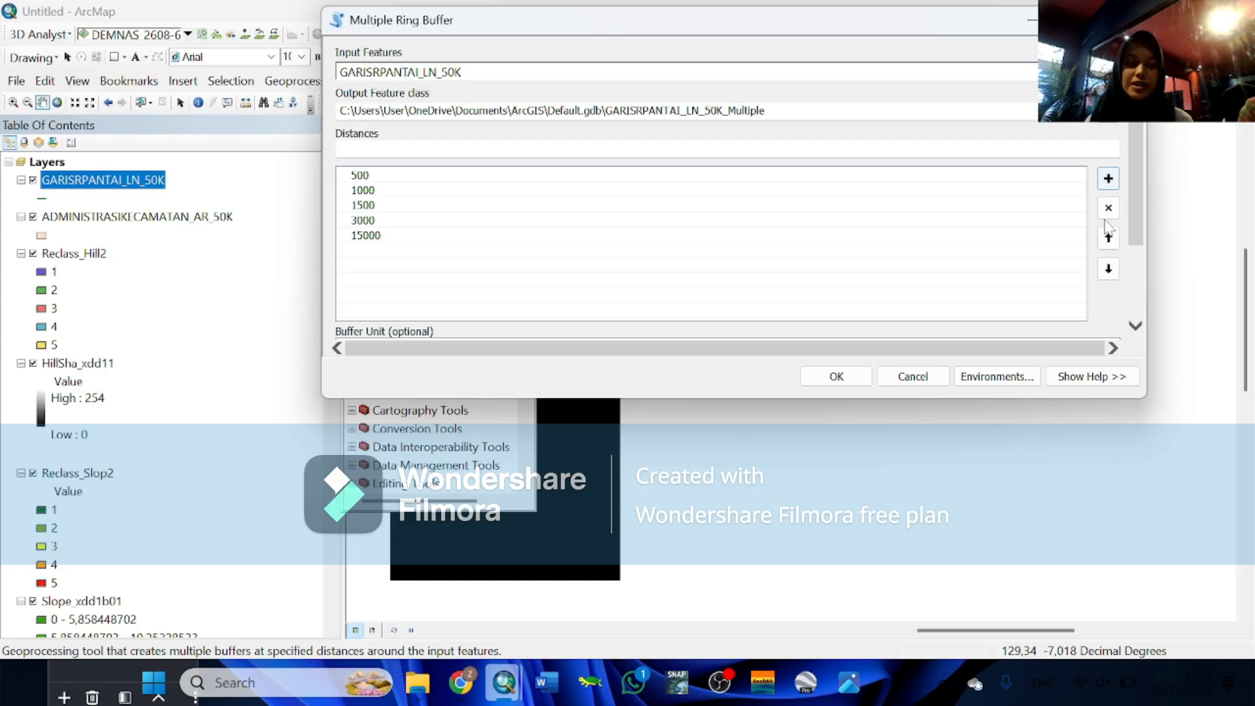
Set the buffer unit to Meters, run the Multiple Ring Buffer tool and move the ArcToolbox window clear of the island
{"action": "left_click", "coordinate": [1135, 327]}
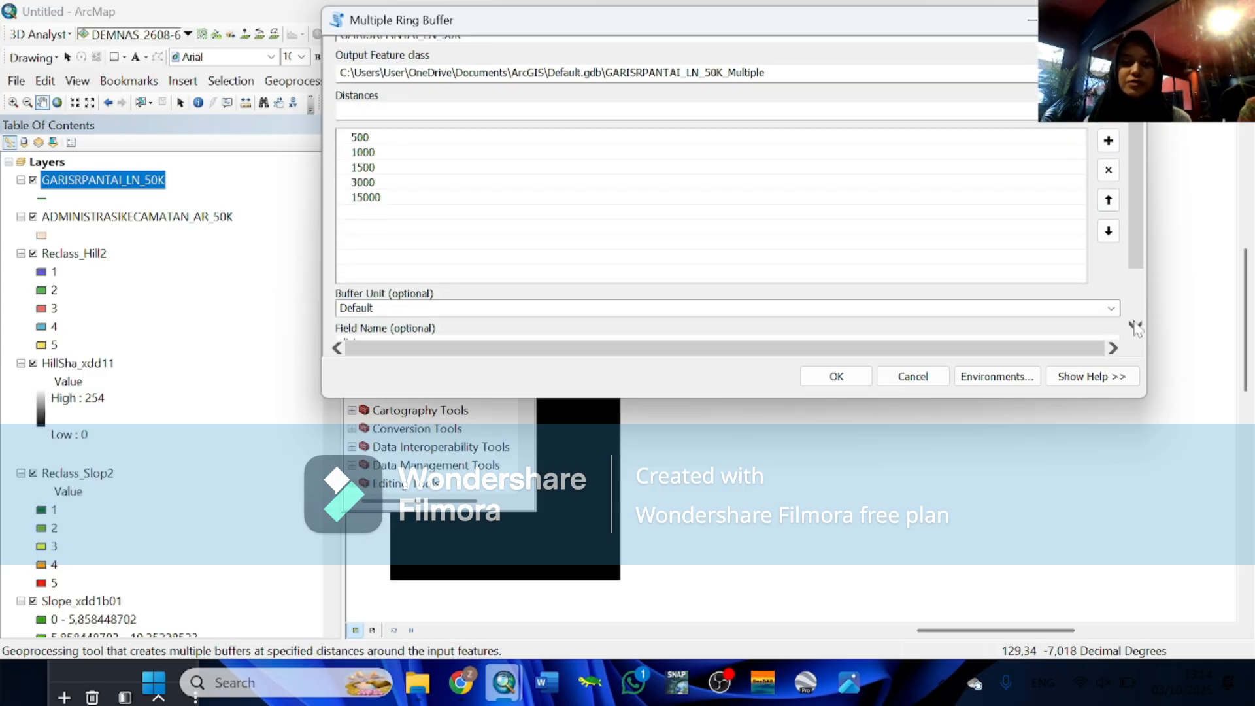
{"action": "left_click", "coordinate": [1135, 327]}
{"action": "left_click", "coordinate": [1135, 327]}
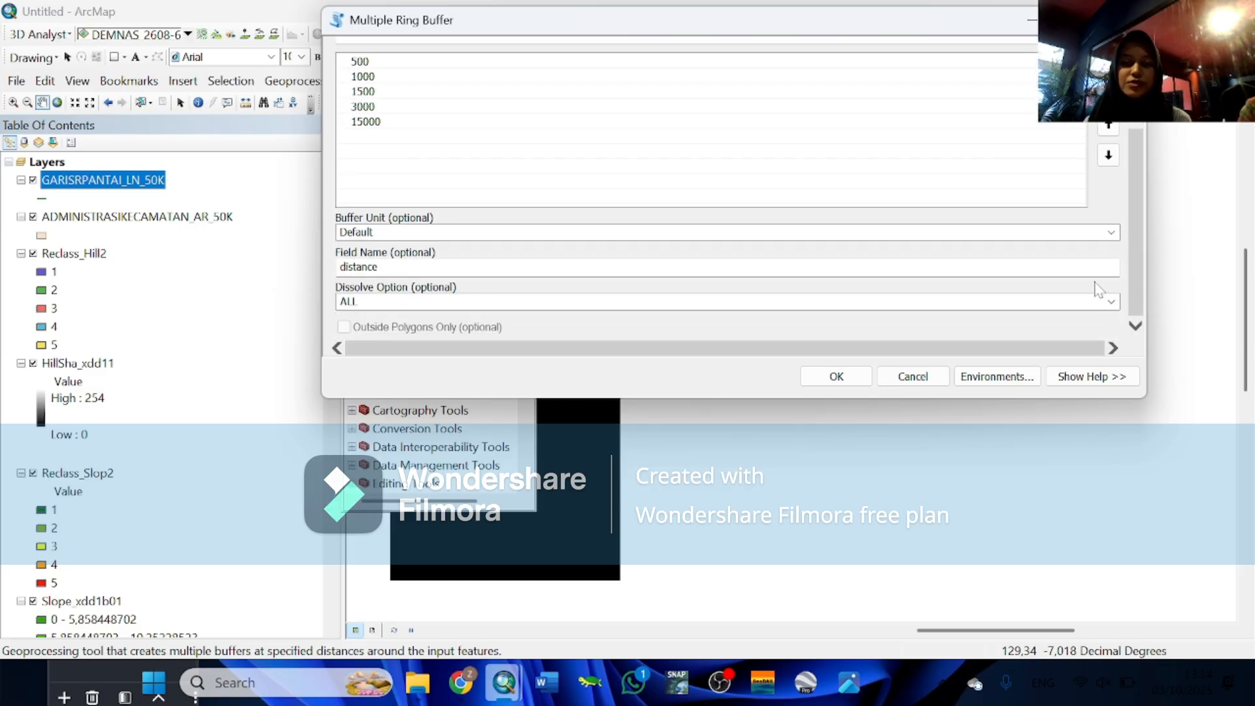
{"action": "left_click", "coordinate": [1110, 232]}
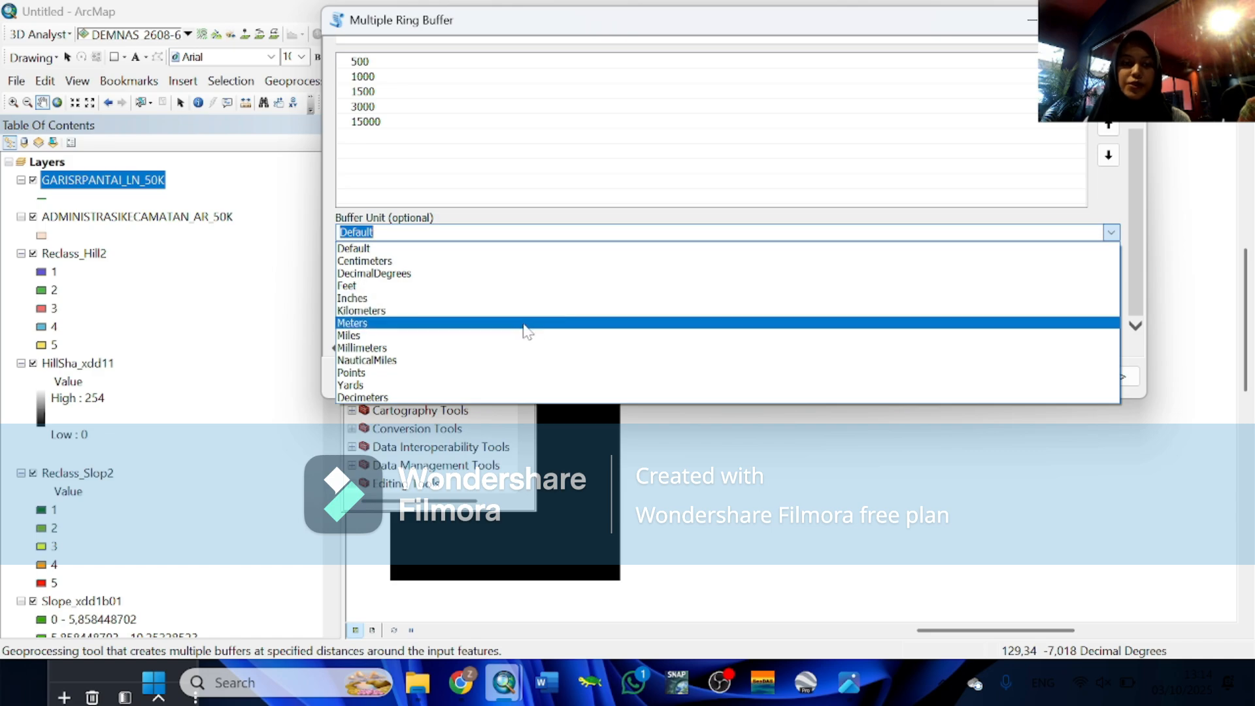
{"action": "key", "text": "Escape"}
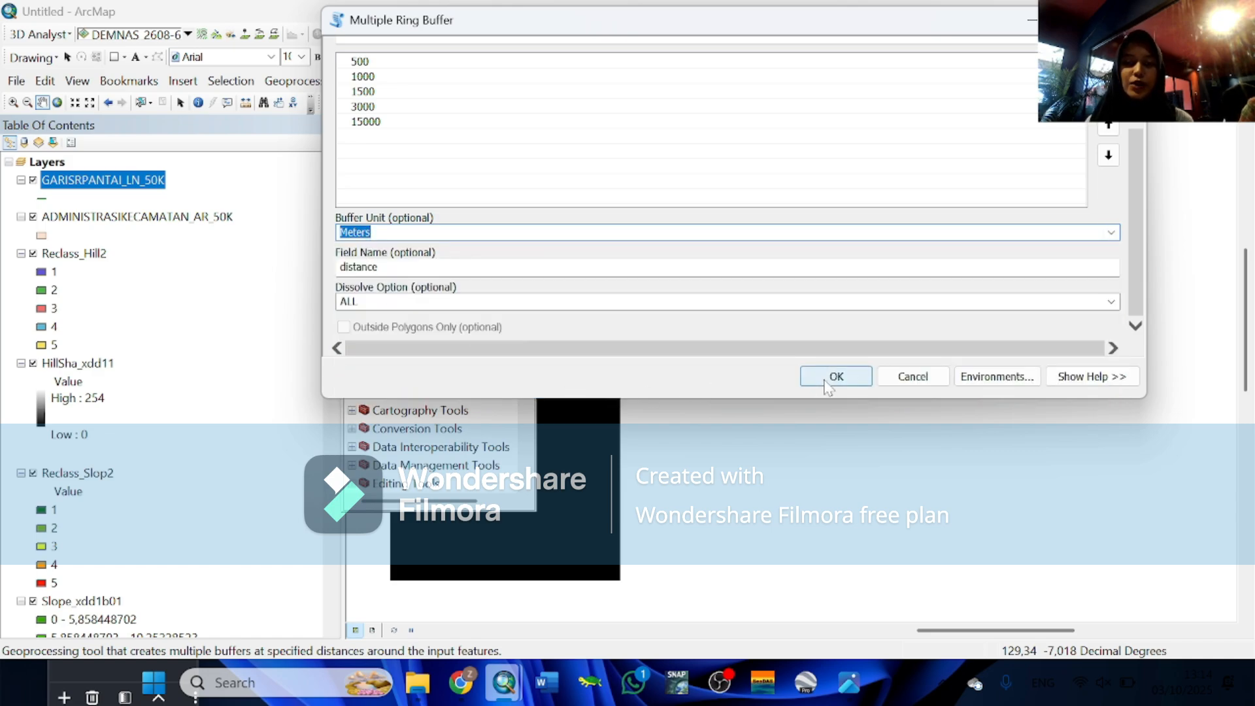
{"action": "left_click", "coordinate": [830, 378]}
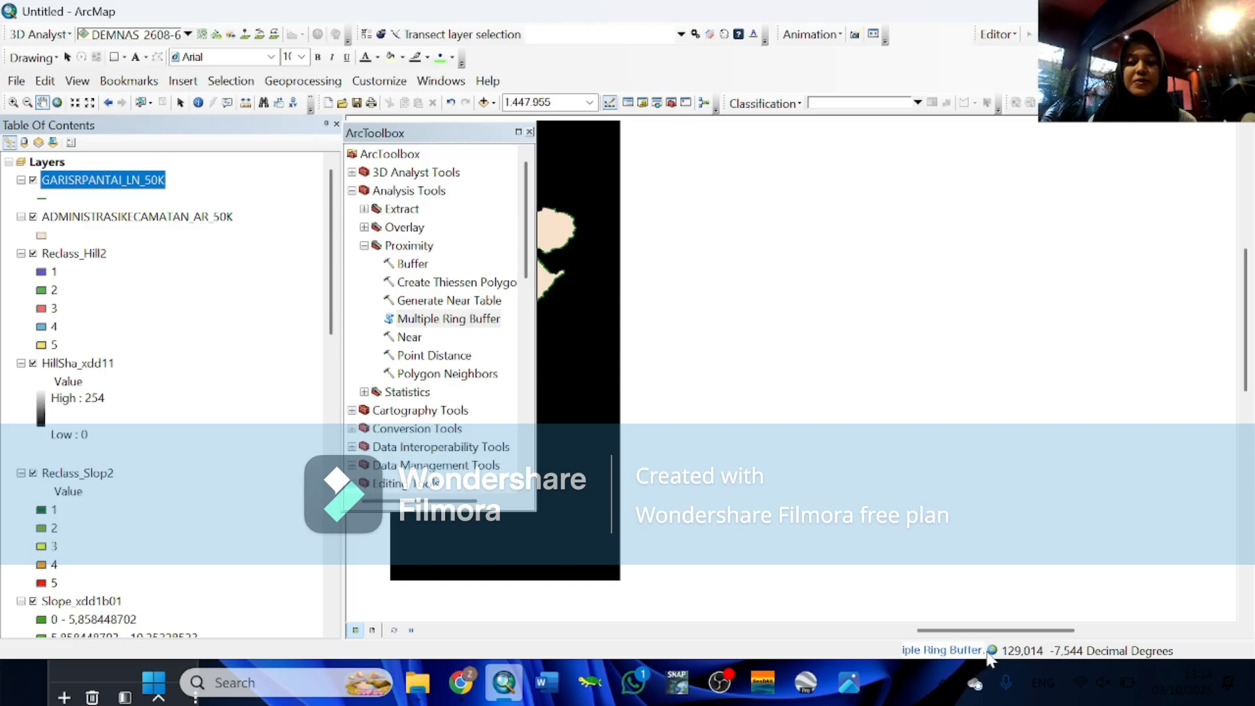
{"action": "left_click_drag", "start_coordinate": [672, 483], "coordinate": [938, 500]}
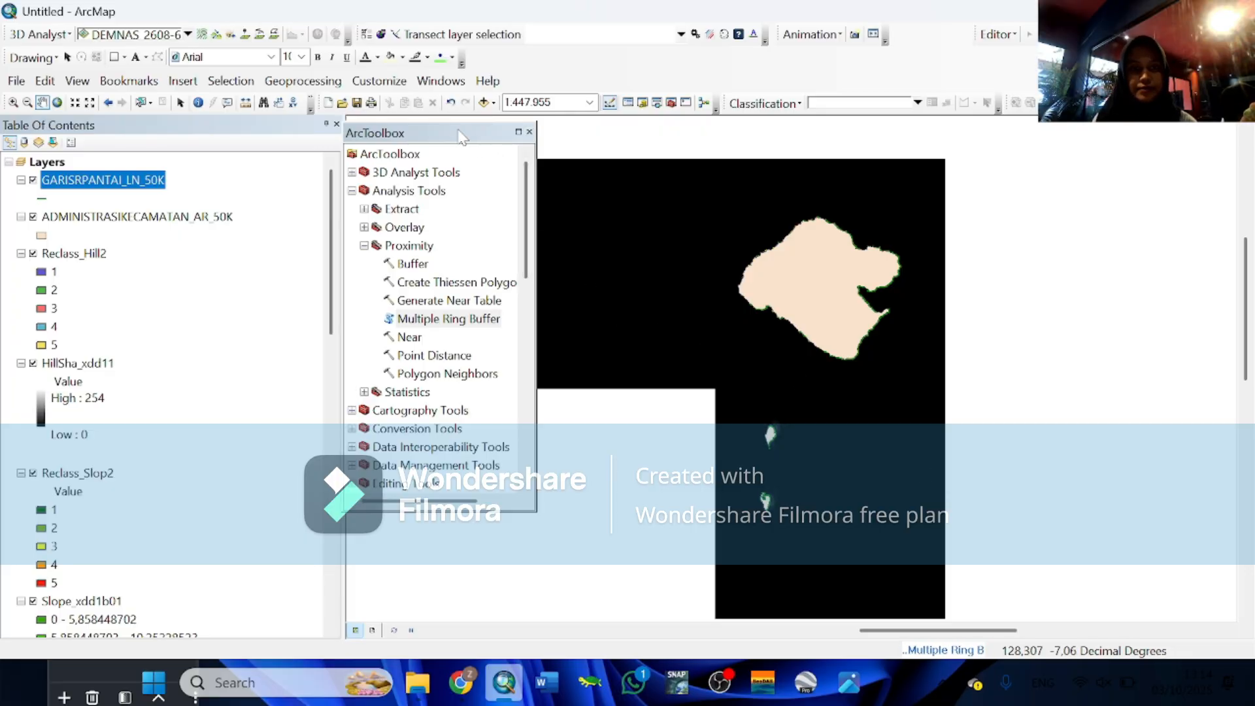
{"action": "left_click_drag", "start_coordinate": [463, 137], "coordinate": [1135, 133]}
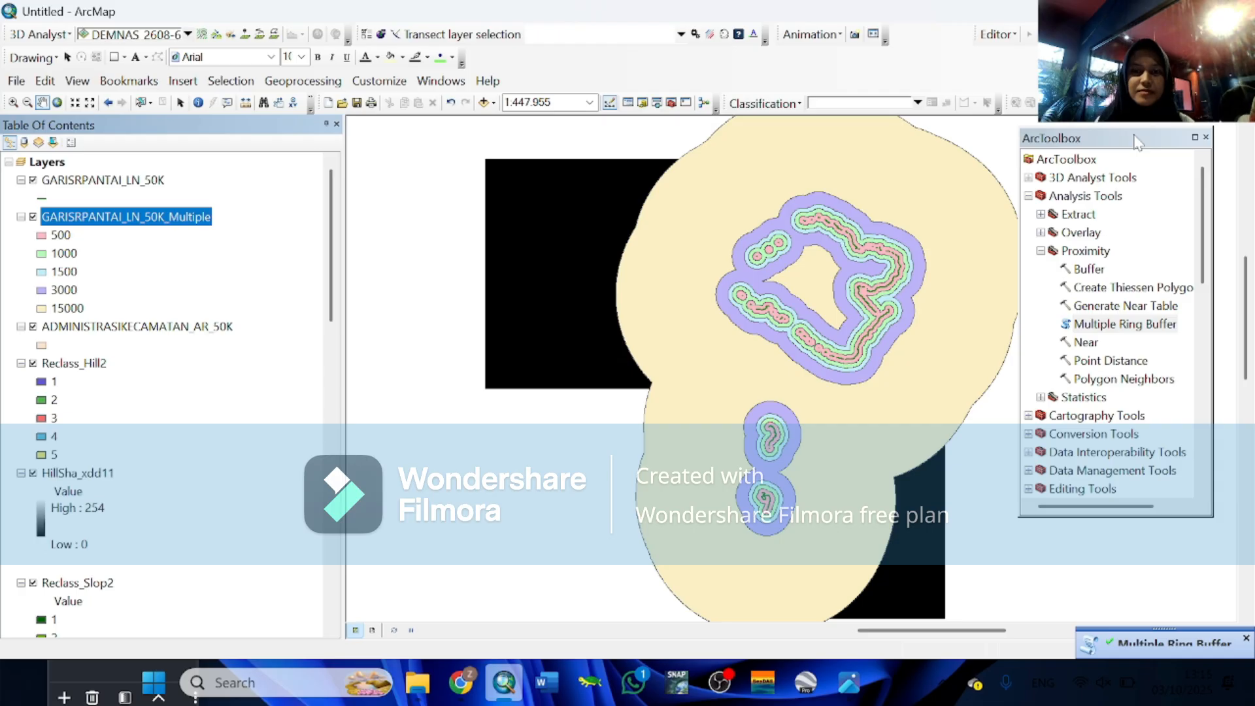
Clip the GARISRPANTAI_LN_50K_Multiple buffer layer with ADMINISTRASIKECAMATAN_AR_50K as the clip features
{"action": "left_click", "coordinate": [313, 91]}
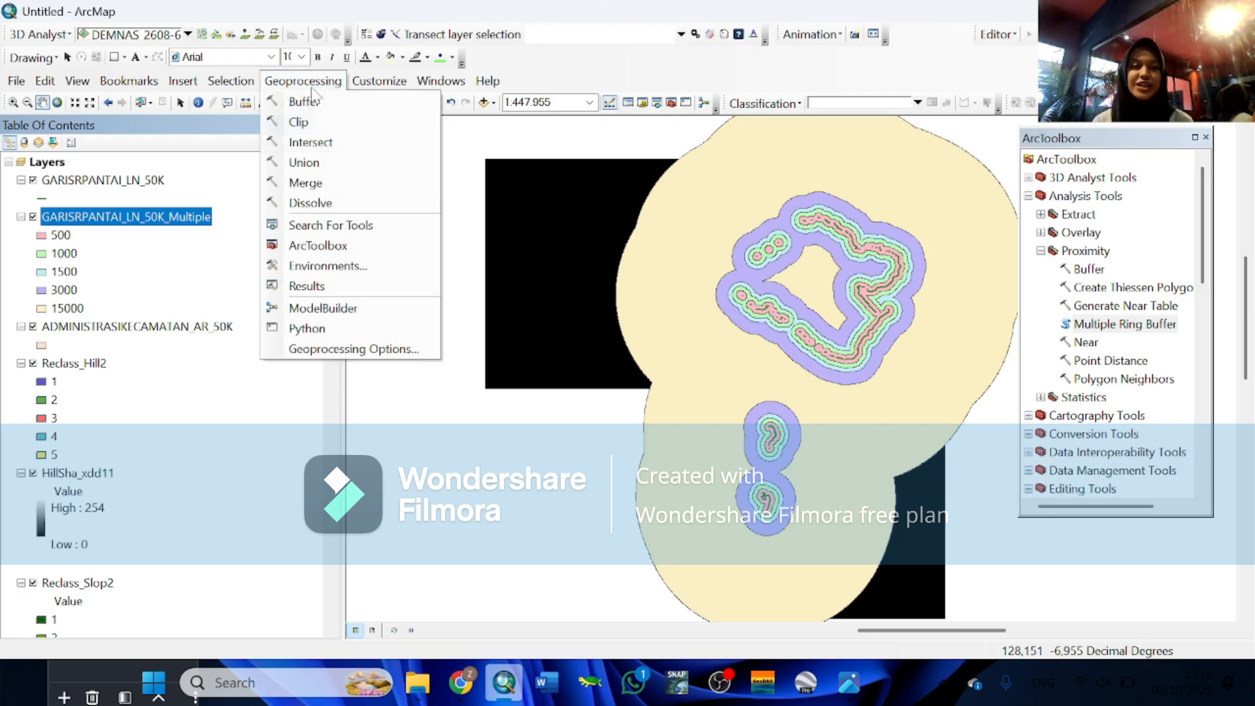
{"action": "left_click", "coordinate": [309, 124]}
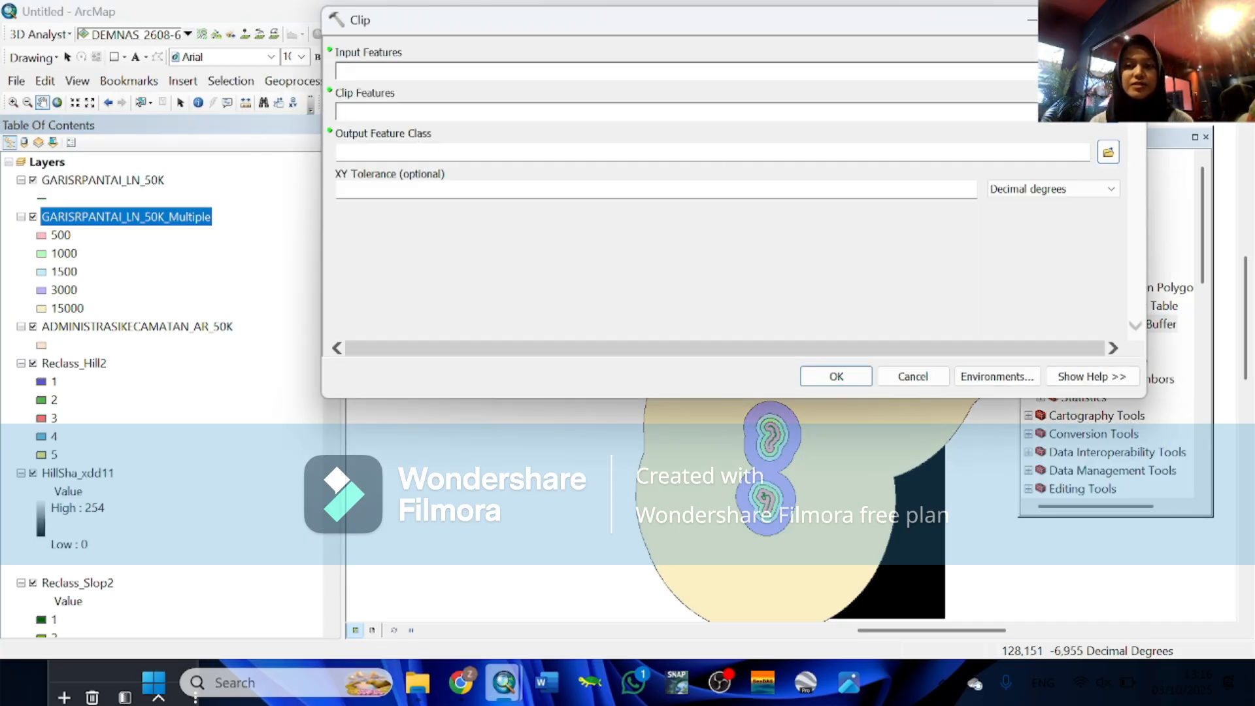
{"action": "left_click", "coordinate": [1081, 71]}
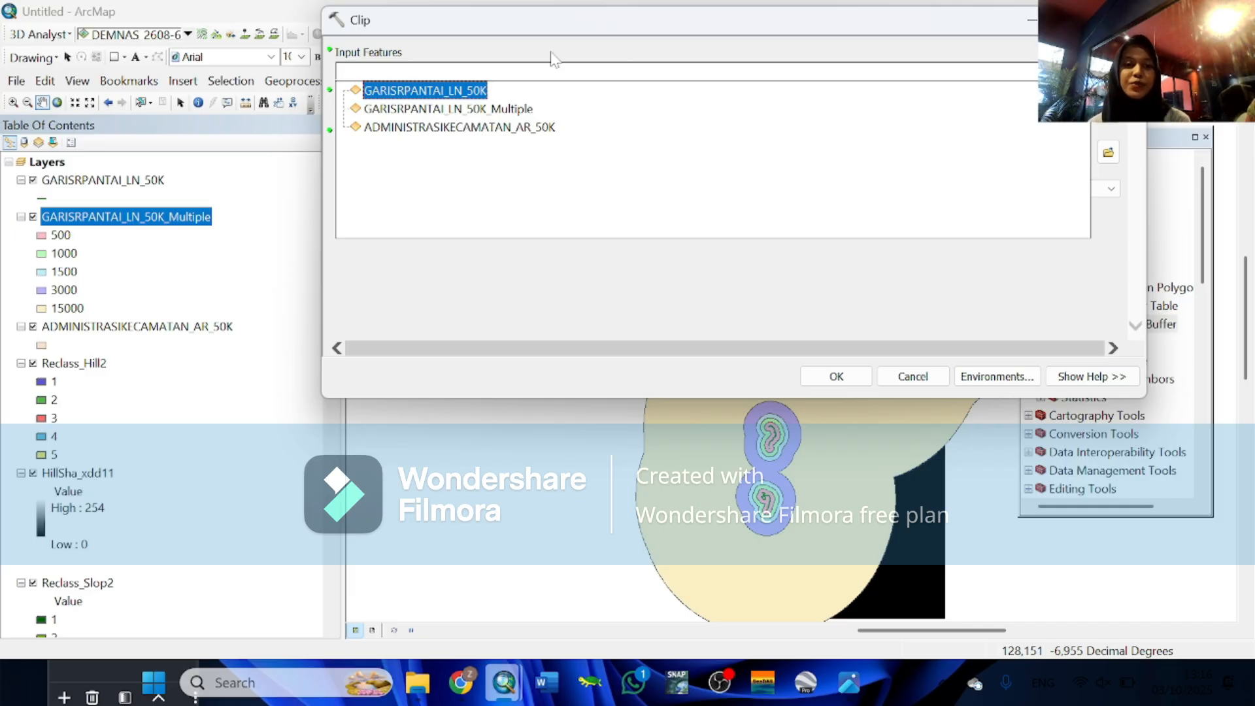
{"action": "left_click", "coordinate": [487, 110]}
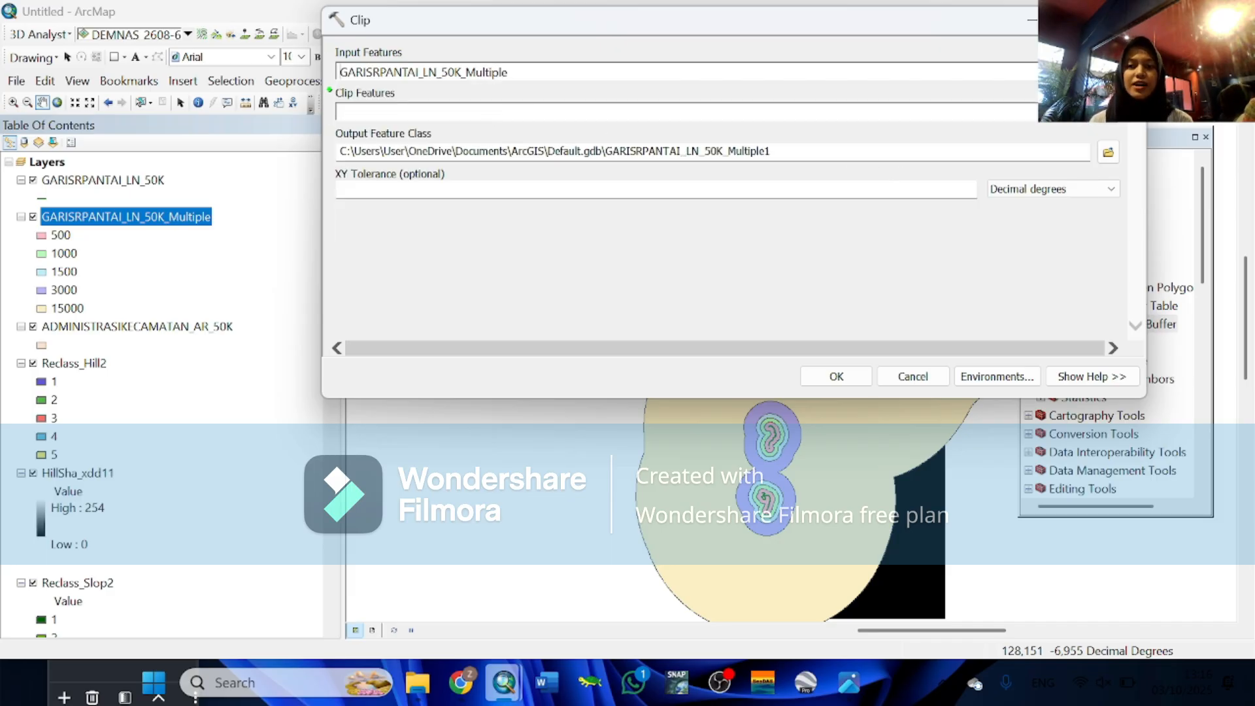
{"action": "left_click", "coordinate": [1084, 113]}
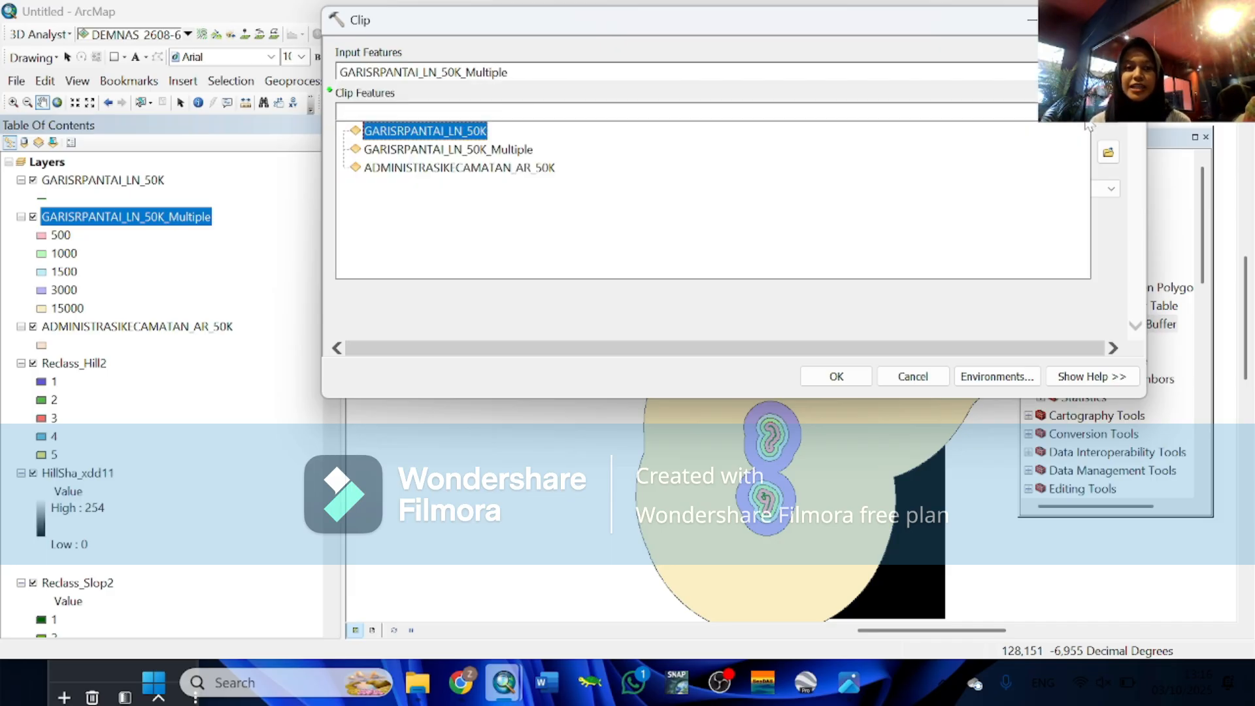
{"action": "left_click", "coordinate": [490, 169]}
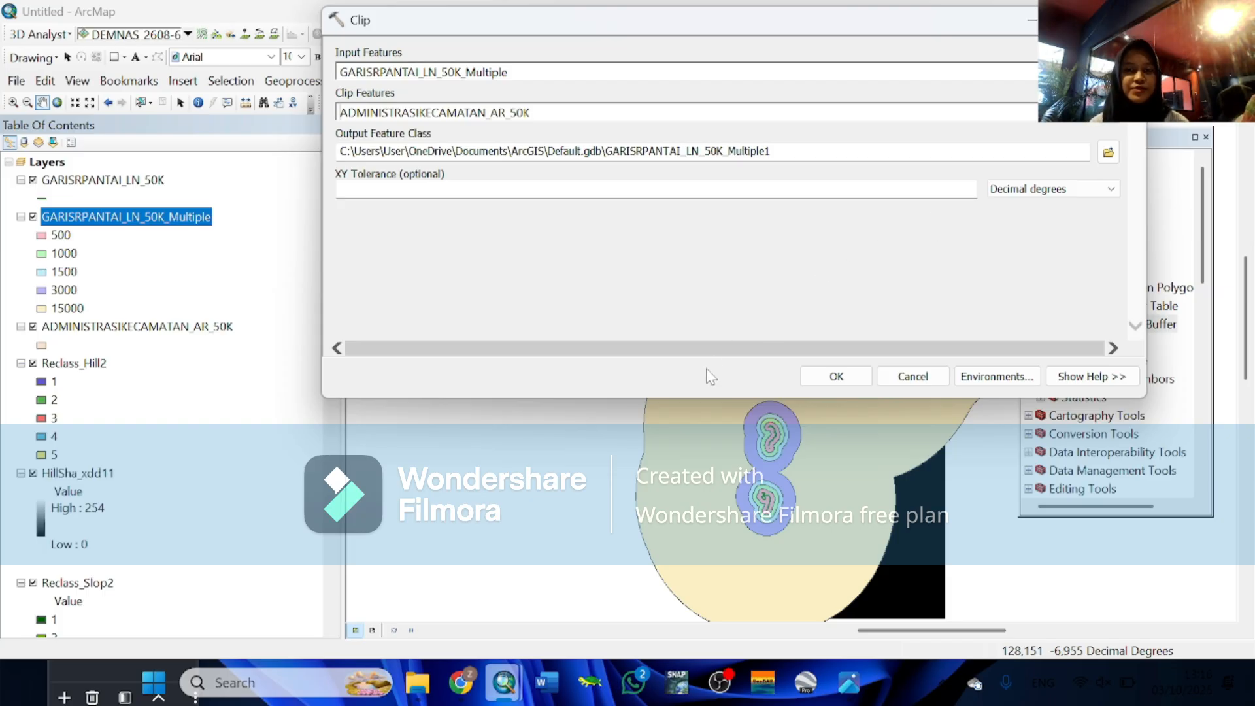
{"action": "left_click", "coordinate": [836, 377]}
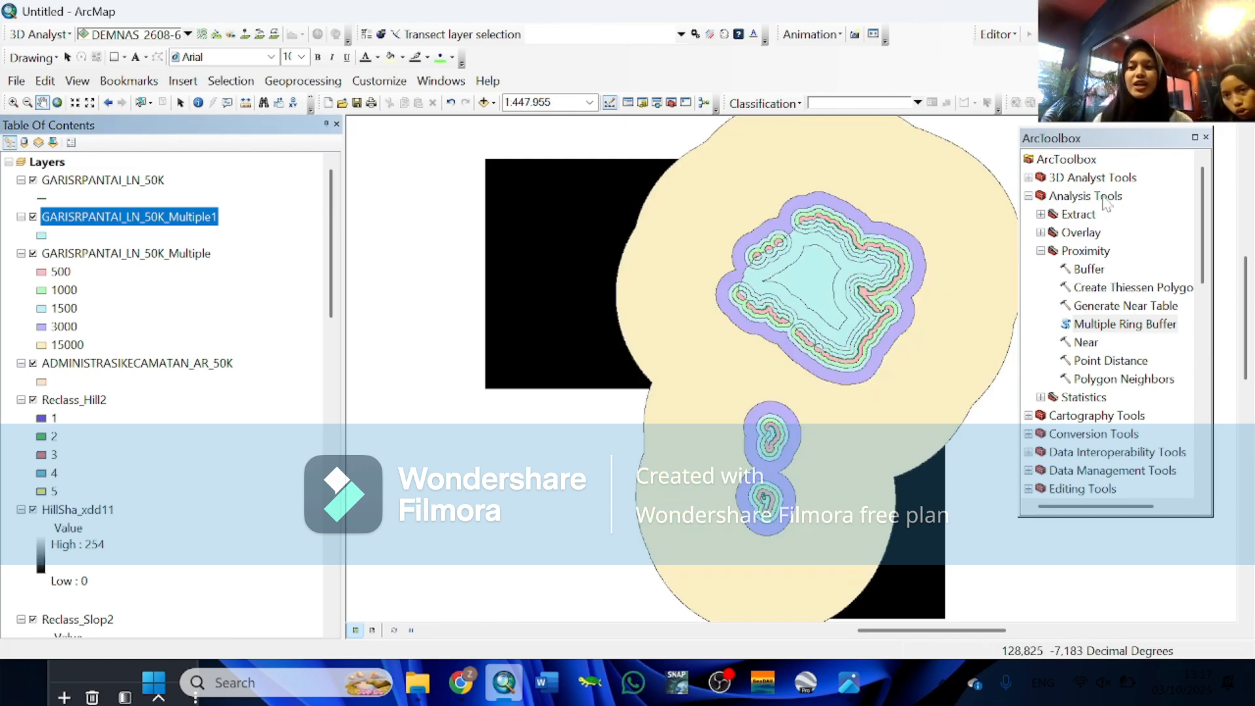
Convert the clipped buffer layer GARISRPANTAI_LN_50K_Multiple1 to a raster with Polygon to Raster, using distance as the value field
{"action": "scroll", "coordinate": [1116, 273], "scroll_direction": "down", "scroll_amount": 2}
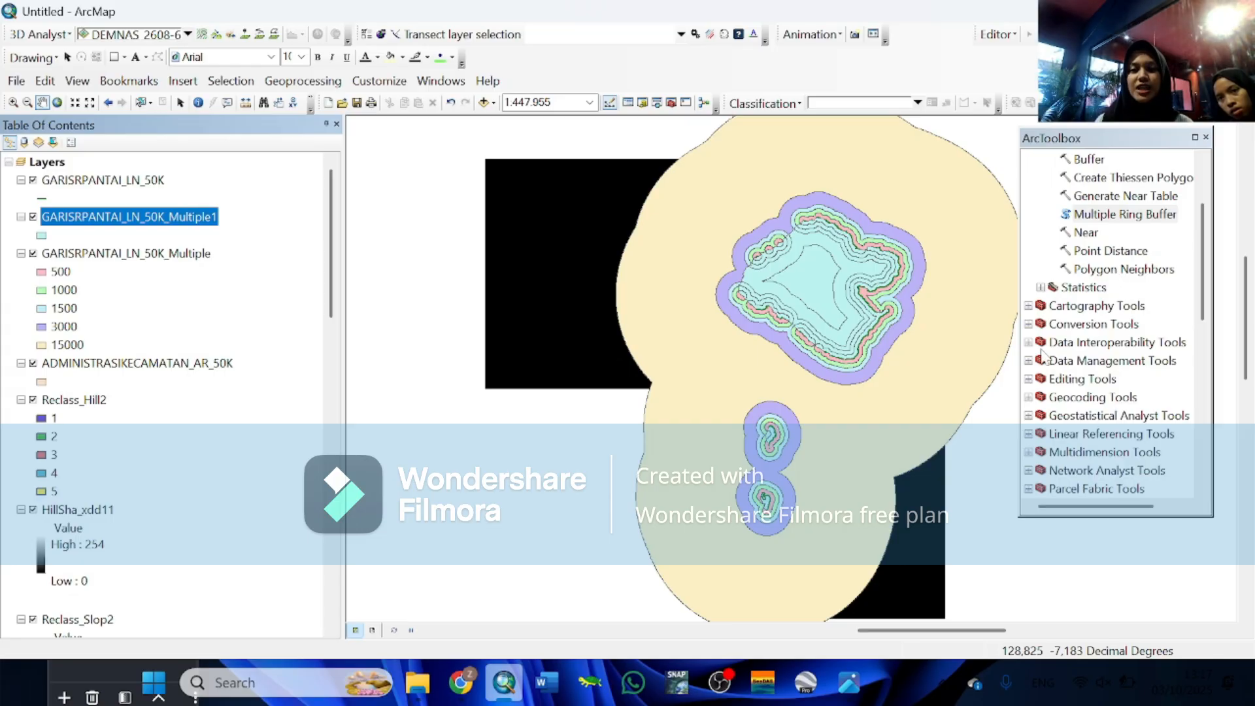
{"action": "left_click", "coordinate": [1028, 325]}
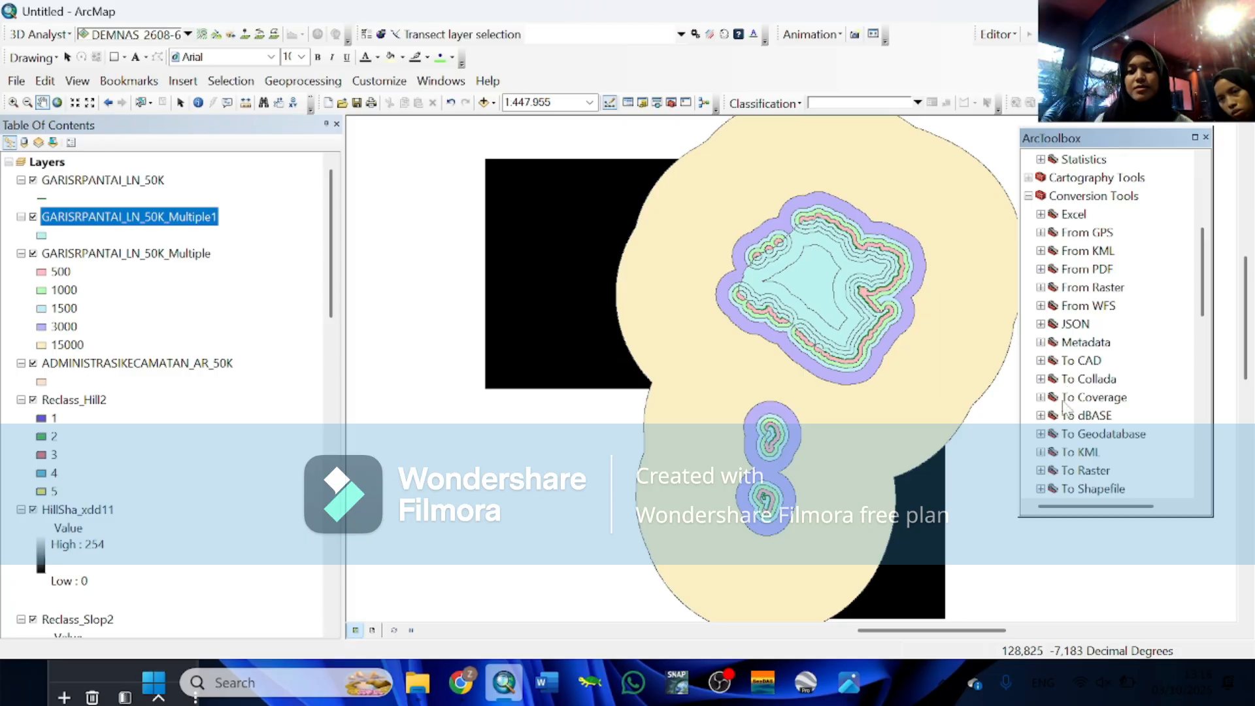
{"action": "scroll", "coordinate": [1056, 445], "scroll_direction": "down", "scroll_amount": 1}
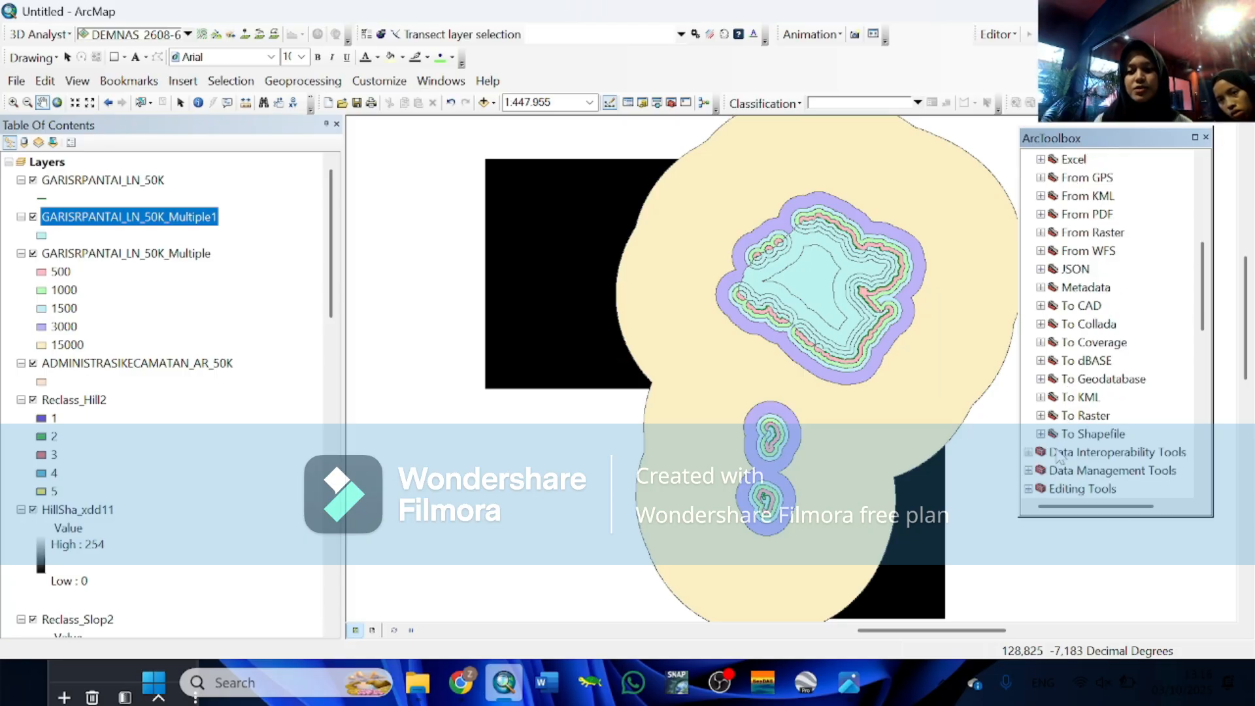
{"action": "left_click", "coordinate": [1041, 416]}
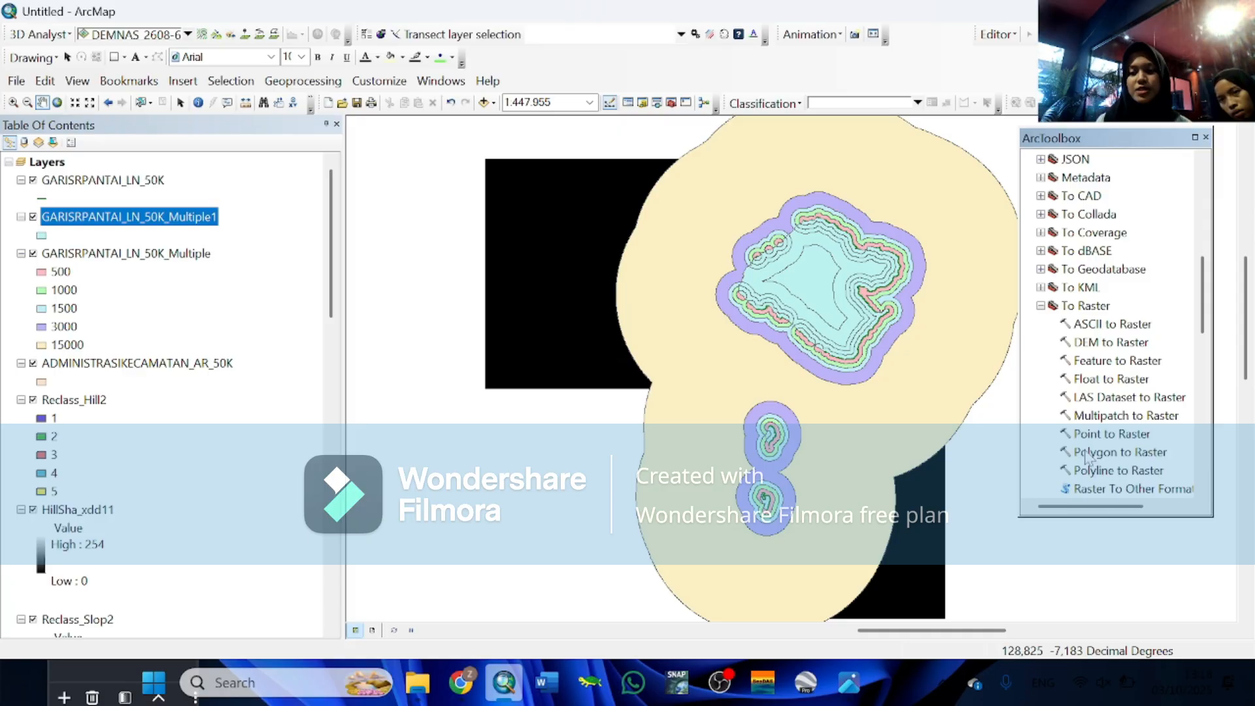
{"action": "double_click", "coordinate": [1123, 452]}
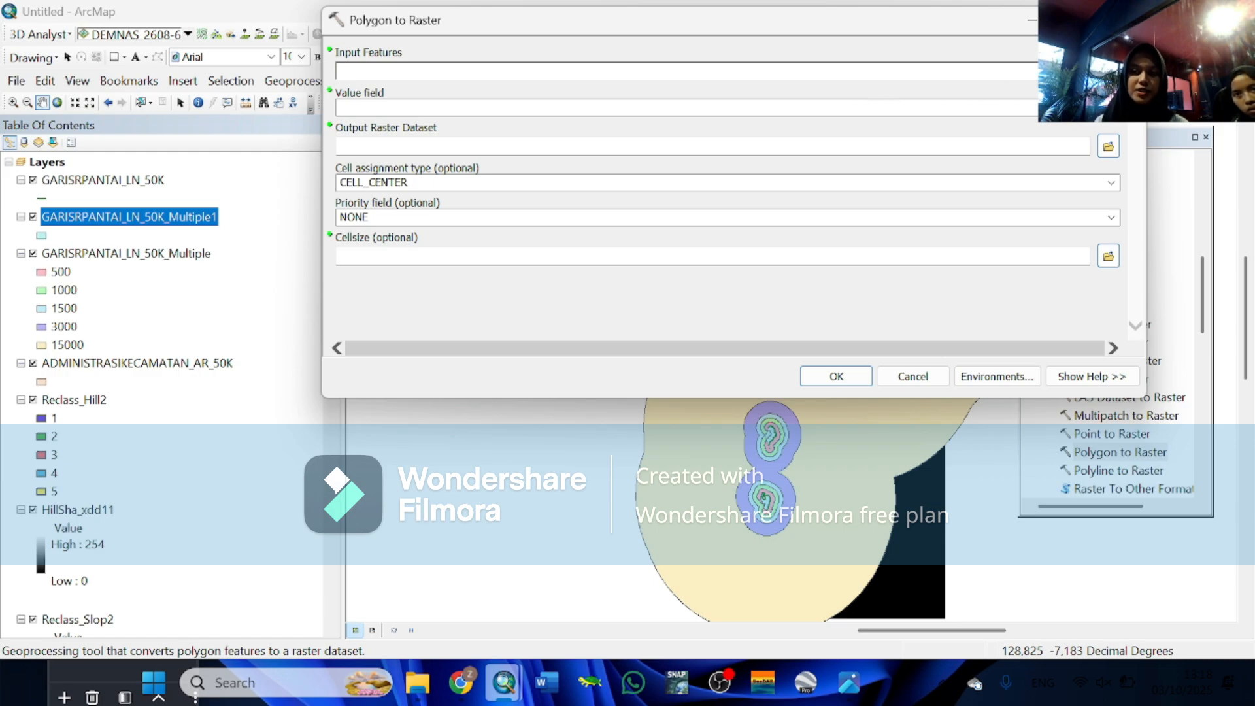
{"action": "left_click", "coordinate": [1081, 71]}
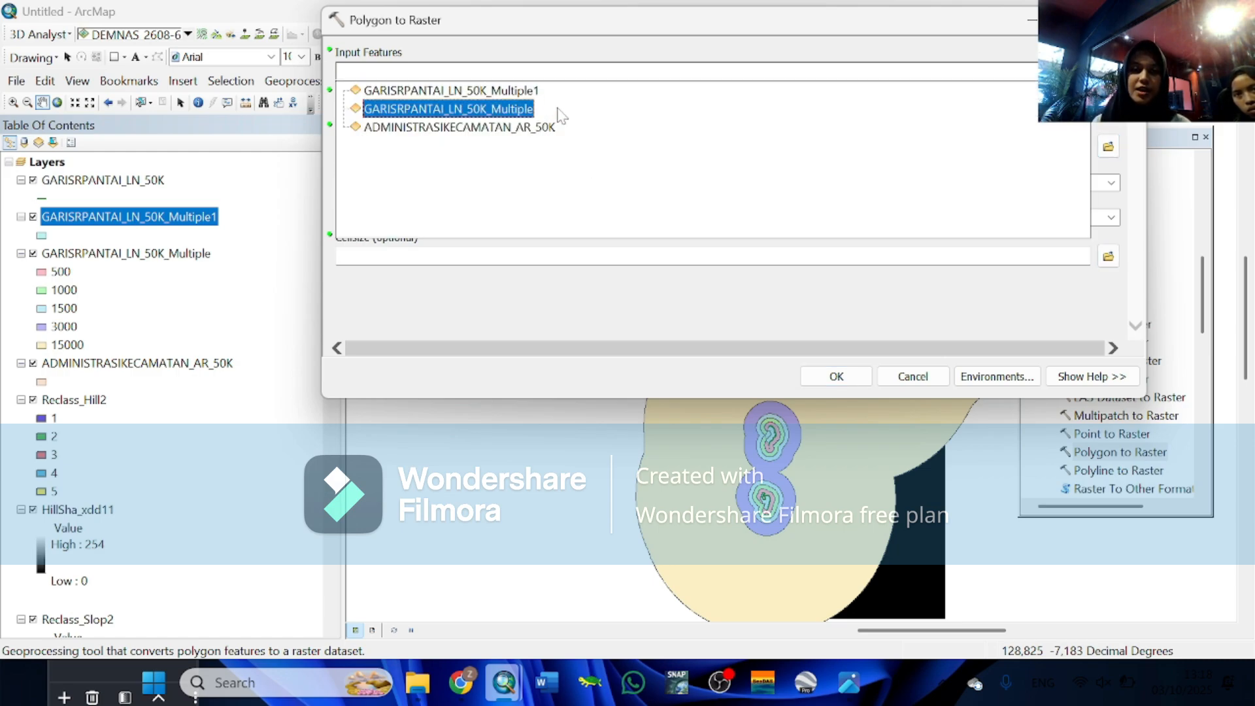
{"action": "left_click", "coordinate": [508, 91]}
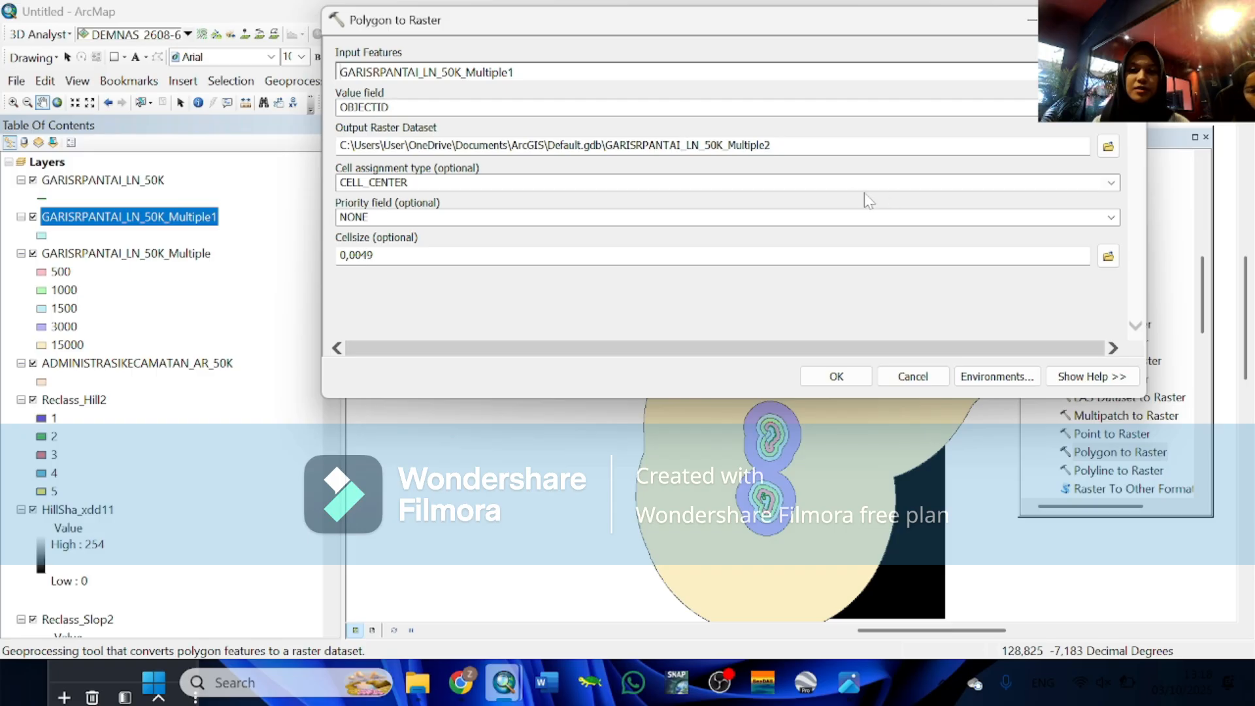
{"action": "left_click", "coordinate": [1111, 106]}
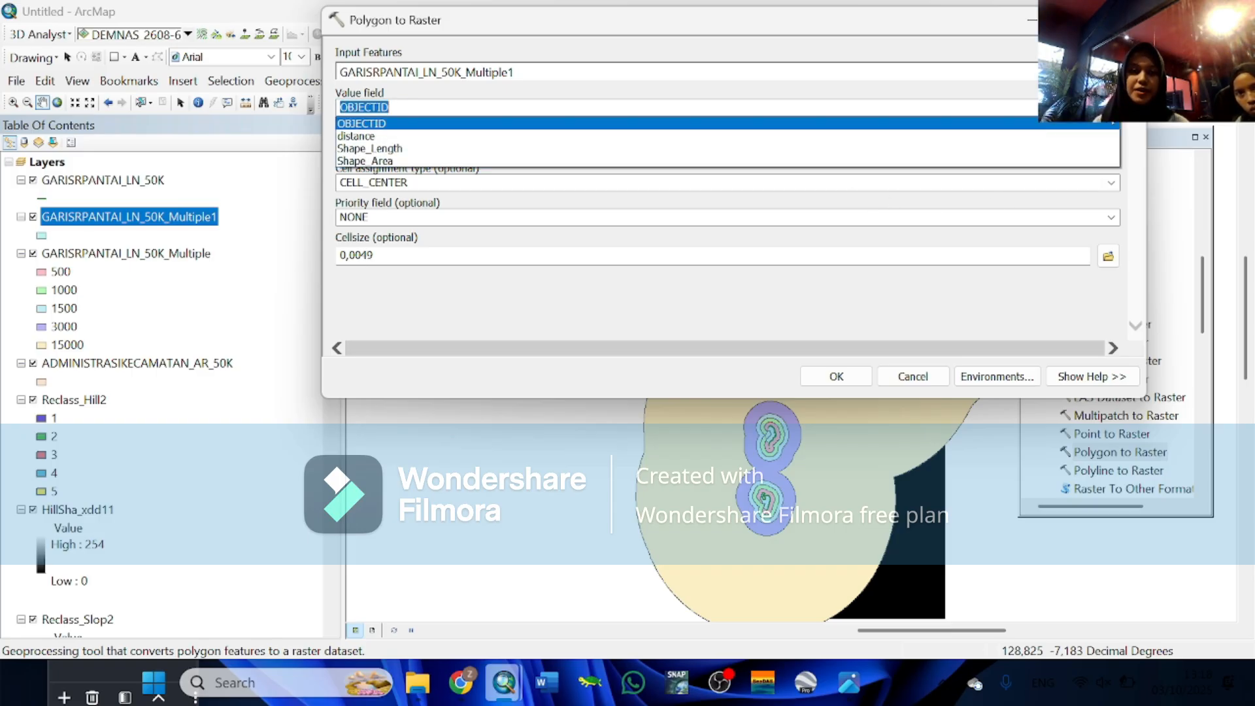
{"action": "left_click", "coordinate": [361, 136]}
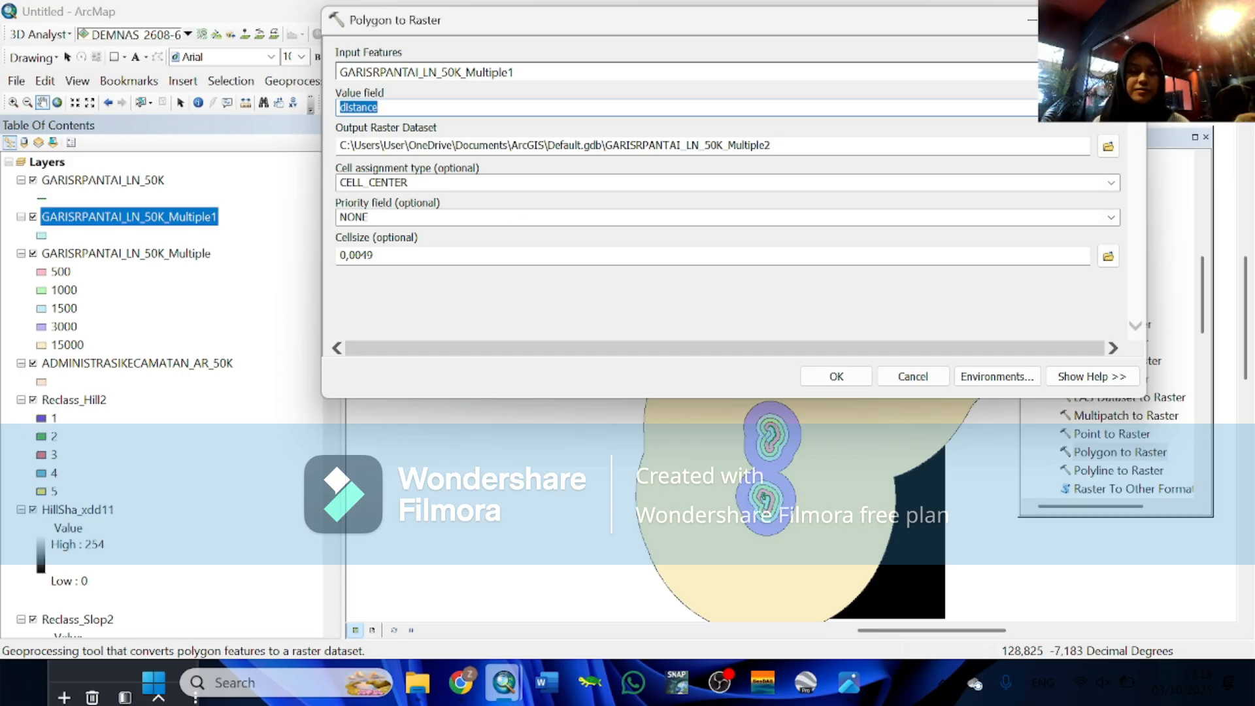
{"action": "left_click", "coordinate": [836, 378]}
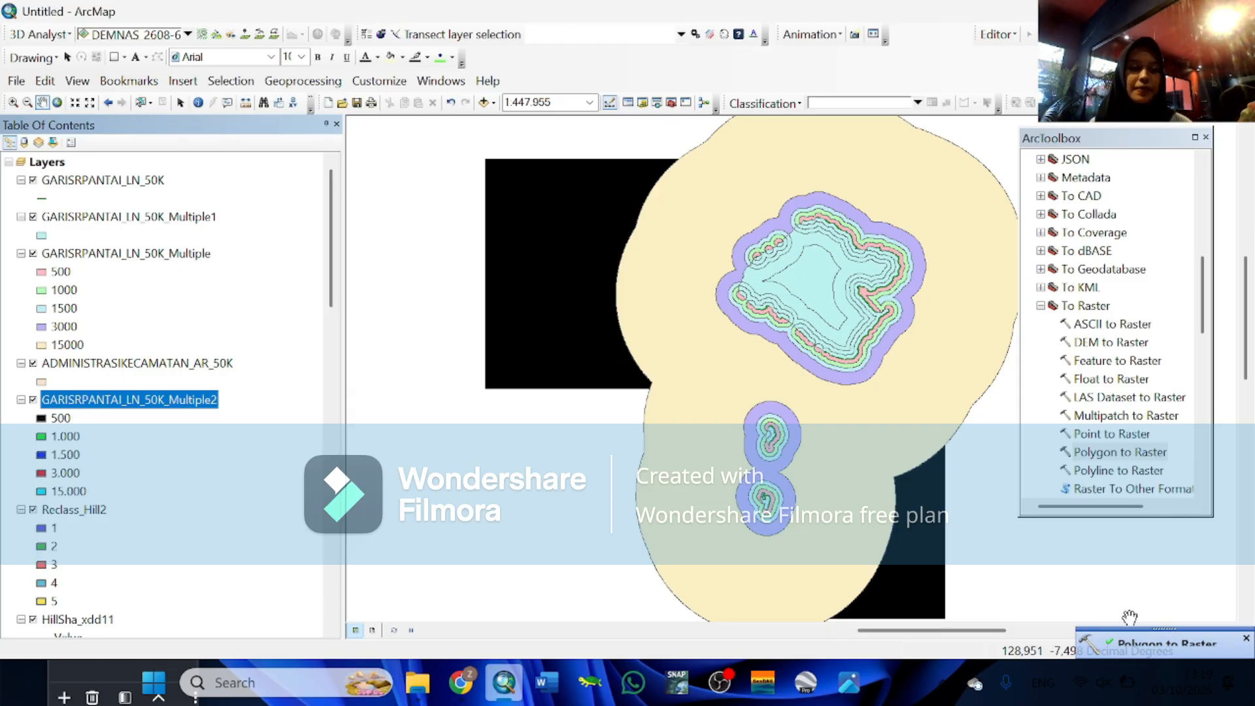
{"action": "scroll", "coordinate": [1163, 330], "scroll_direction": "up", "scroll_amount": 3}
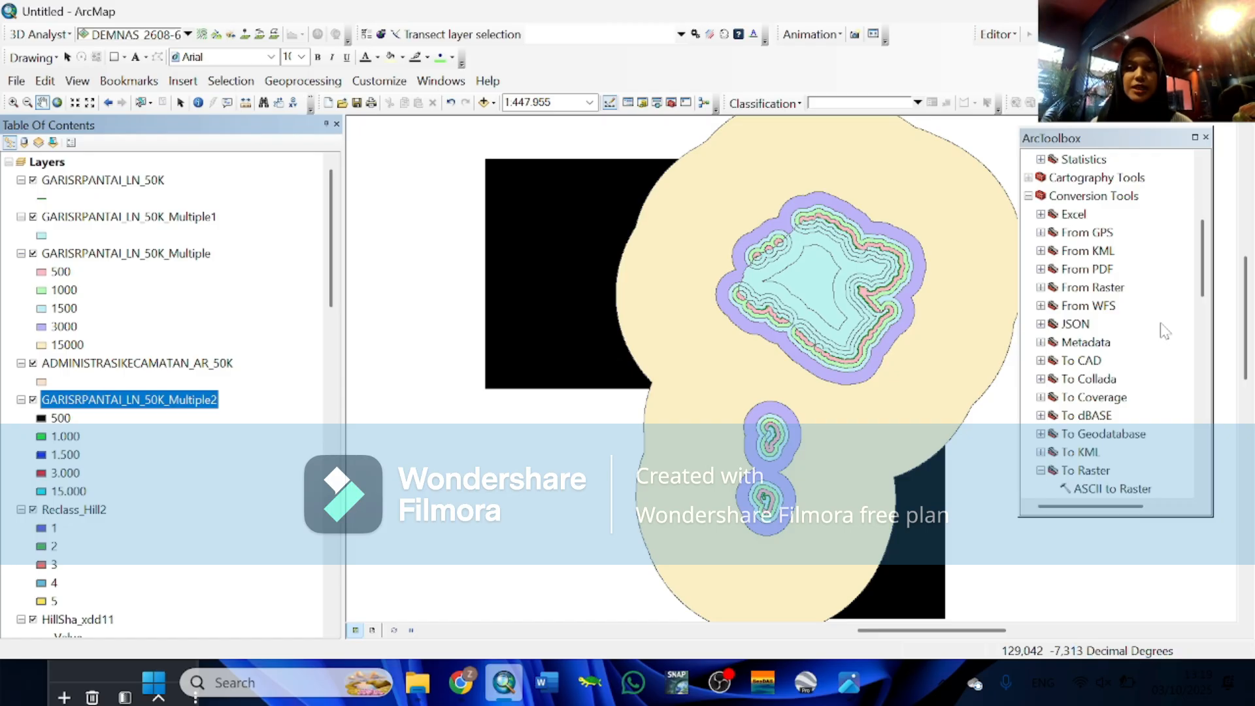
Open the Reclassify tool from the Reclass toolset of the Spatial Analyst Tools
{"action": "scroll", "coordinate": [1163, 330], "scroll_direction": "down", "scroll_amount": 15}
{"action": "scroll", "coordinate": [1164, 332], "scroll_direction": "down", "scroll_amount": 1}
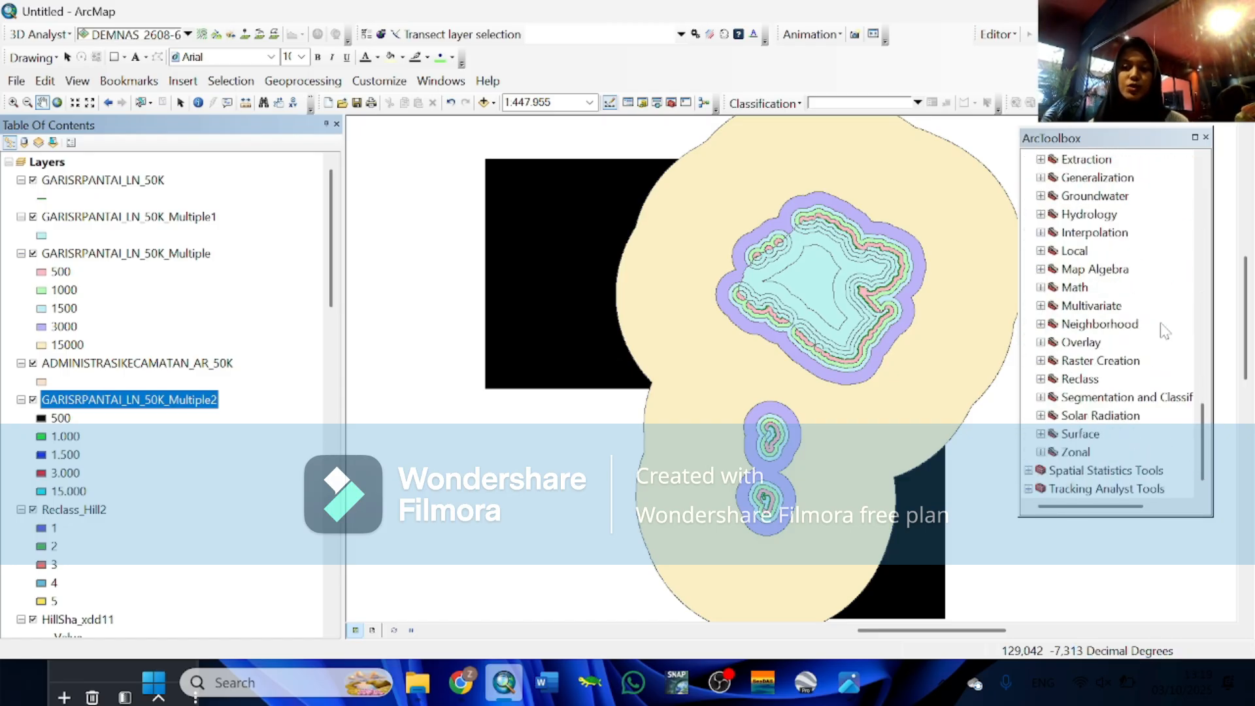
{"action": "scroll", "coordinate": [1164, 331], "scroll_direction": "up", "scroll_amount": 1}
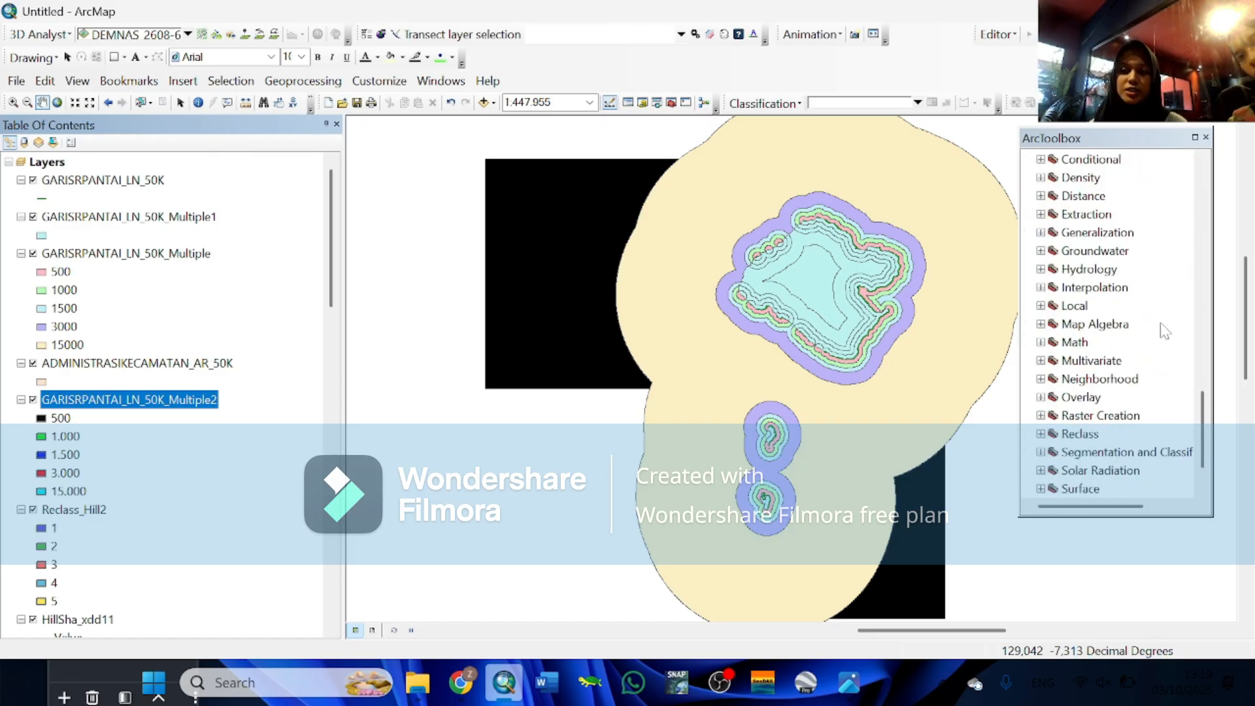
{"action": "scroll", "coordinate": [1164, 331], "scroll_direction": "down", "scroll_amount": 1}
{"action": "scroll", "coordinate": [1128, 402], "scroll_direction": "up", "scroll_amount": 4}
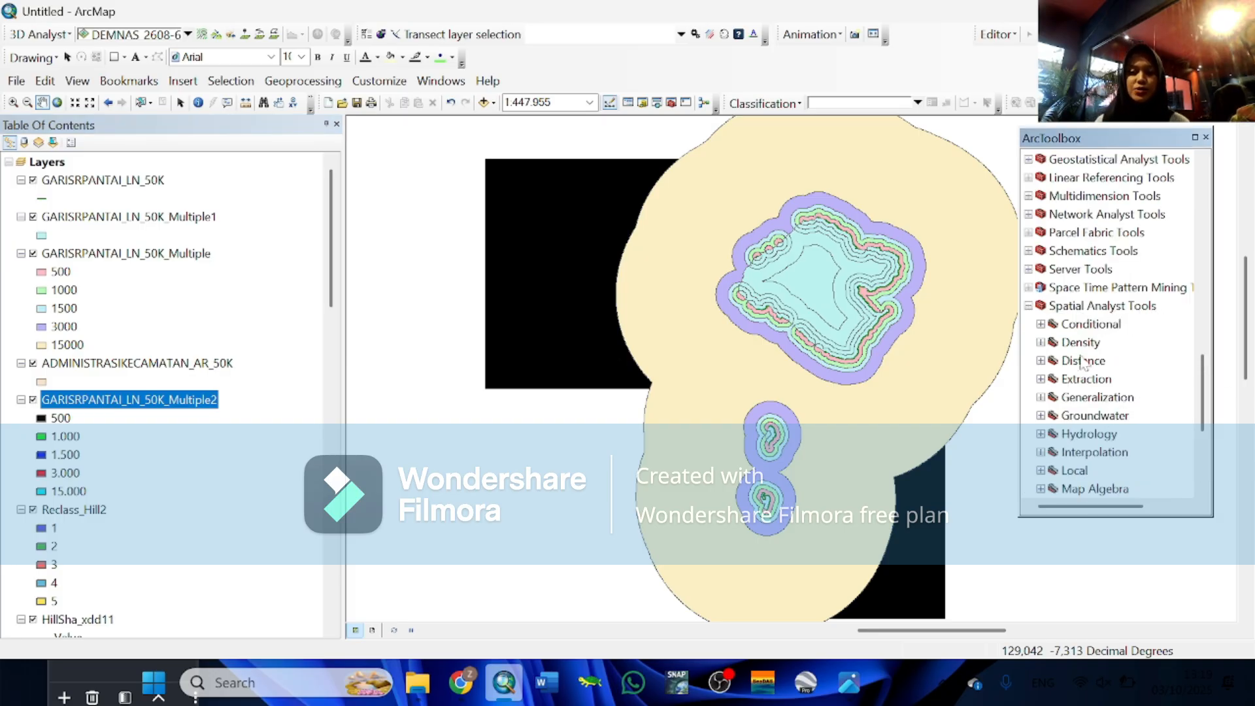
{"action": "scroll", "coordinate": [1066, 380], "scroll_direction": "down", "scroll_amount": 1}
{"action": "scroll", "coordinate": [1066, 381], "scroll_direction": "down", "scroll_amount": 1}
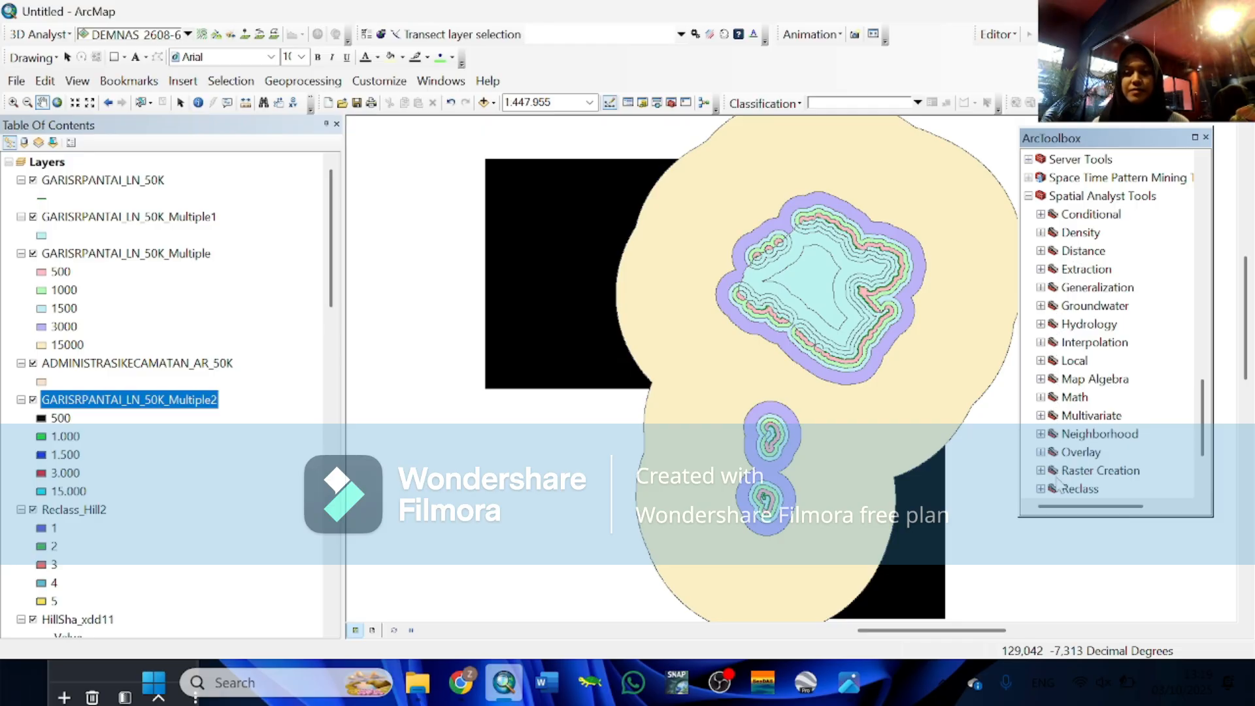
{"action": "left_click", "coordinate": [1041, 490]}
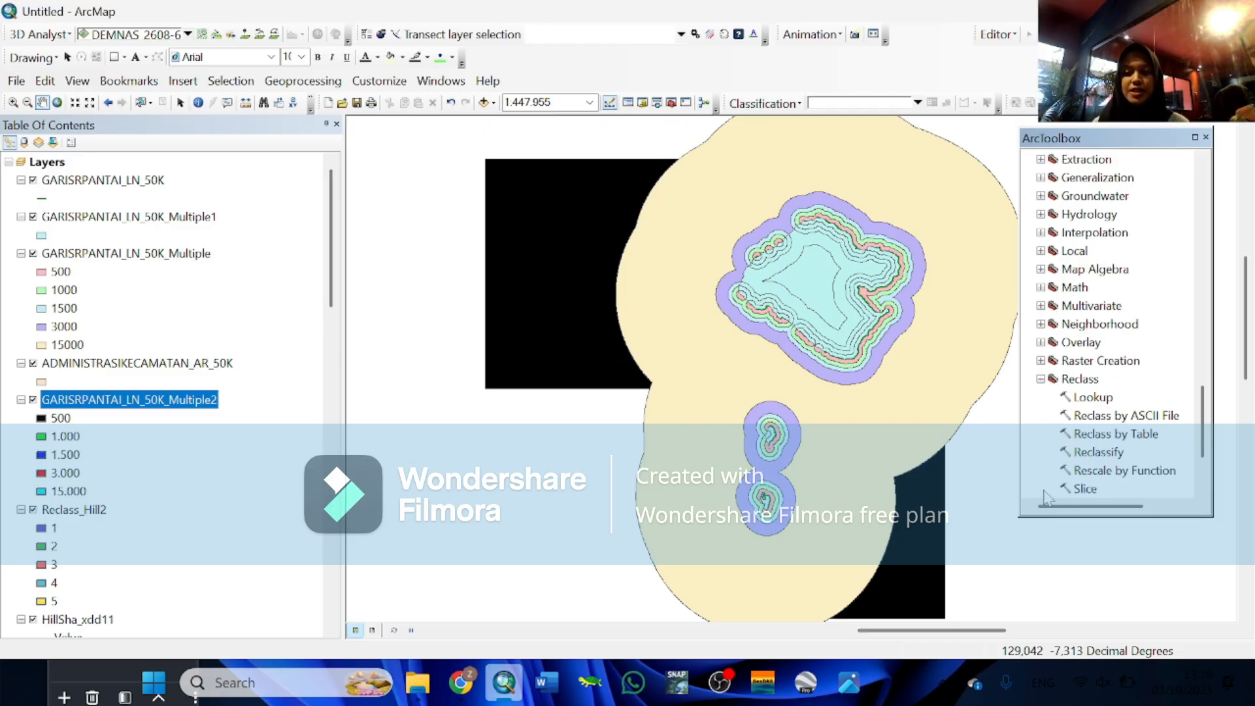
{"action": "double_click", "coordinate": [1088, 455]}
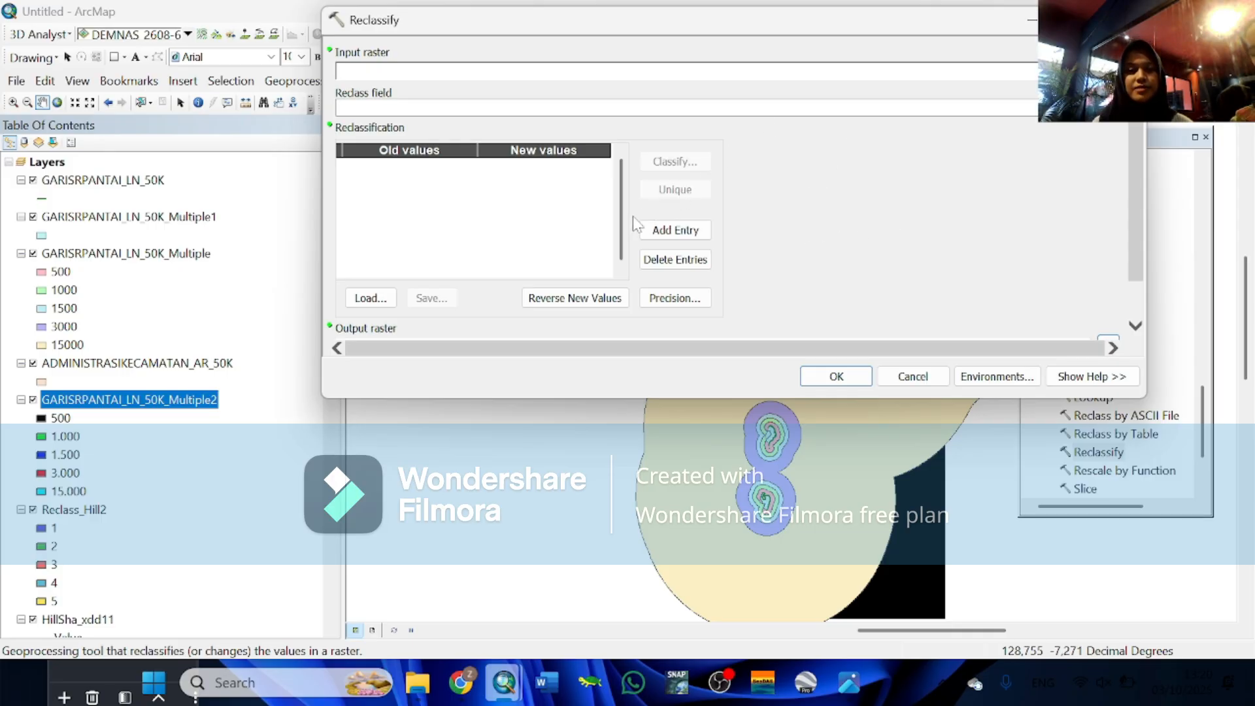
Reclassify GARISRPANTAI_LN_50K_Multiple2 by Value, with new values 1 to 5 for distances 500, 1000, 1500, 3000 and 15000
{"action": "left_click", "coordinate": [1082, 72]}
{"action": "left_click", "coordinate": [440, 90]}
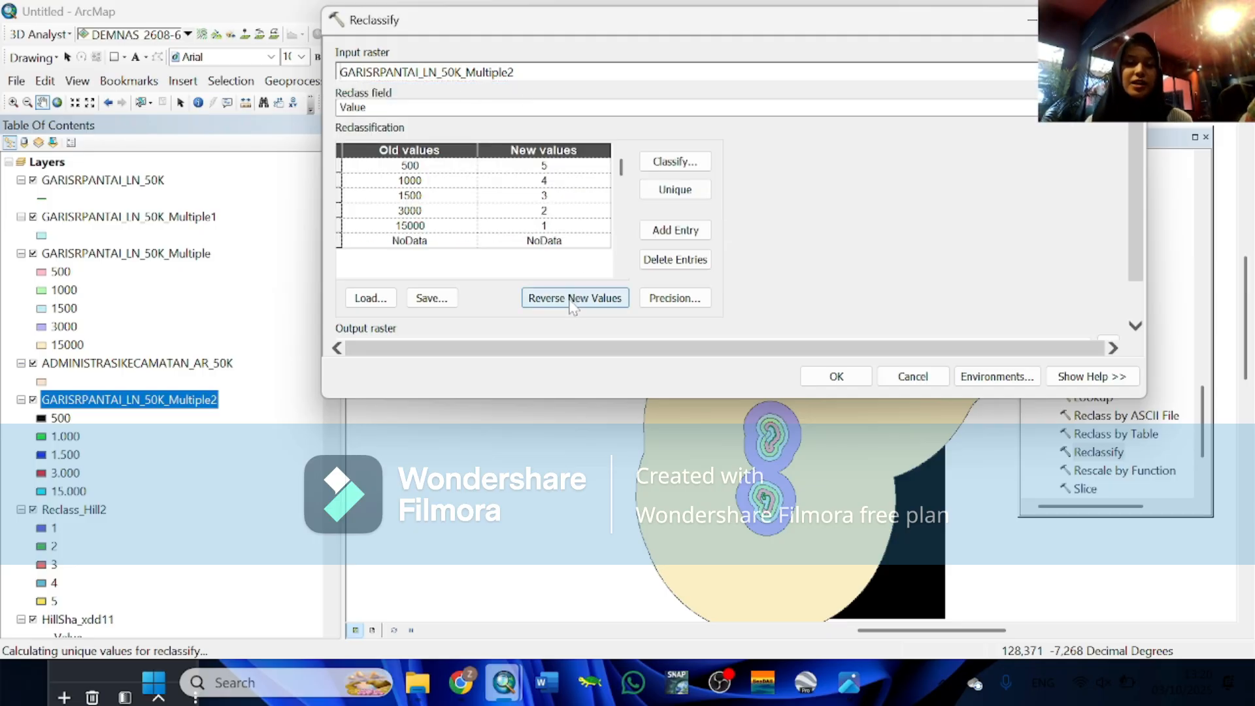
{"action": "left_click", "coordinate": [570, 302]}
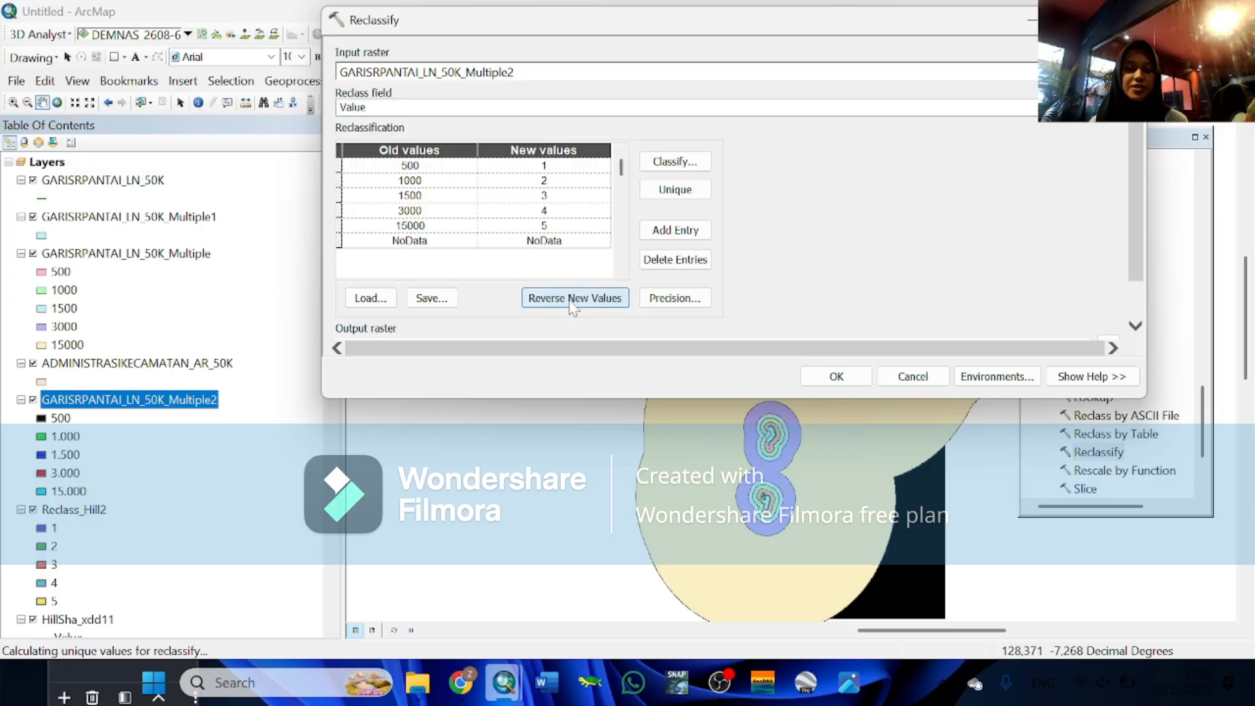
{"action": "left_click", "coordinate": [836, 378]}
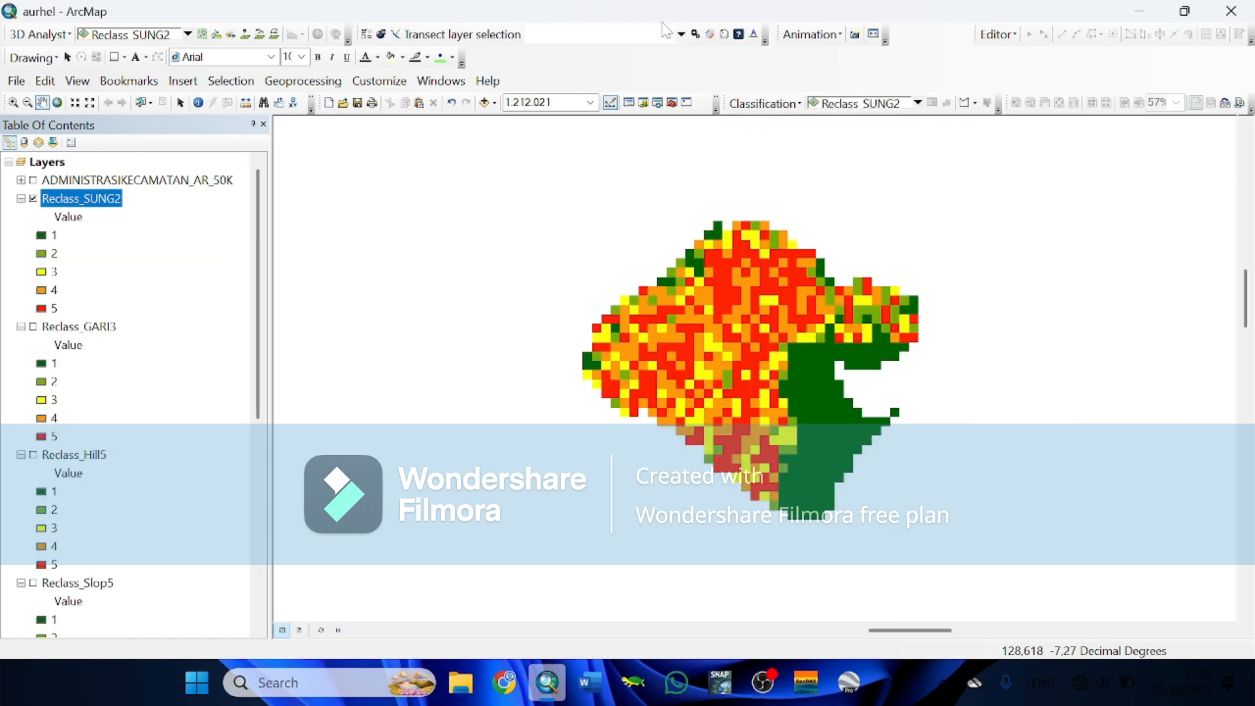
Search for "raster calculator" and open the Spatial Analyst Raster Calculator tool
{"action": "left_click", "coordinate": [661, 106]}
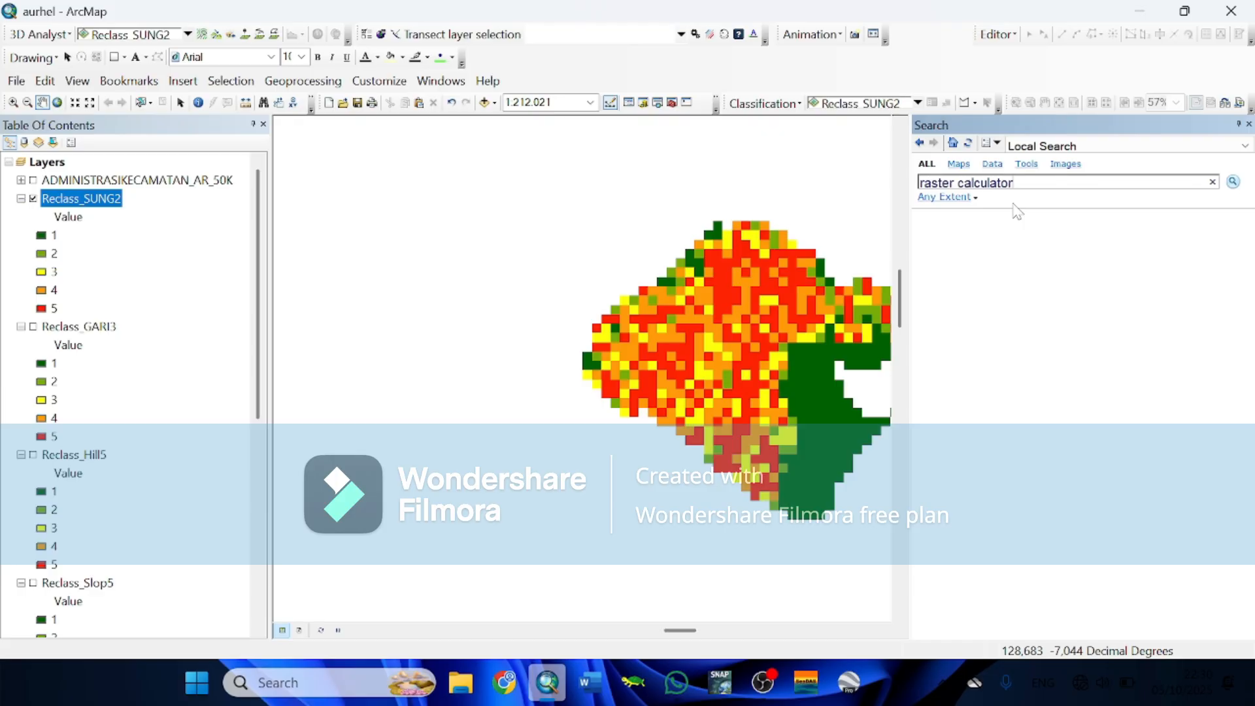
{"action": "left_click", "coordinate": [1233, 182]}
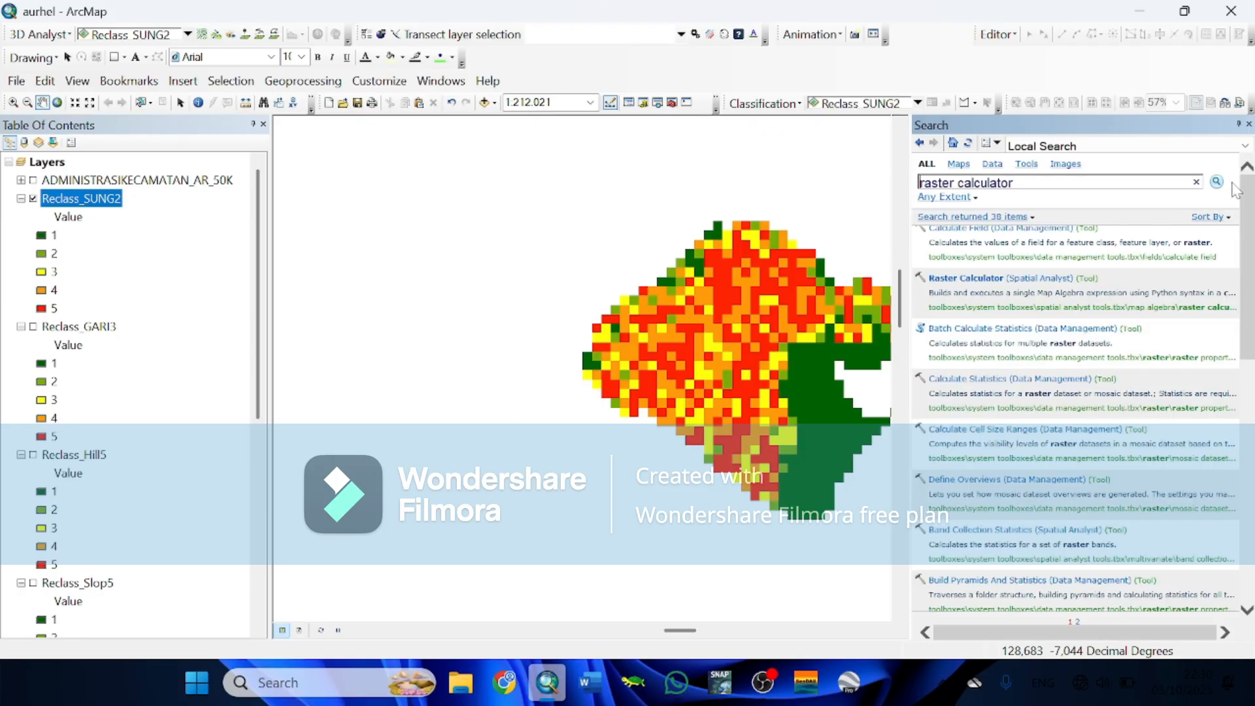
{"action": "left_click", "coordinate": [1061, 279]}
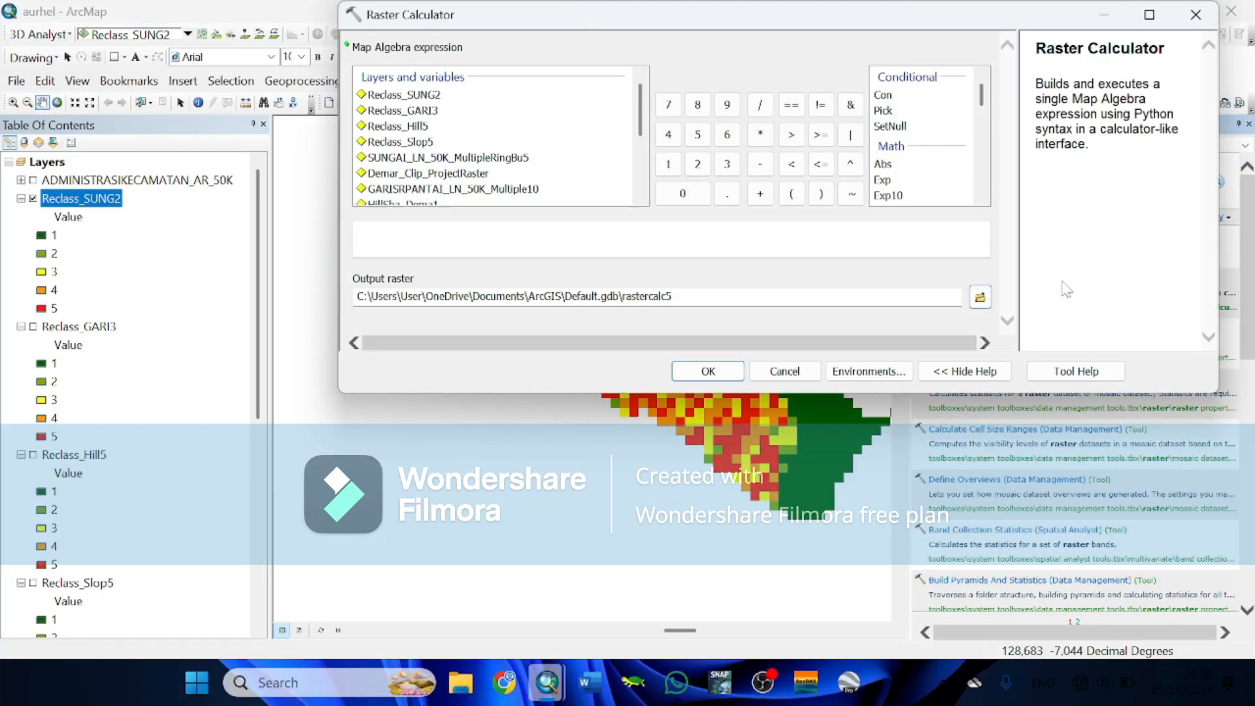
Start the Map Algebra expression with "Reclass_SUNG2" * 15
{"action": "left_click", "coordinate": [430, 95]}
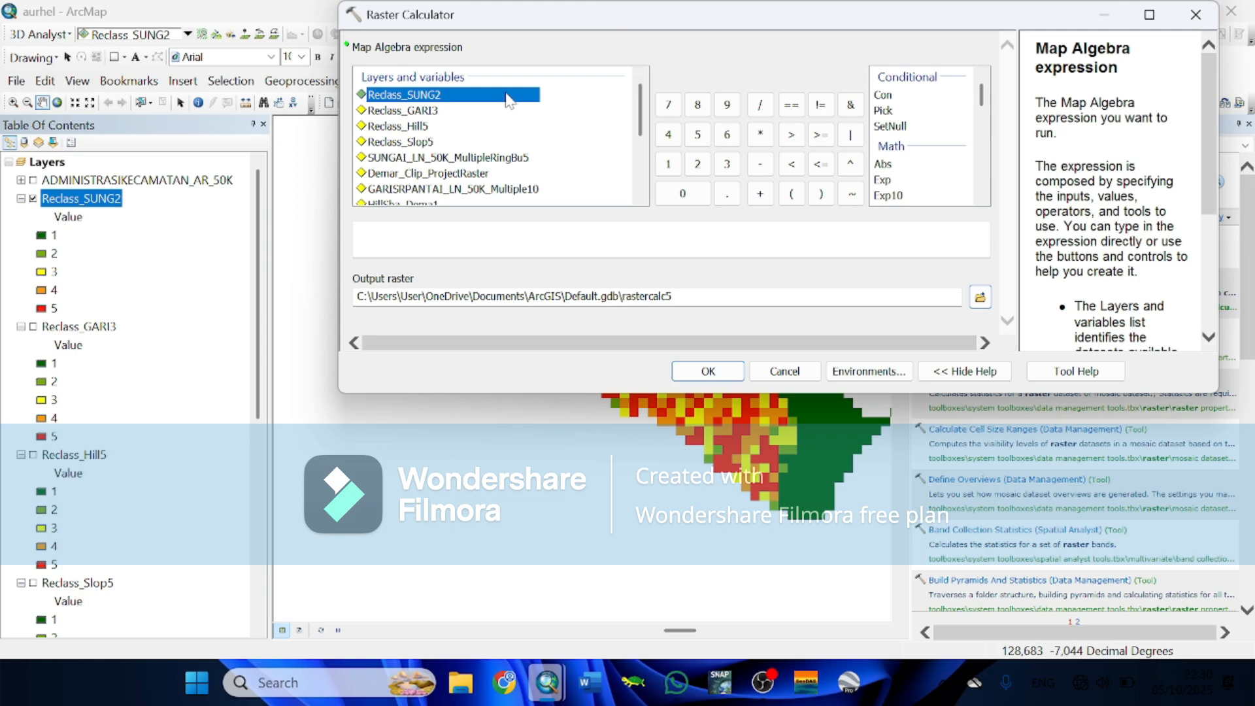
{"action": "double_click", "coordinate": [508, 99]}
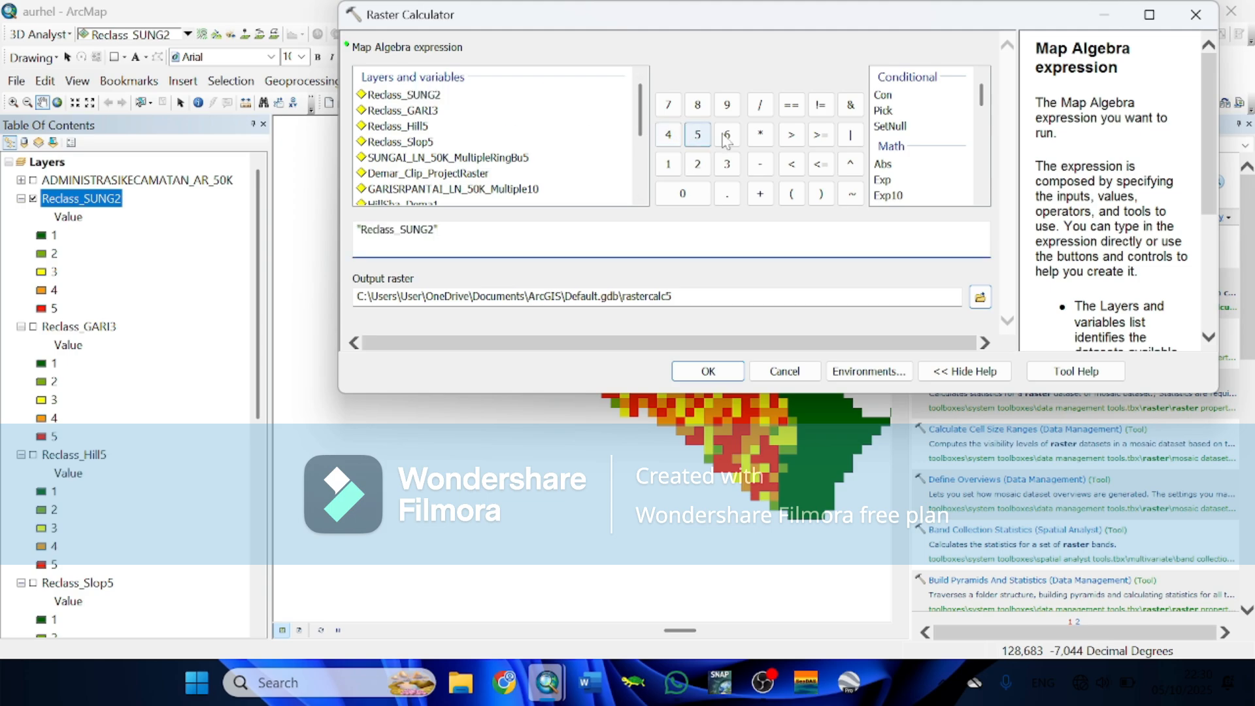
{"action": "left_click", "coordinate": [758, 136]}
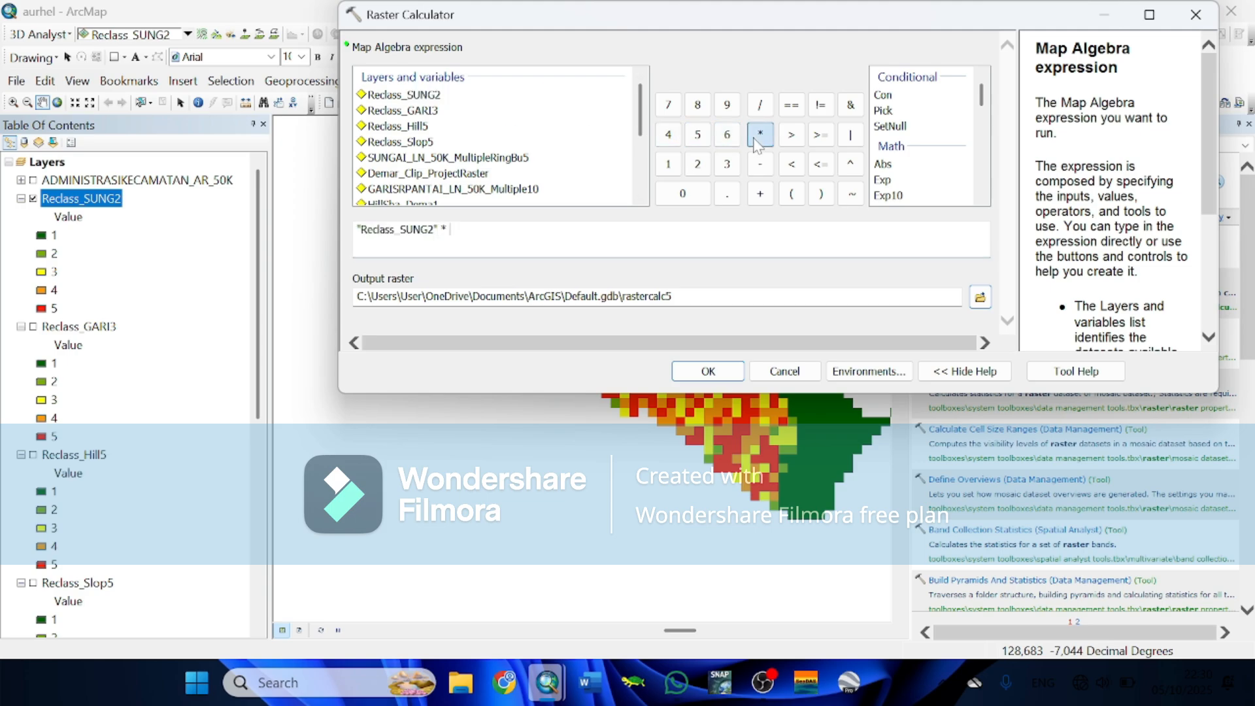
{"action": "left_click", "coordinate": [668, 163]}
{"action": "left_click", "coordinate": [697, 136]}
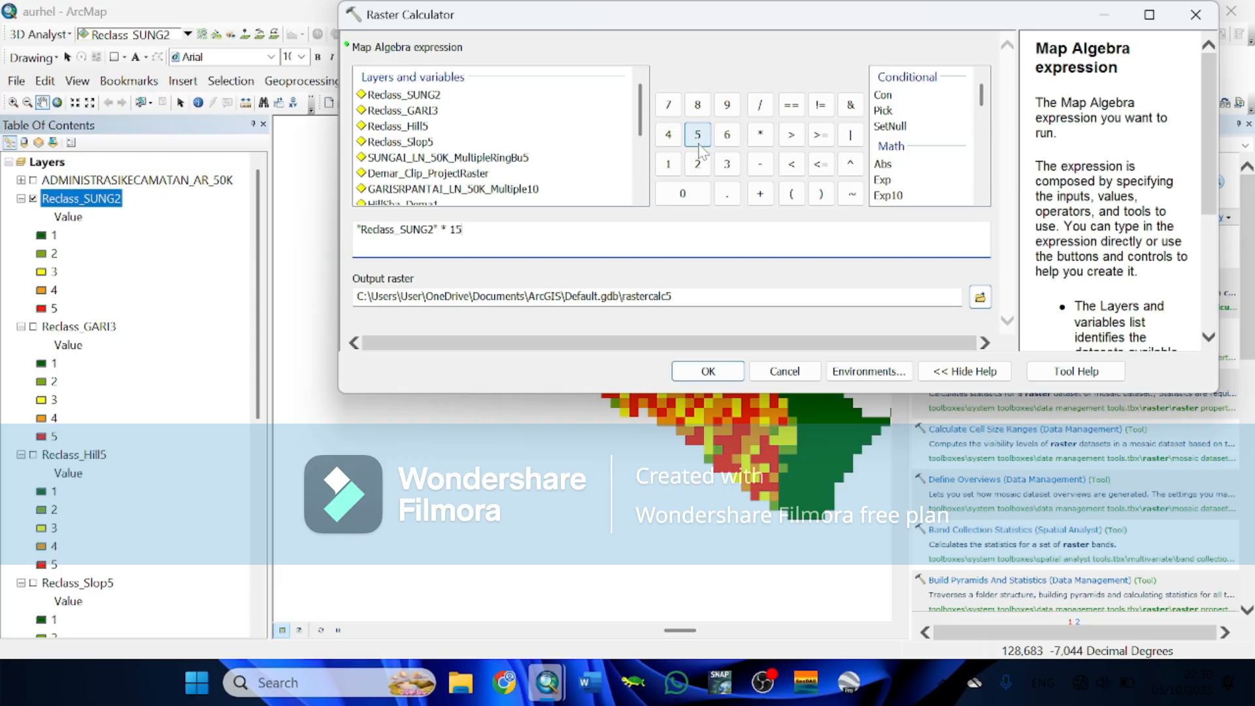
Extend the Map Algebra expression with + "Reclass_GARI3" * 30
{"action": "left_click", "coordinate": [762, 198]}
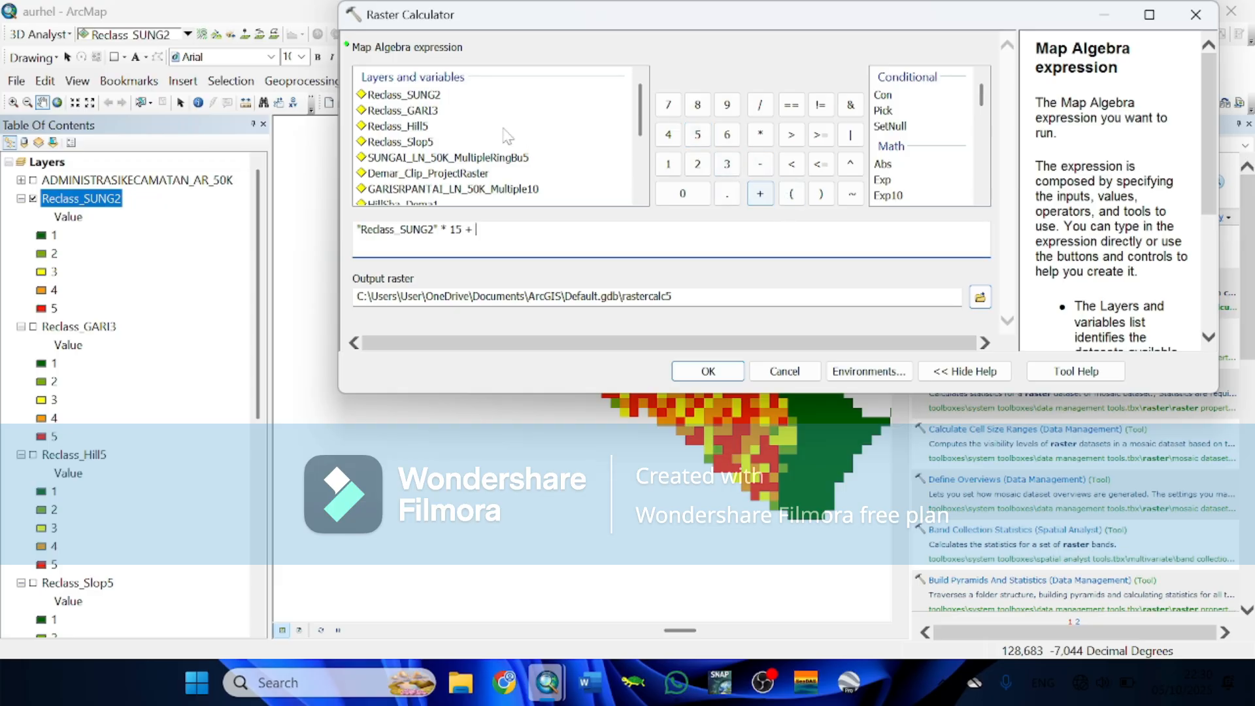
{"action": "double_click", "coordinate": [431, 113]}
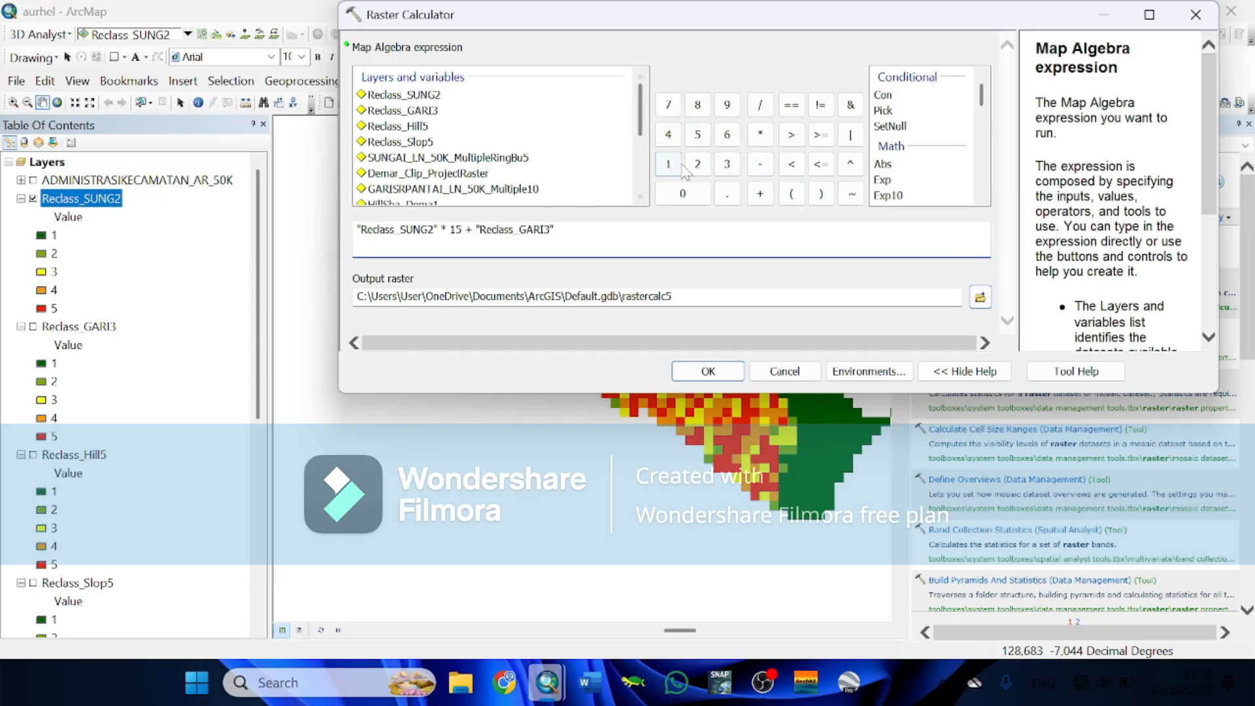
{"action": "left_click", "coordinate": [758, 138]}
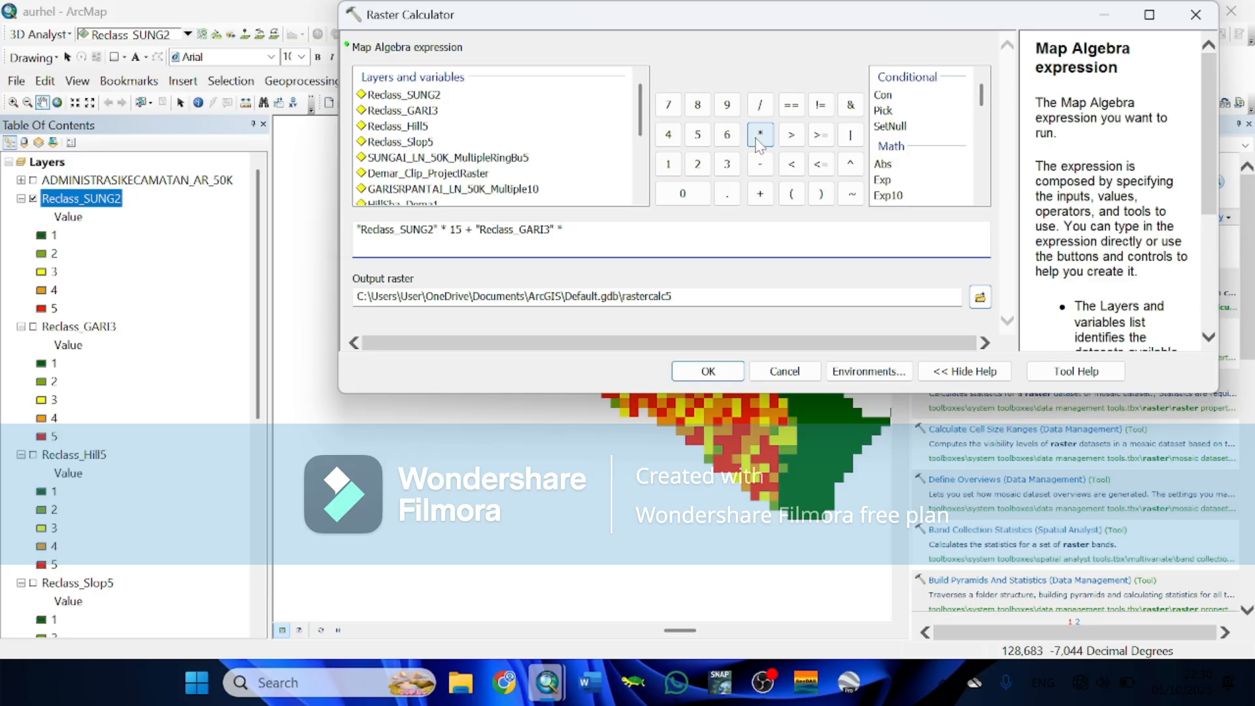
{"action": "left_click", "coordinate": [727, 165]}
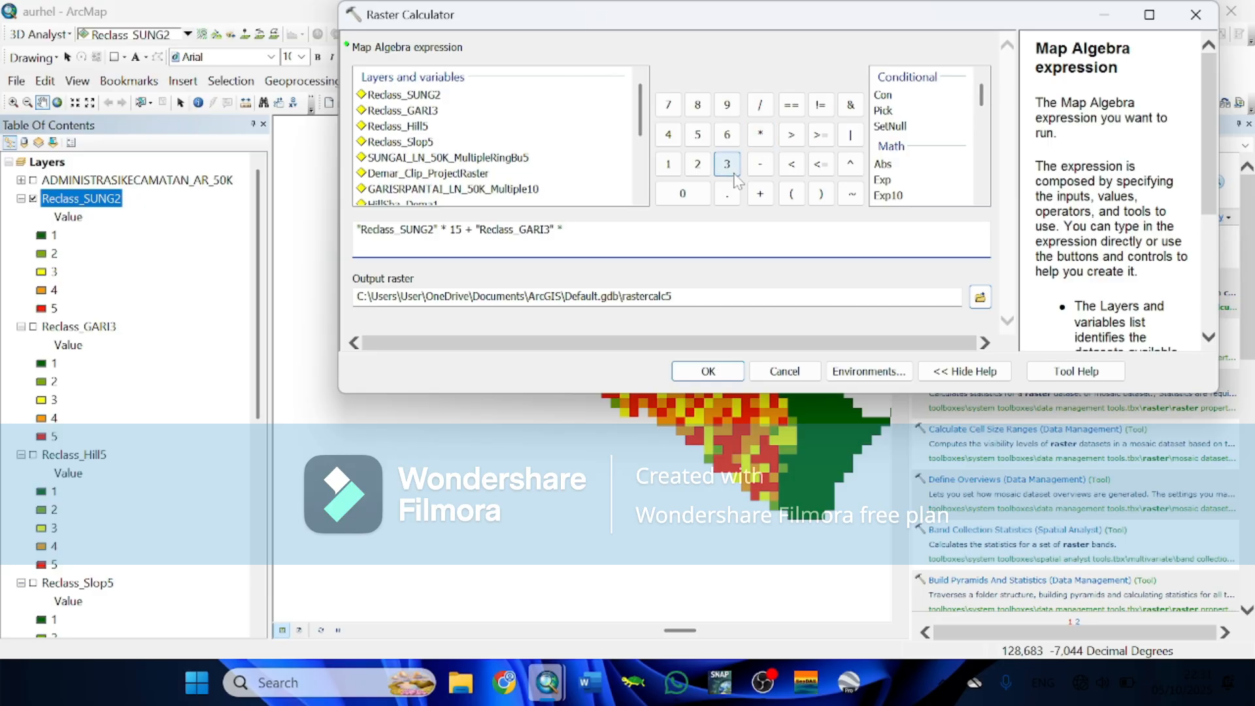
{"action": "left_click", "coordinate": [689, 196]}
Extend the Map Algebra expression with + "Reclass_Hill5" * 30
{"action": "left_click", "coordinate": [764, 200]}
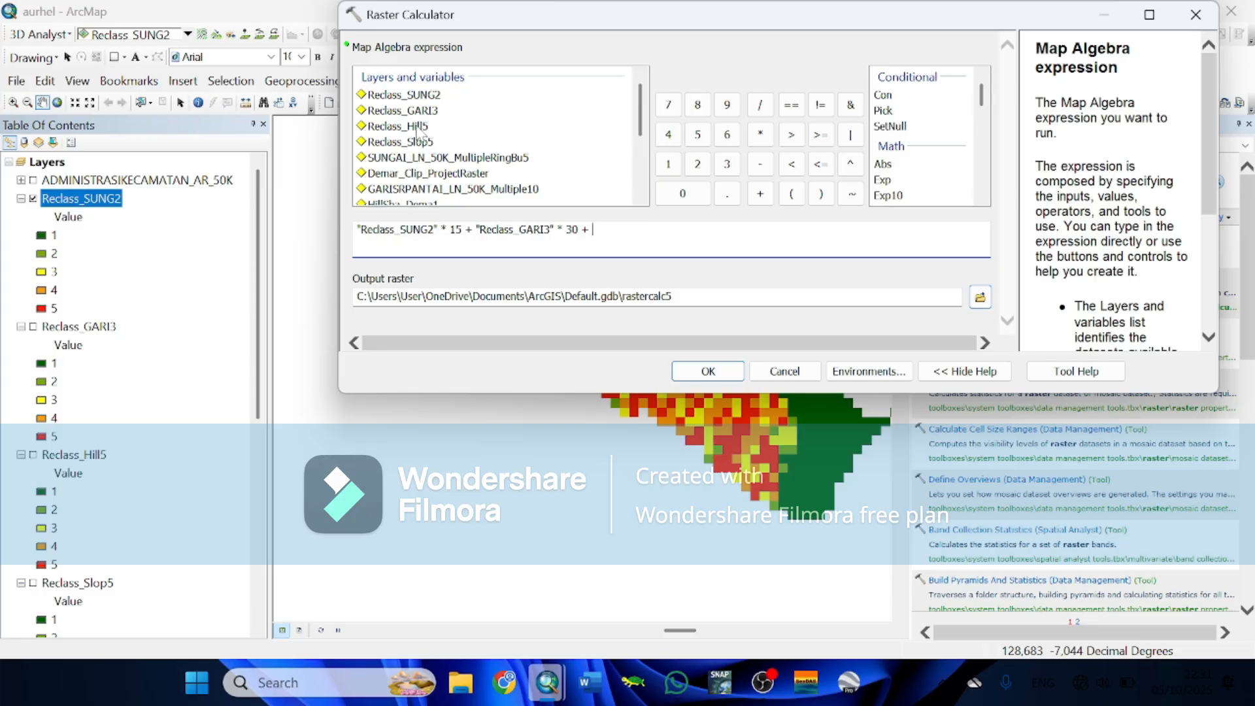
{"action": "double_click", "coordinate": [421, 127]}
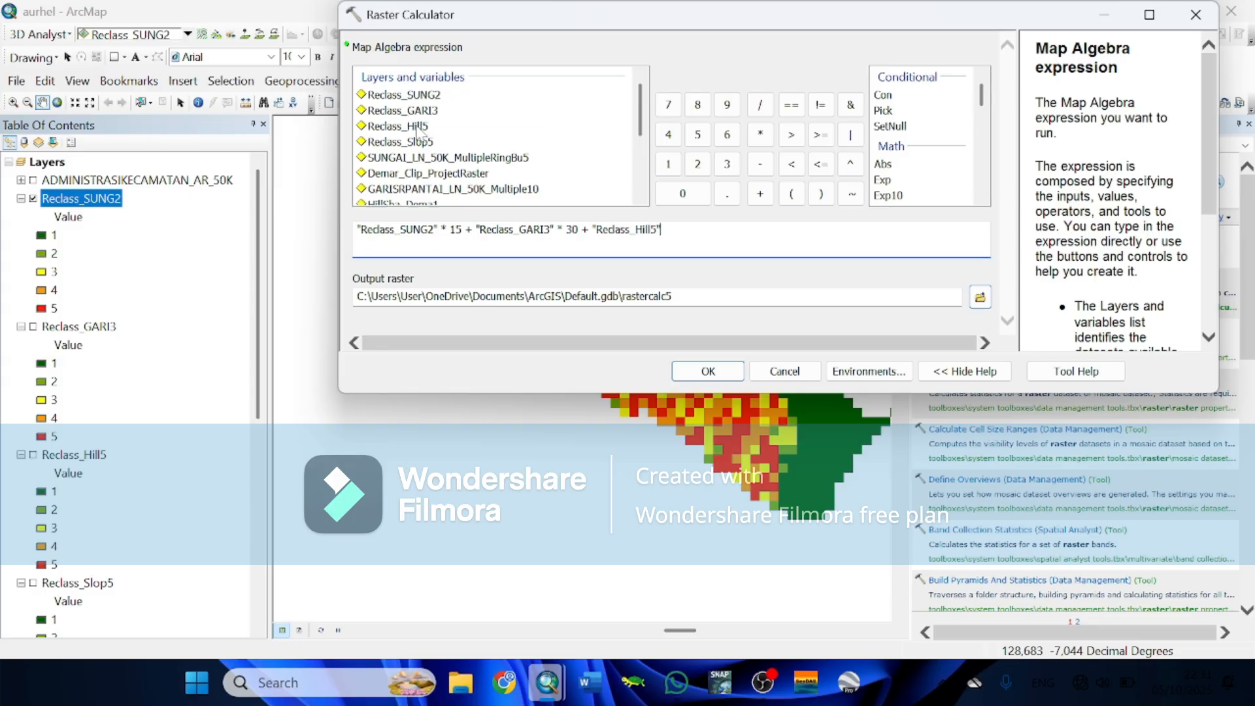
{"action": "left_click", "coordinate": [761, 137]}
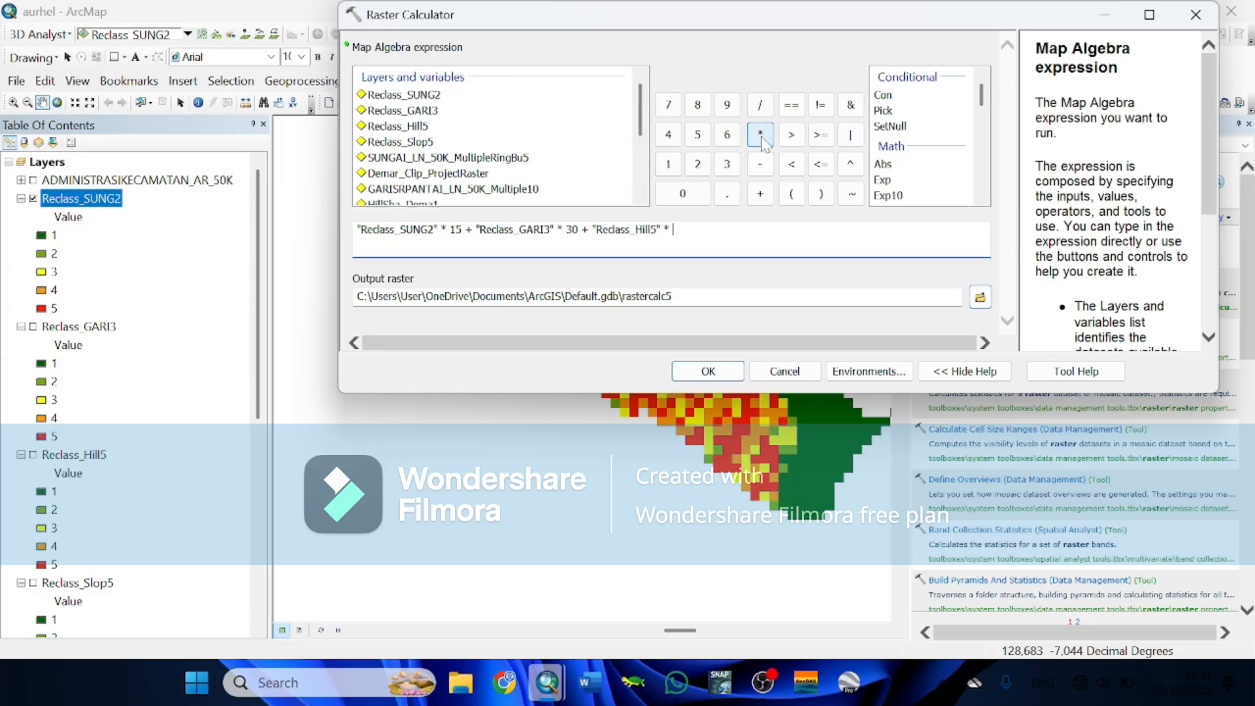
{"action": "left_click", "coordinate": [727, 165]}
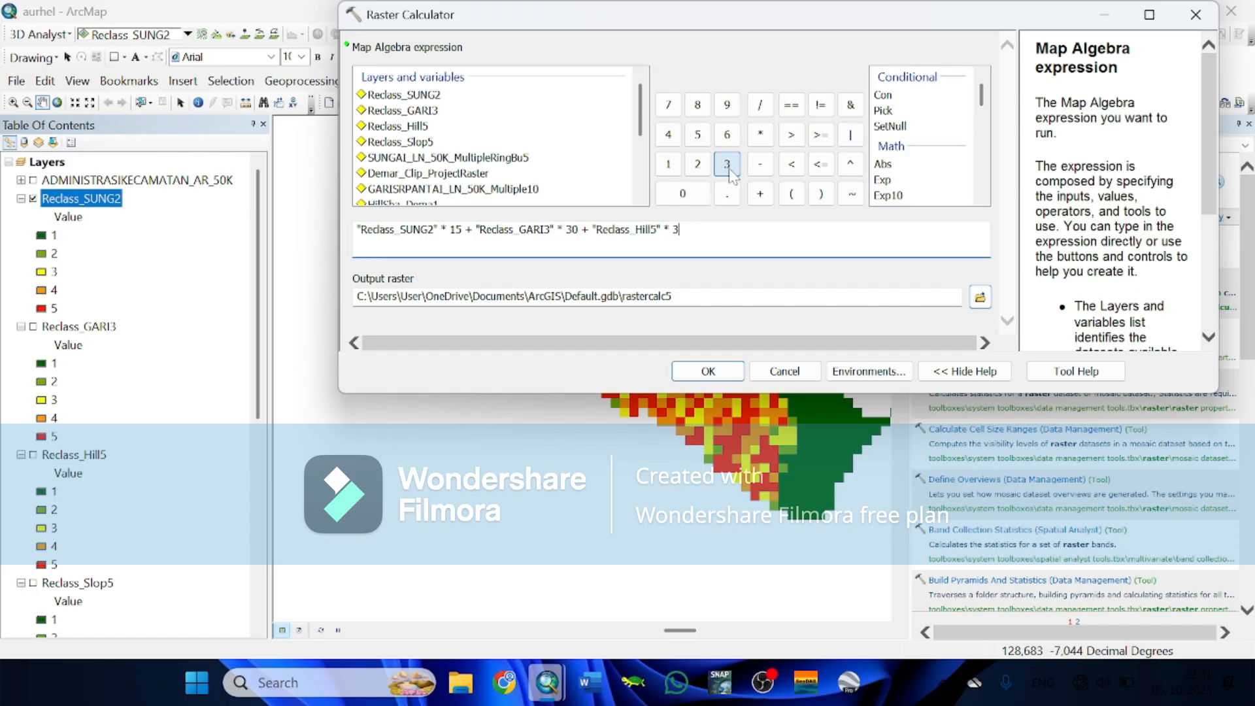
{"action": "left_click", "coordinate": [728, 165]}
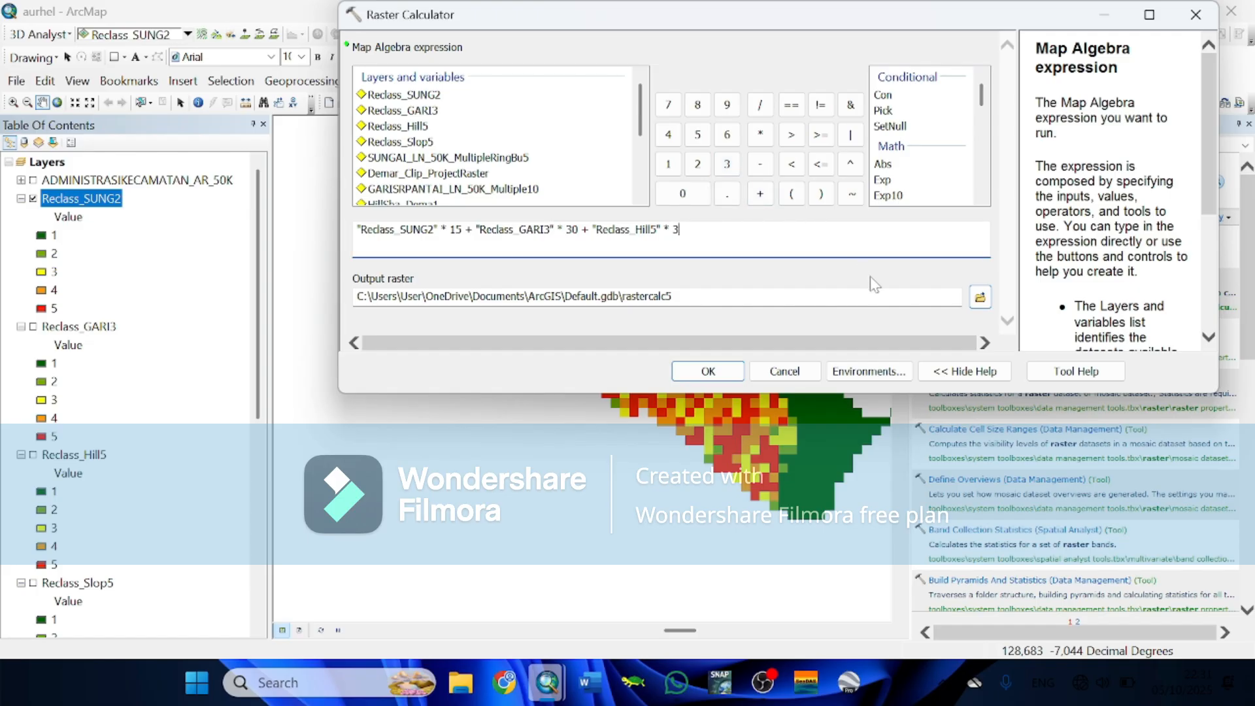
{"action": "left_click", "coordinate": [704, 196]}
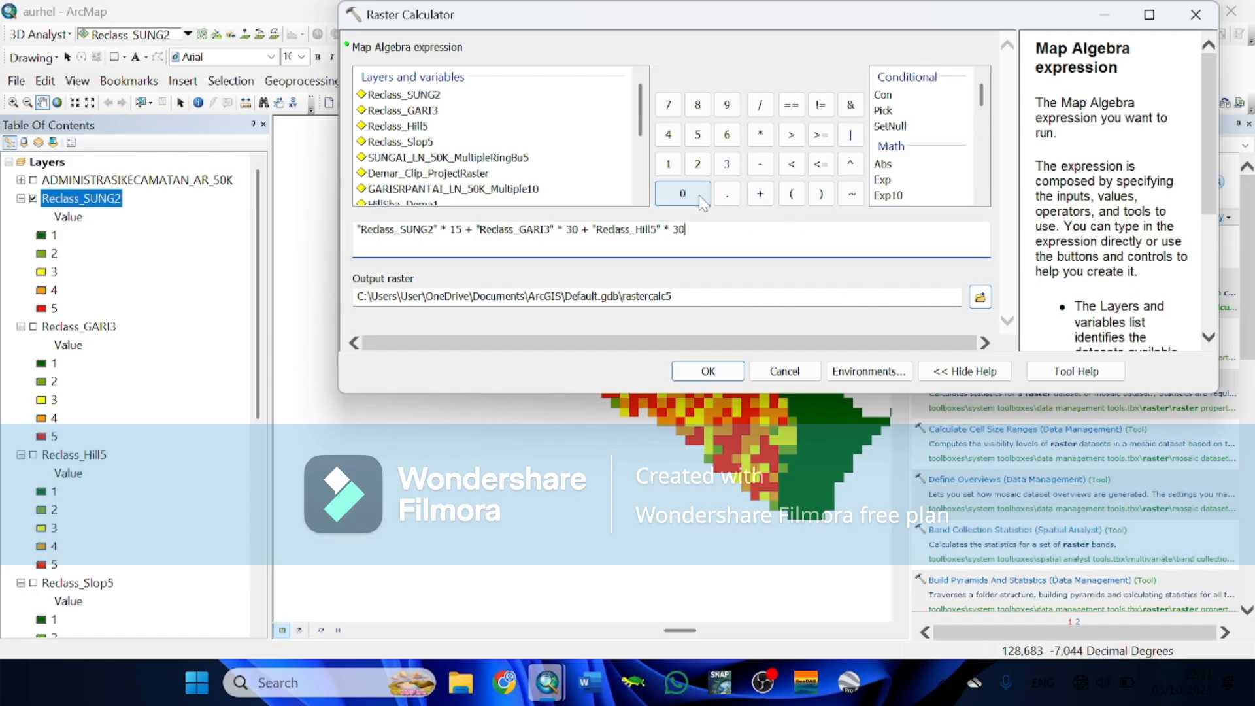
Complete the Map Algebra expression with + "Reclass_Slop5" * 25 and run the raster calculation to rastercalc5
{"action": "left_click", "coordinate": [759, 196]}
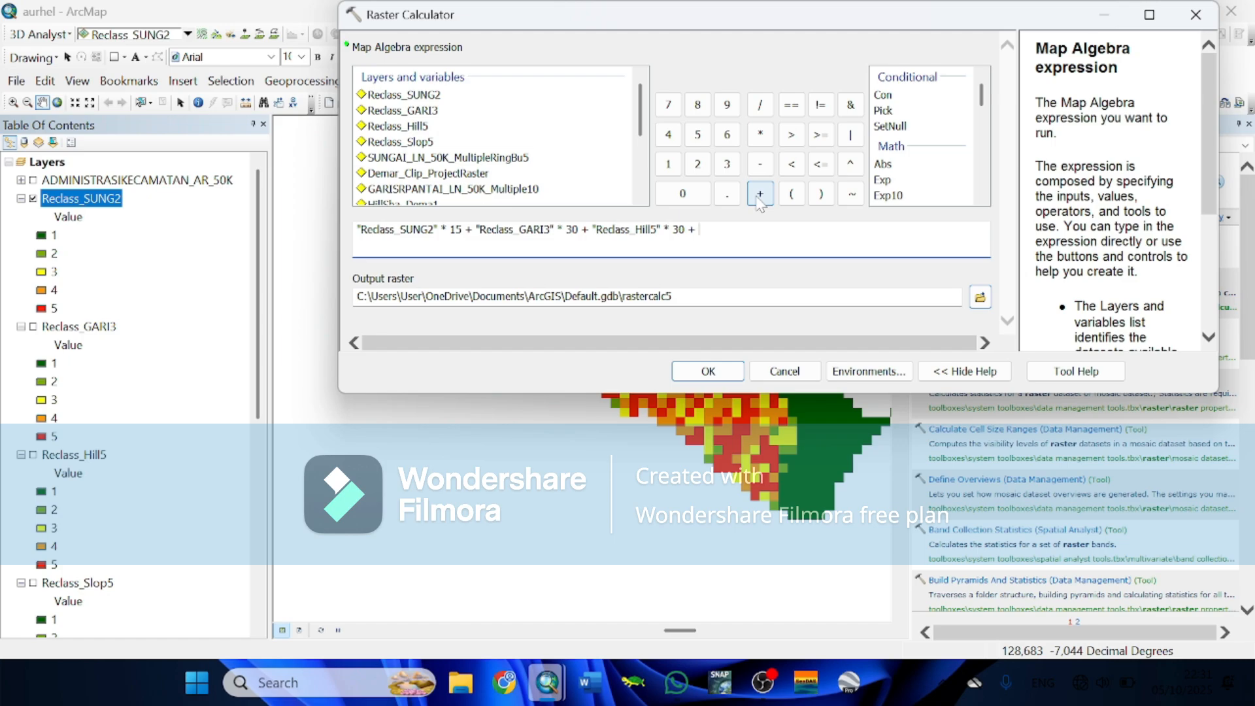
{"action": "left_click", "coordinate": [418, 142]}
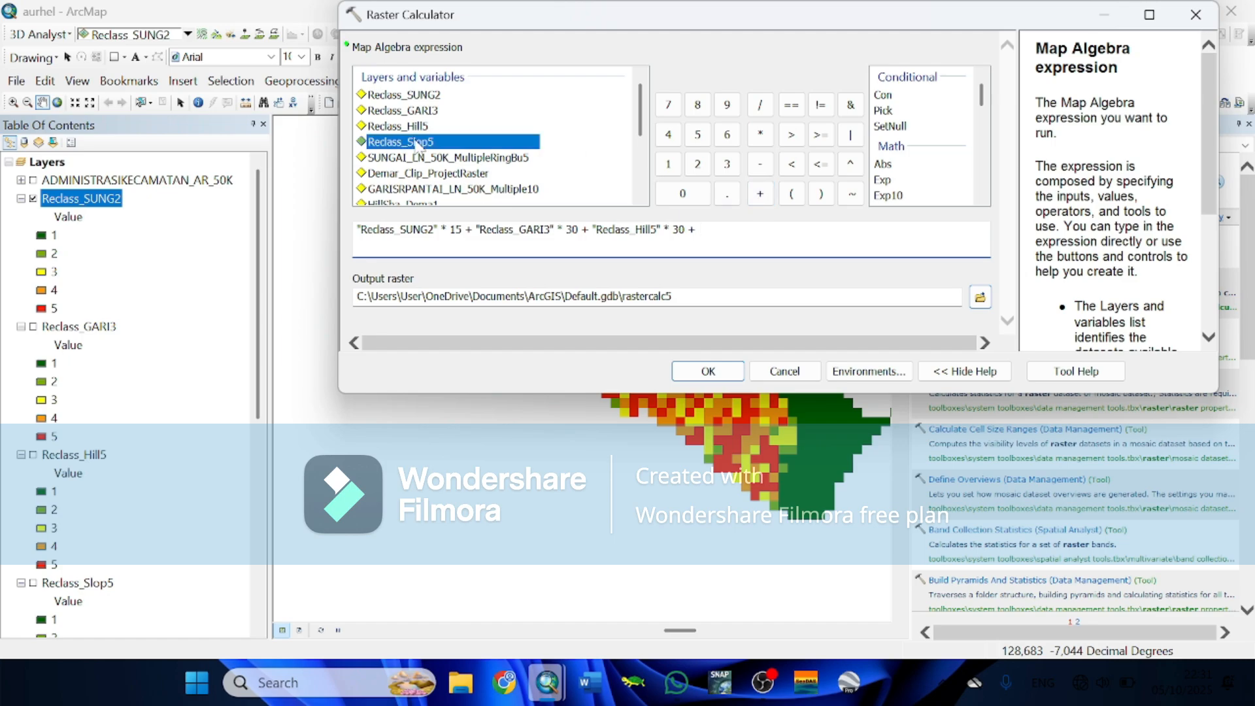
{"action": "double_click", "coordinate": [417, 142]}
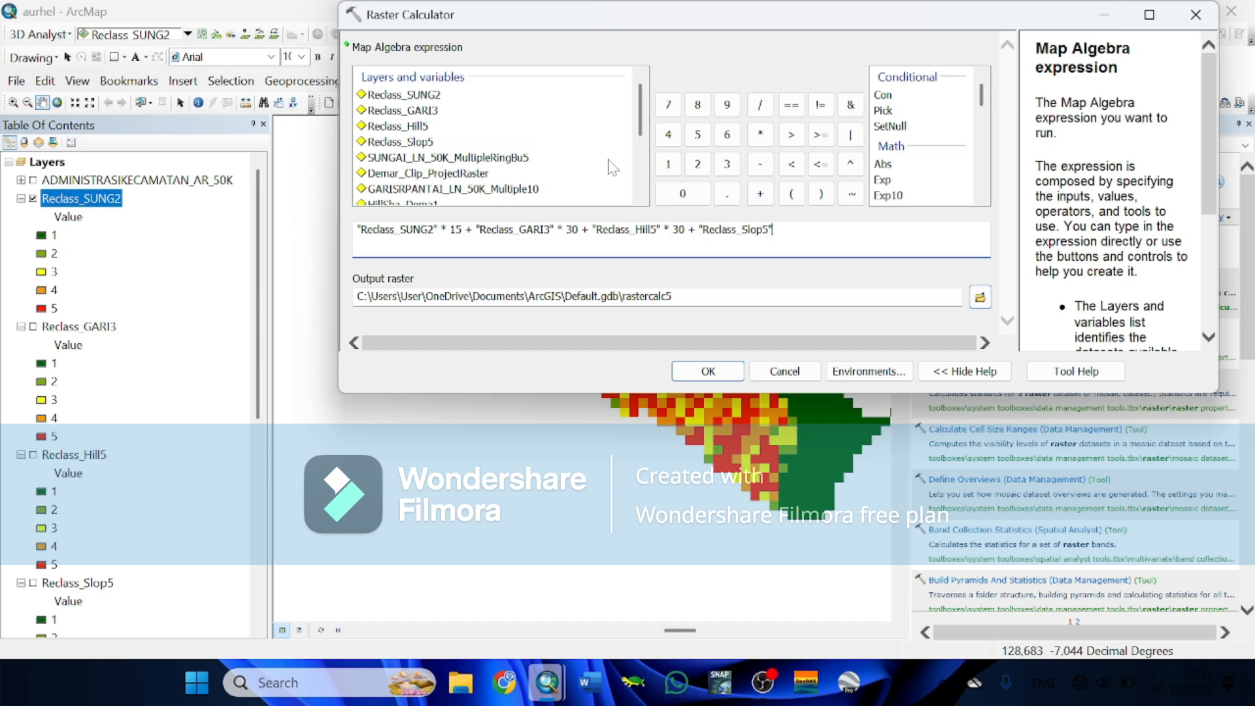
{"action": "left_click", "coordinate": [699, 167]}
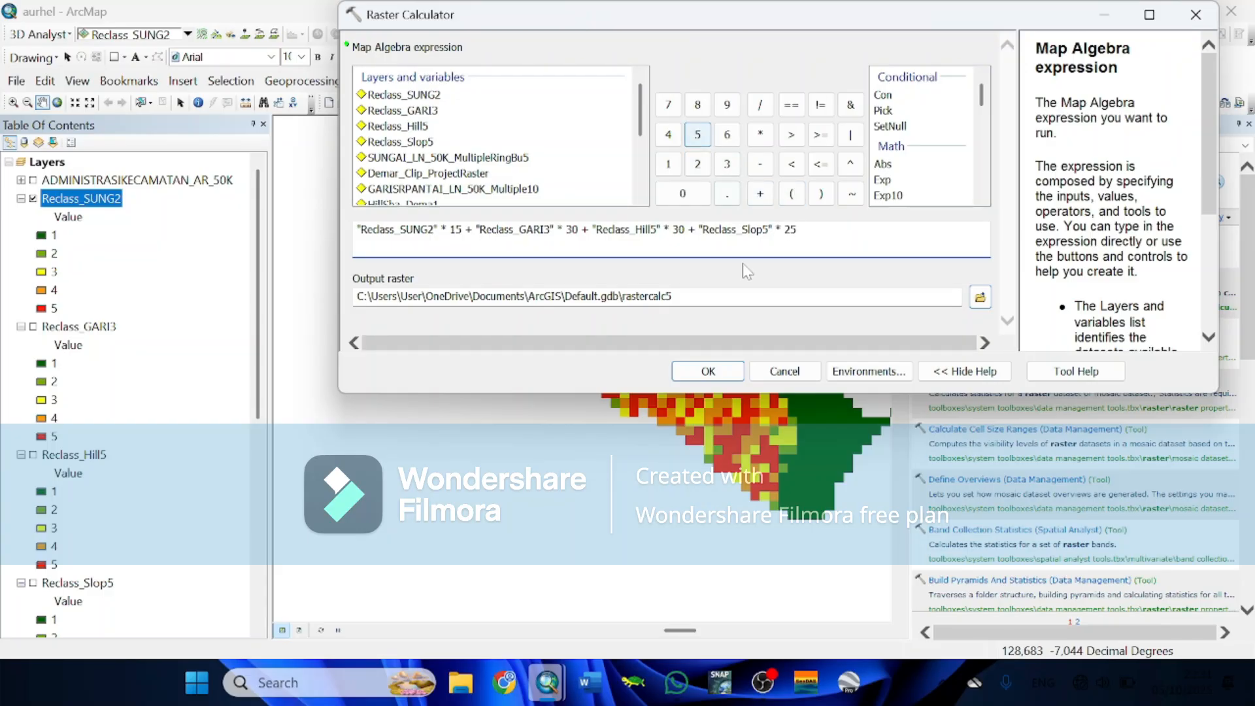
{"action": "left_click", "coordinate": [708, 372]}
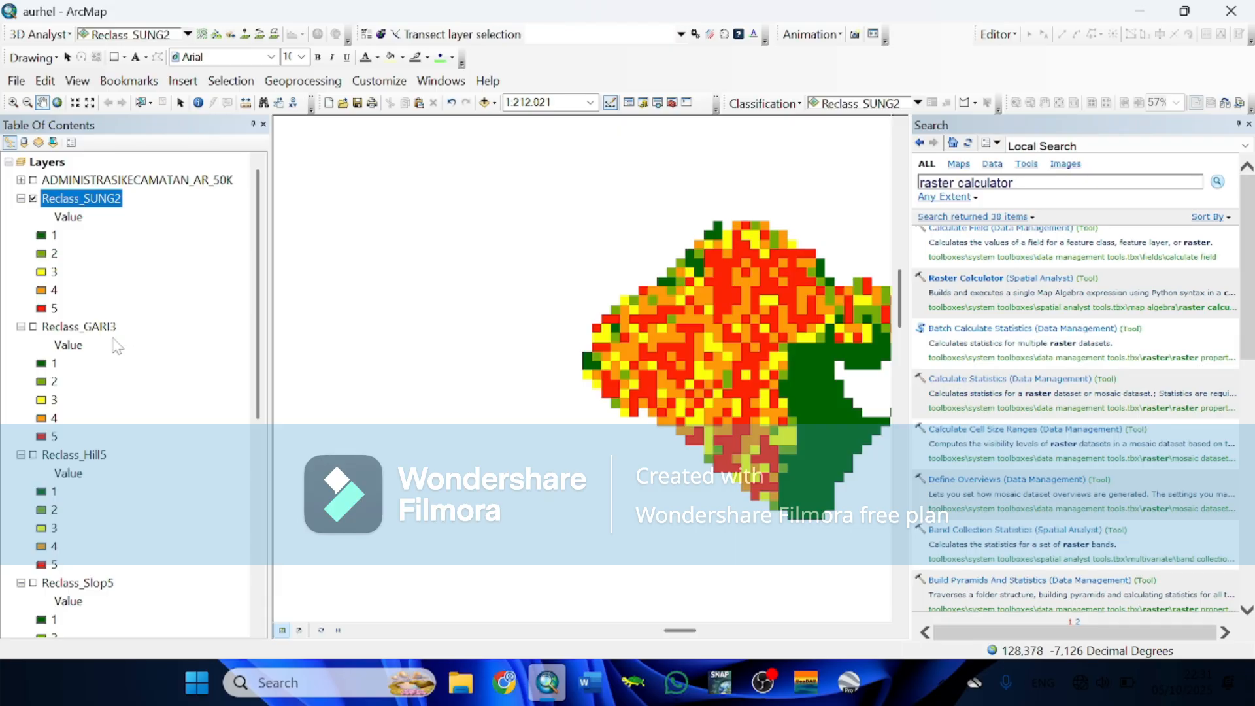
{"action": "right_click", "coordinate": [101, 198]}
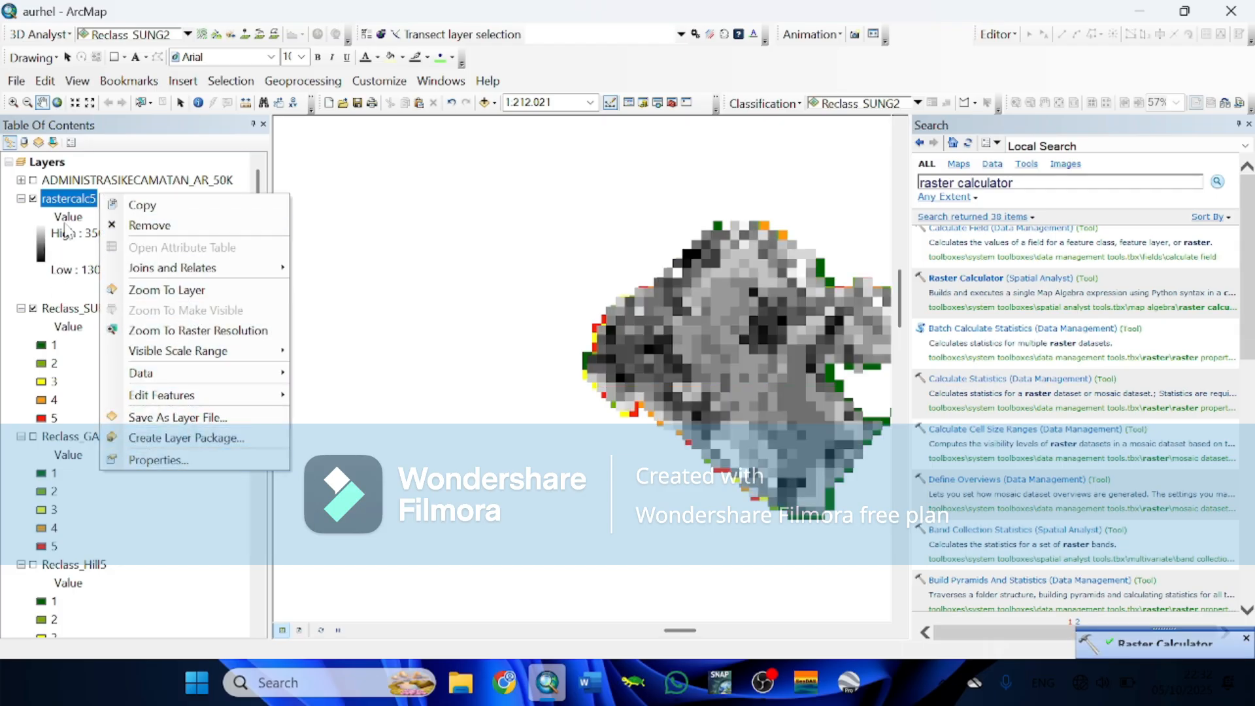
{"action": "left_click", "coordinate": [72, 187]}
{"action": "left_click", "coordinate": [74, 195]}
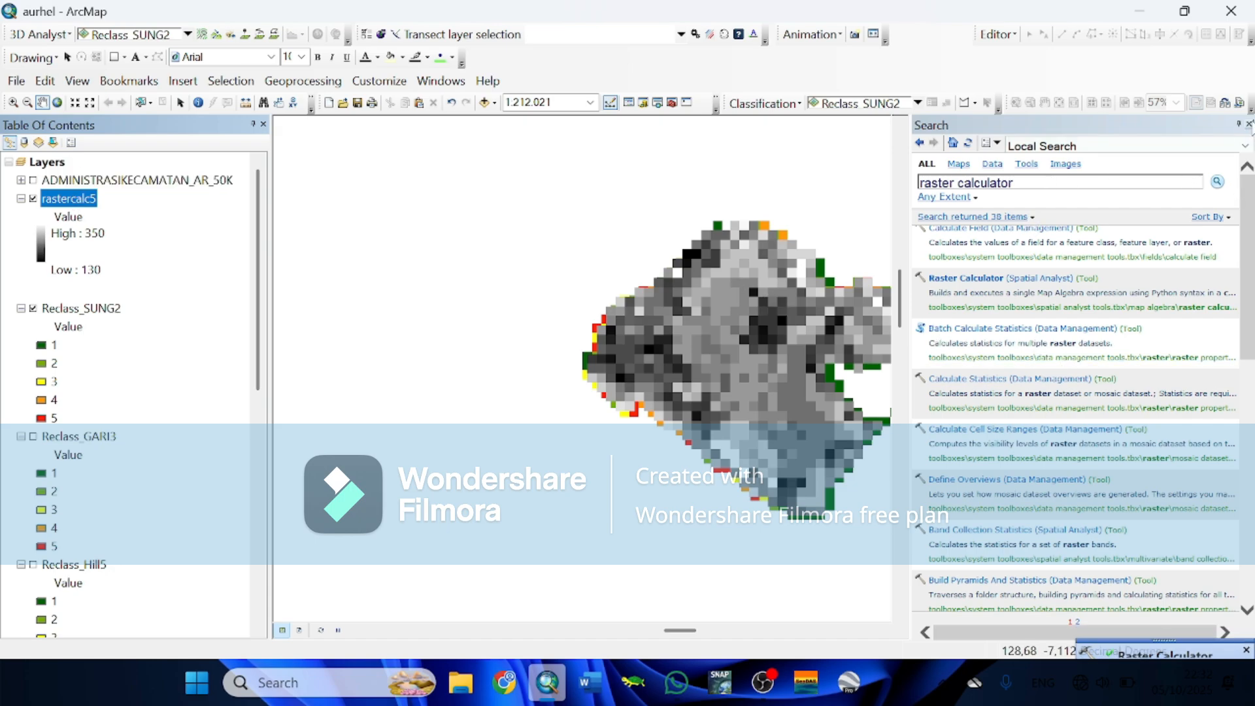
Start the Reclassify tool from the Spatial Analyst toolbox with rastercalc5 as the input raster
{"action": "left_click", "coordinate": [1249, 124]}
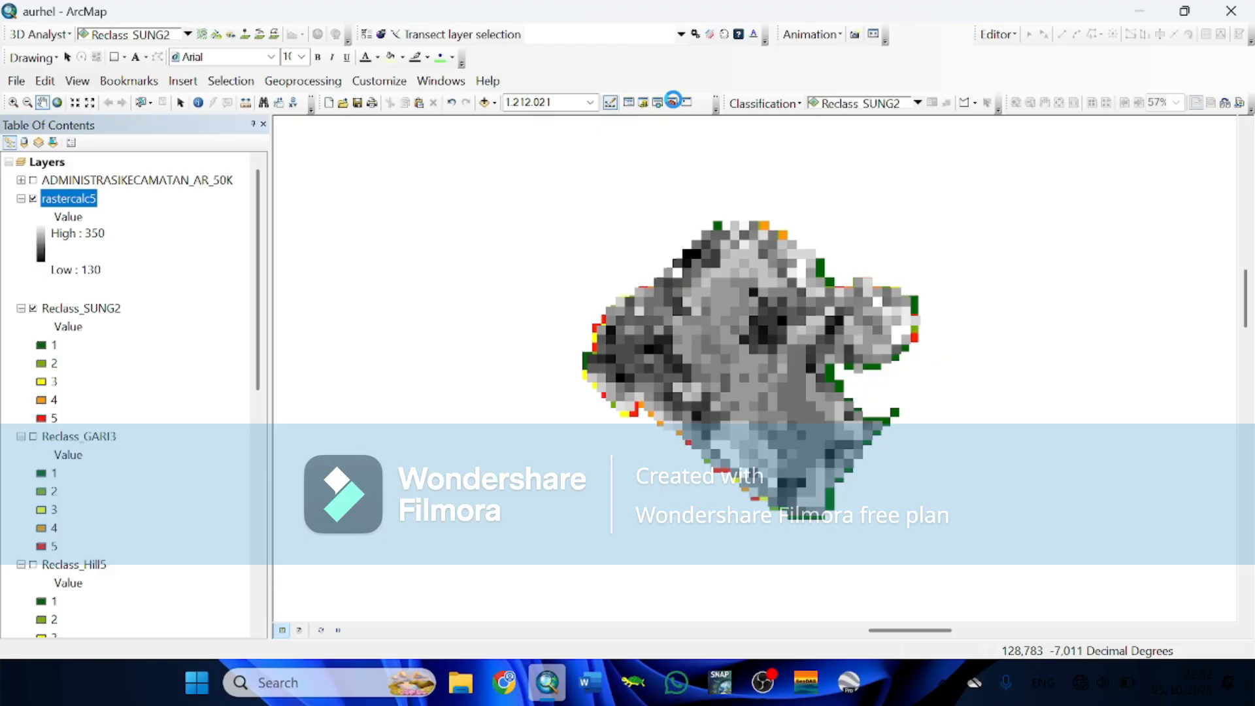
{"action": "left_click", "coordinate": [672, 101]}
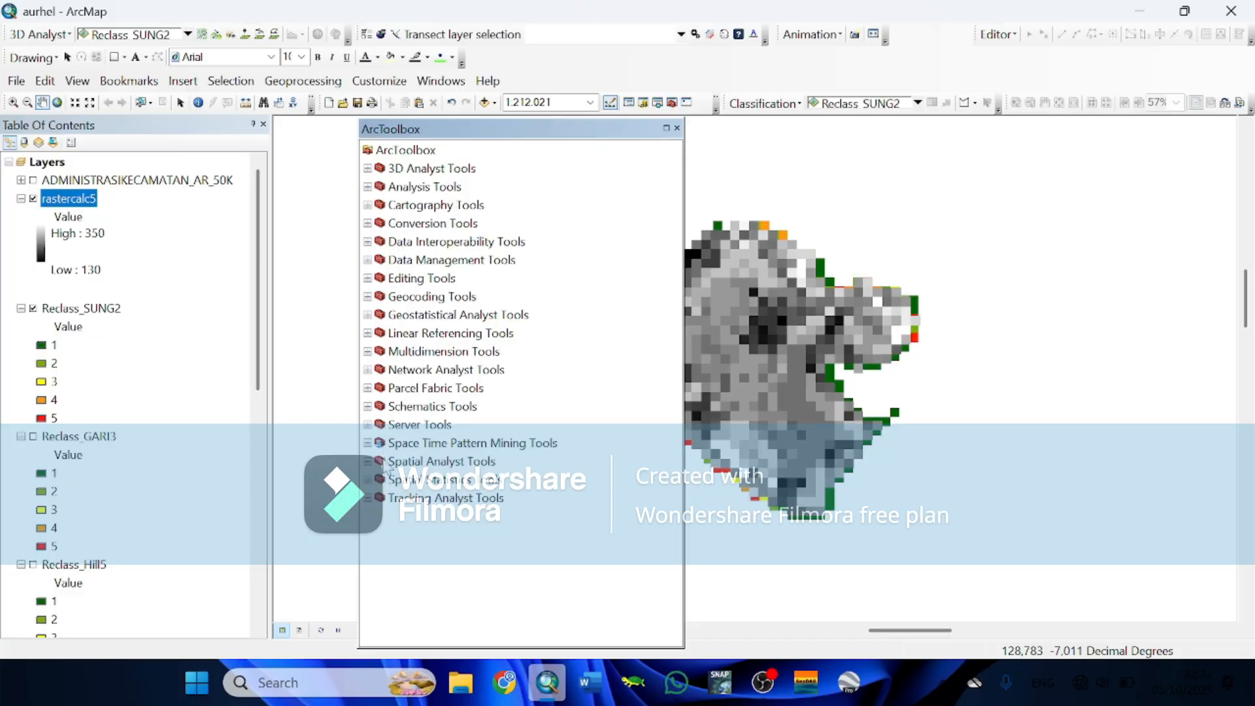
{"action": "left_click", "coordinate": [368, 462]}
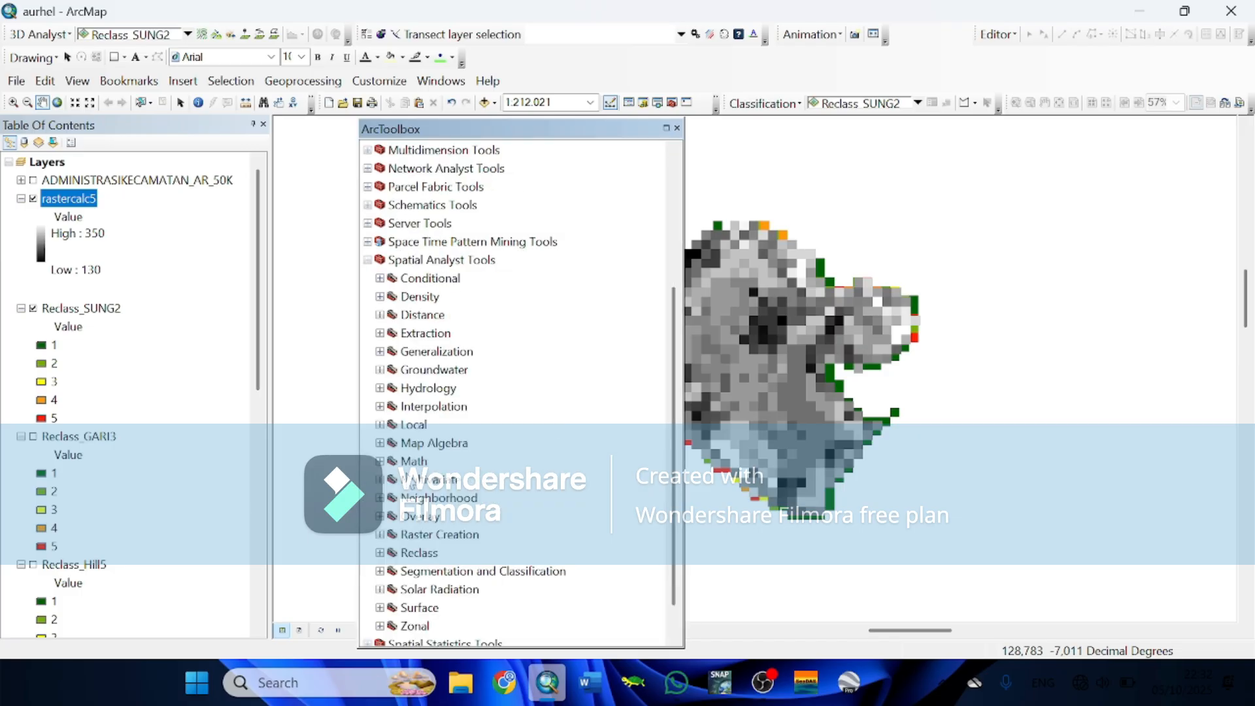
{"action": "left_click", "coordinate": [380, 552]}
{"action": "left_click", "coordinate": [418, 588]}
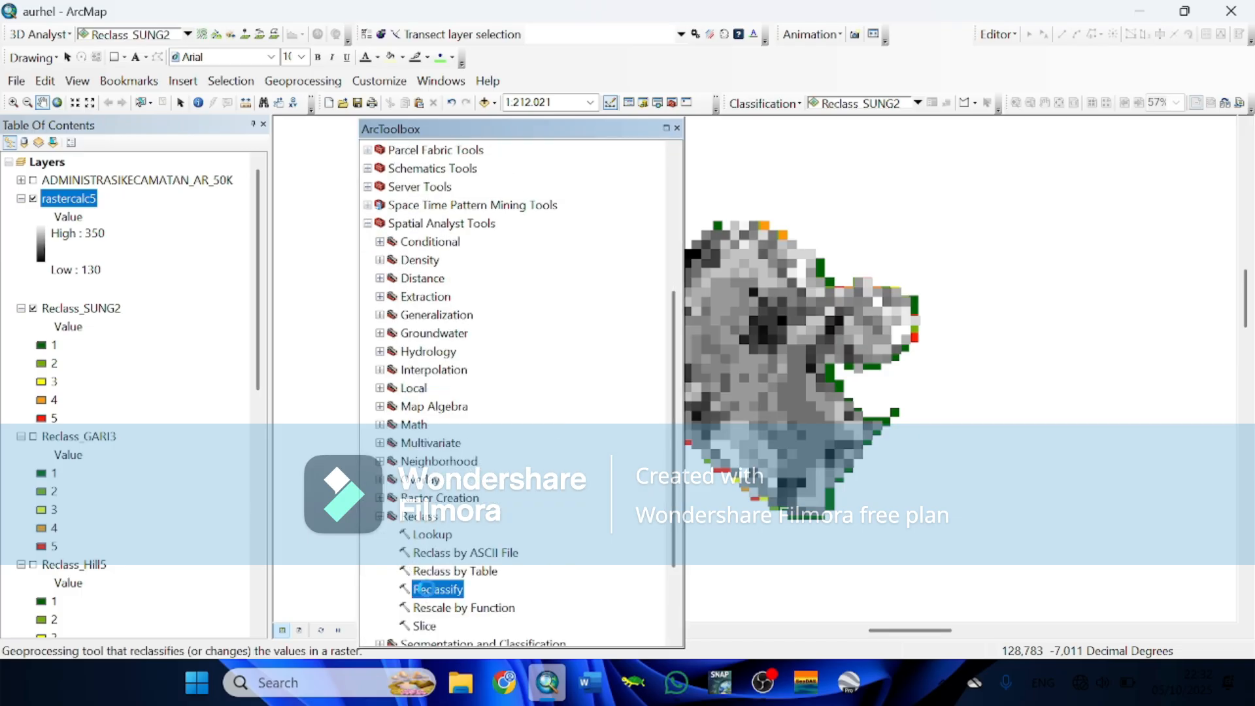
{"action": "double_click", "coordinate": [425, 589]}
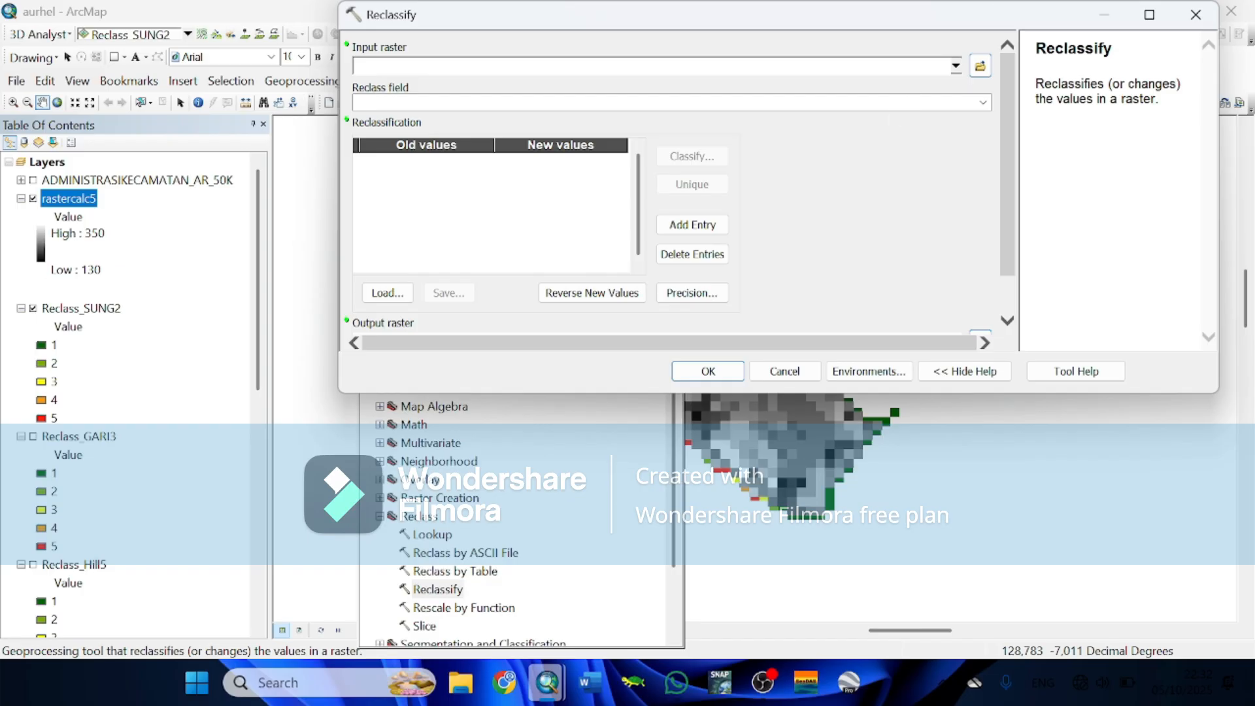
{"action": "left_click", "coordinate": [956, 71]}
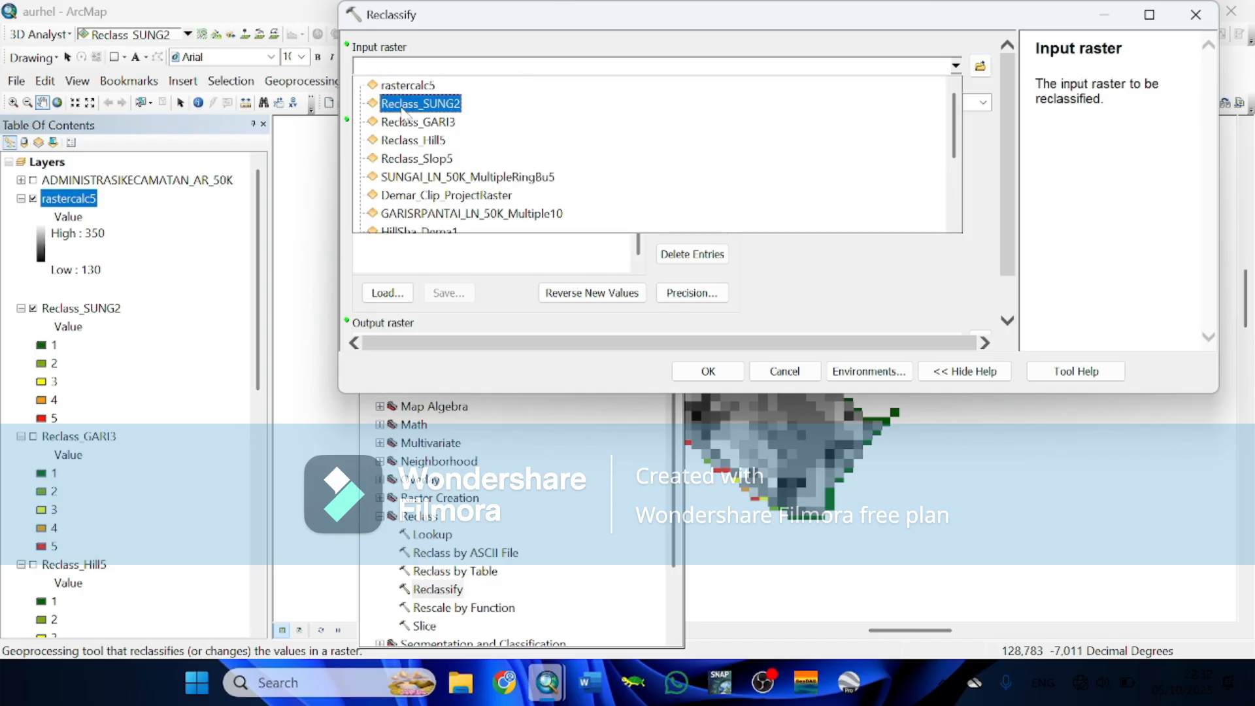
{"action": "left_click", "coordinate": [411, 85]}
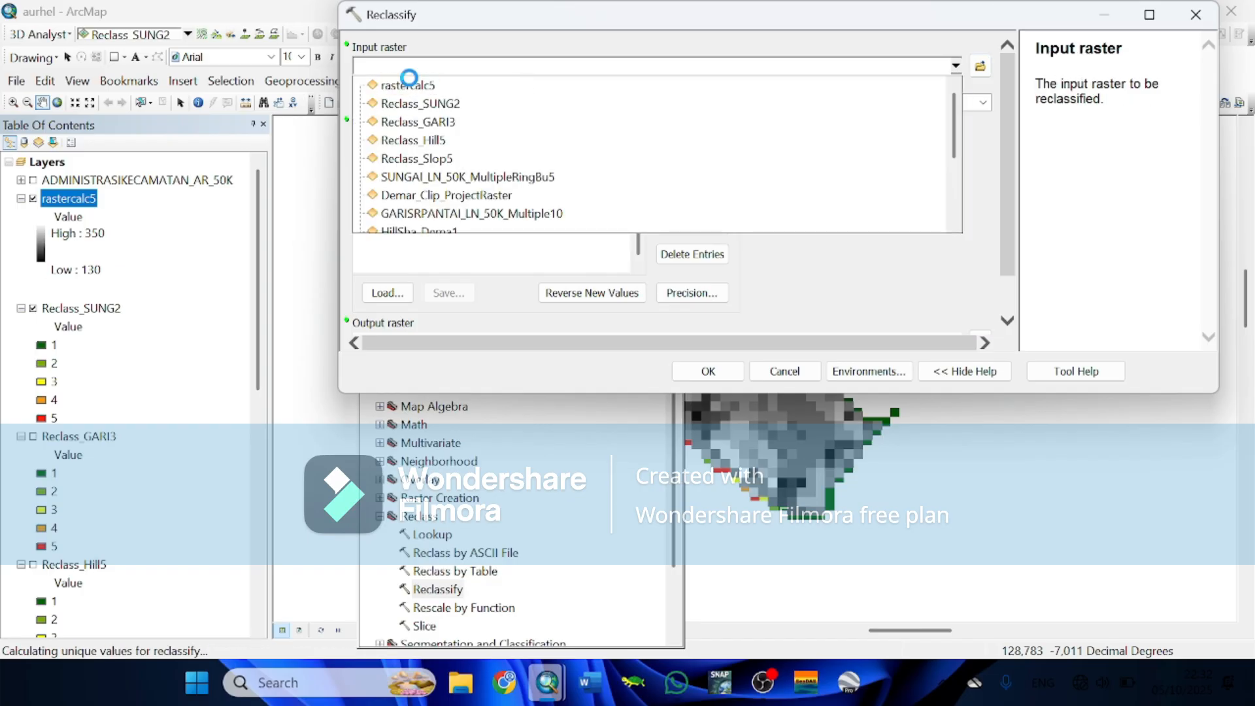
Reduce the classification of rastercalc5 to 5 classes
{"action": "left_click", "coordinate": [696, 157]}
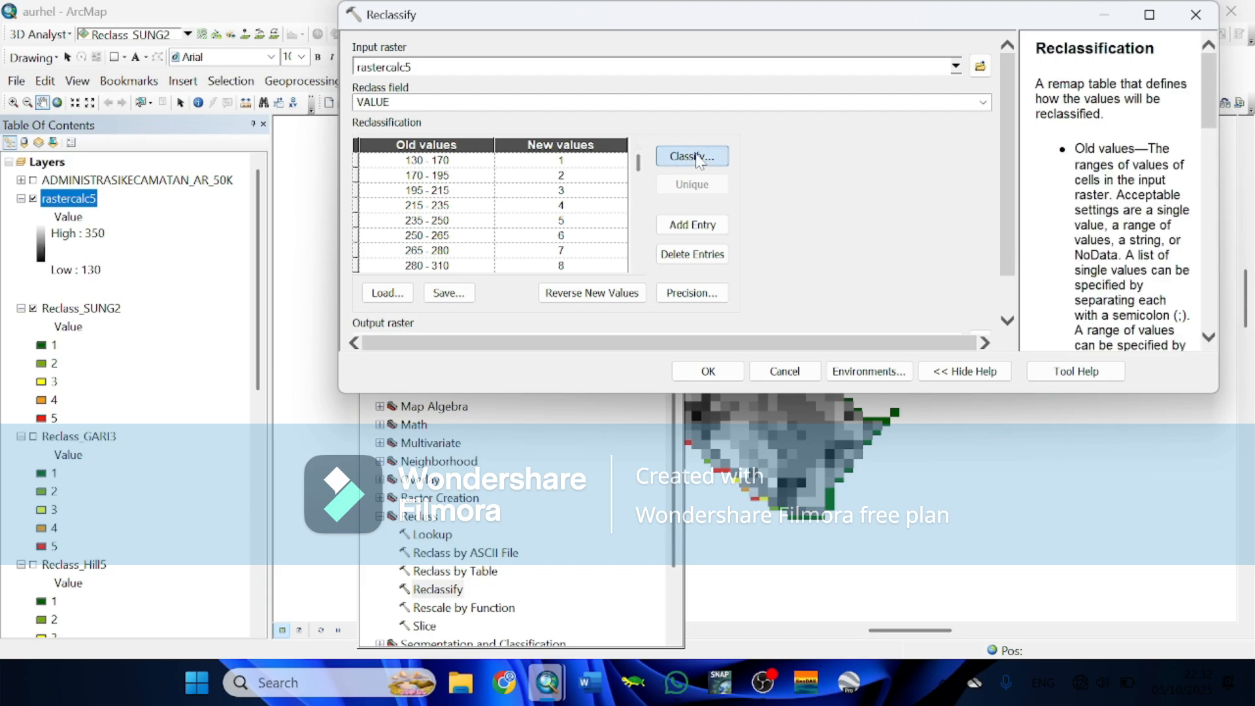
{"action": "left_click", "coordinate": [612, 79]}
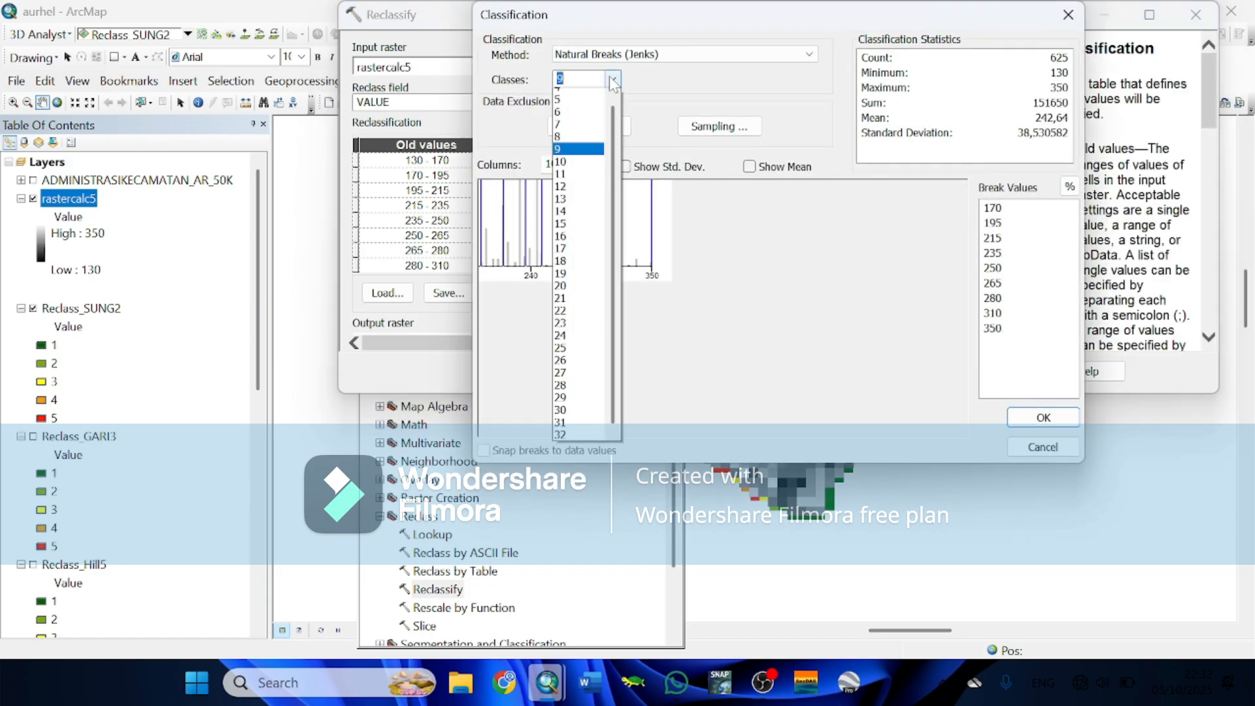
{"action": "left_click", "coordinate": [595, 120]}
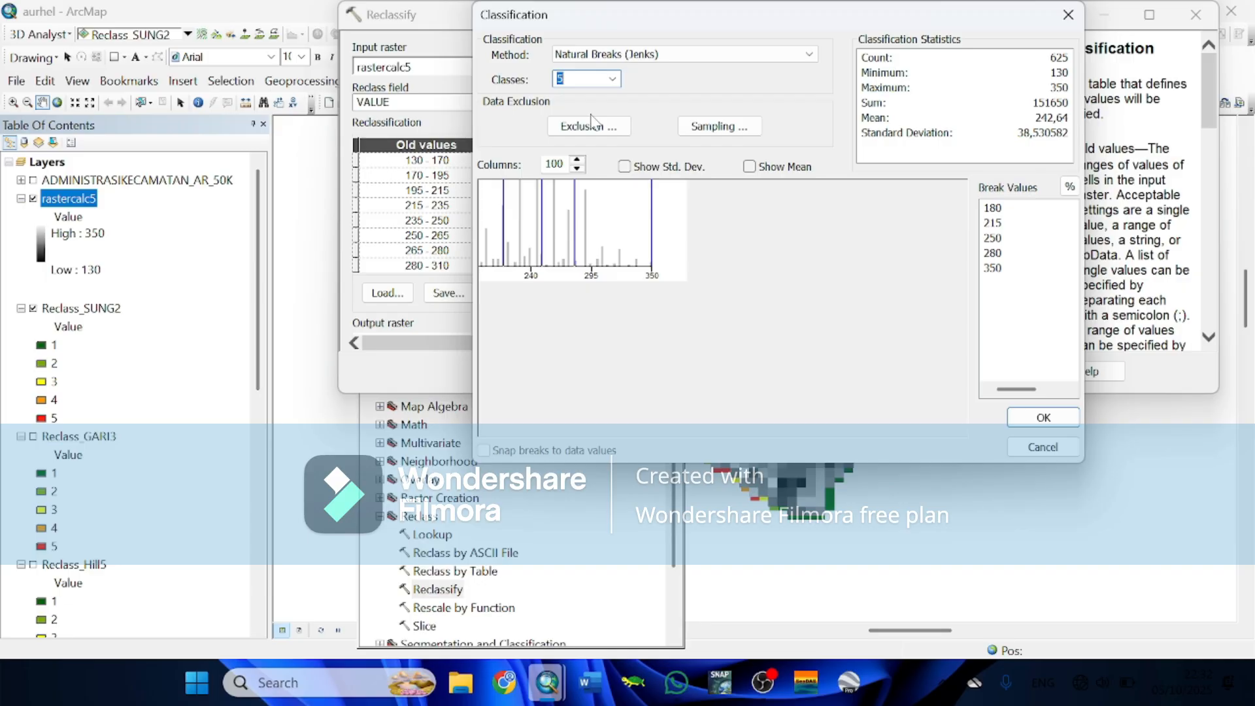
Set the first four break values to 140, 190, 245 and 295 and accept the classification
{"action": "left_click", "coordinate": [998, 210]}
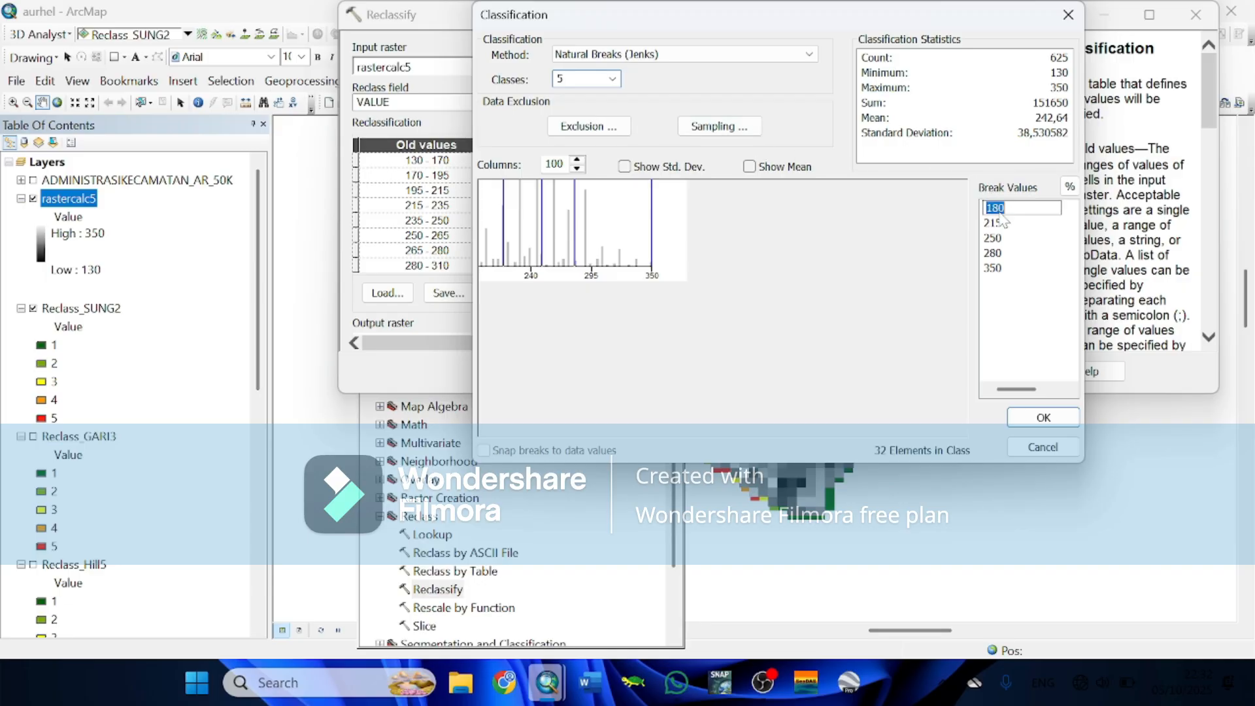
{"action": "type", "text": "140"}
{"action": "left_click", "coordinate": [1002, 222]}
{"action": "type", "text": "1"}
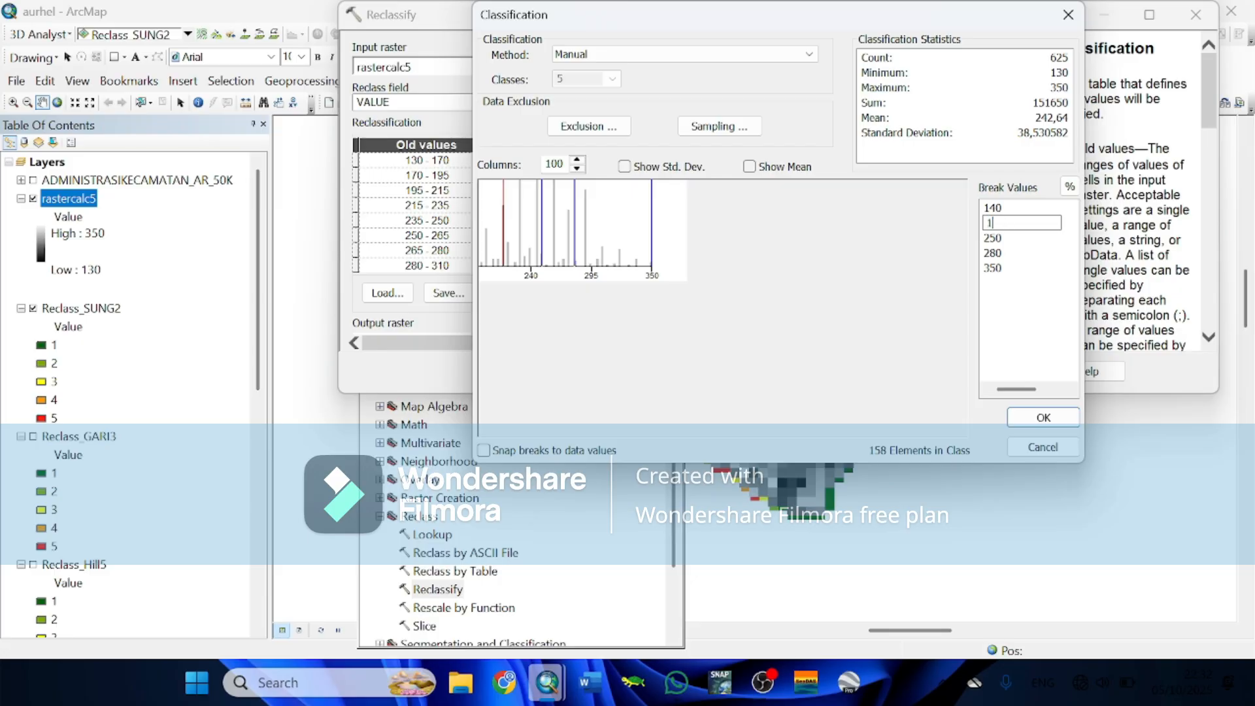
{"action": "key", "text": "Return"}
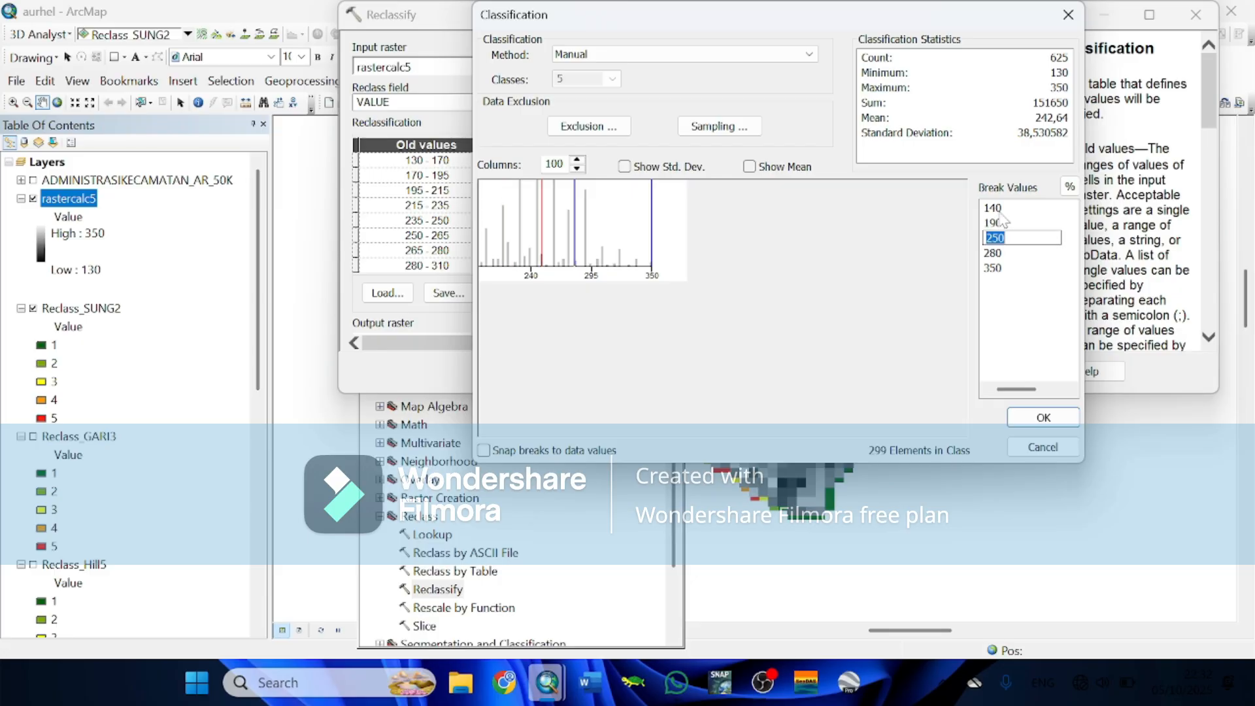
{"action": "type", "text": "245"}
{"action": "key", "text": "Return"}
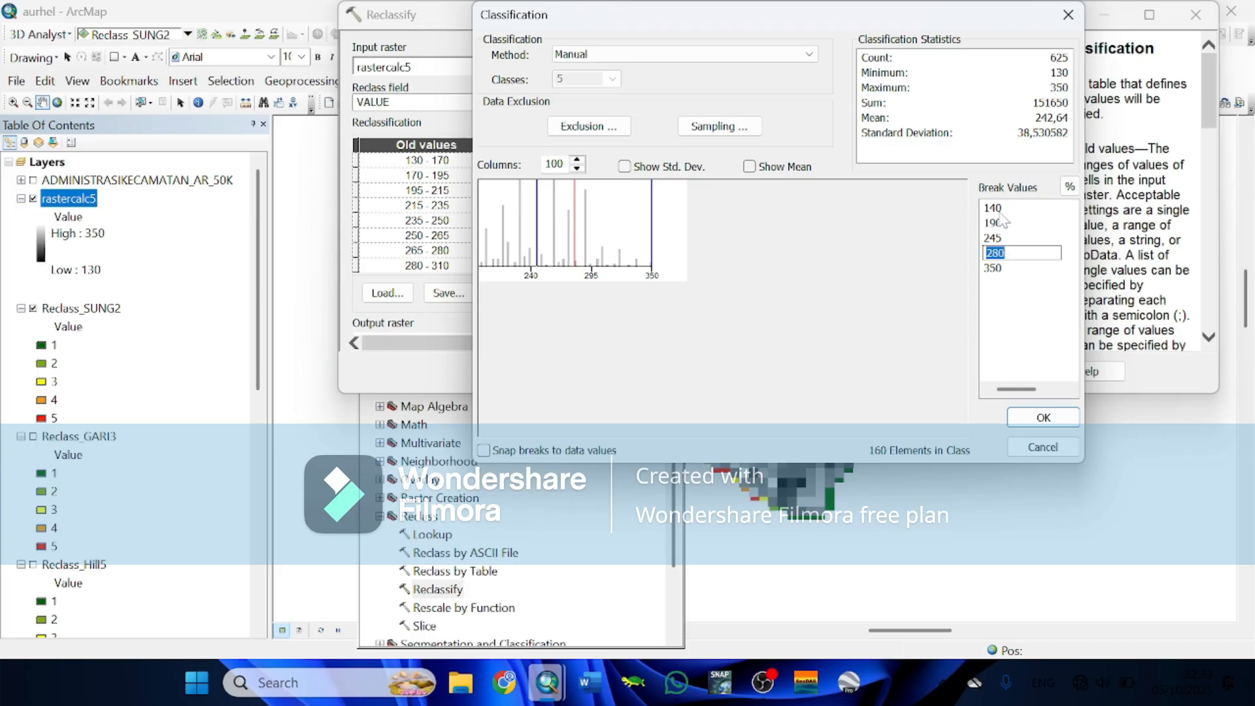
{"action": "type", "text": "295"}
{"action": "key", "text": "Return"}
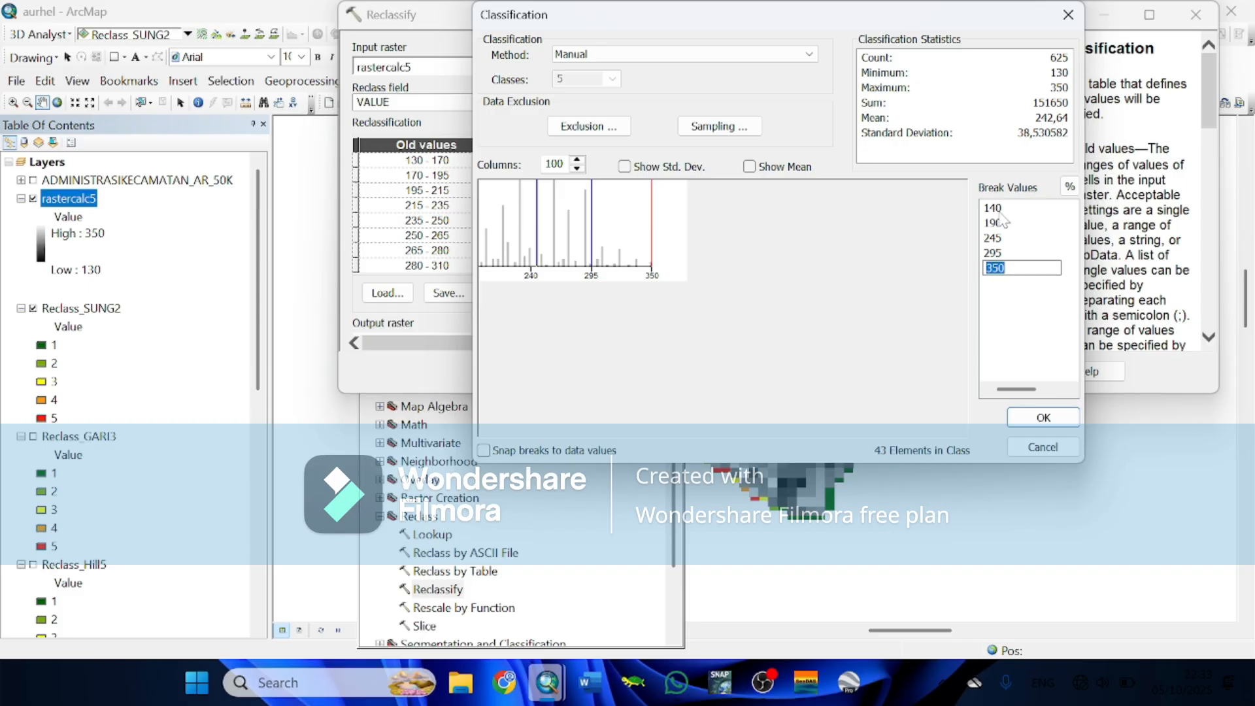
{"action": "left_click", "coordinate": [1043, 421]}
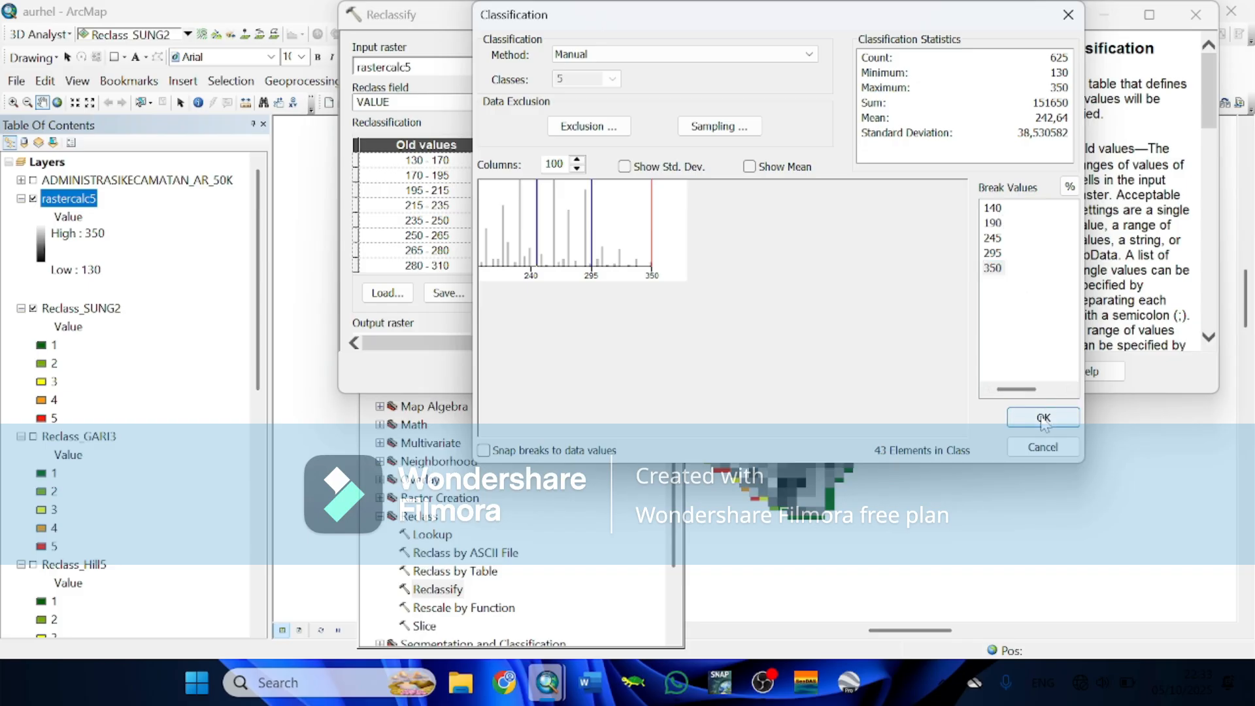
{"action": "left_click", "coordinate": [1043, 418]}
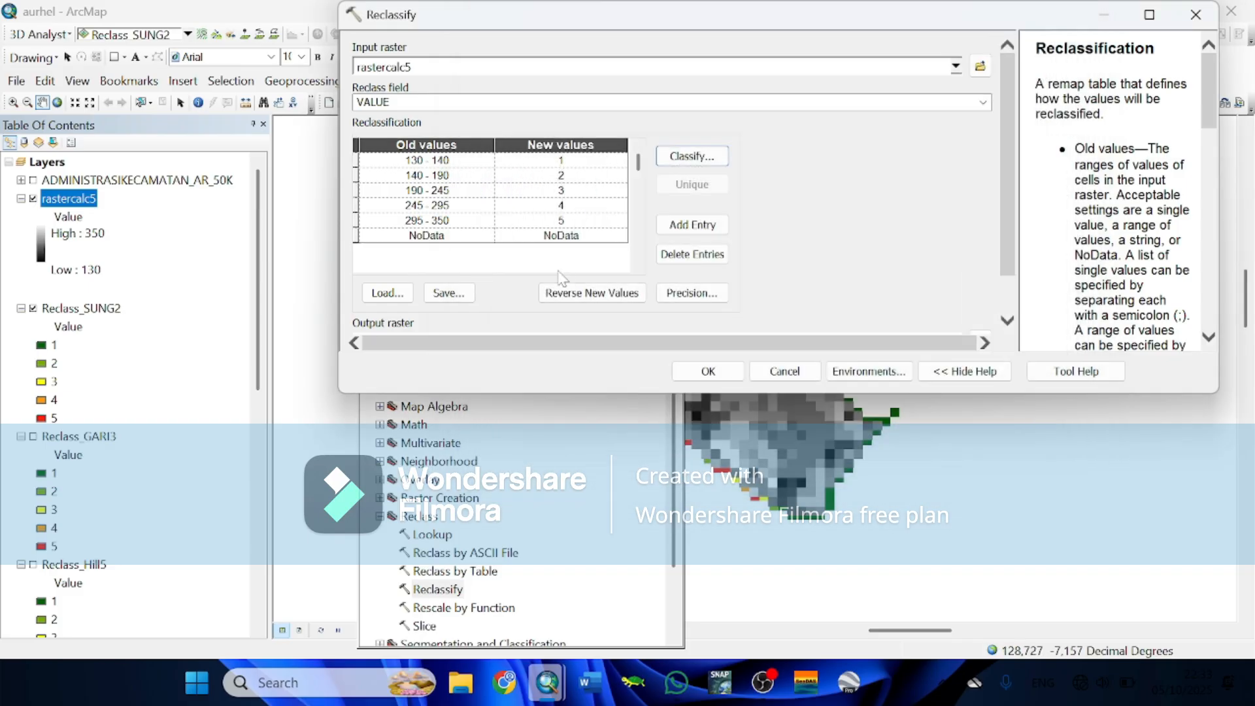
Reverse the new values in the remap table and run the reclassification
{"action": "left_click", "coordinate": [583, 296]}
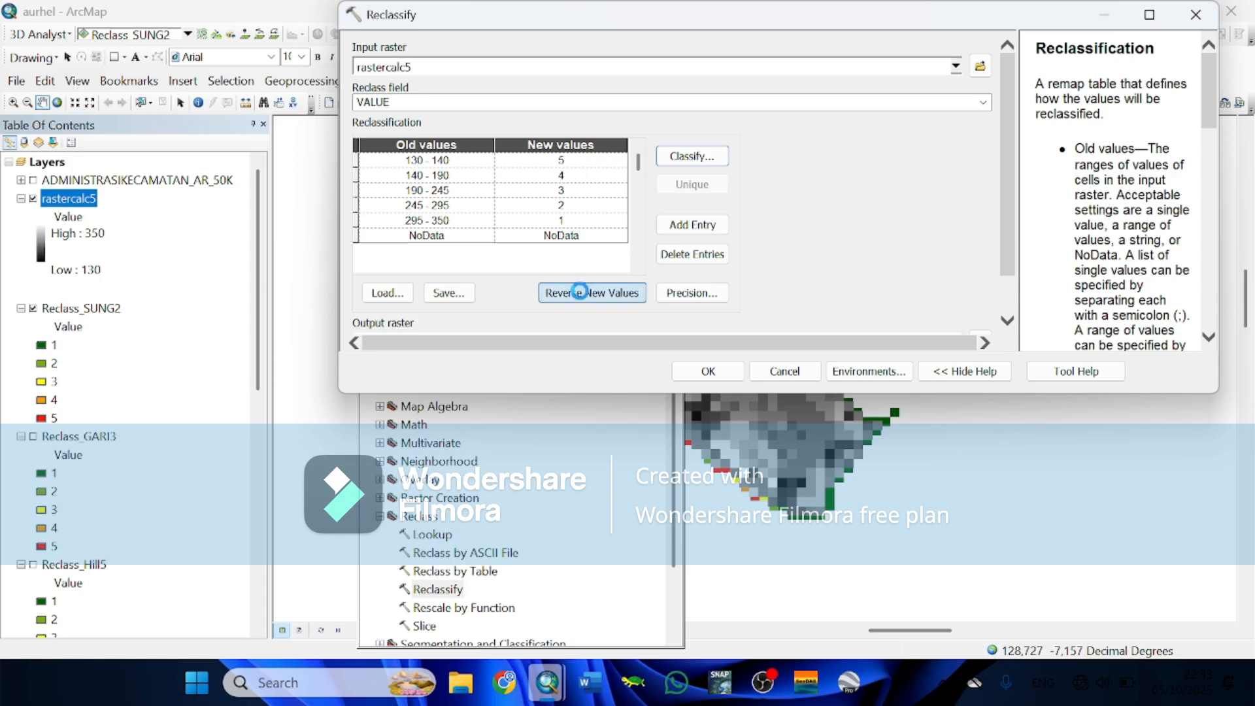
{"action": "left_click", "coordinate": [708, 371]}
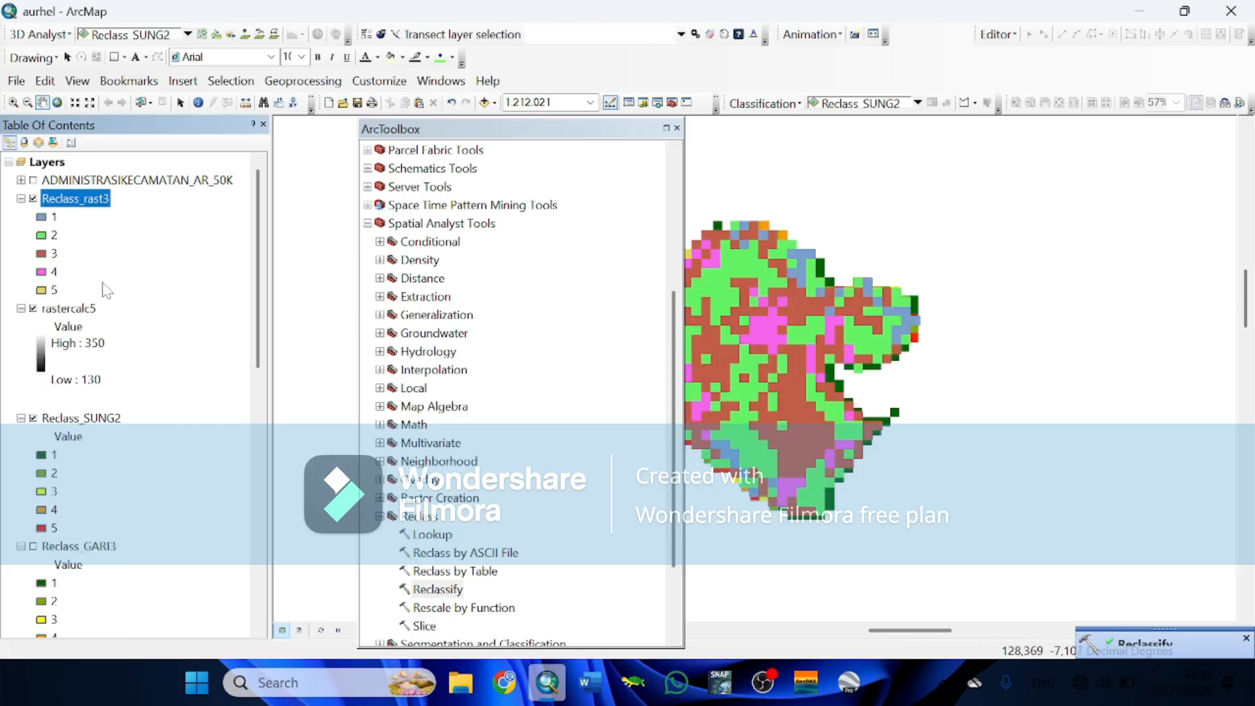
Open the symbology of the new Reclass_rast3 layer and apply a green-yellow-red color scheme to its unique values
{"action": "right_click", "coordinate": [91, 207]}
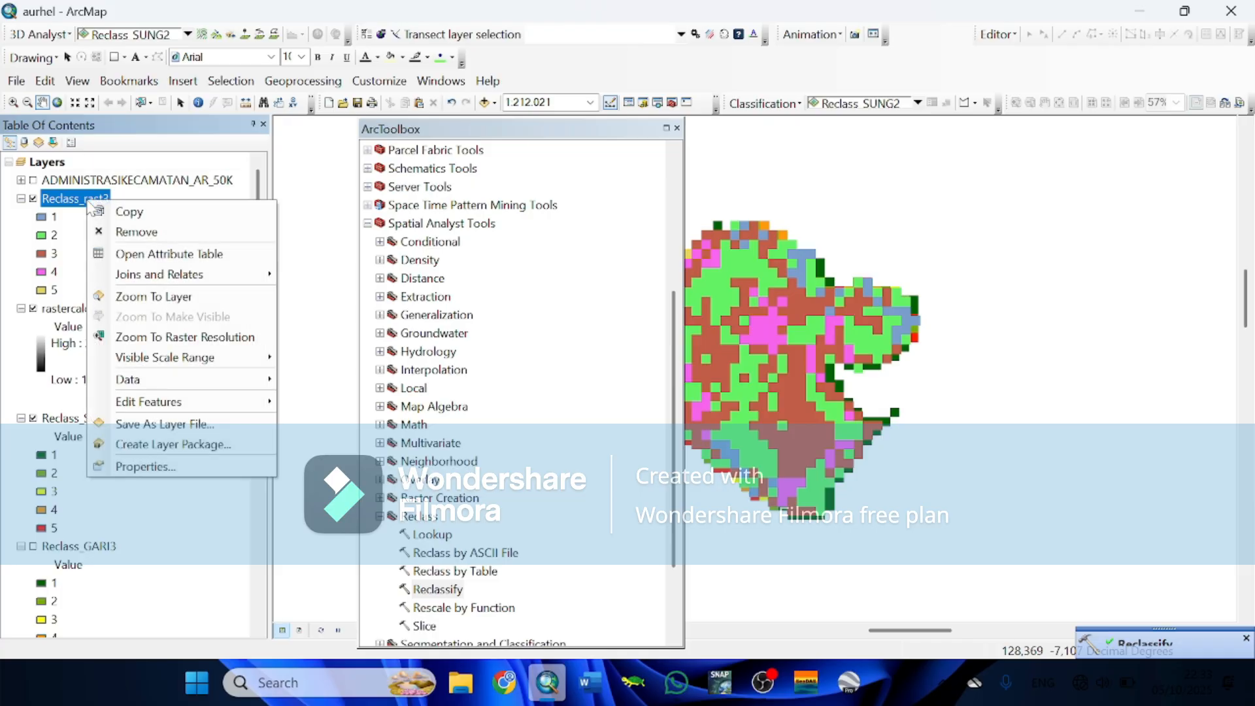
{"action": "left_click", "coordinate": [143, 466]}
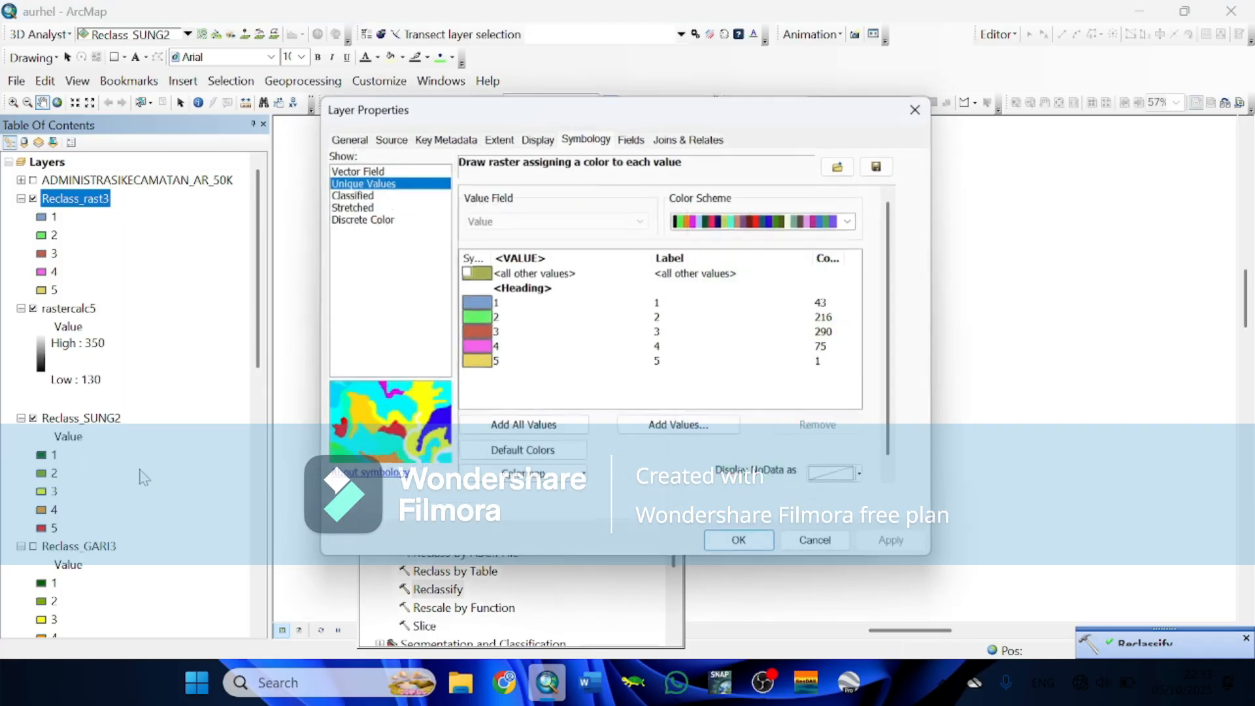
{"action": "left_click", "coordinate": [856, 220]}
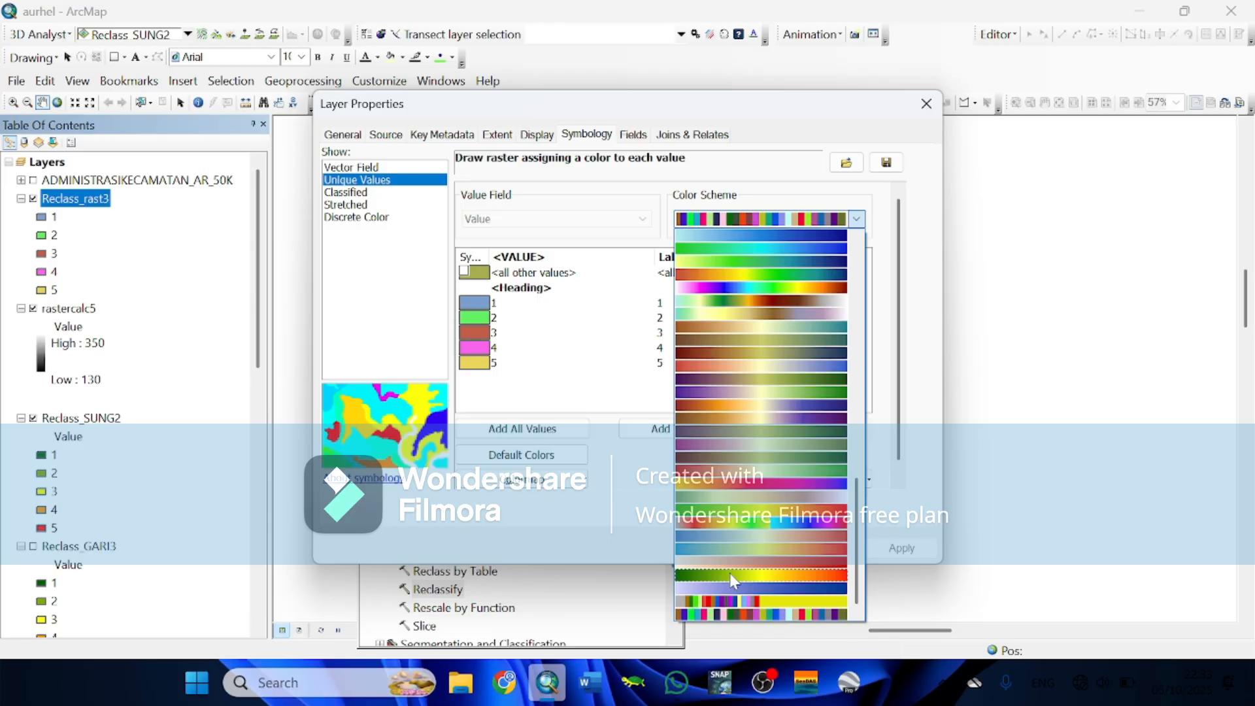
{"action": "left_click", "coordinate": [730, 575]}
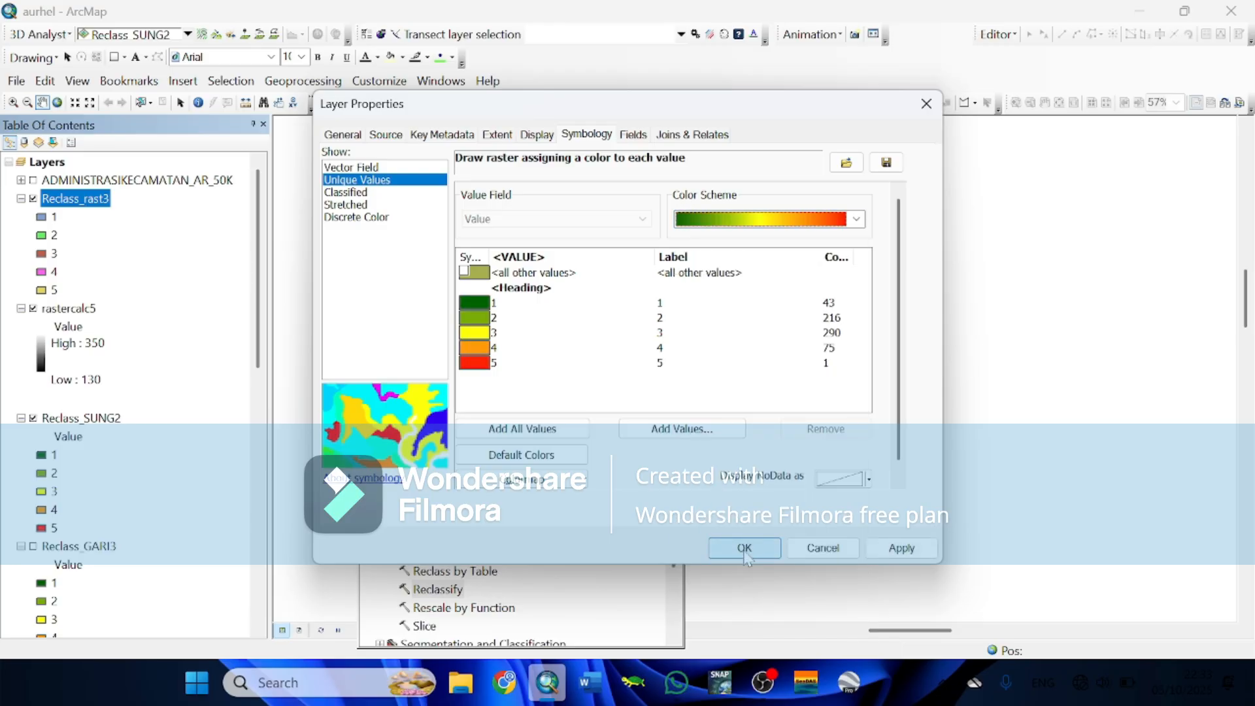
Switch Reclass_rast3 to Classified symbology with 5 classes and a green-yellow-red color ramp
{"action": "left_click", "coordinate": [353, 192]}
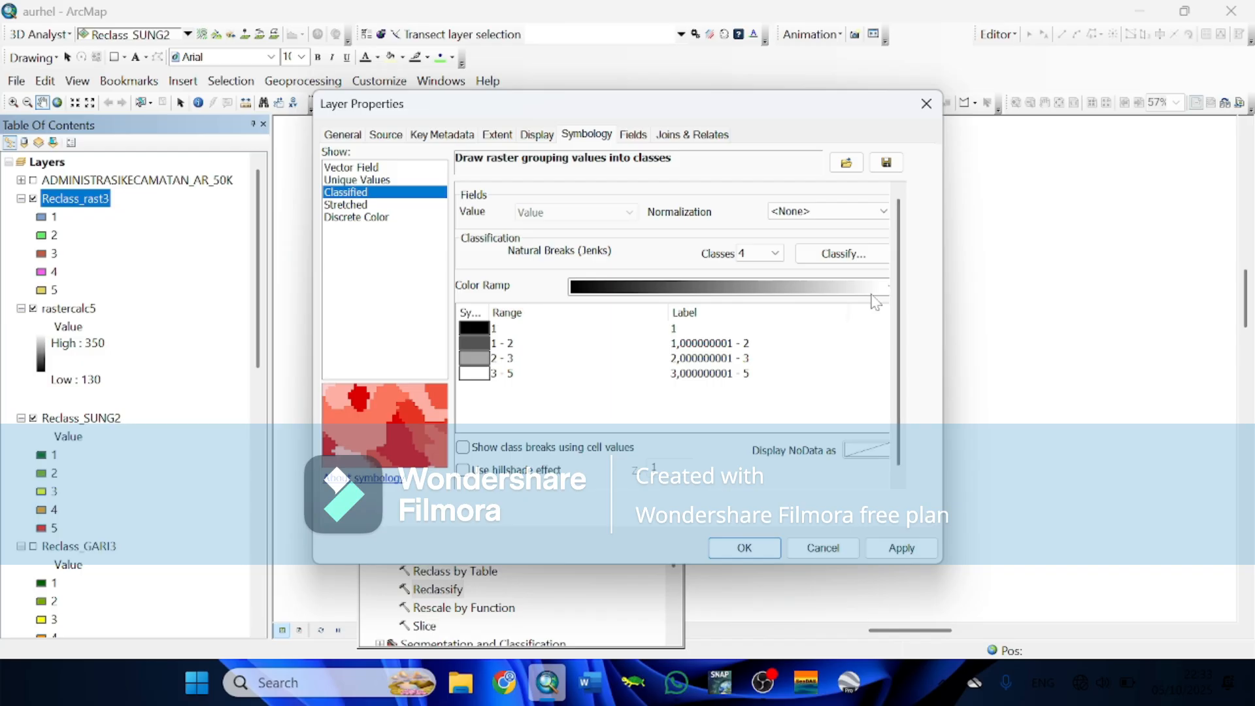
{"action": "left_click", "coordinate": [773, 253]}
{"action": "left_click", "coordinate": [760, 296]}
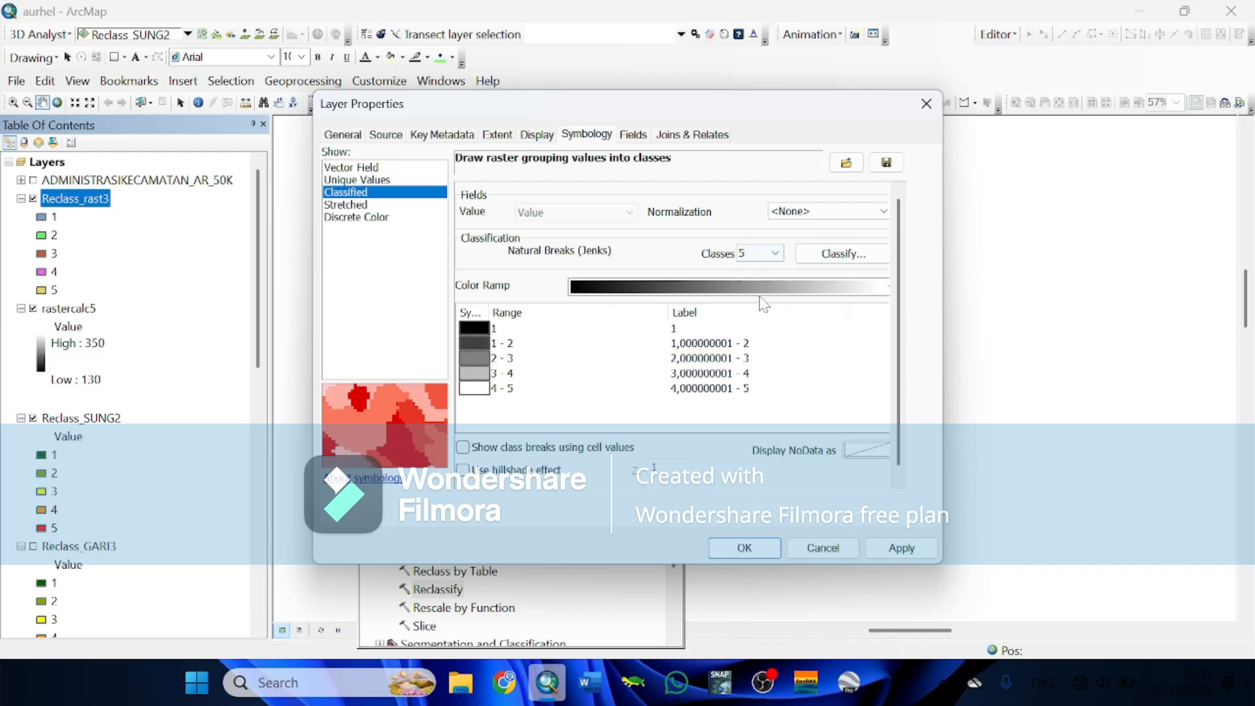
{"action": "left_click", "coordinate": [890, 290]}
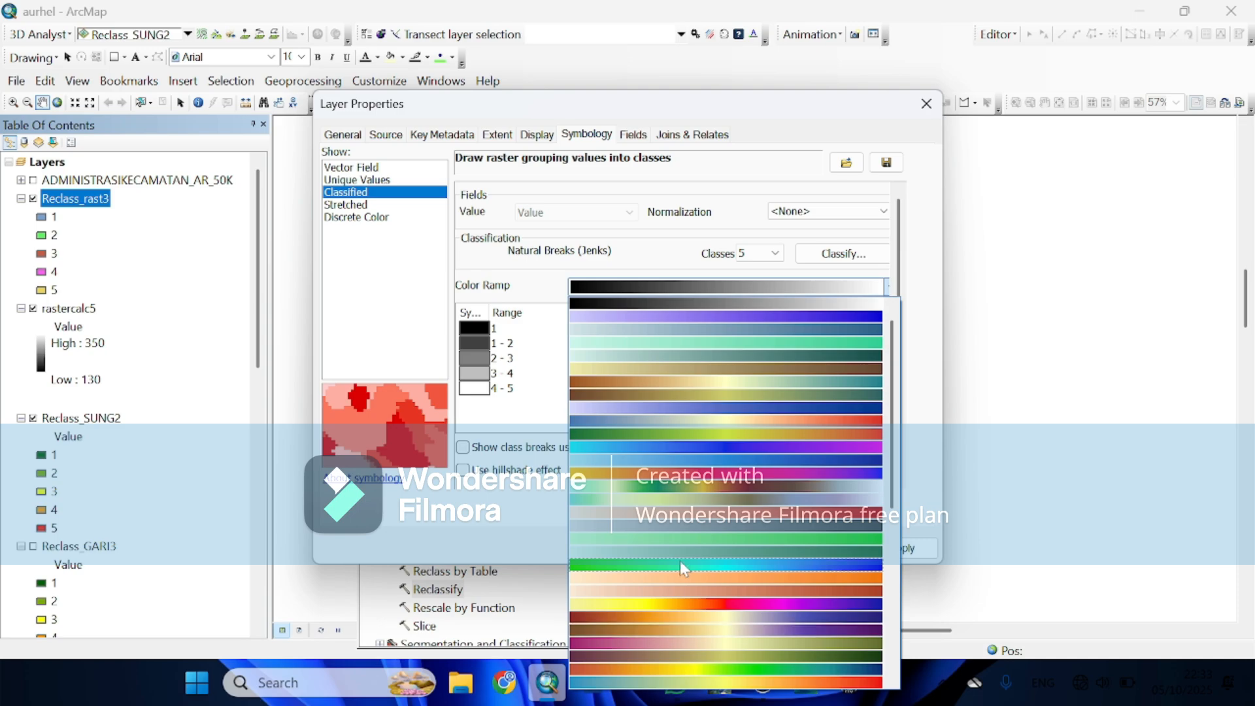
{"action": "left_click", "coordinate": [739, 436]}
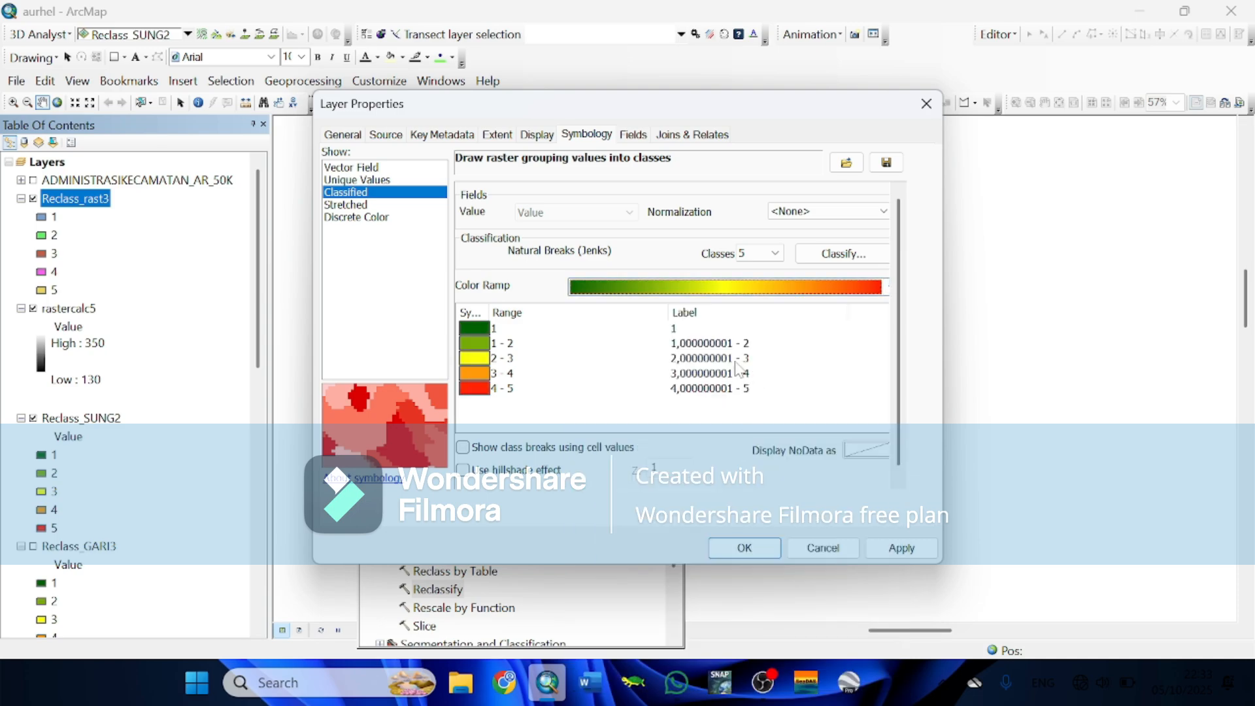
Label the first class, value 1, as "Sangat Rendah"
{"action": "left_click", "coordinate": [727, 334]}
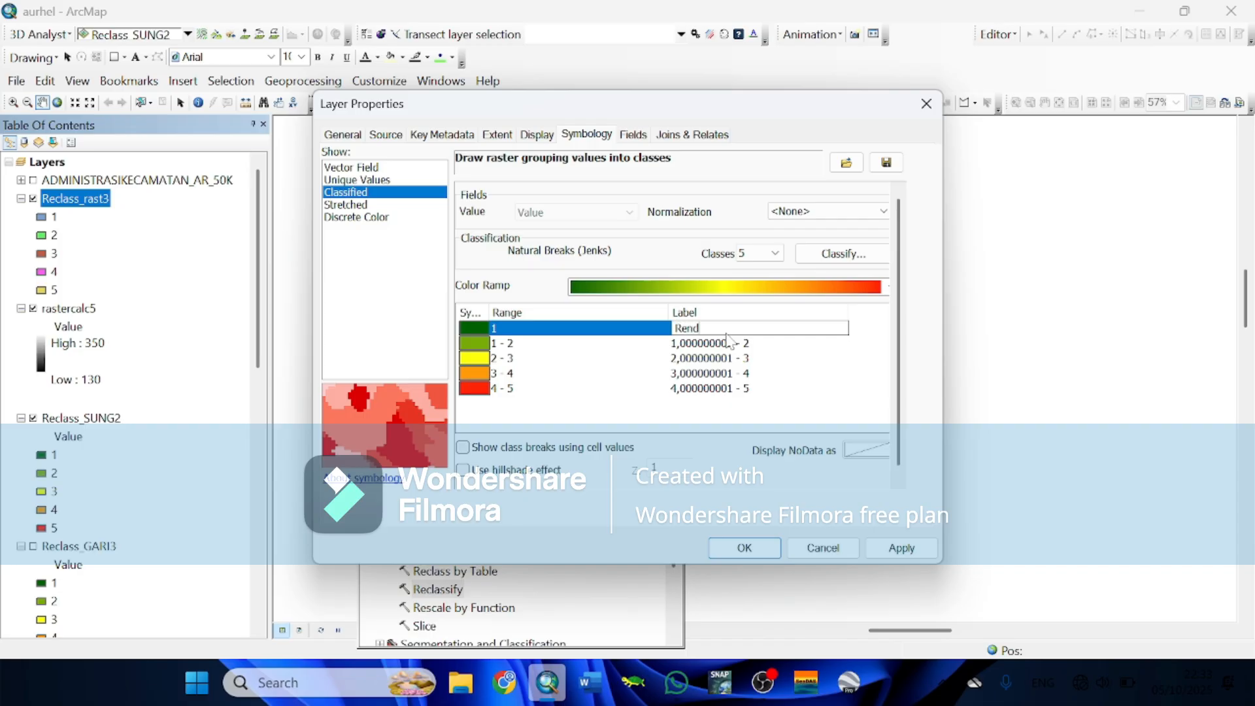
{"action": "left_click", "coordinate": [730, 341]}
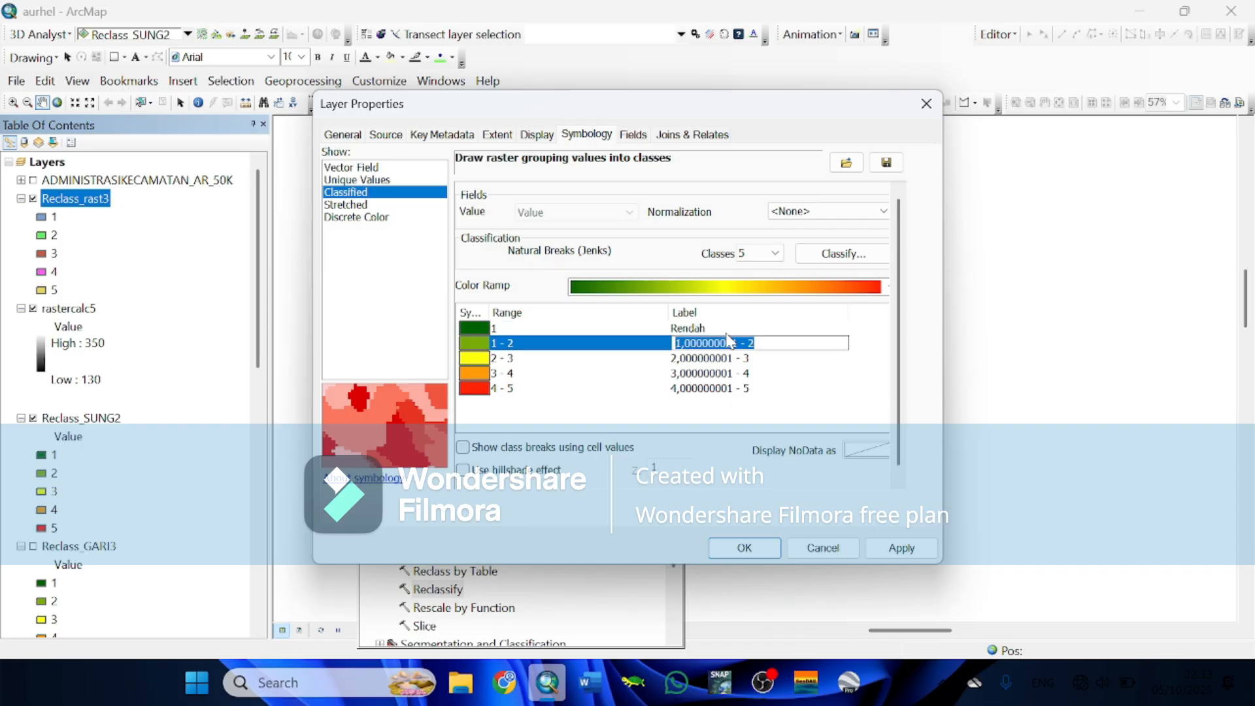
{"action": "left_click", "coordinate": [727, 328]}
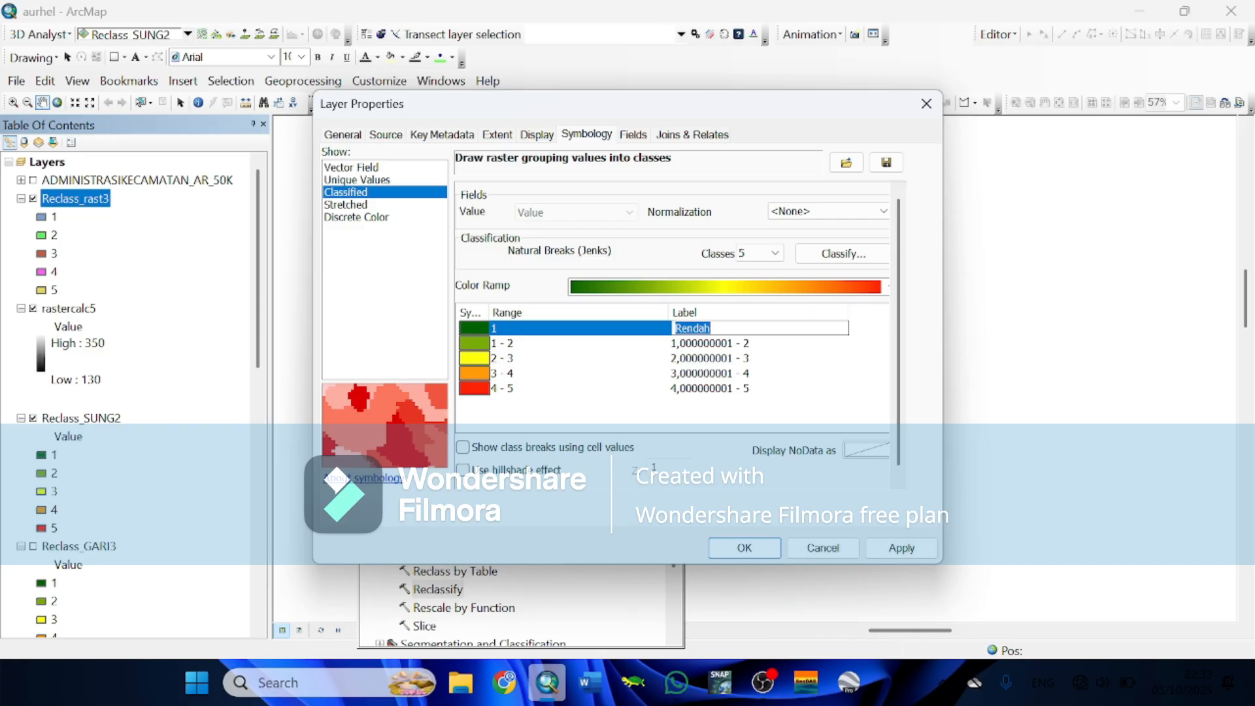
{"action": "left_click", "coordinate": [676, 328]}
{"action": "type", "text": "Sanat"}
{"action": "key", "text": "BackSpace"}
{"action": "key", "text": "BackSpace"}
{"action": "type", "text": "gat"}
Label the 1 - 2, 2 - 3 and 3 - 4 classes as "Rendah", "Sedang" and "Tinggi"
{"action": "left_click", "coordinate": [730, 342]}
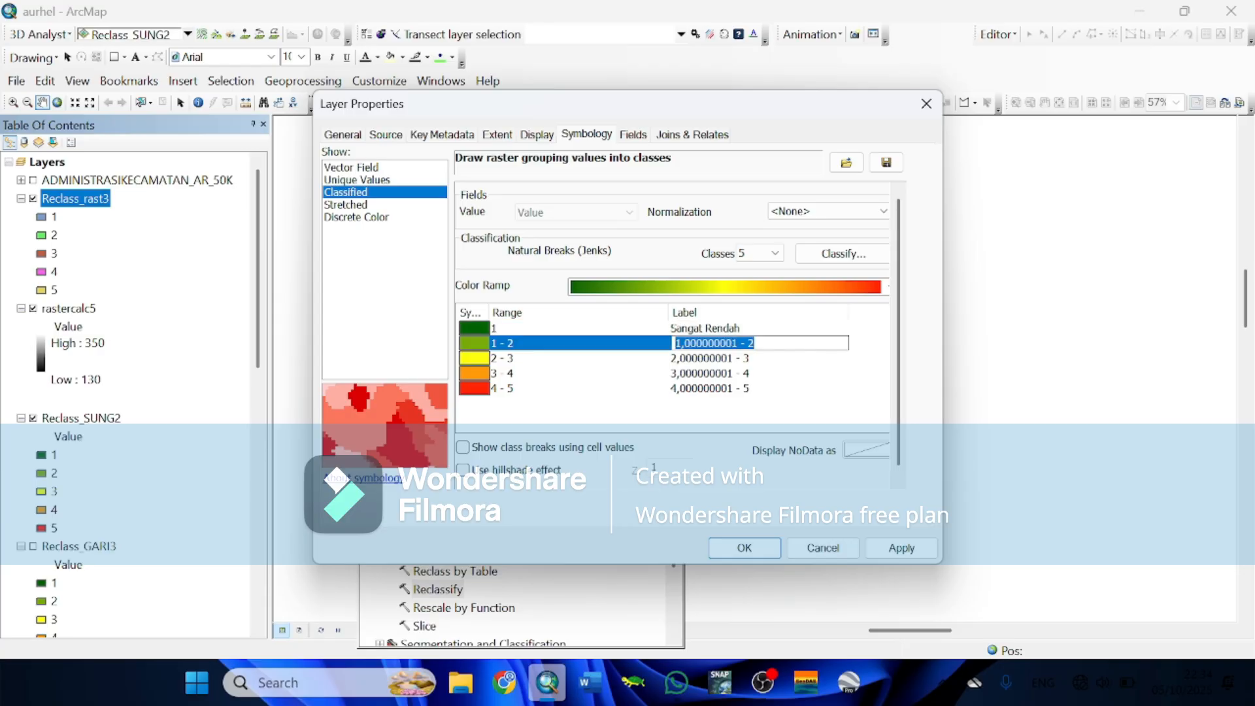
{"action": "type", "text": "r"}
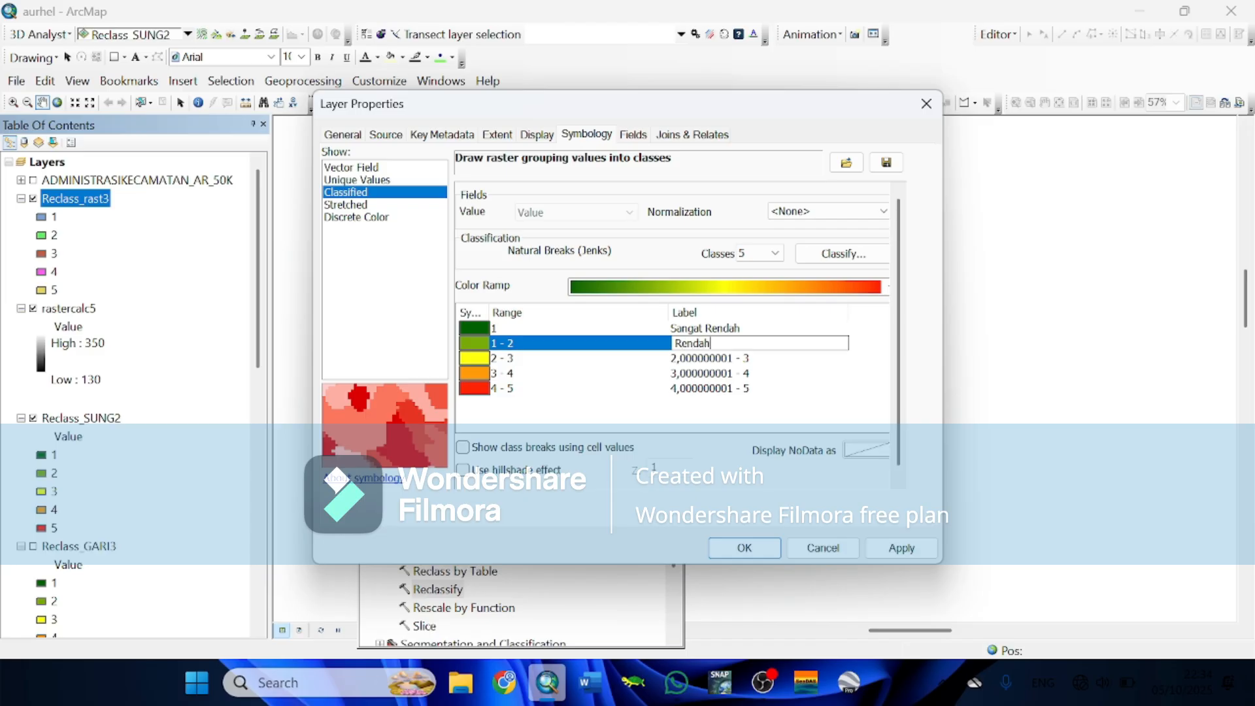
{"action": "key", "text": "Return"}
{"action": "type", "text": "Sedang"}
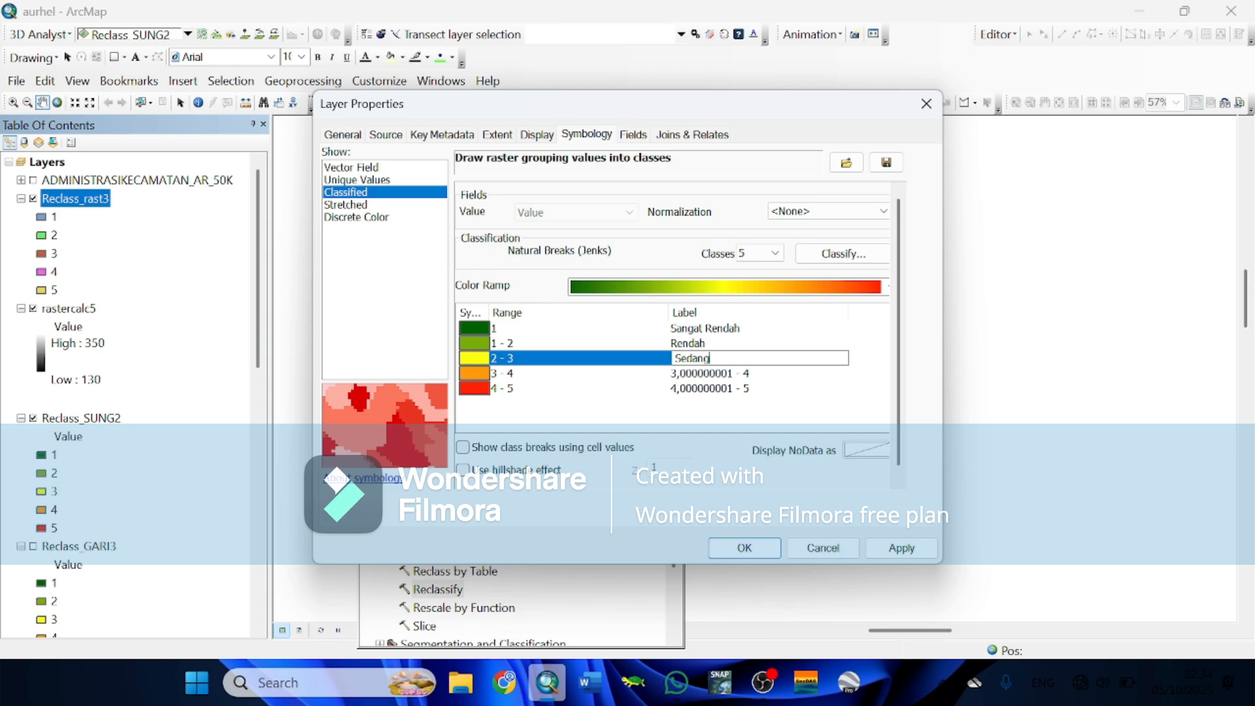
{"action": "key", "text": "Return"}
{"action": "type", "text": "Tinggi"}
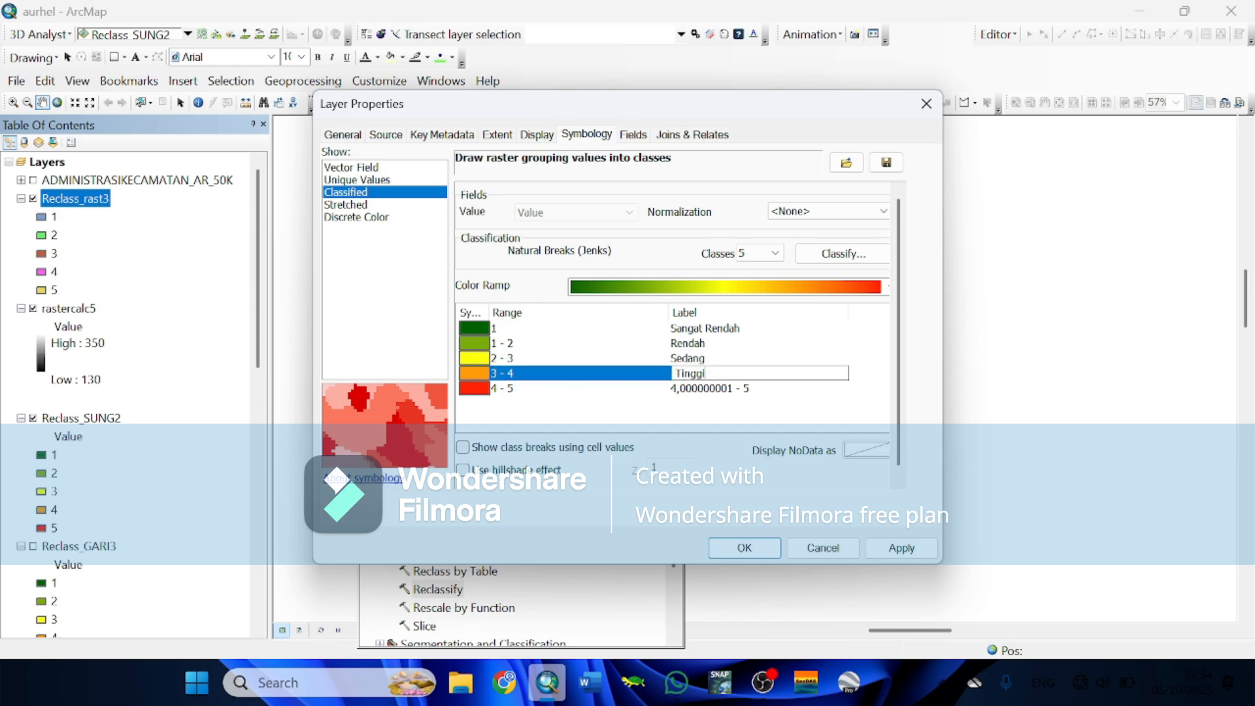
{"action": "key", "text": "Return"}
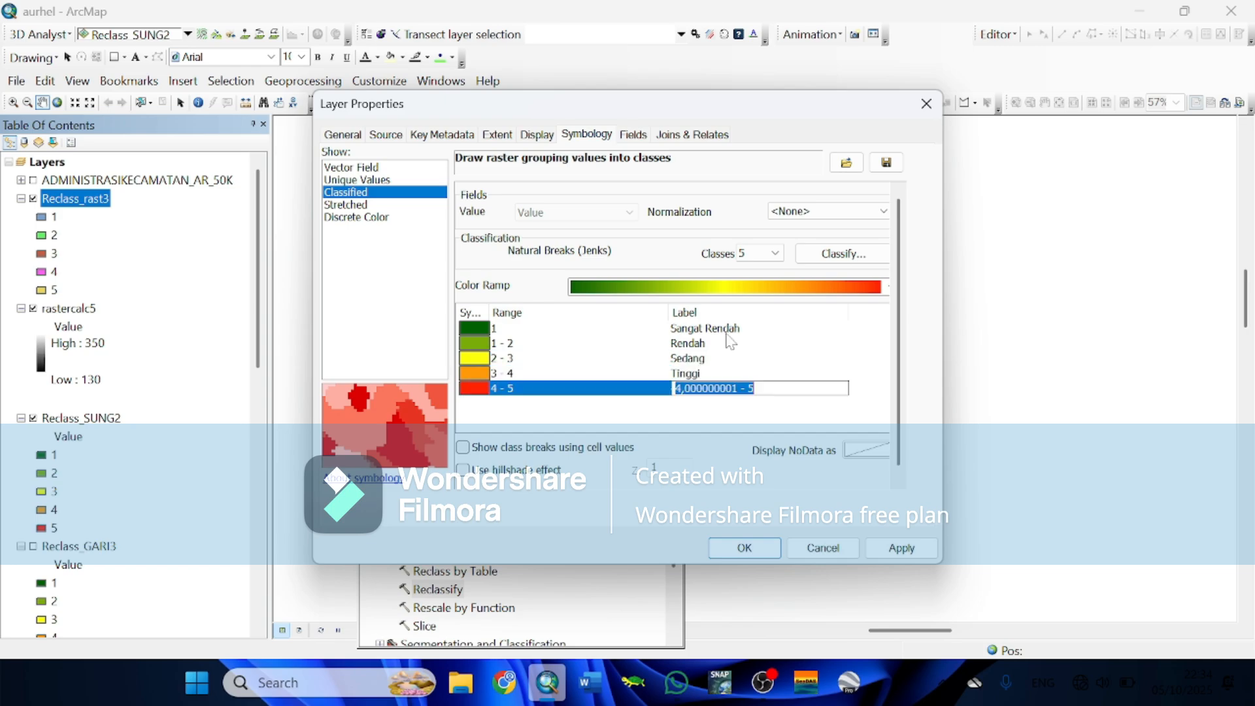
Label the 4 - 5 class as "Sangat Tinggi" and apply the classified symbology to Reclass_rast3
{"action": "type", "text": "Sangat"}
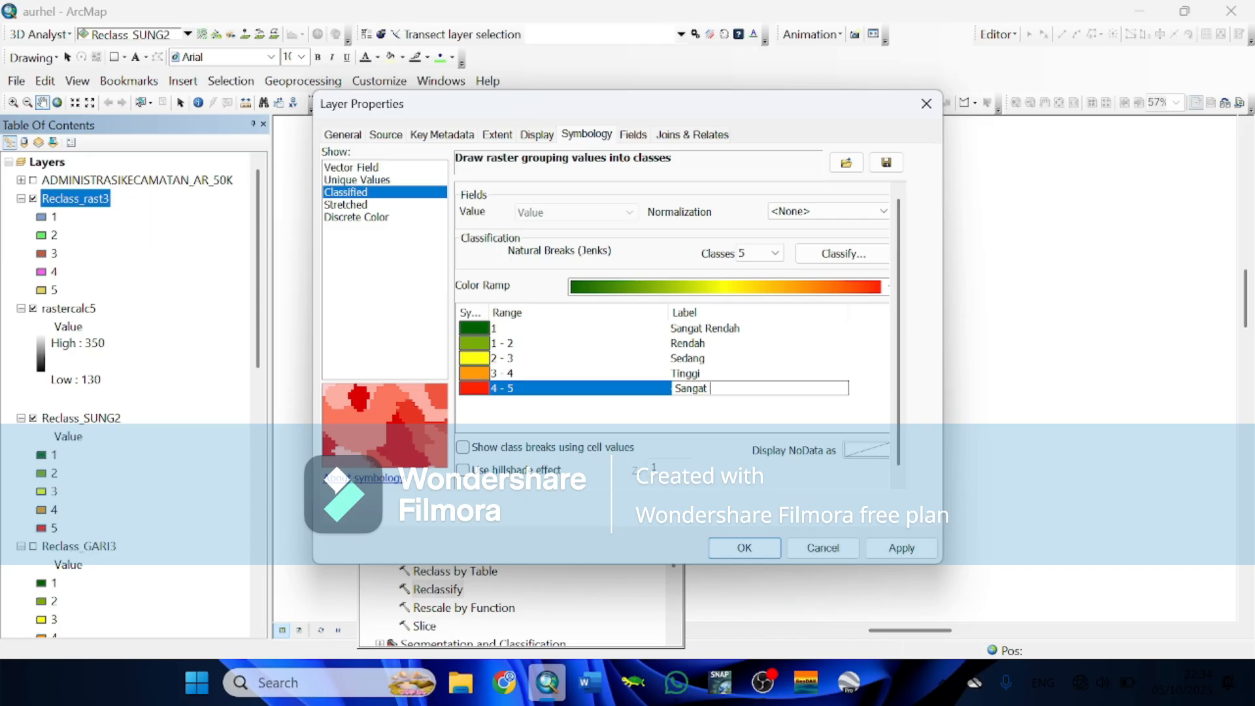
{"action": "type", "text": " Tinggi"}
{"action": "key", "text": "Return"}
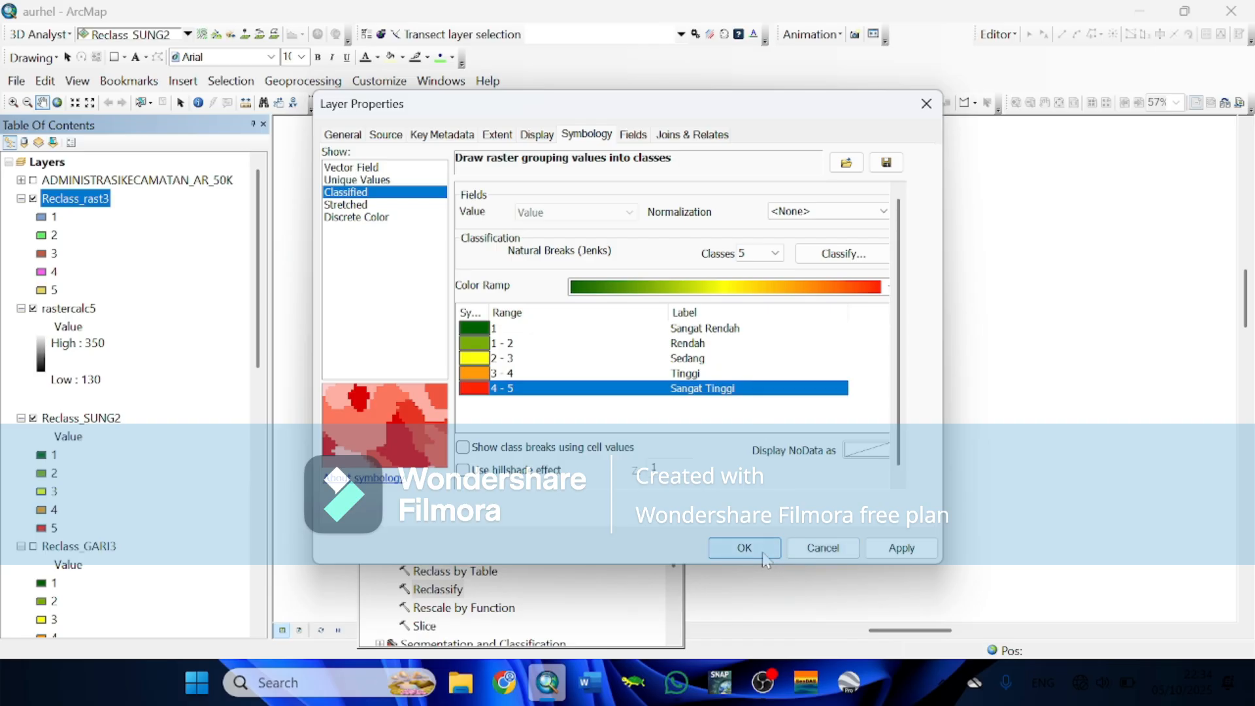
{"action": "left_click", "coordinate": [762, 553]}
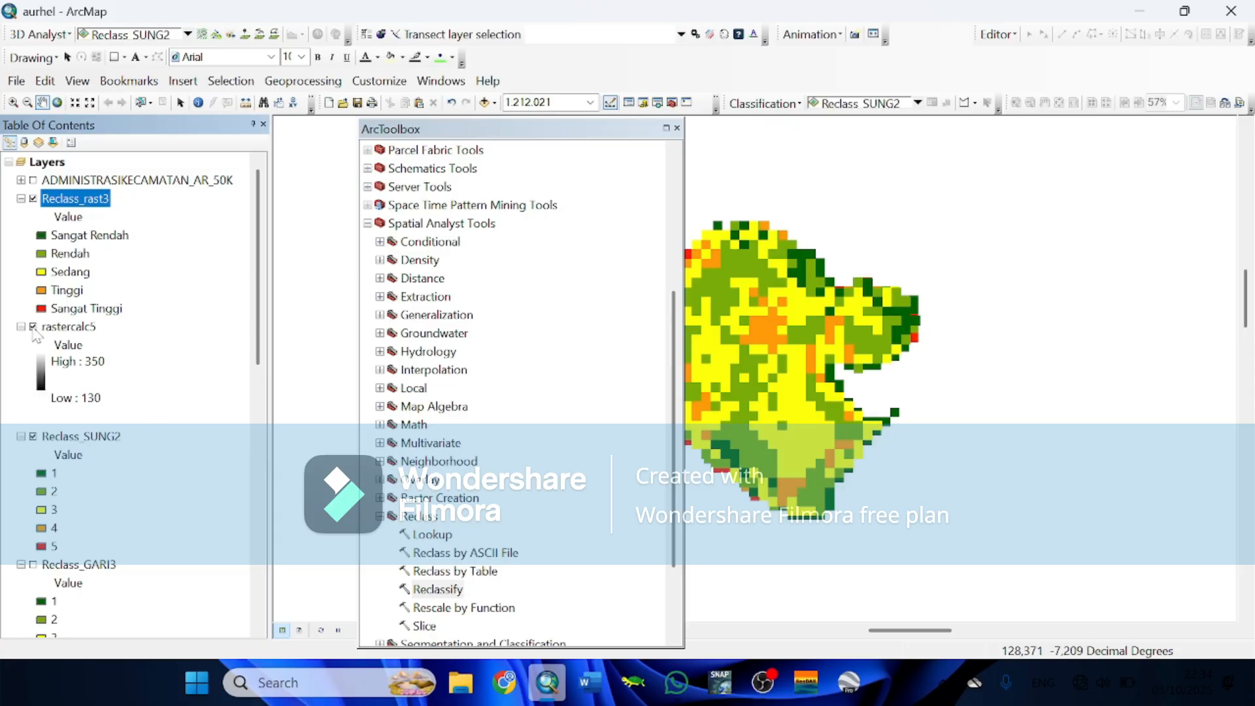
Turn off the visibility of the rastercalc5 and Reclass_SUNG2 layers
{"action": "left_click", "coordinate": [32, 326]}
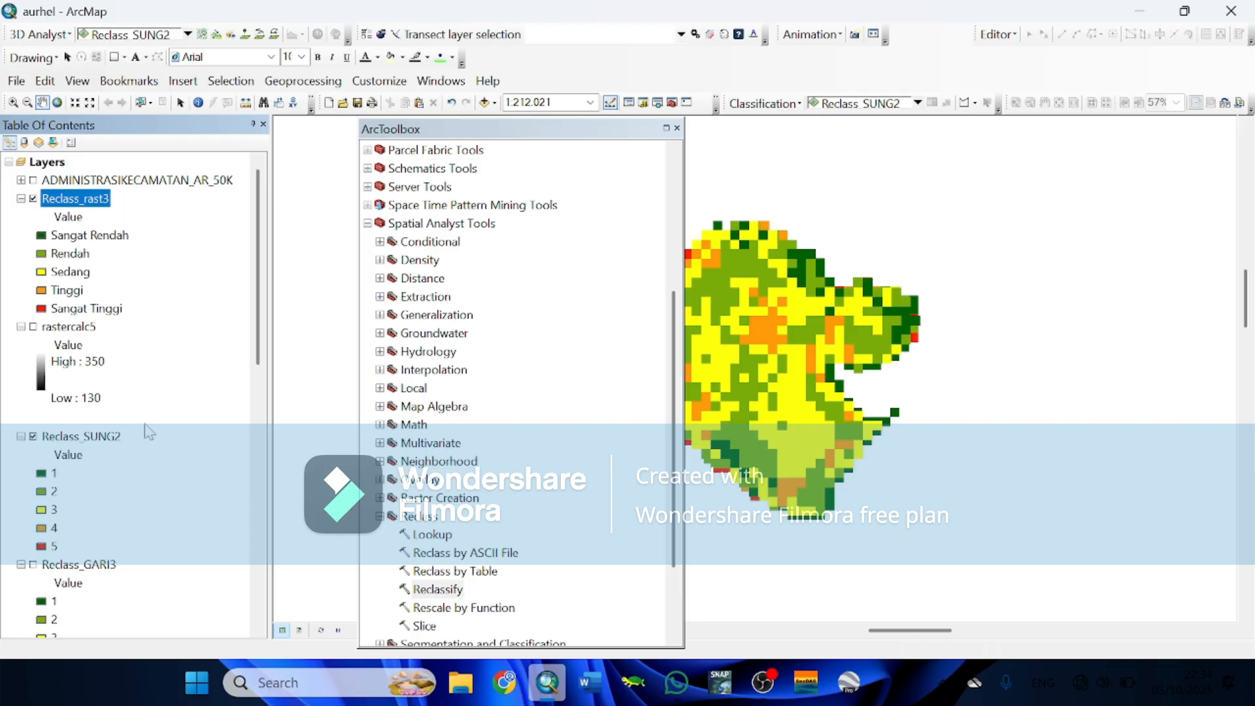
{"action": "scroll", "coordinate": [91, 458], "scroll_direction": "down", "scroll_amount": 2}
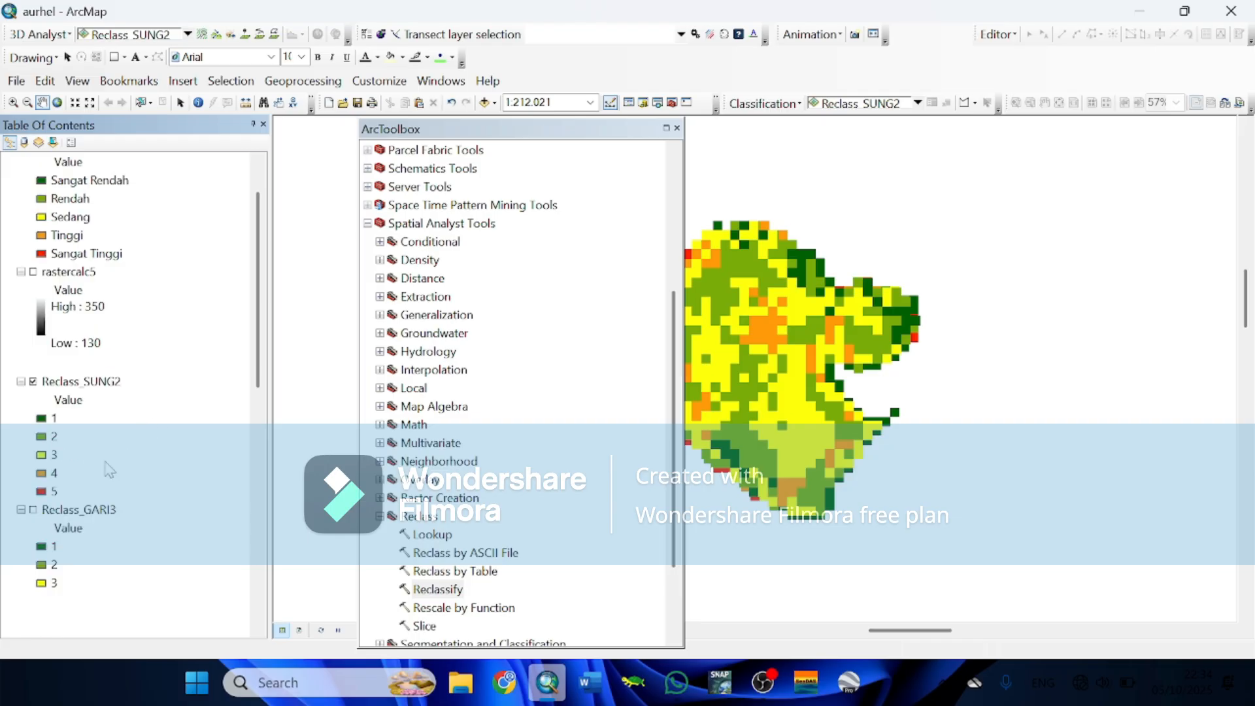
{"action": "left_click", "coordinate": [32, 326]}
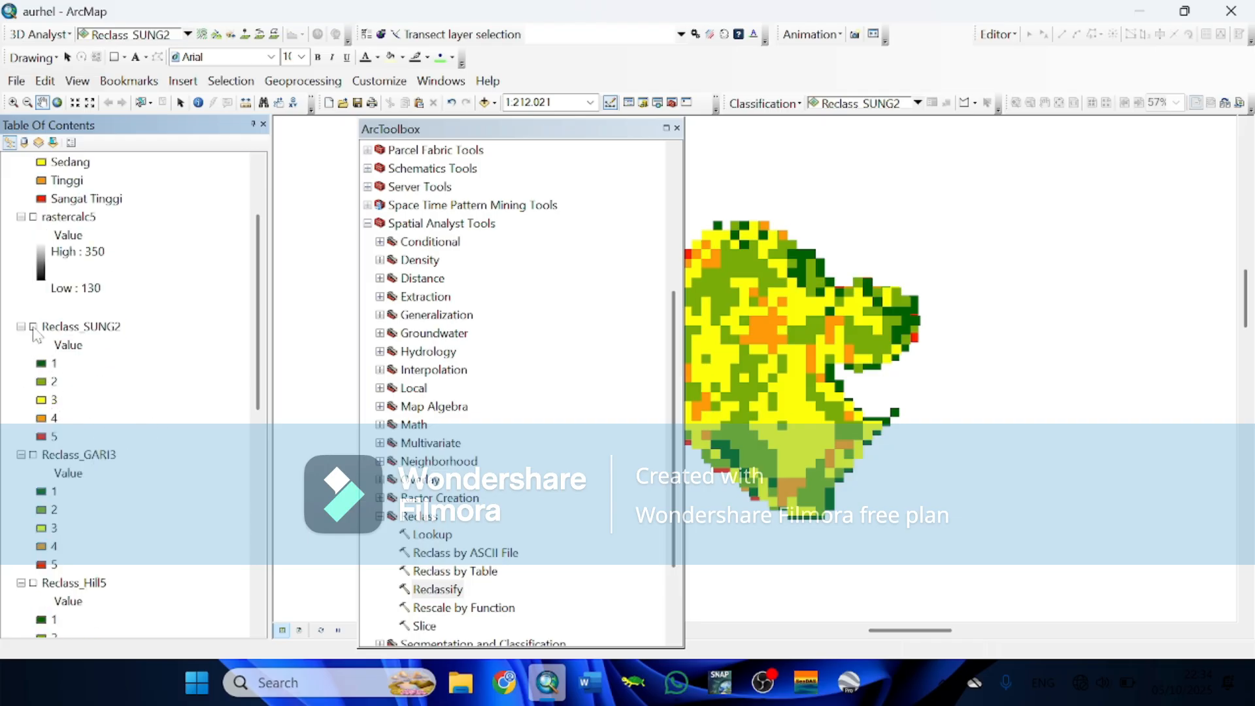
Collapse the legends of the rastercalc5, Reclass_SUNG2, Reclass_GARI3, Reclass_Hill5 and Reclass_Slop5 layers
{"action": "left_click", "coordinate": [20, 326]}
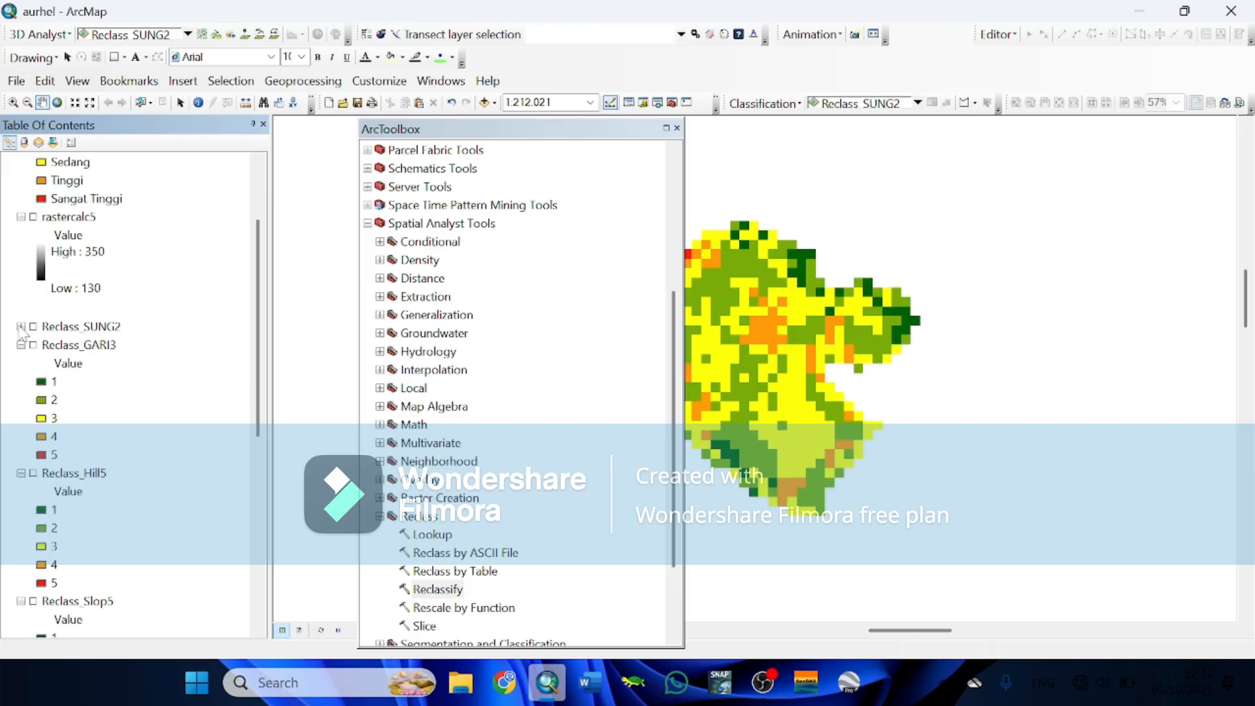
{"action": "left_click", "coordinate": [21, 217]}
{"action": "left_click", "coordinate": [21, 253]}
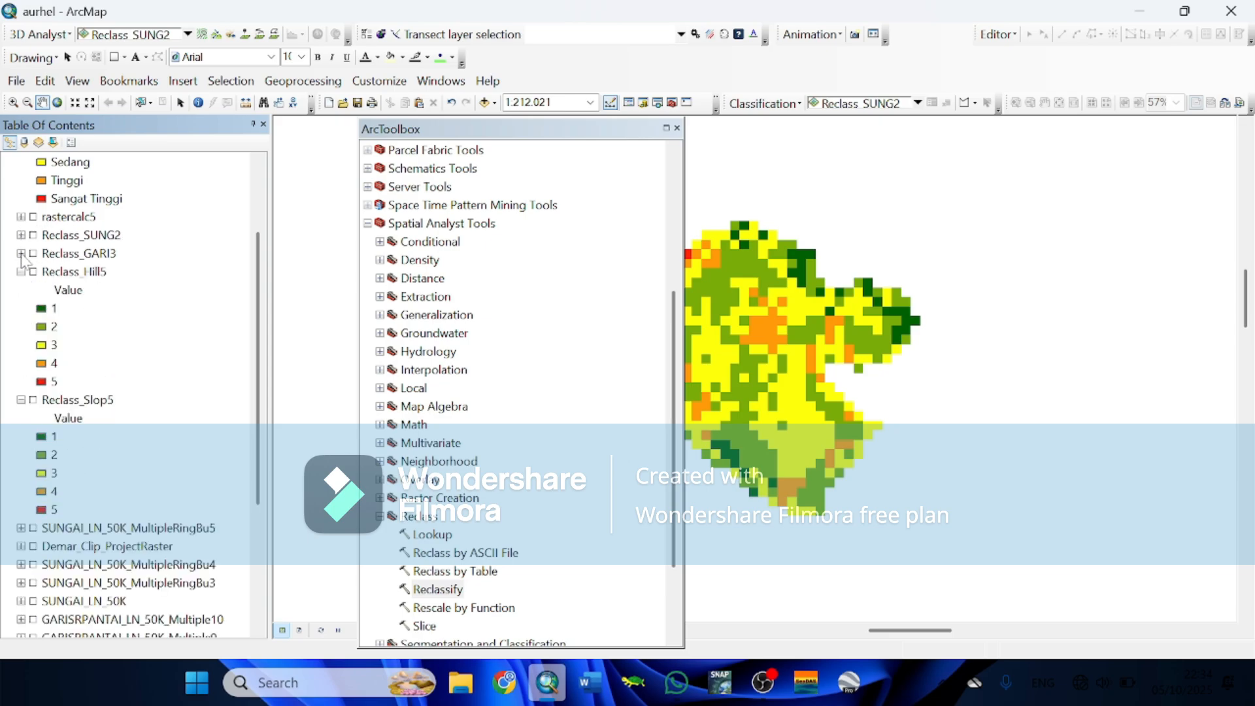
{"action": "left_click", "coordinate": [20, 271]}
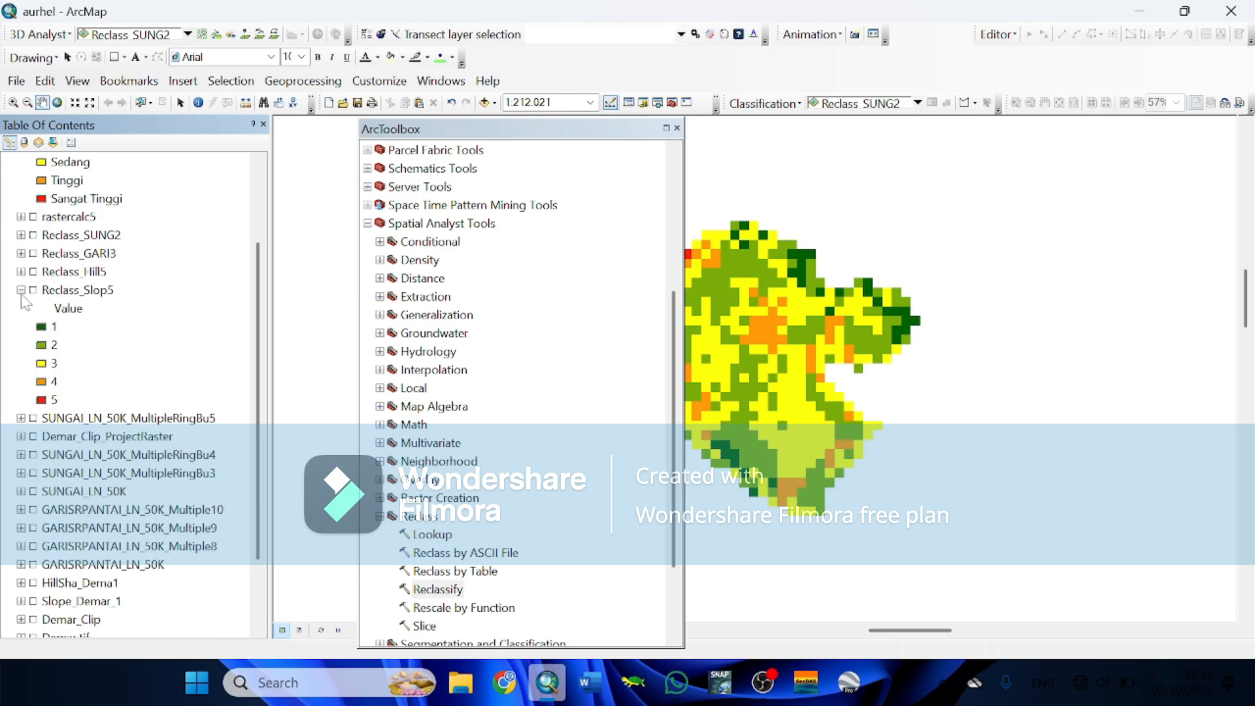
{"action": "left_click", "coordinate": [21, 290]}
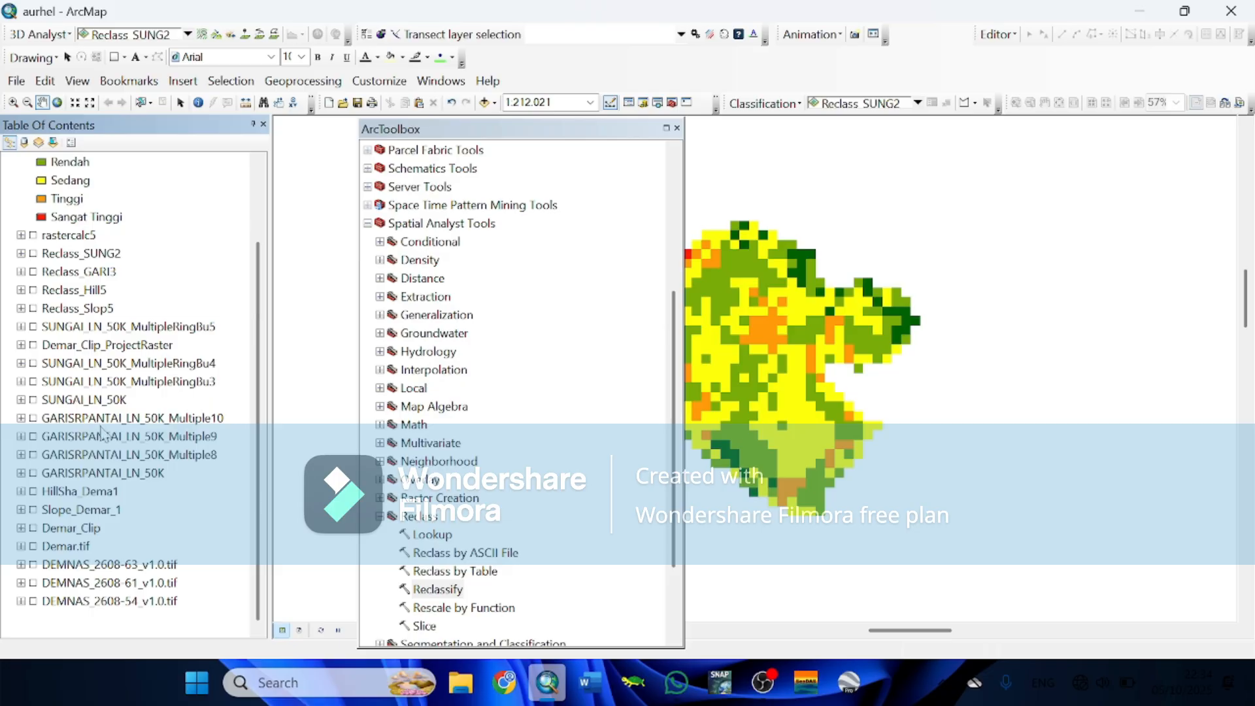
Toggle the ADMINISTRASIKECAMATAN_AR_50K layer on and off again, and collapse the legend of Reclass_rast3
{"action": "scroll", "coordinate": [111, 301], "scroll_direction": "up", "scroll_amount": 2}
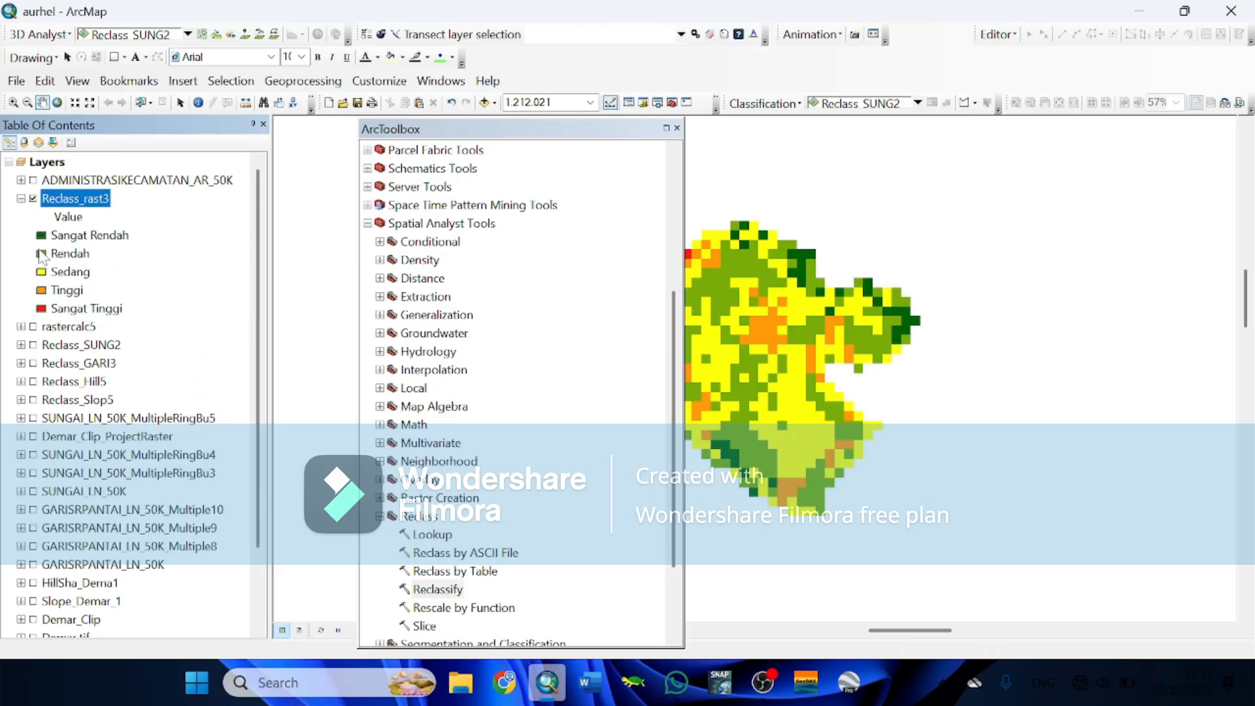
{"action": "left_click", "coordinate": [33, 180]}
{"action": "left_click", "coordinate": [33, 180]}
{"action": "left_click", "coordinate": [21, 199]}
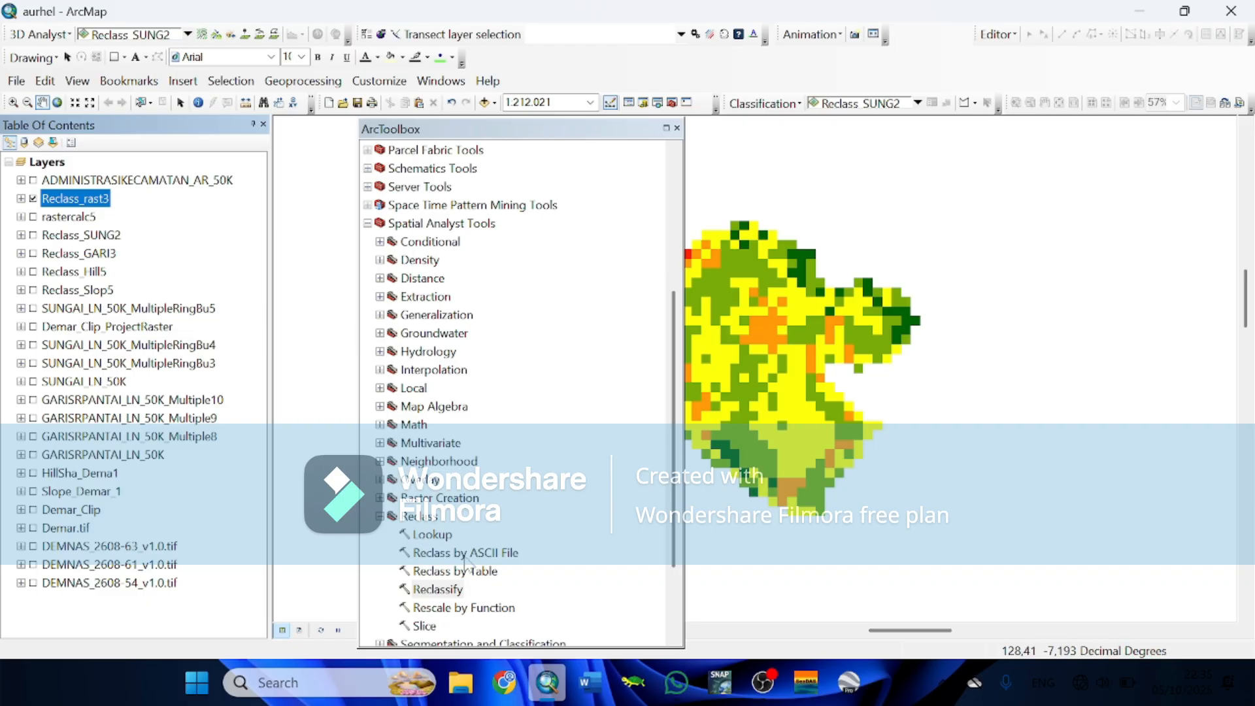
{"action": "mouse_move", "coordinate": [763, 683]}
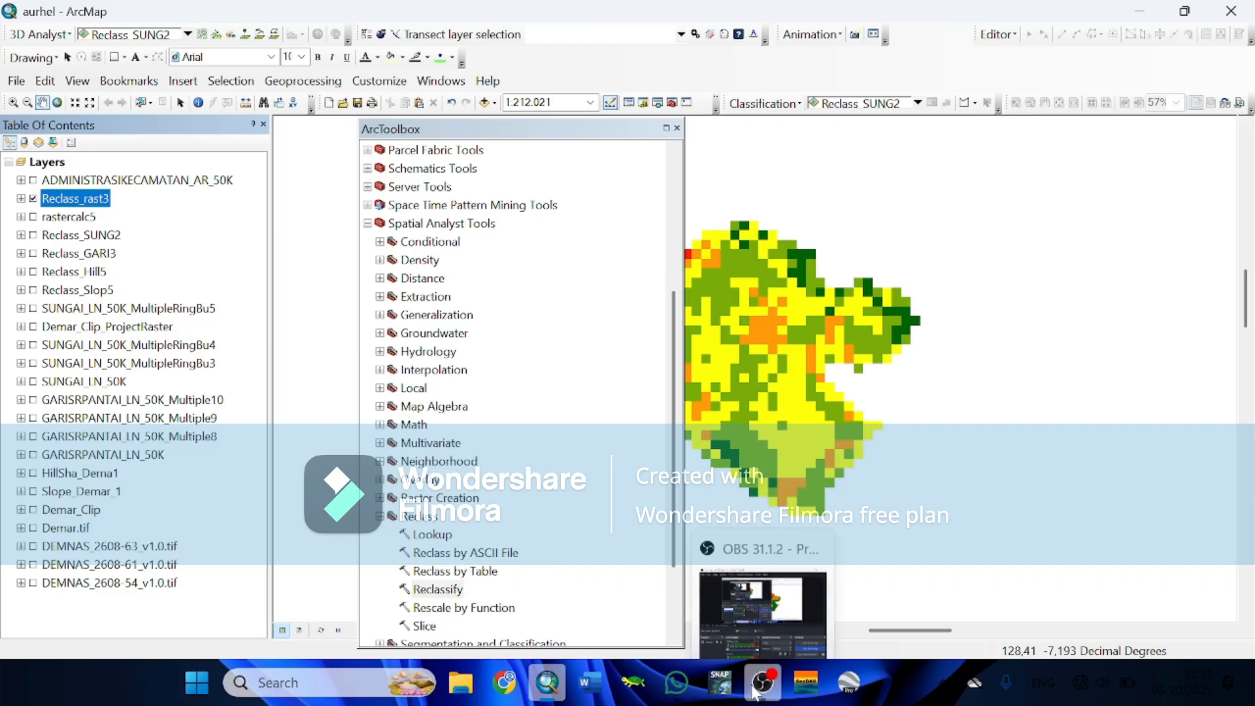
{"action": "left_click", "coordinate": [763, 583]}
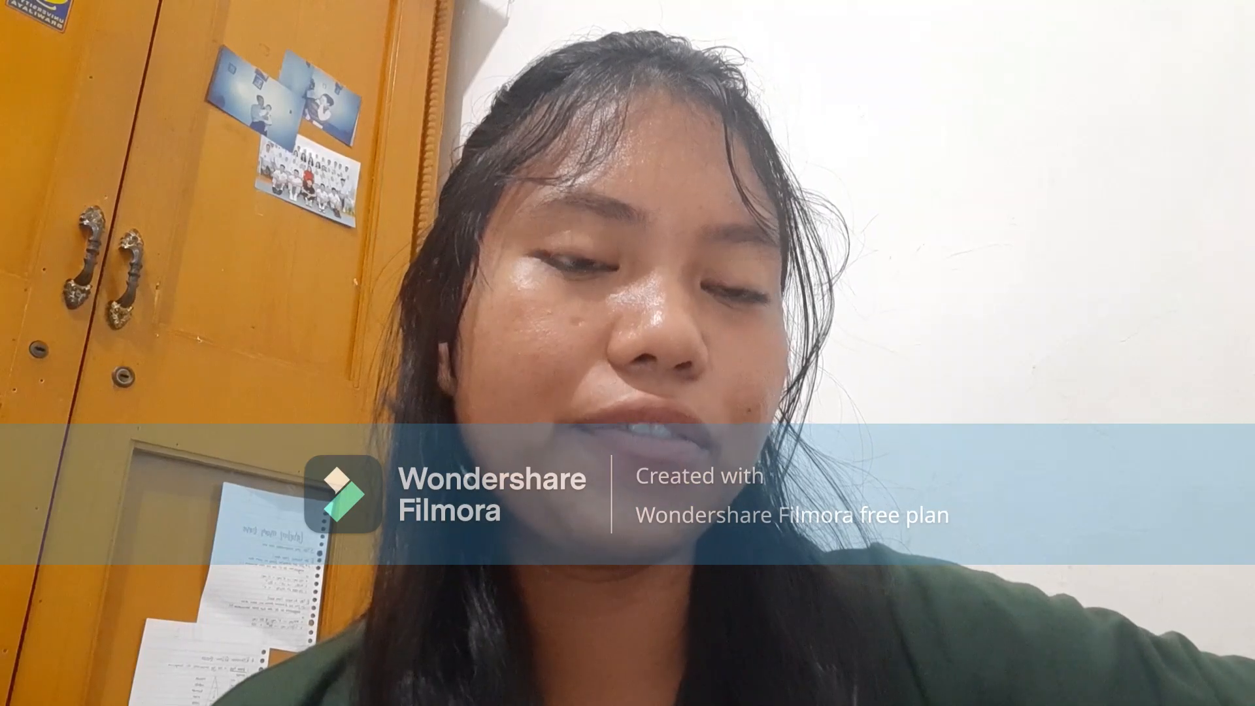